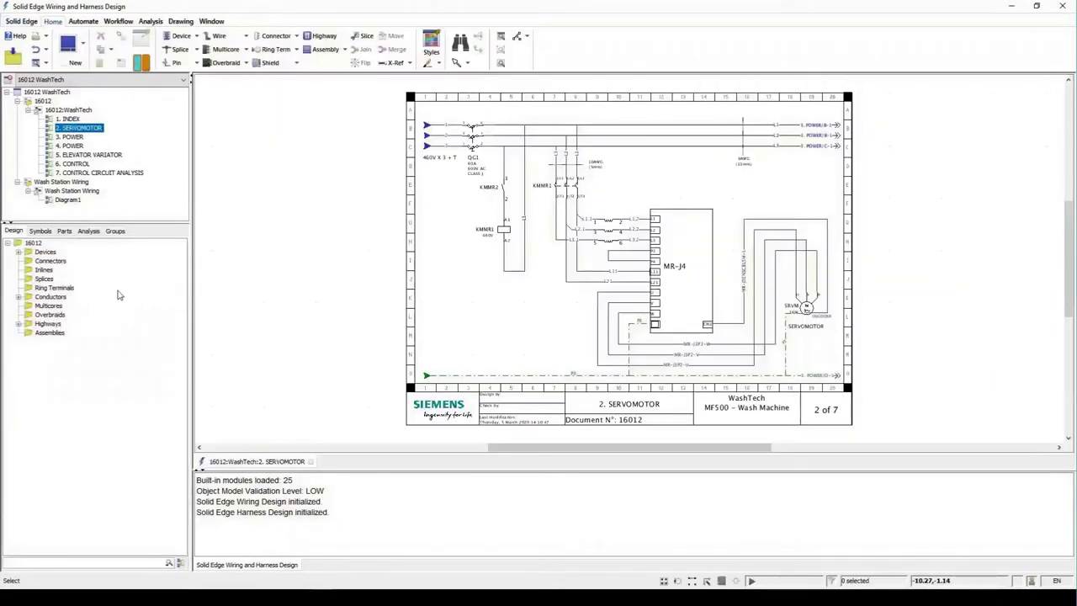
Review the devices, conductors and highways listed in the 16012 design tree.
click(18, 254)
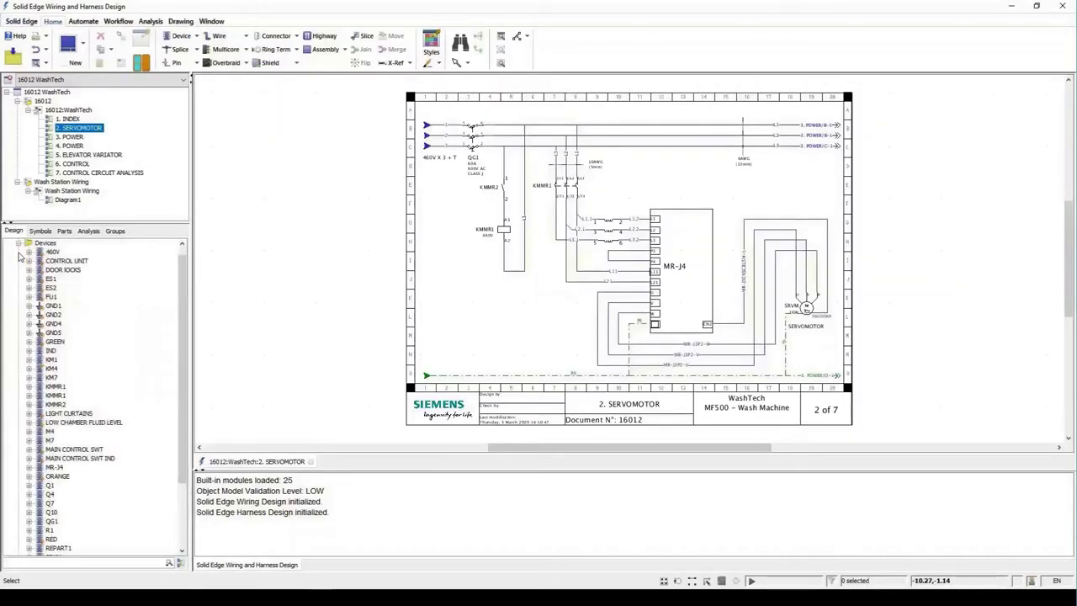
click(18, 243)
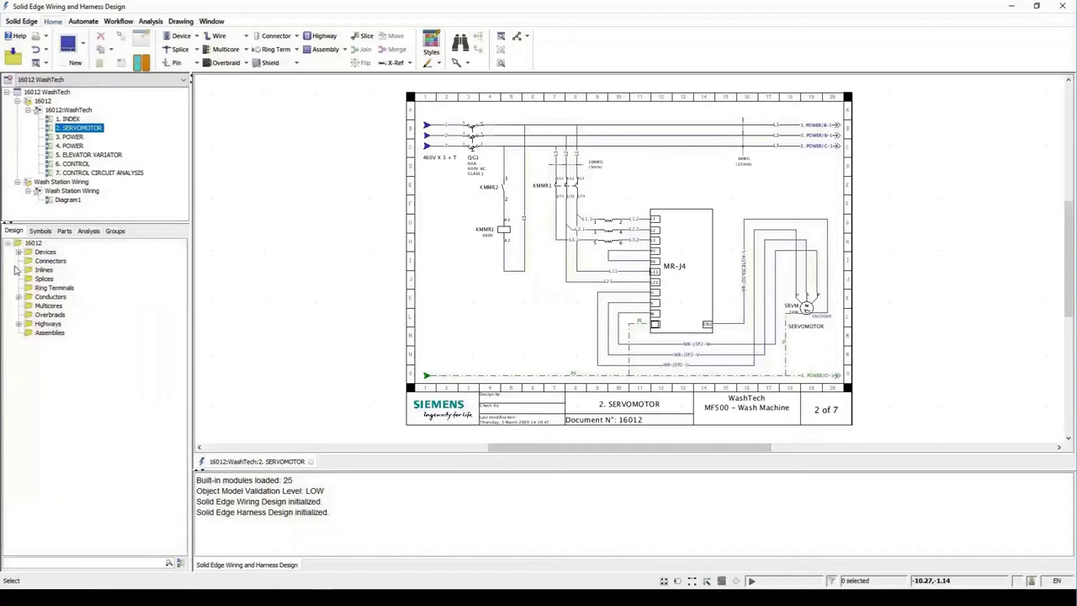
click(19, 297)
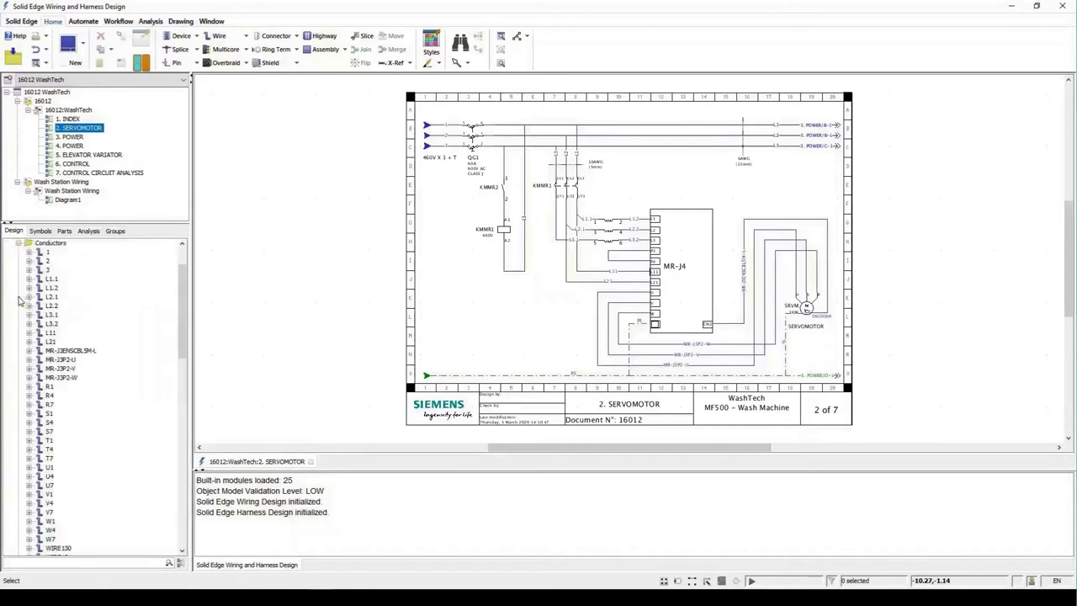
click(19, 243)
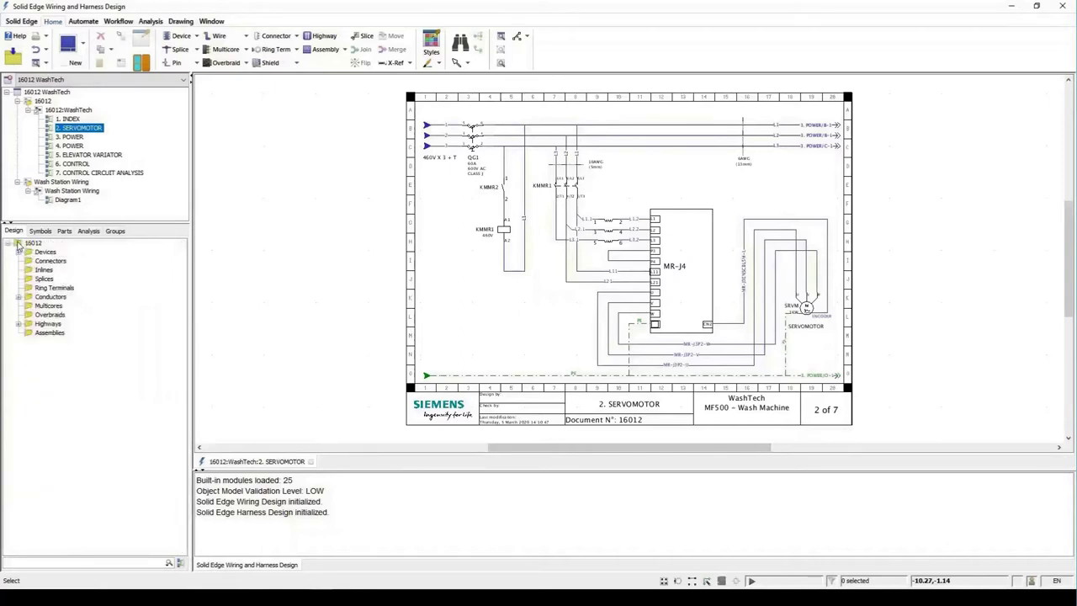
click(17, 324)
click(19, 325)
Inspect the 460V supply with QG1 and the MR-J4 input terminals on the servomotor diagram.
right_drag(434, 109, 522, 184)
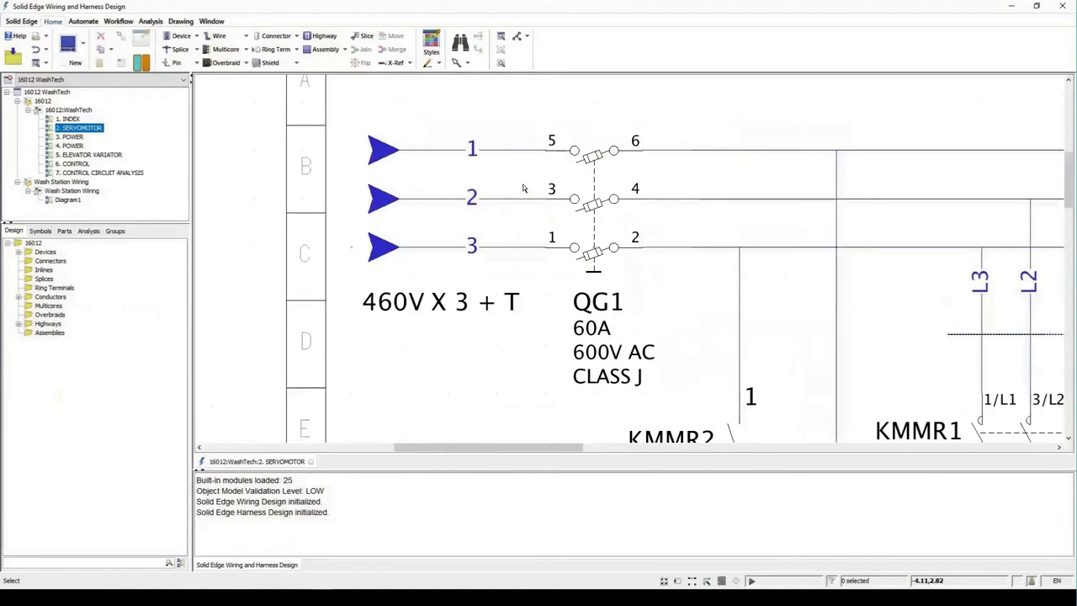
right_drag(678, 298, 643, 269)
right_drag(606, 199, 687, 260)
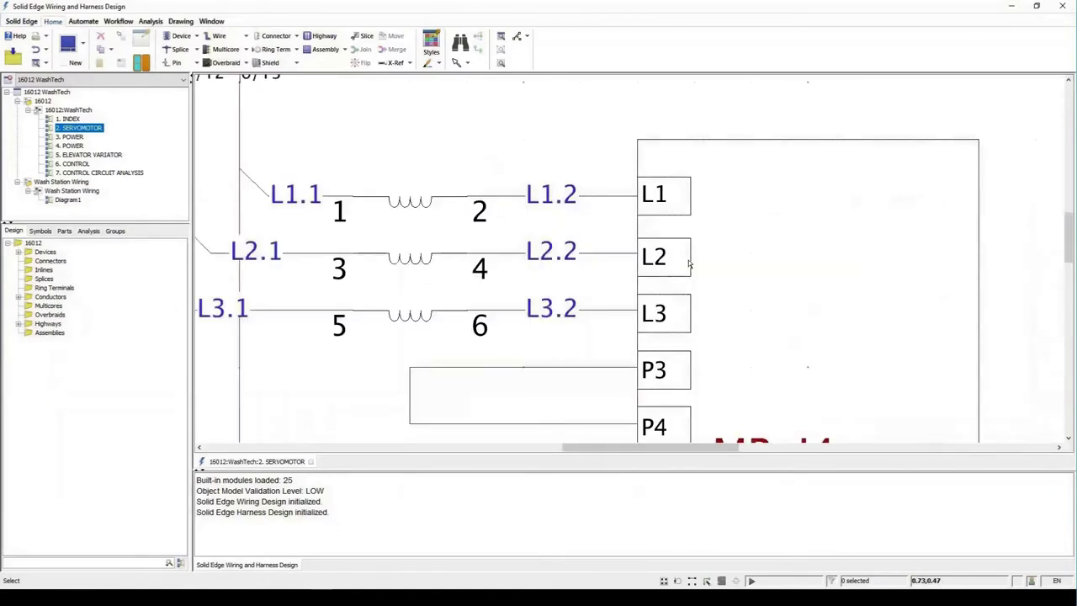
right_drag(609, 171, 562, 134)
drag(562, 135, 562, 134)
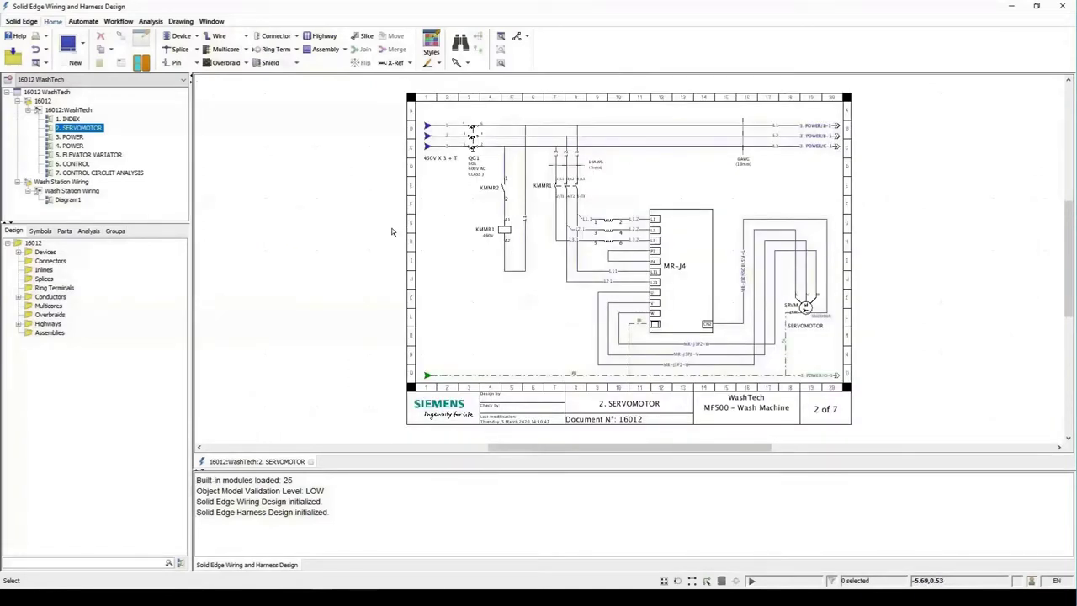
Cross-highlight the KMMR1 coil from the diagram and the MR-J3P2-U conductor from the design tree.
click(508, 236)
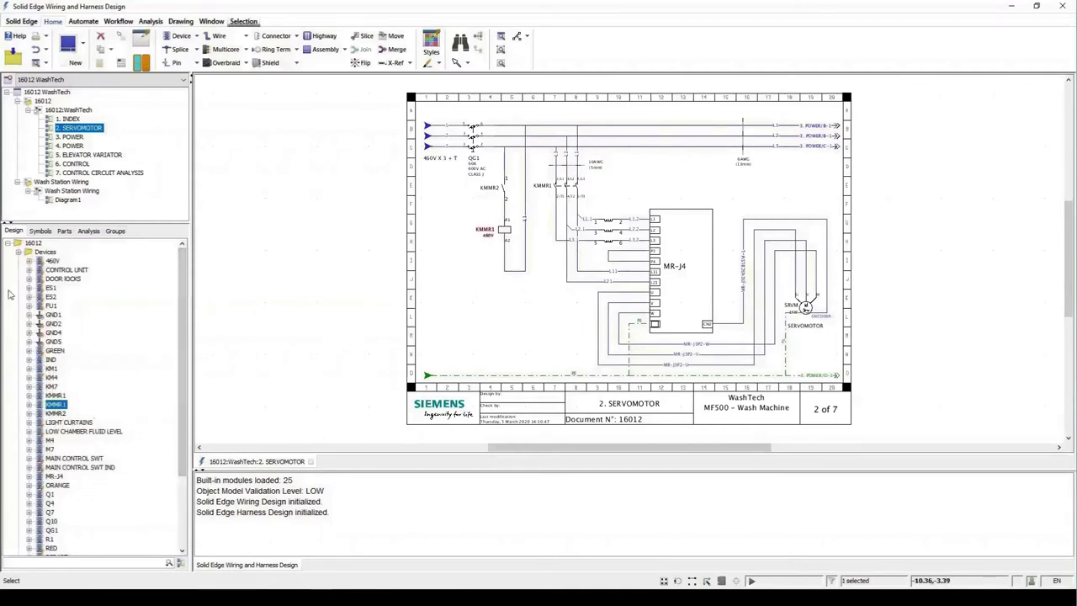
click(18, 253)
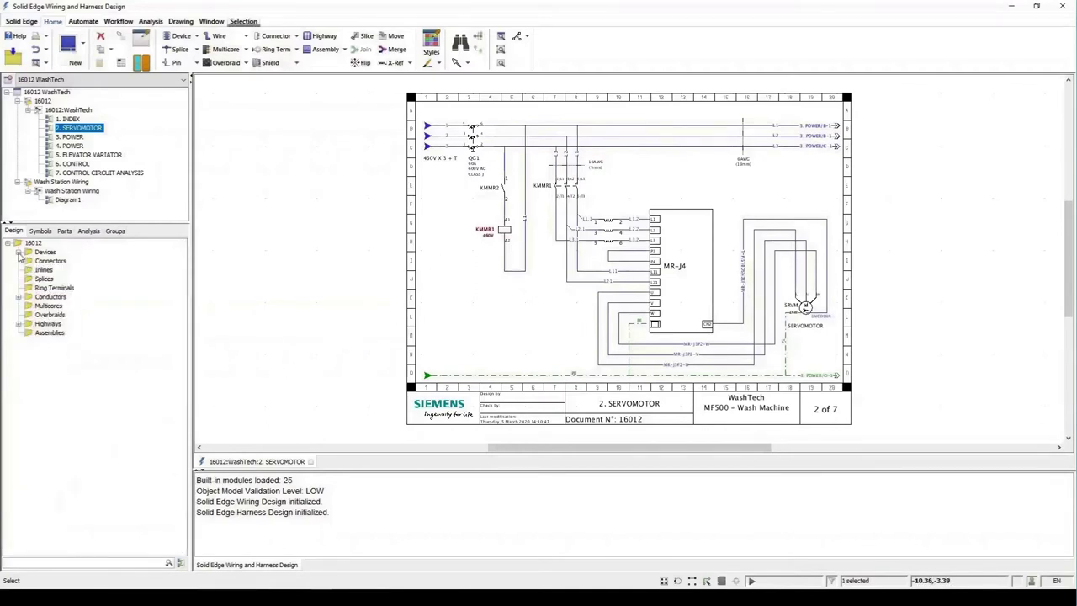
click(20, 305)
click(66, 359)
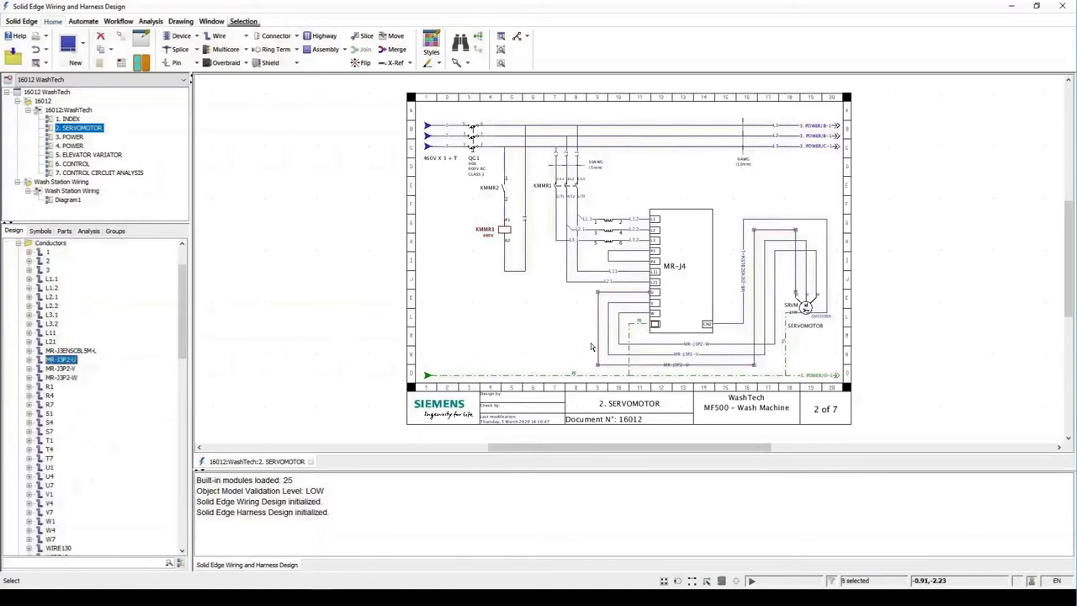
click(516, 320)
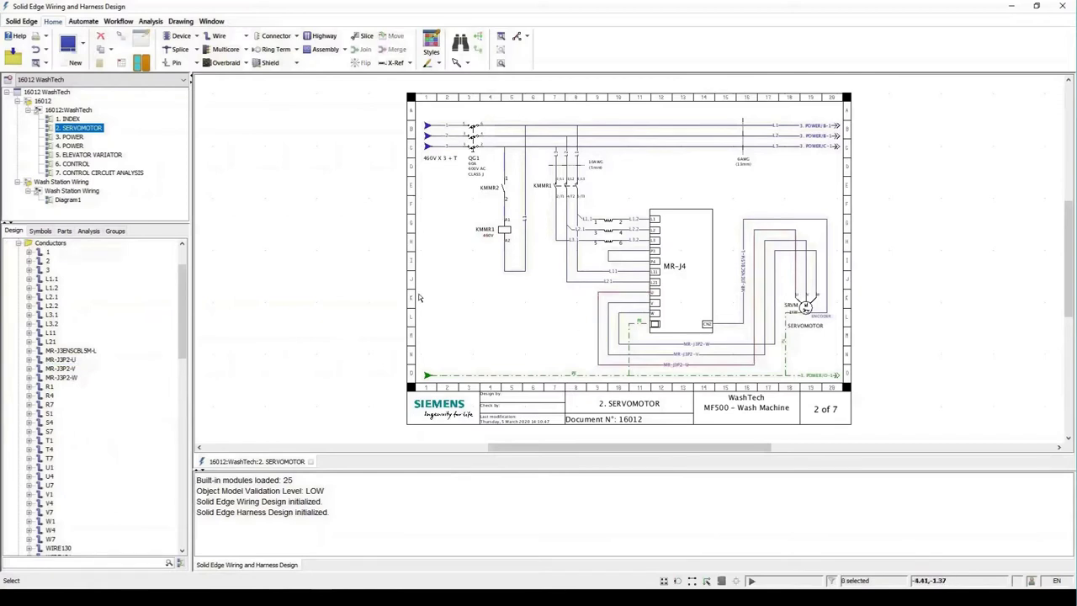
Open the 3. POWER diagram and follow the L11 wire's 4. POWER/B-1 cross-reference to its related item.
click(80, 137)
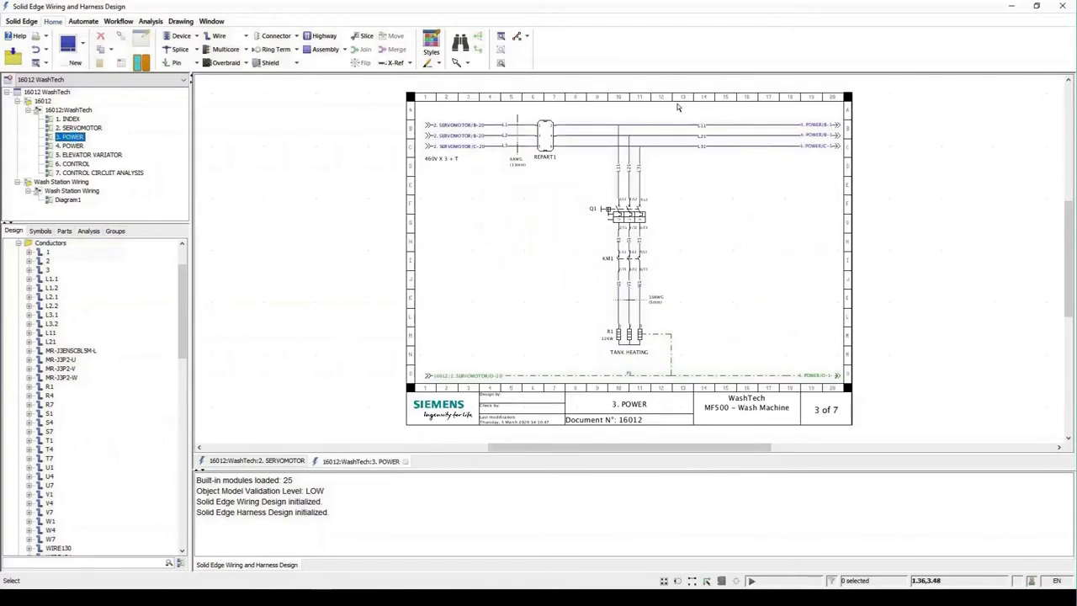
drag(577, 86, 833, 194)
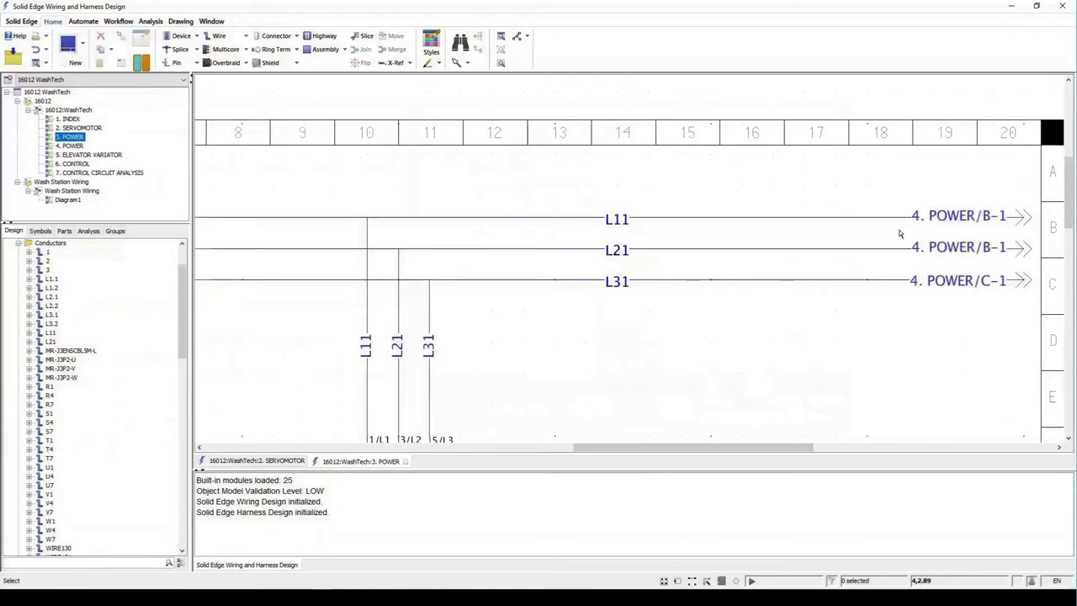
right_click(966, 221)
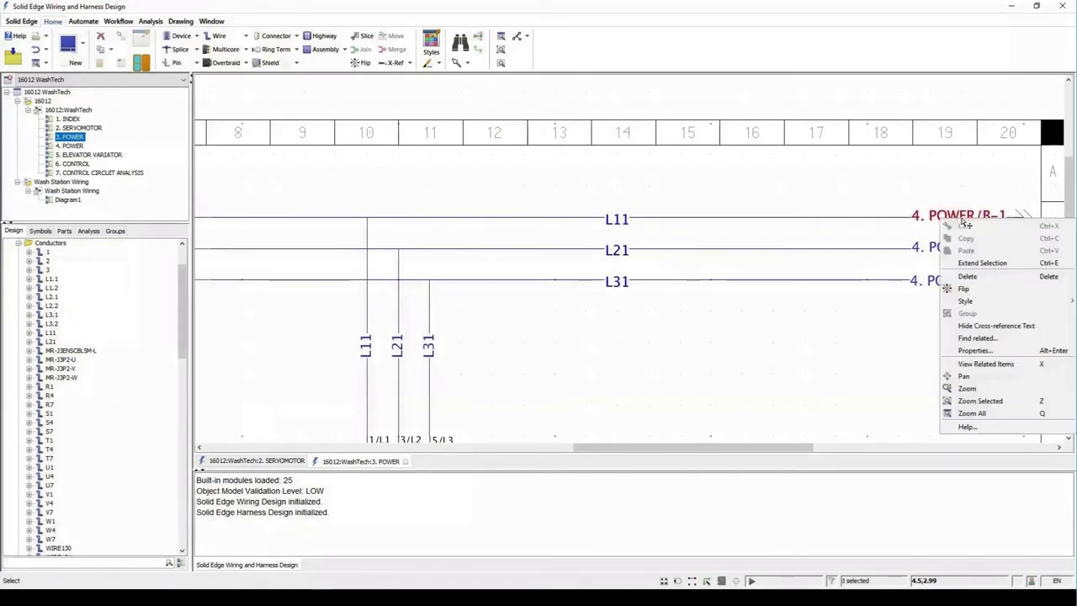
click(986, 363)
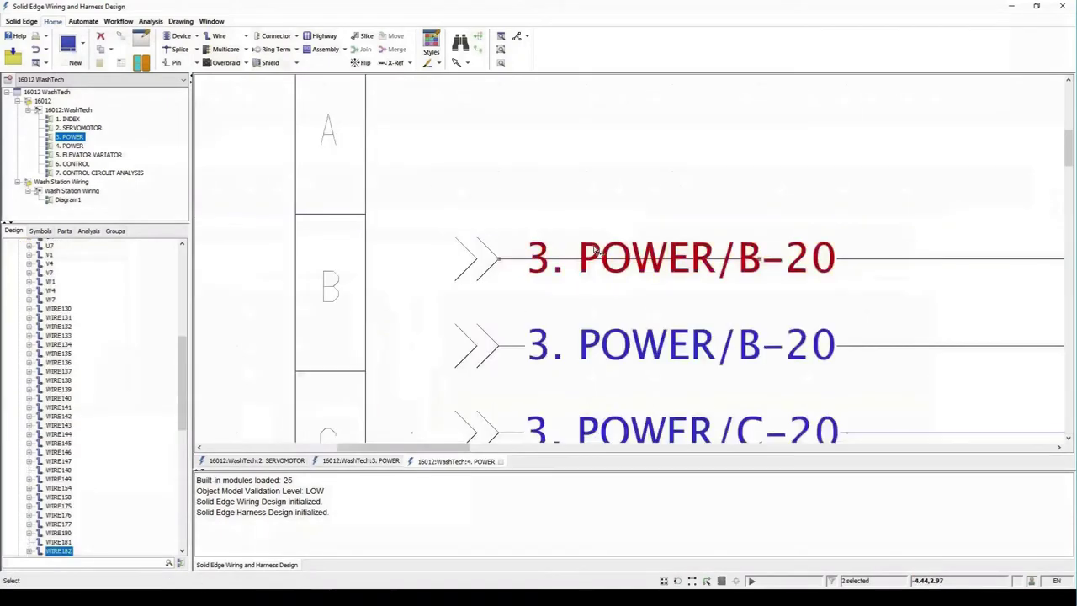
middle_drag(683, 213, 607, 148)
click(572, 253)
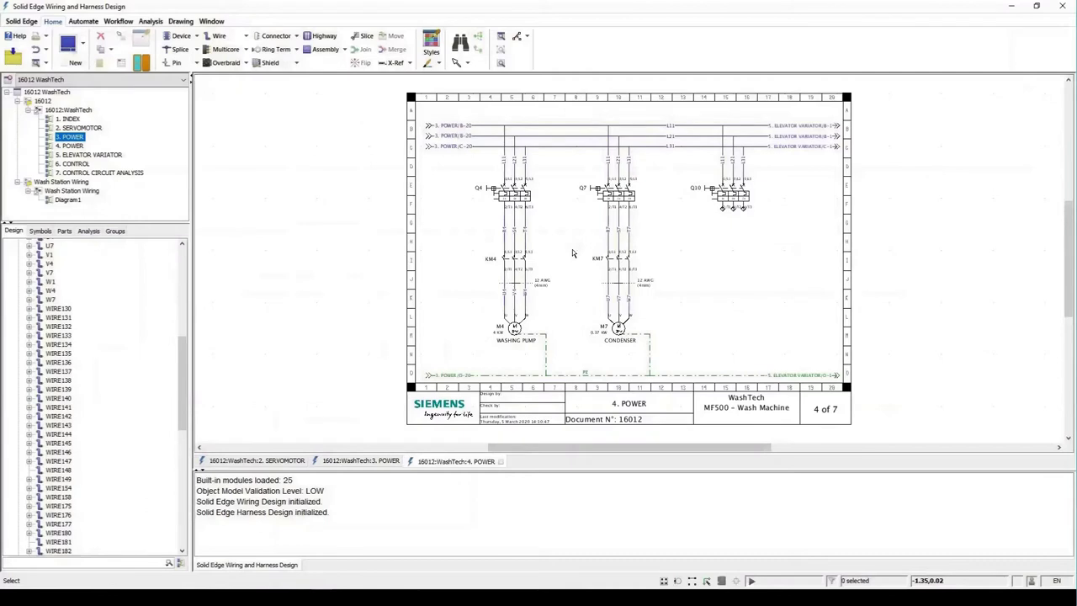
Select the KM4 contactor above the washing pump and expand its components in the design tree.
click(519, 267)
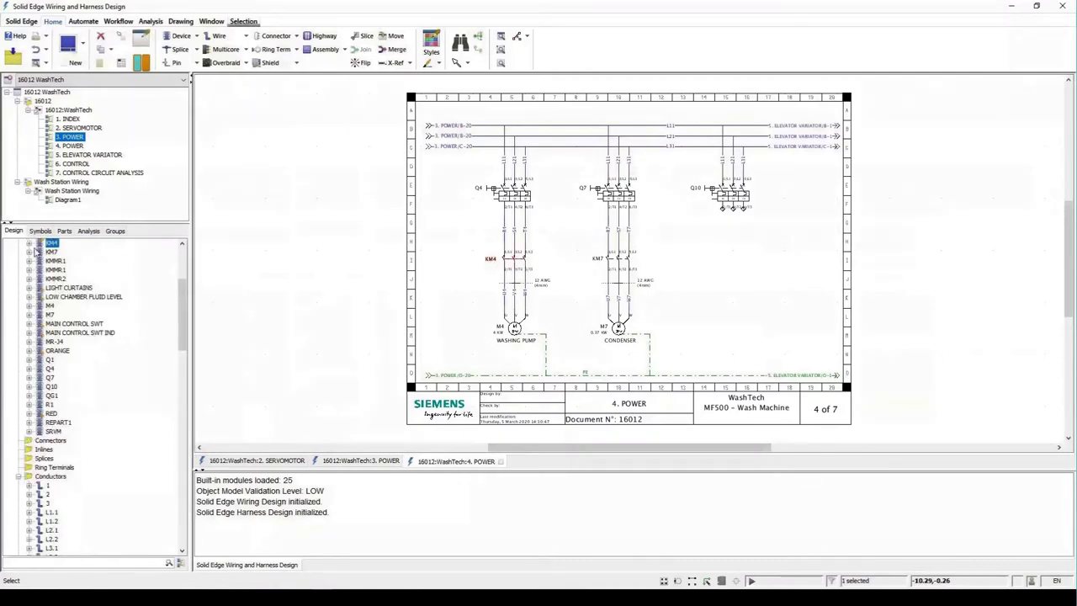
click(30, 244)
drag(182, 301, 182, 290)
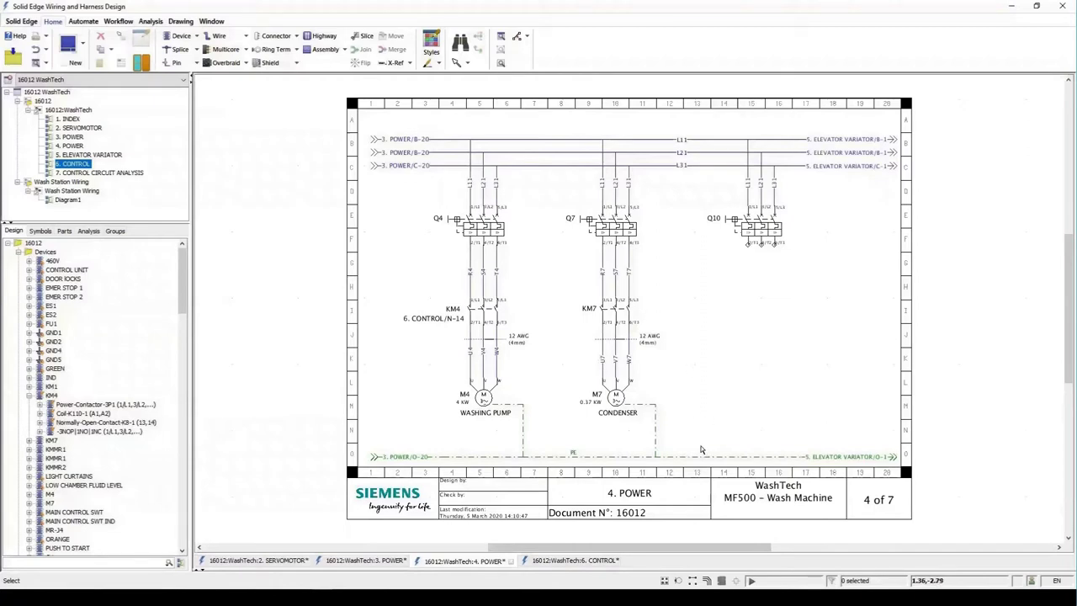
Copy the KM7 contactor, M7 condenser motor and their wiring, and paste them aligned below the Q10 breaker.
drag(706, 450, 537, 307)
key(ctrl+v)
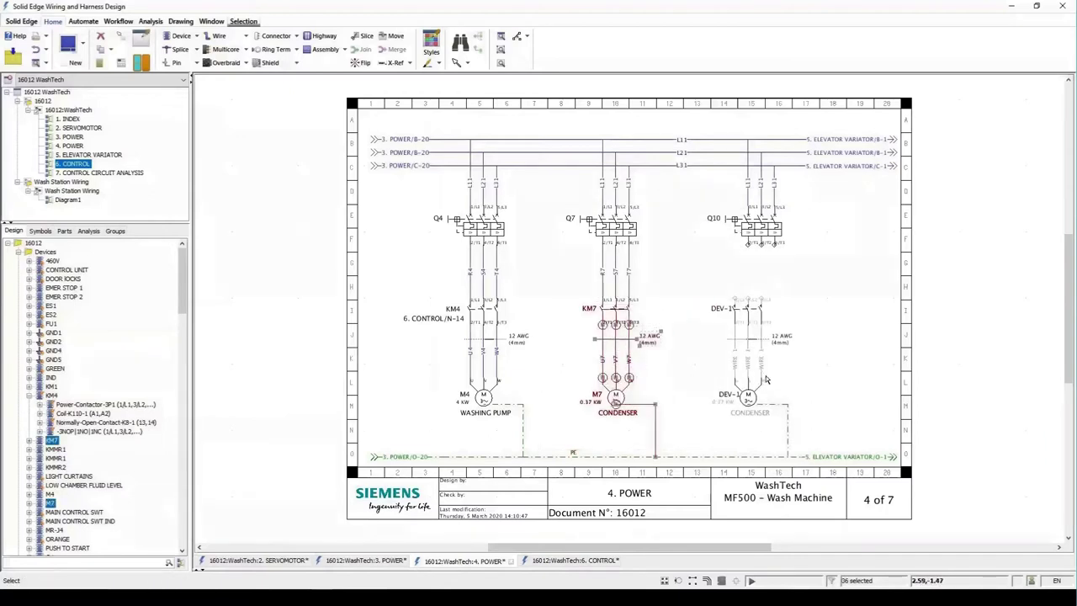
ctrl+drag(766, 380, 774, 379)
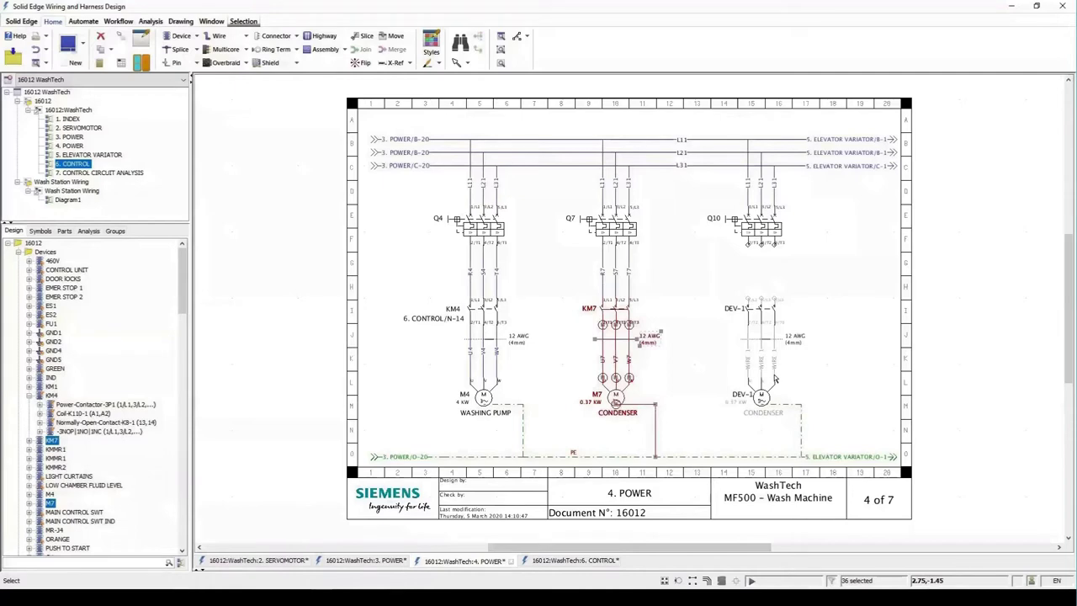
ctrl+drag(775, 379, 774, 379)
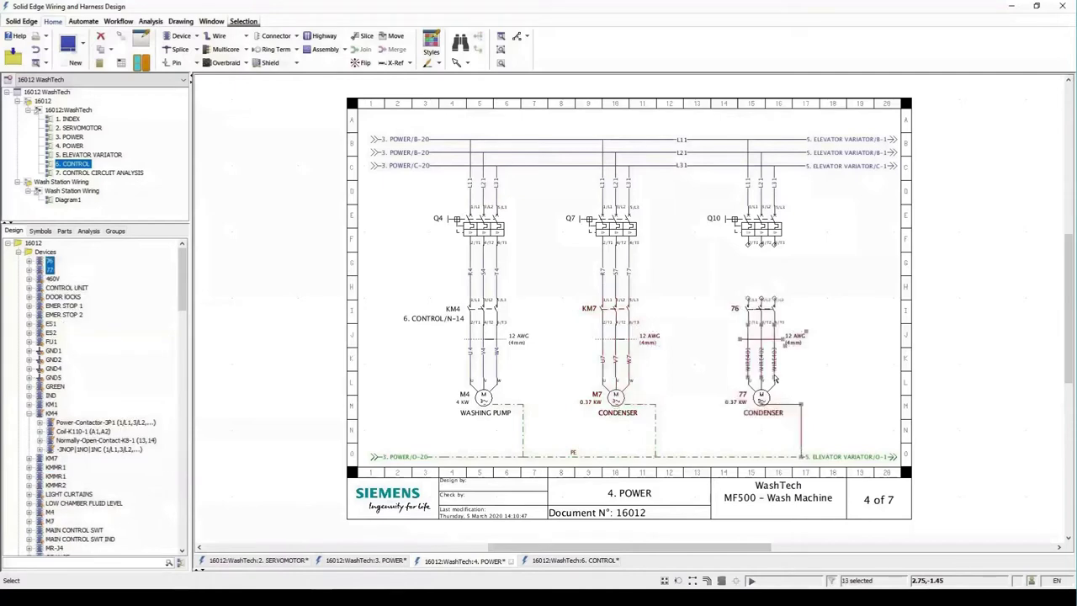
click(706, 285)
Rename the pasted motor below Q10 as M10.
right_drag(651, 210, 845, 424)
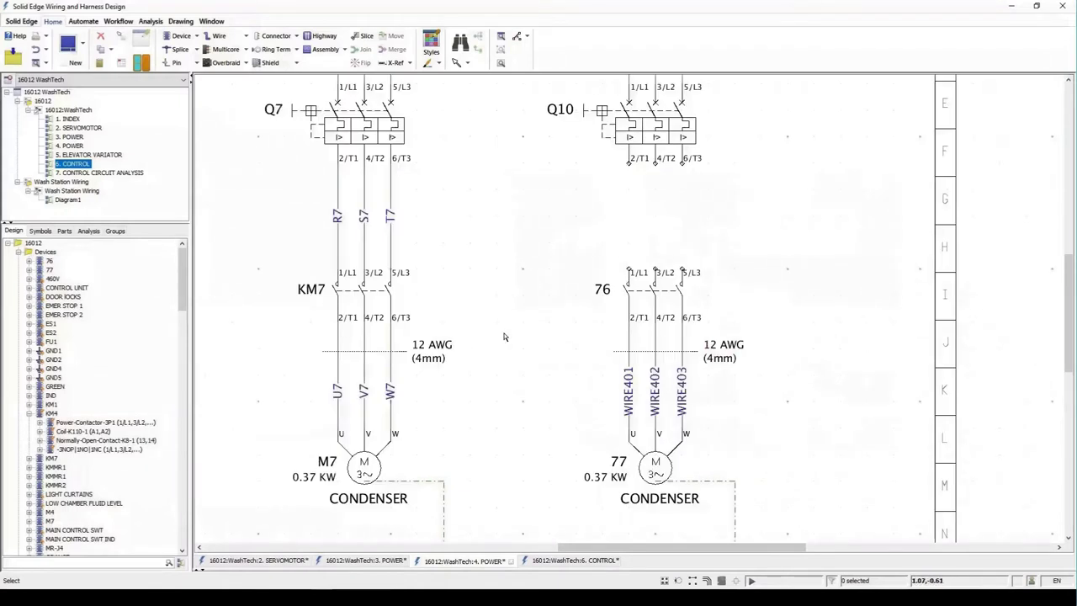
double_click(621, 462)
text(M10)
key(Return)
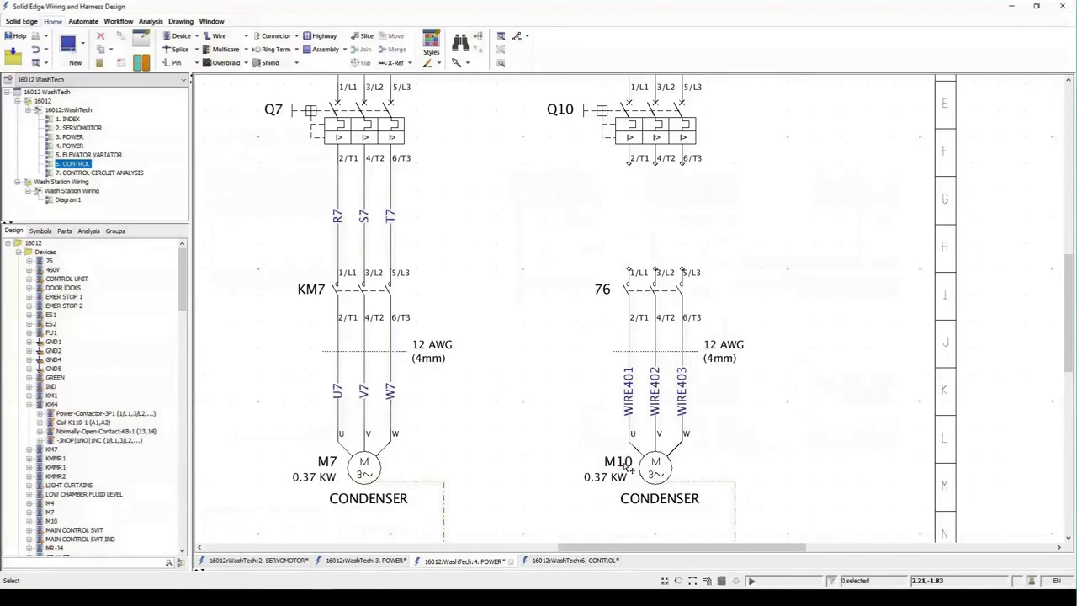
Set motor M10's Power property to 1.8 KW Rotary Motor and shift its label to the left of the motor symbol.
right_click(642, 475)
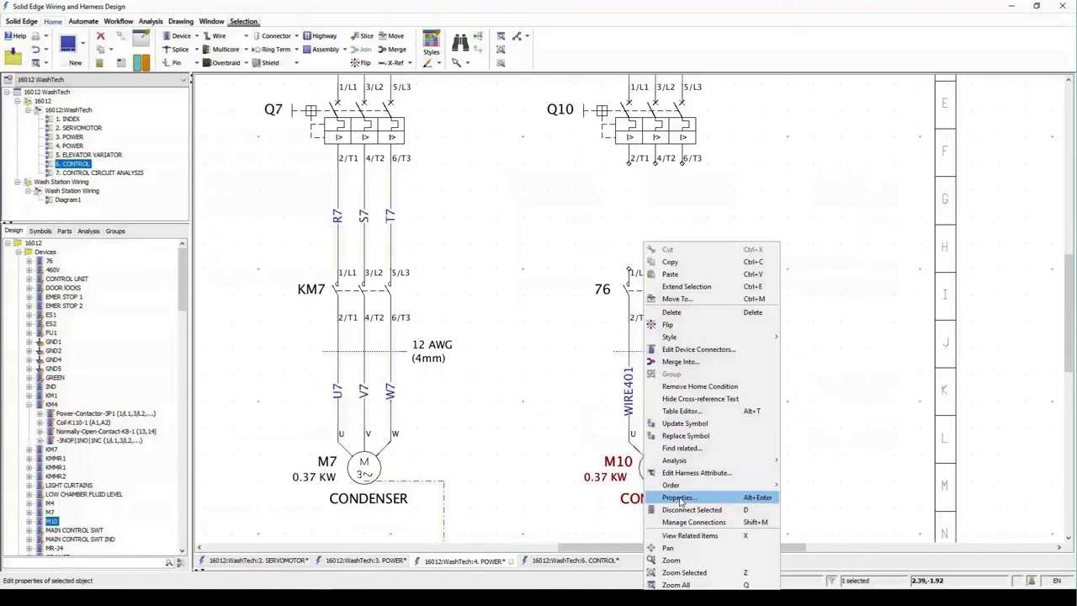
click(678, 497)
click(361, 77)
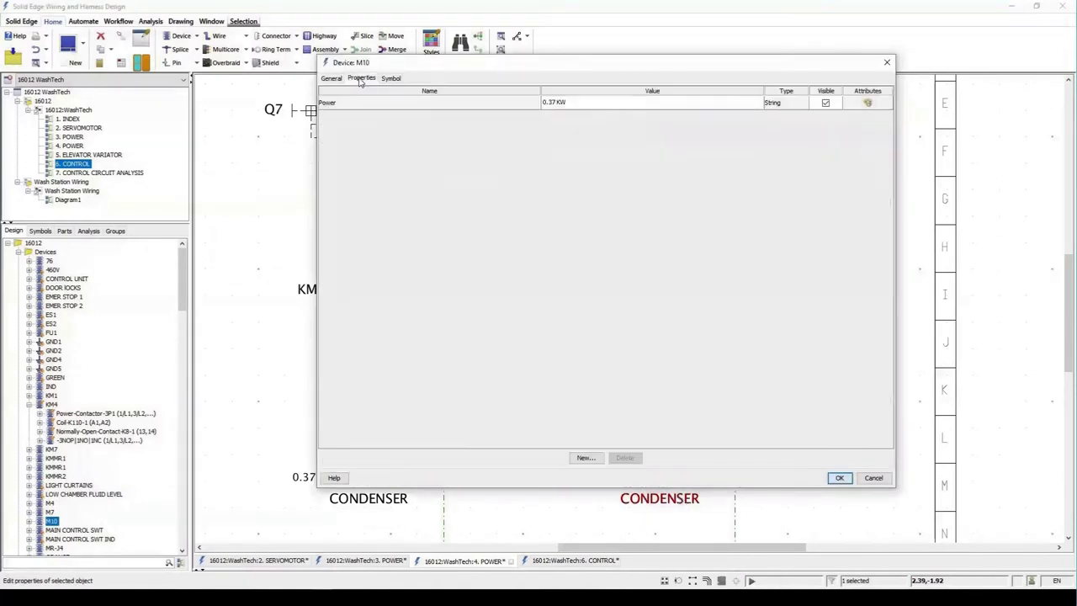
click(554, 102)
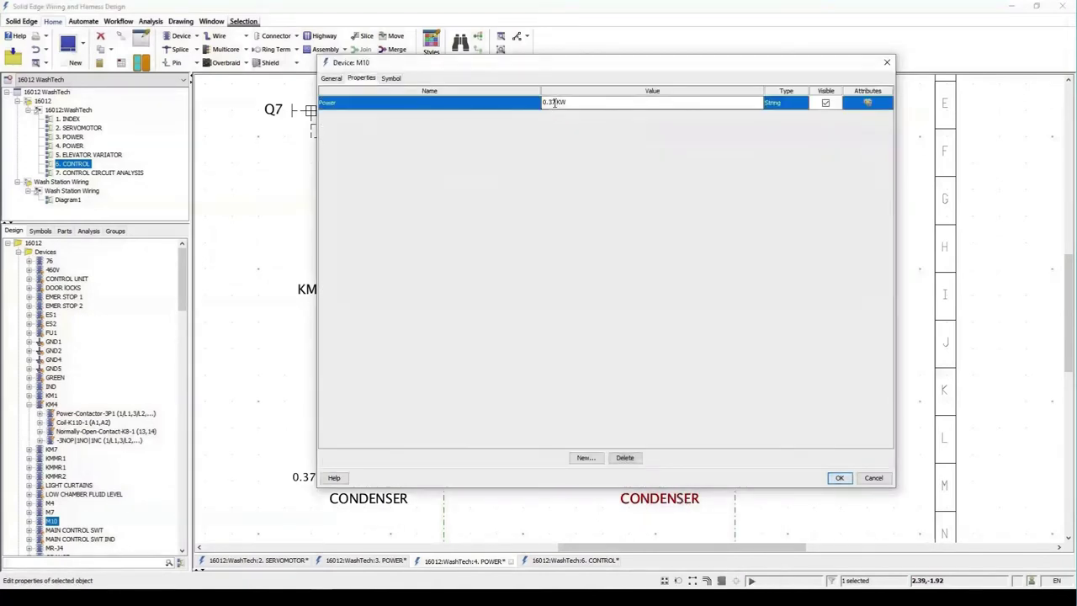
drag(554, 101, 541, 102)
text(1.8 KW Rotary Motor)
click(838, 476)
drag(622, 481, 592, 478)
click(558, 437)
Change motor M10's function text to ROTATION.
double_click(670, 505)
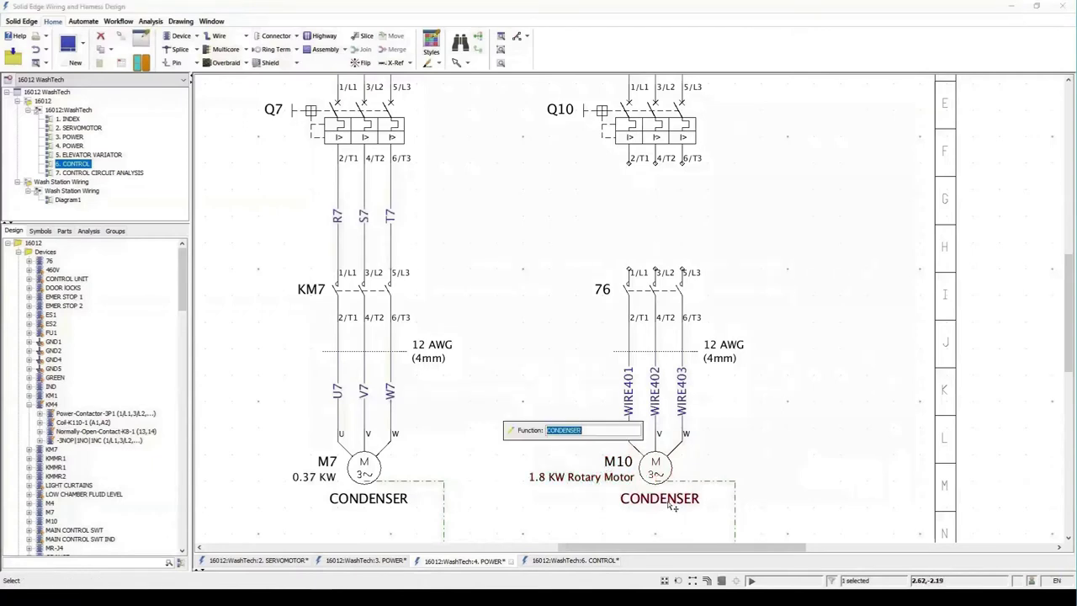
text(ROTATION)
key(Return)
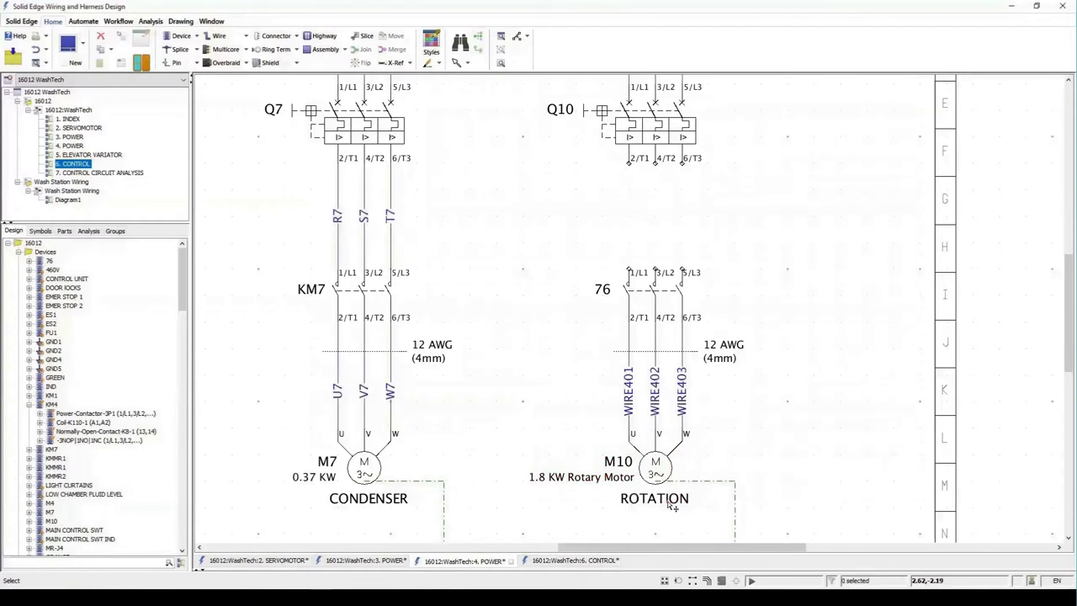
Rename the three wires feeding motor M10 as U10, V10 and W10, matching terminals U, V and W.
double_click(629, 402)
text(U10)
key(Return)
double_click(662, 402)
text(V)
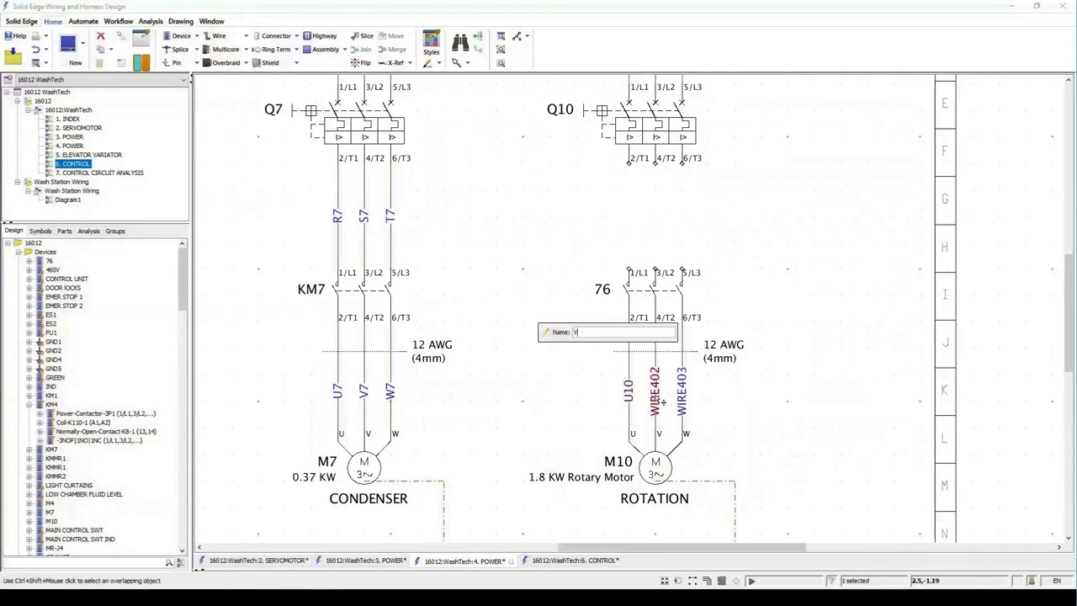
text(10)
key(Return)
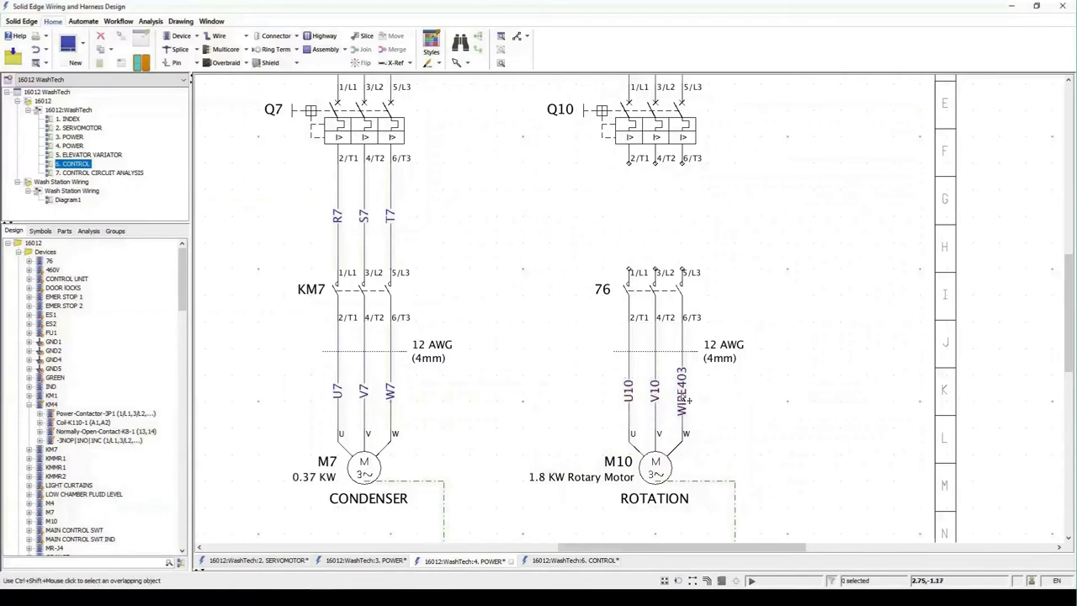
double_click(683, 400)
text(W10)
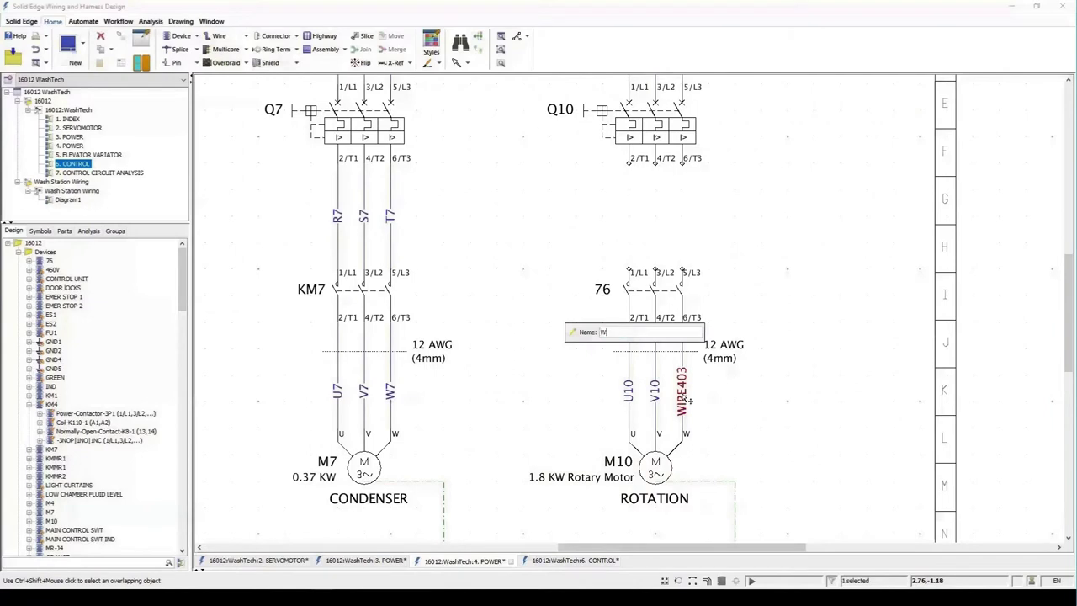
key(Return)
Rename the pasted contactor above motor M10 as KM10.
double_click(606, 291)
text(K)
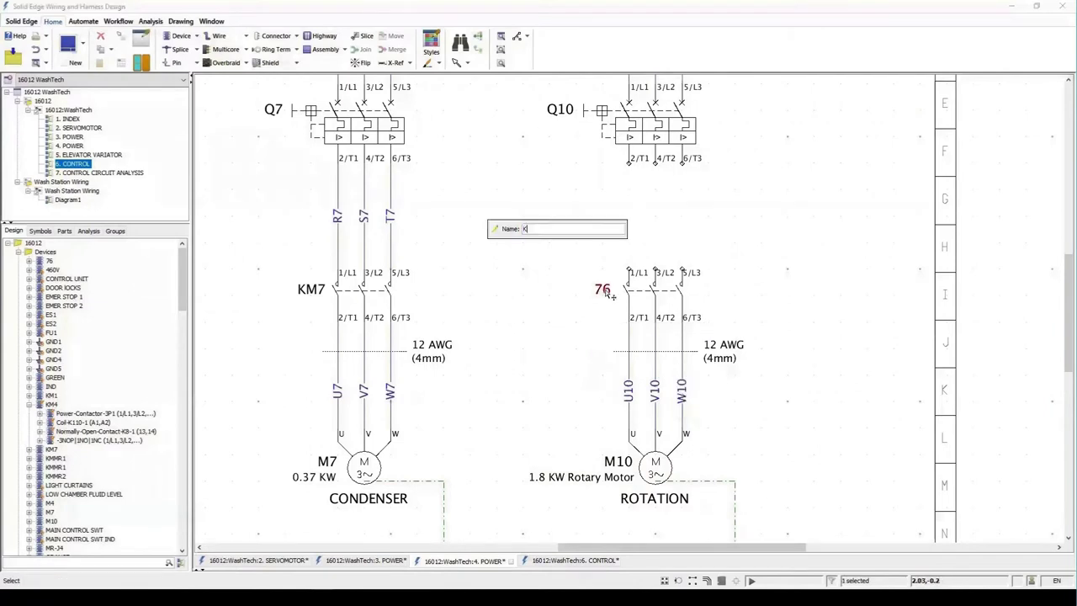
text(M10)
key(Return)
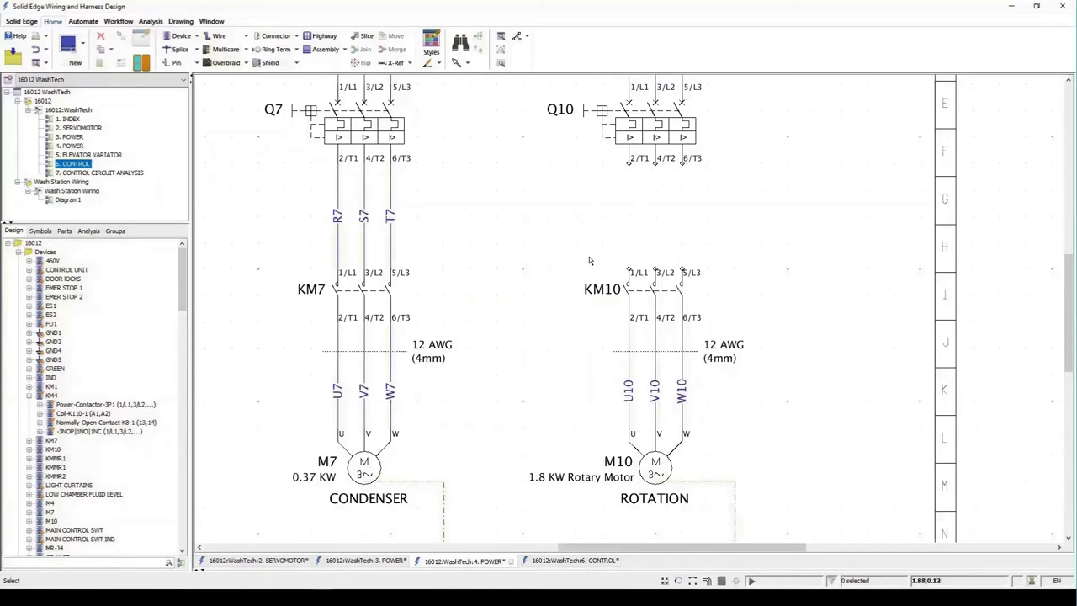
Multi-connect the three upper pins of contactor KM10 by wire to Q10's pins 2/T1, 4/T2 and 6/T3.
click(217, 36)
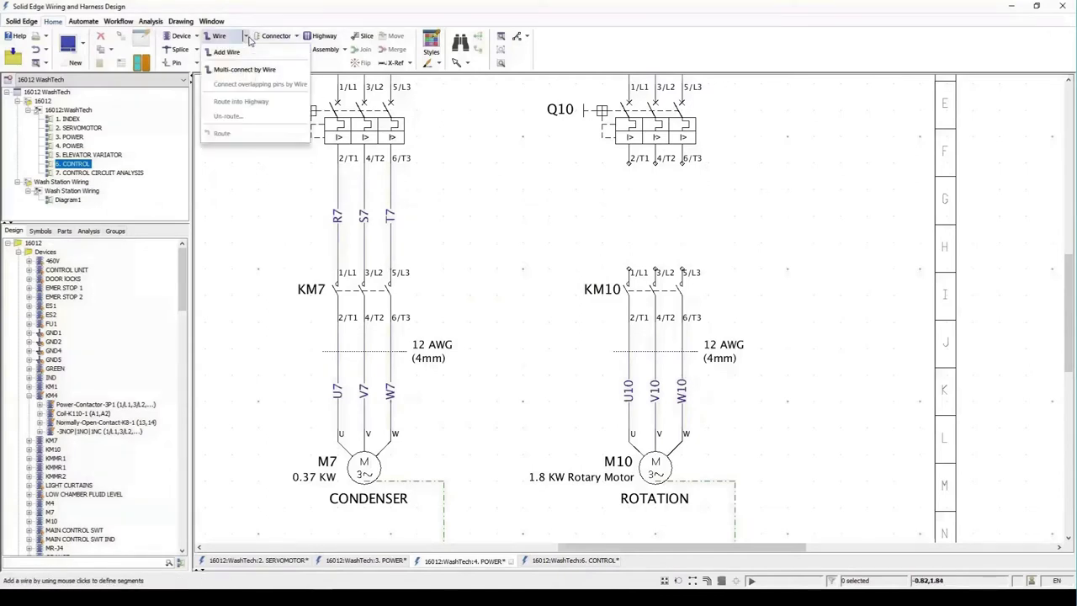
click(236, 69)
drag(606, 248, 711, 281)
click(630, 166)
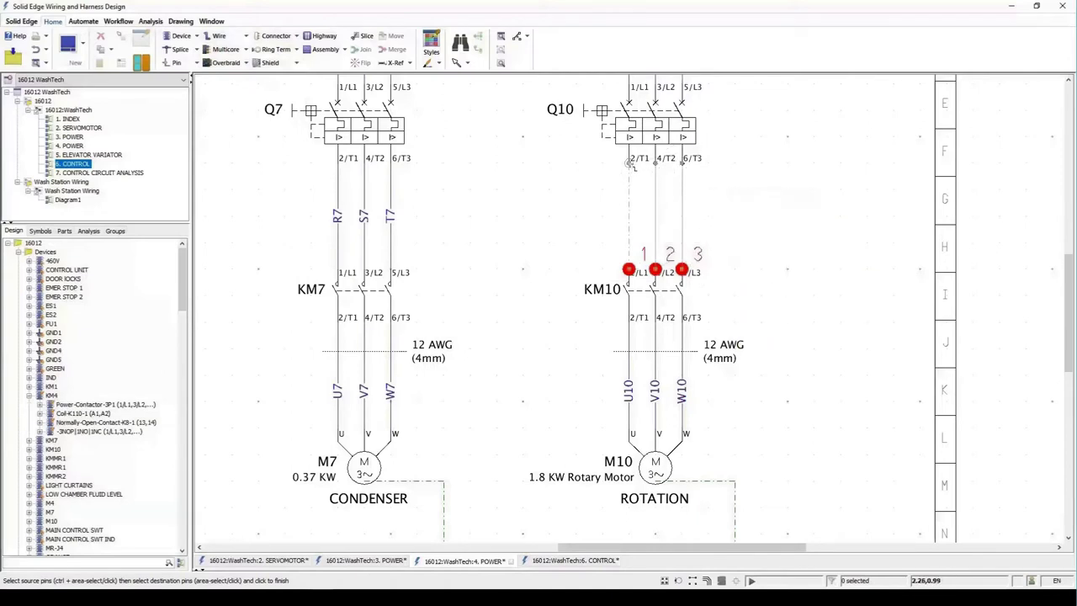
click(583, 240)
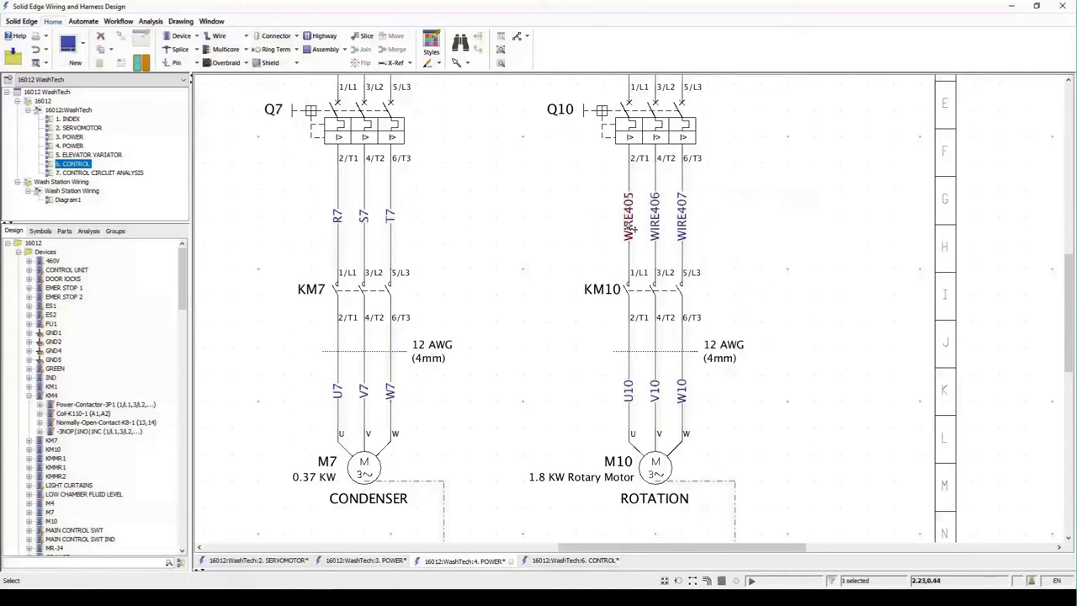
Rename the three wires between Q10 and KM10 as R10, S10 and T10.
double_click(629, 225)
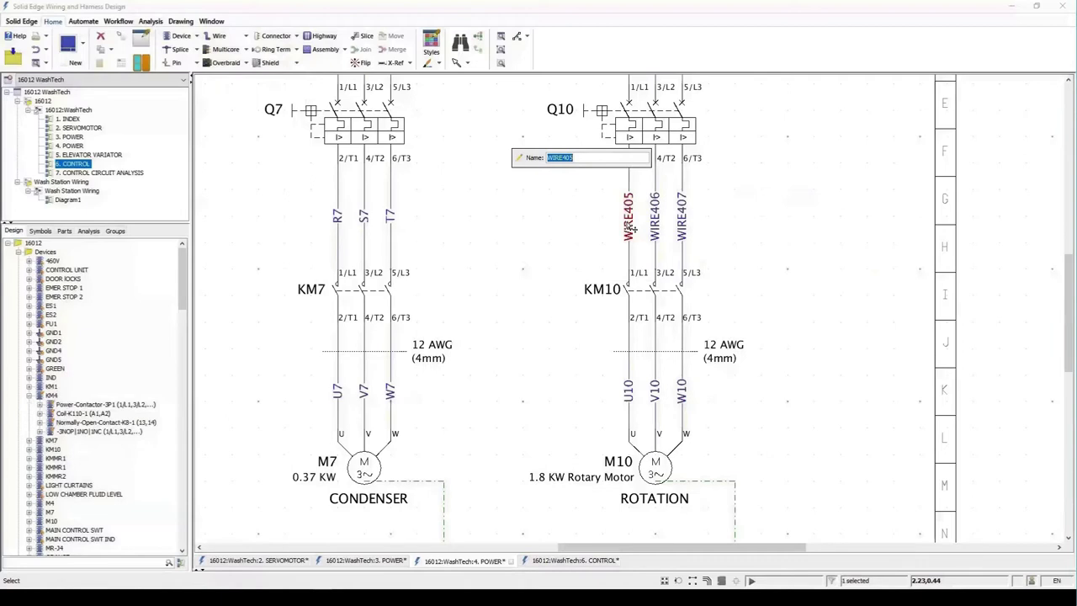
text(R10)
key(Return)
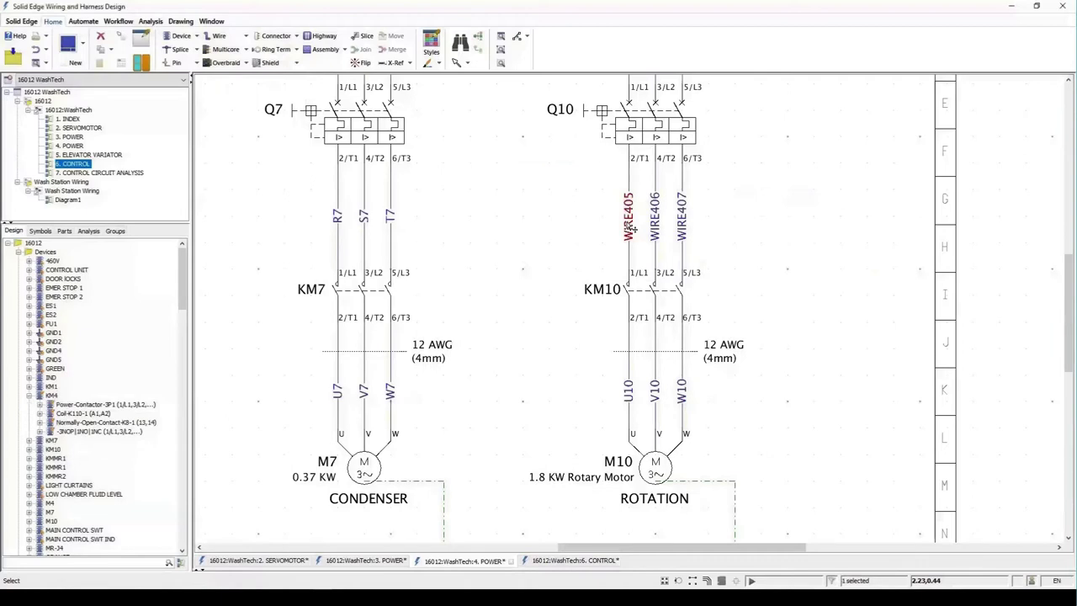
double_click(655, 228)
text(R)
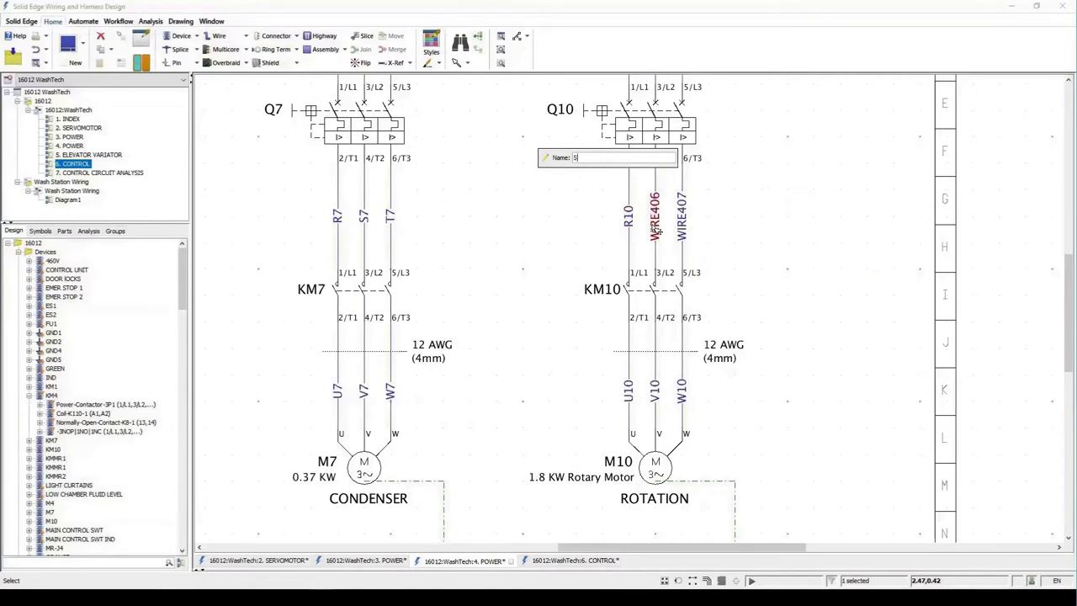
text(10)
key(Return)
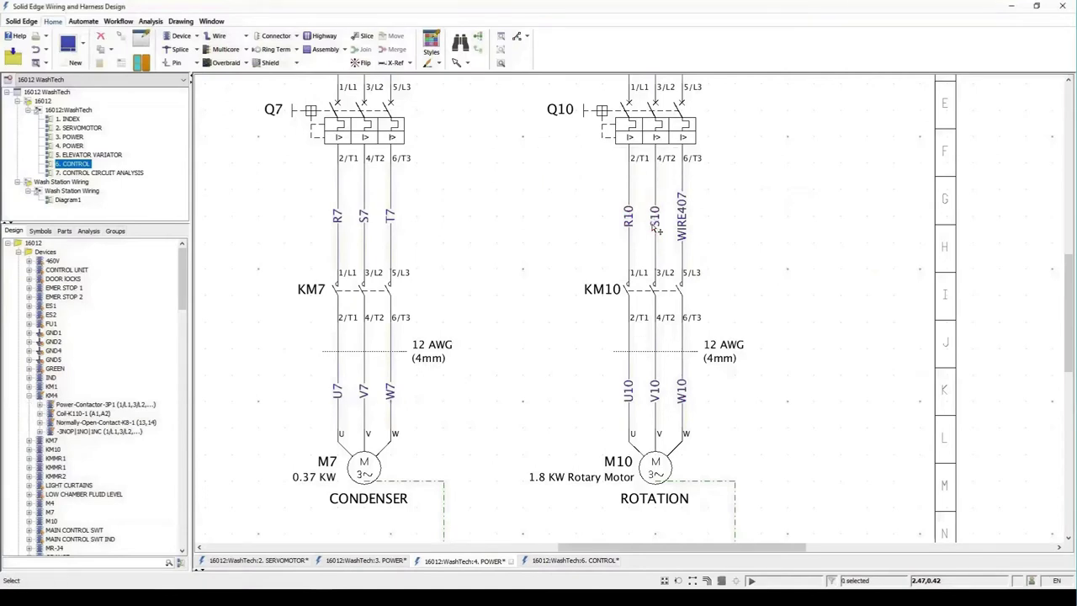
double_click(682, 223)
text(T10)
key(Return)
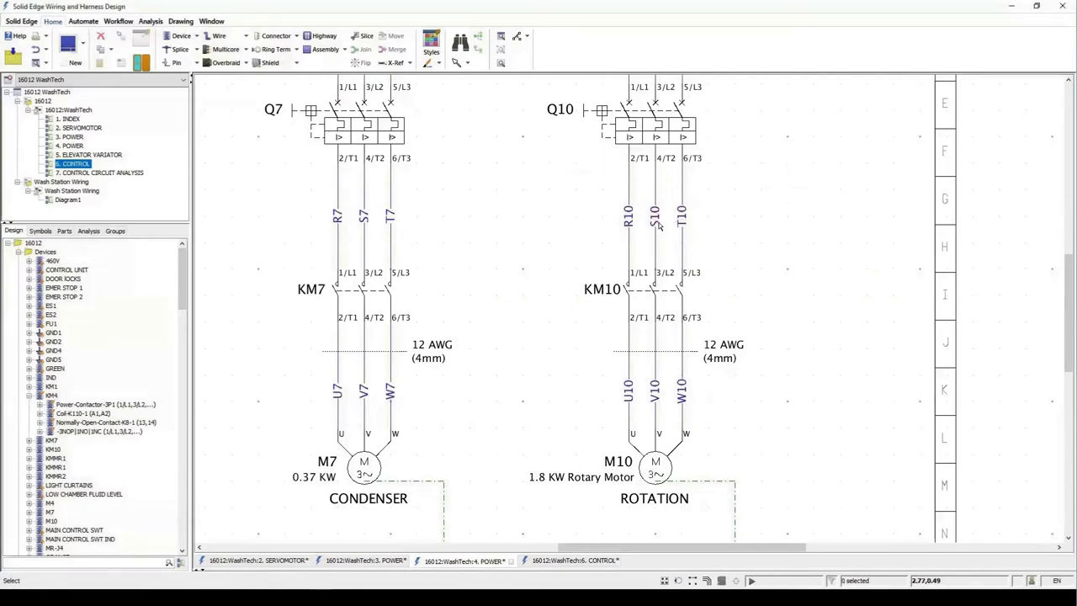
Open the 7. CONTROL CIRCUIT ANALYSIS diagram focused on the control unit and its connected switches and lamps.
middle_drag(584, 253, 528, 221)
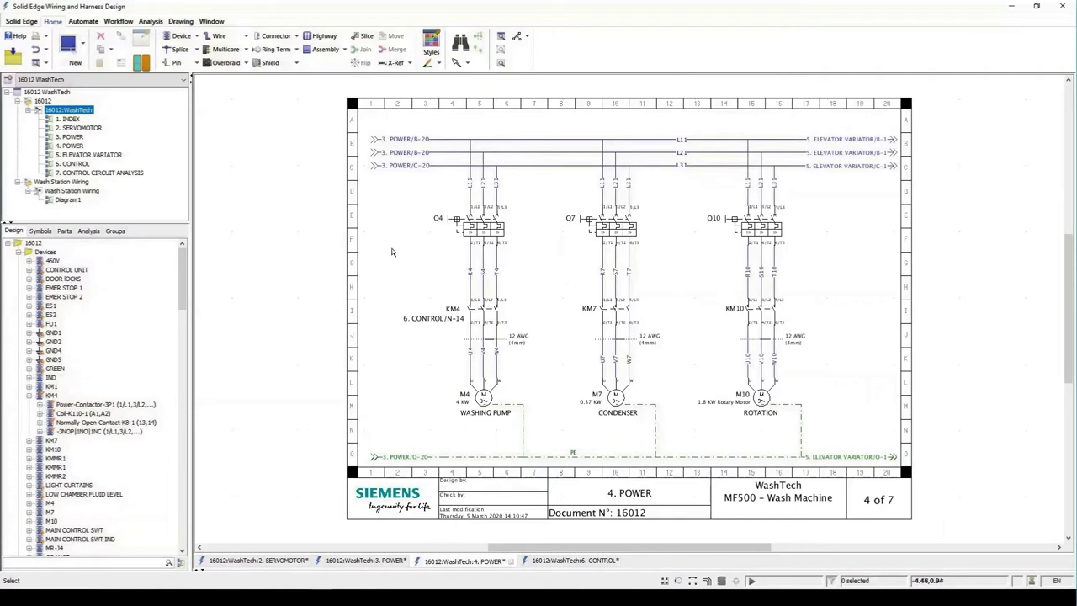
click(99, 172)
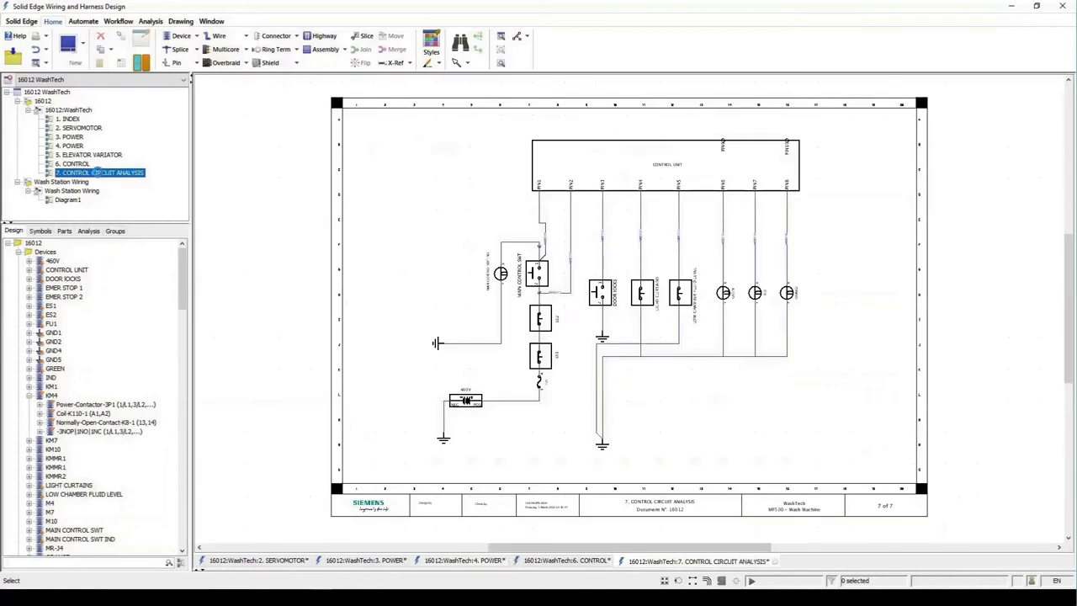
middle_drag(404, 117, 871, 354)
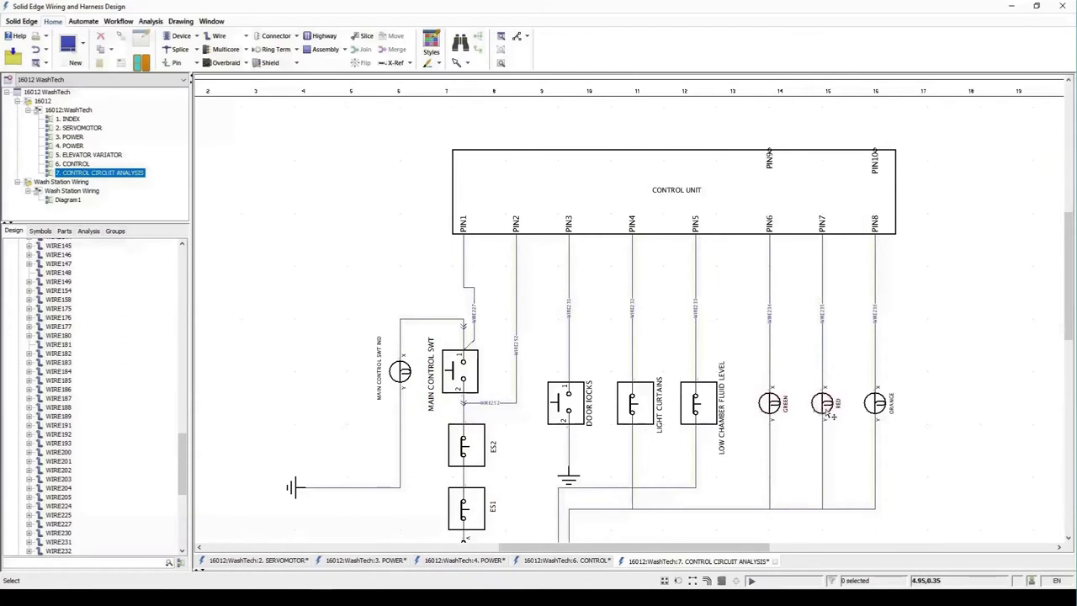
Start a numeric simulation of the control circuit and limit the simulation controls to the devices on this diagram.
click(89, 231)
click(31, 245)
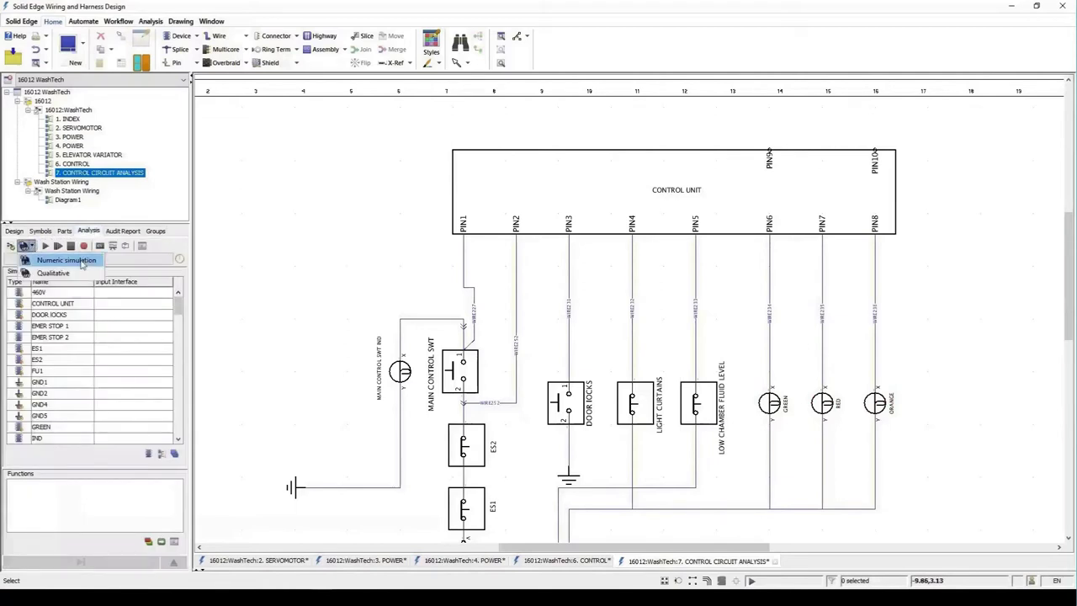
click(67, 261)
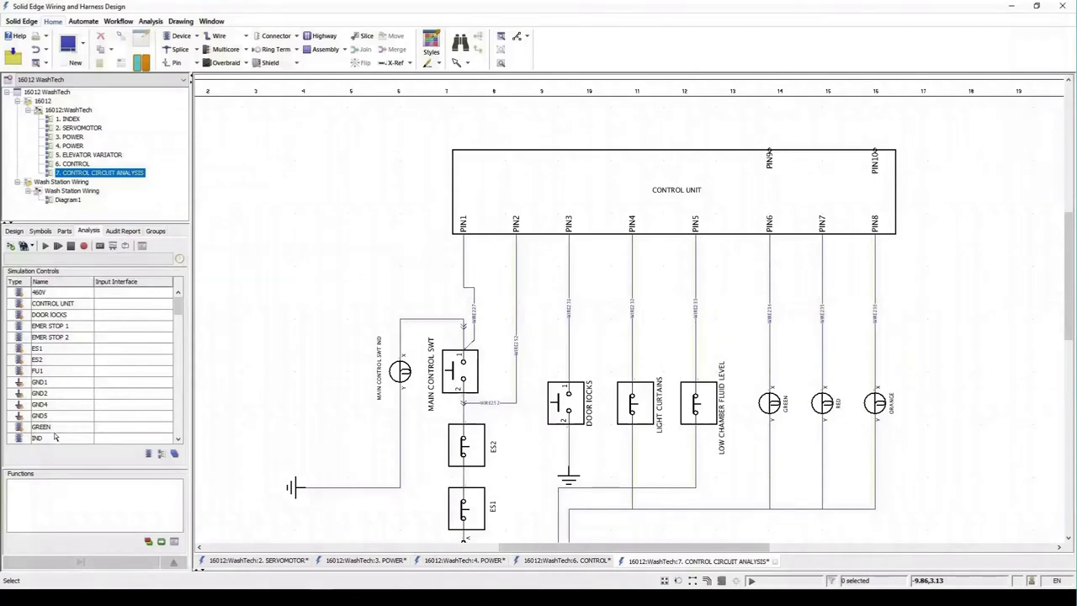
mouse_move(177, 307)
mouse_down()
mouse_move(178, 325)
mouse_move(178, 304)
mouse_up()
click(149, 455)
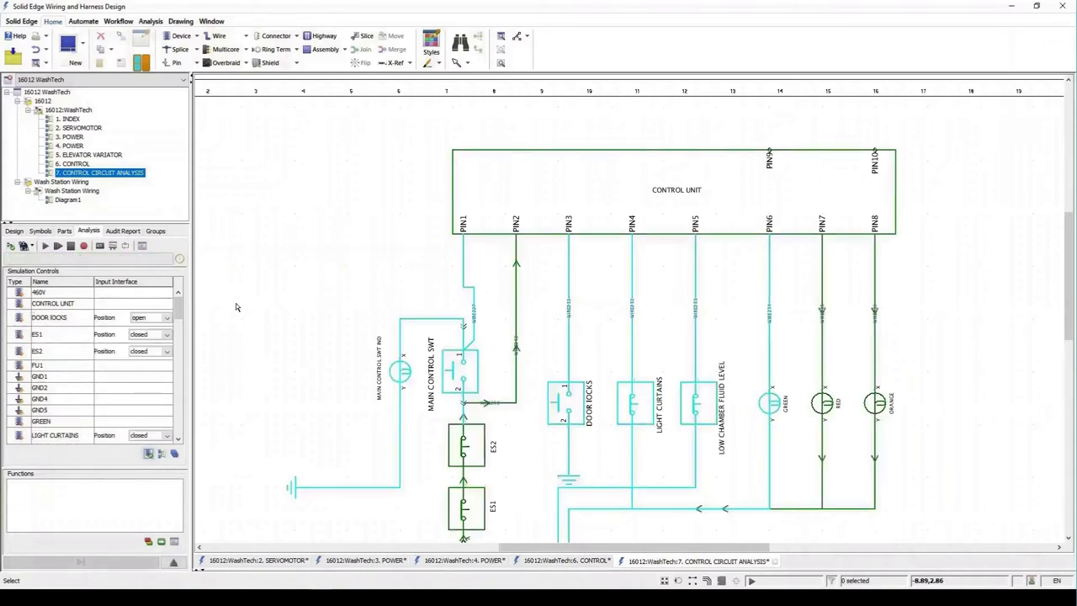
Set the simulated positions of DOOR LOCKS and MAIN CONTROL SWT to closed.
click(156, 317)
click(144, 340)
drag(180, 312, 180, 332)
click(158, 335)
click(148, 355)
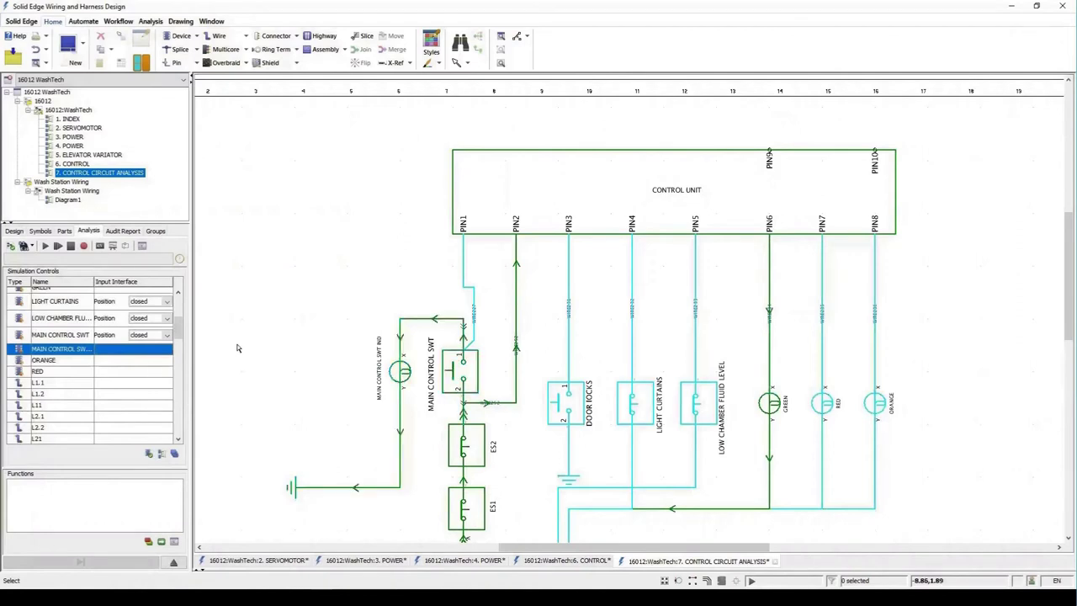
scroll(175, 335, up, 5)
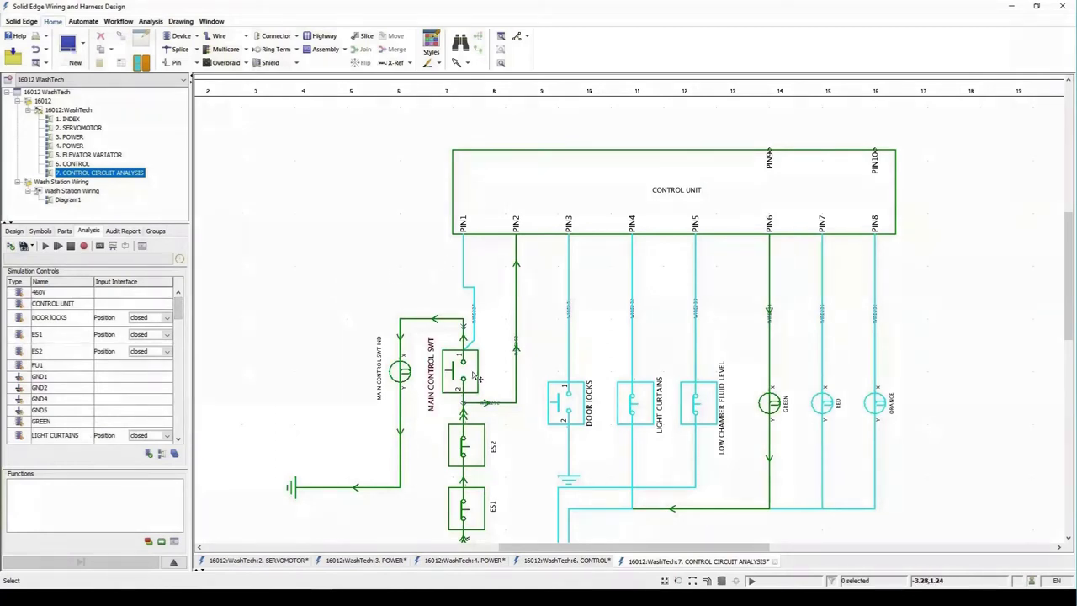
Examine the simulated electrical values of the MAIN CONTROL SWT, wire WIRE252 and the GREEN lamp.
mouse_move(475, 376)
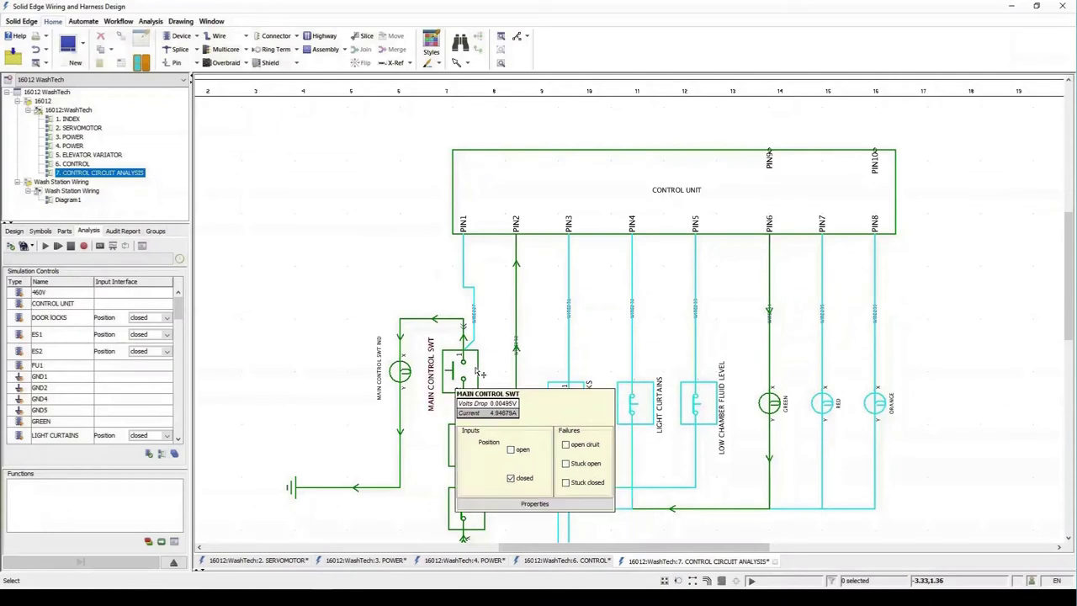
mouse_move(520, 372)
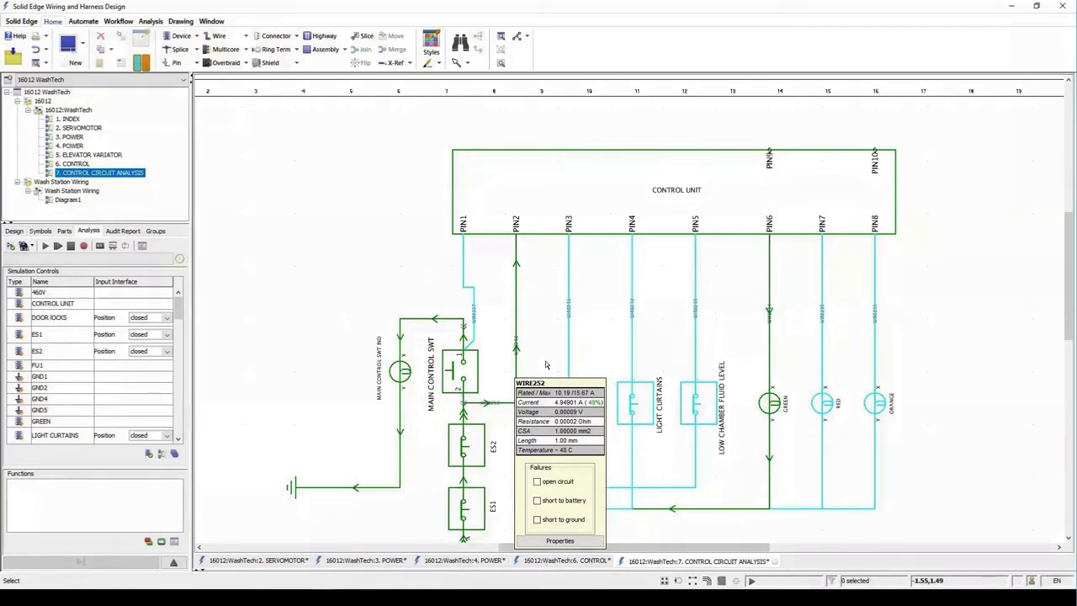
mouse_move(765, 409)
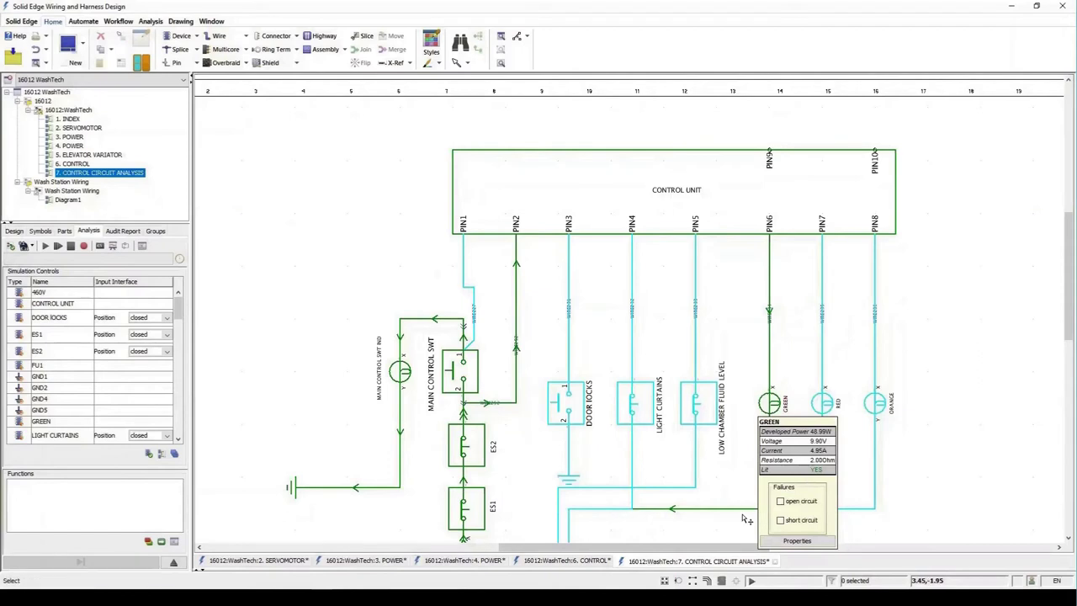
mouse_move(717, 528)
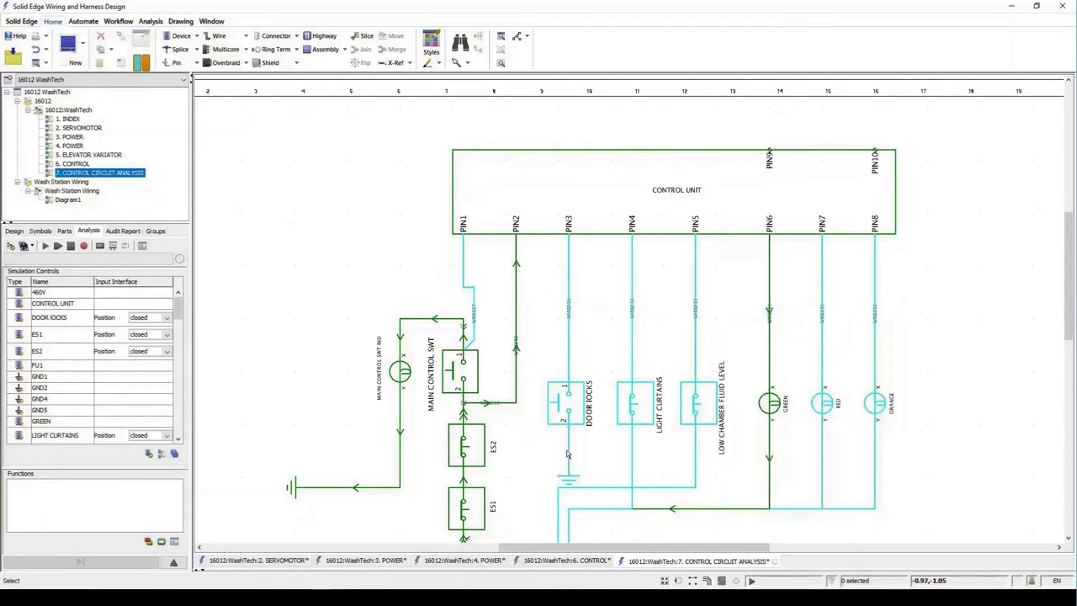
Set the DOOR LOCKS switch to open in the simulation and inspect the RED lamp's electrical values.
mouse_move(582, 410)
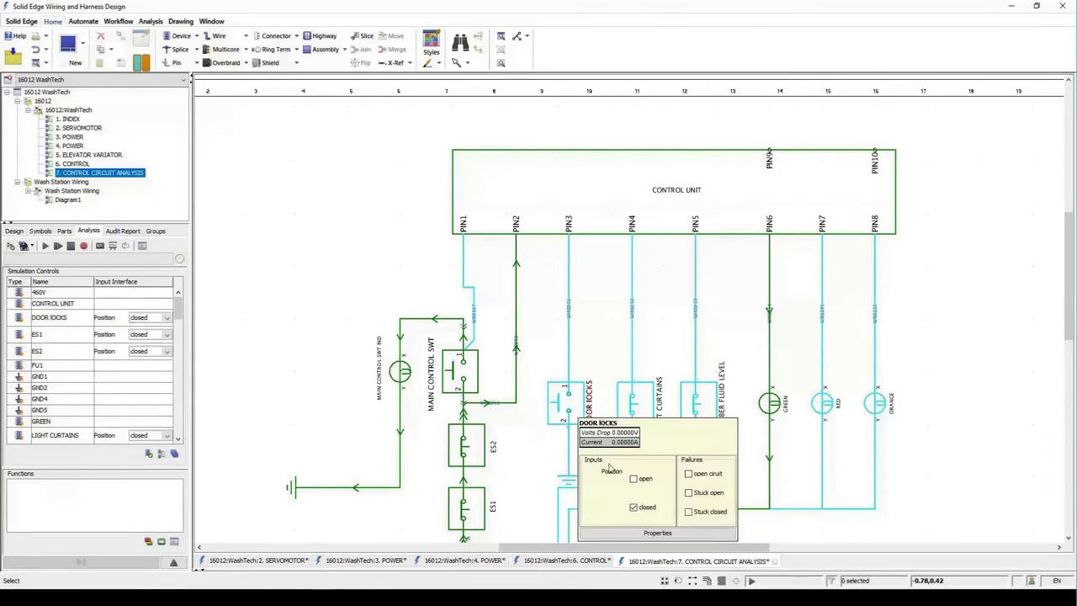
click(633, 480)
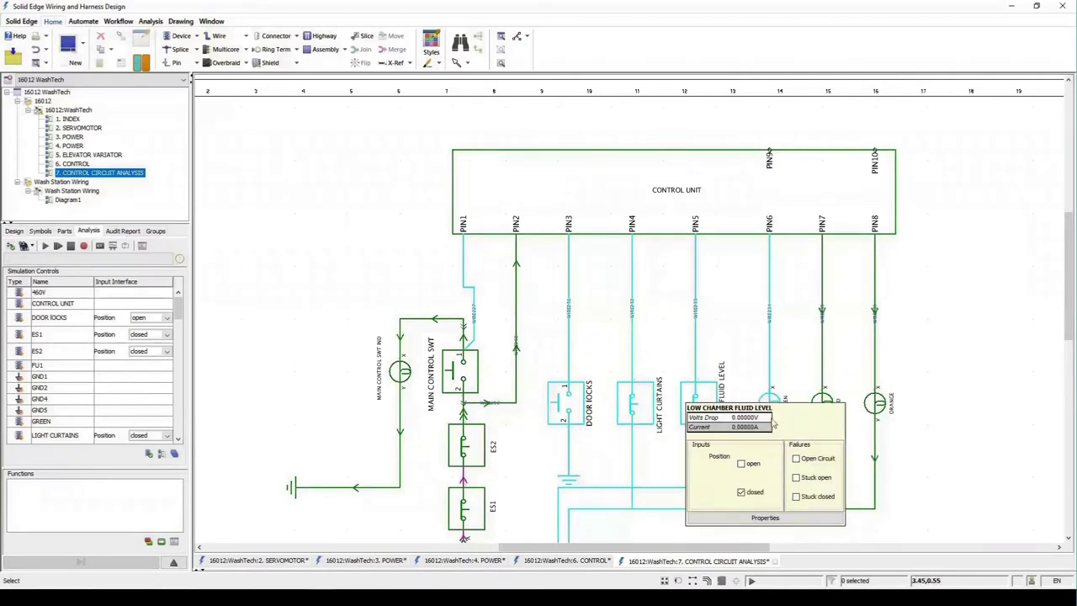
mouse_move(837, 416)
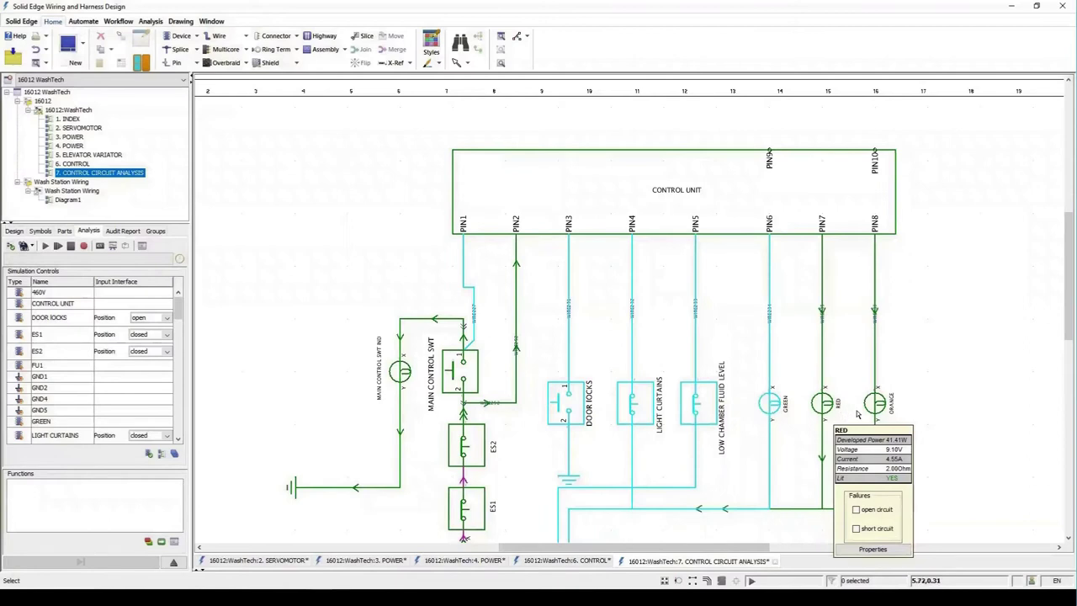
Set the DOOR LOCKS switch back to closed in the simulation and try its Stuck open failure.
mouse_move(579, 411)
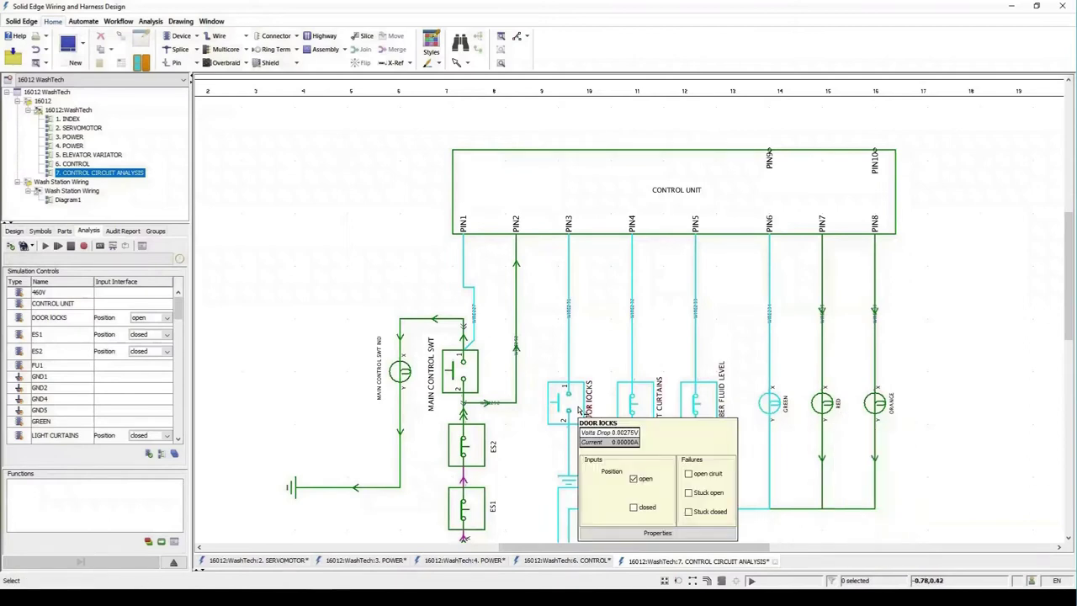
click(637, 509)
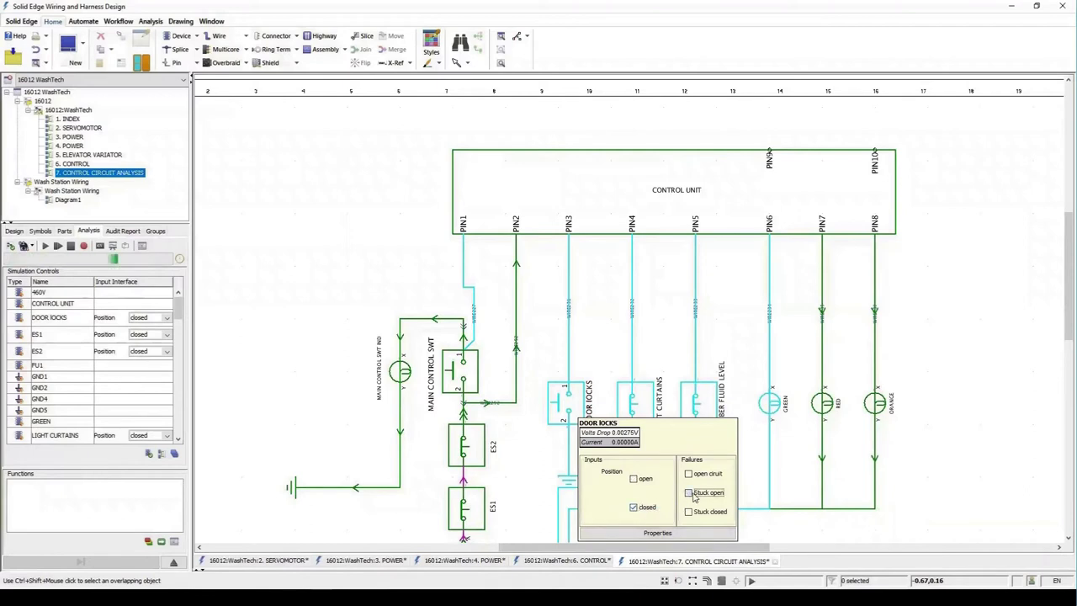
click(689, 494)
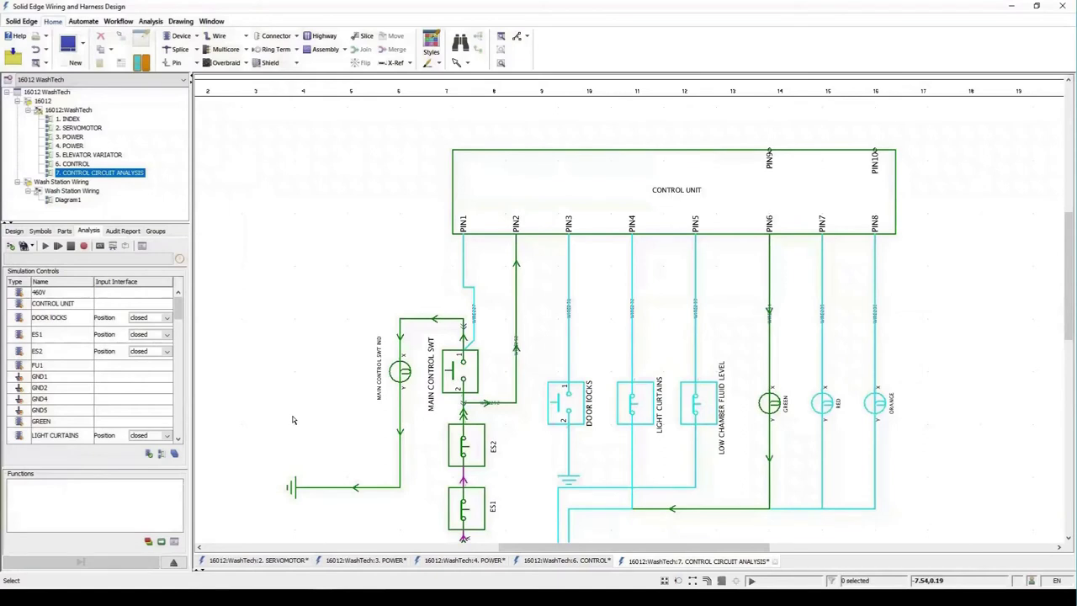
Set emergency stop ES2 to open in the running simulation and disable the simulation.
mouse_move(479, 448)
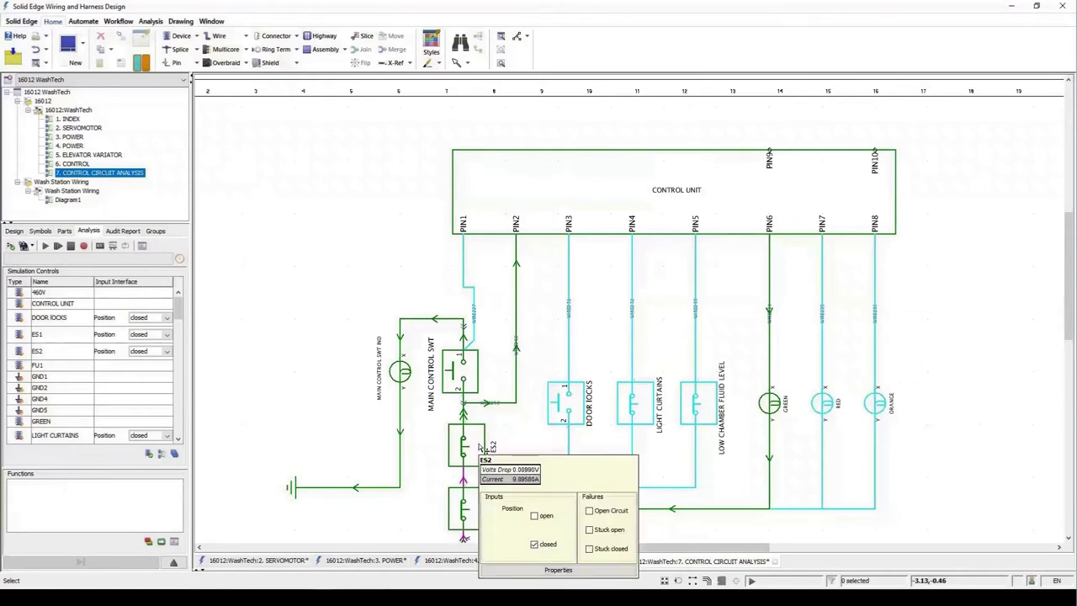
click(534, 516)
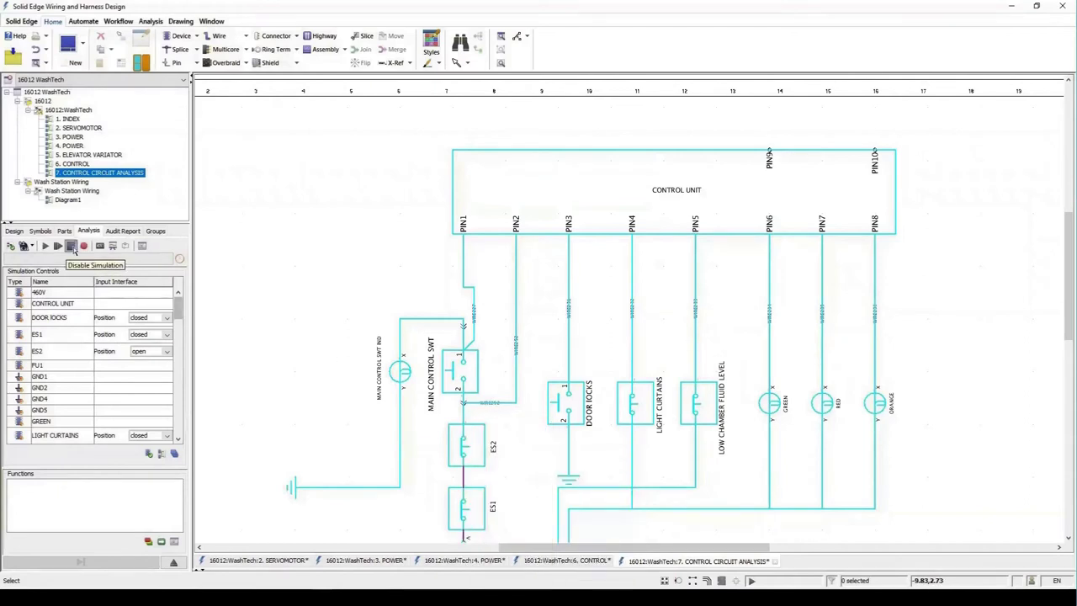
click(72, 246)
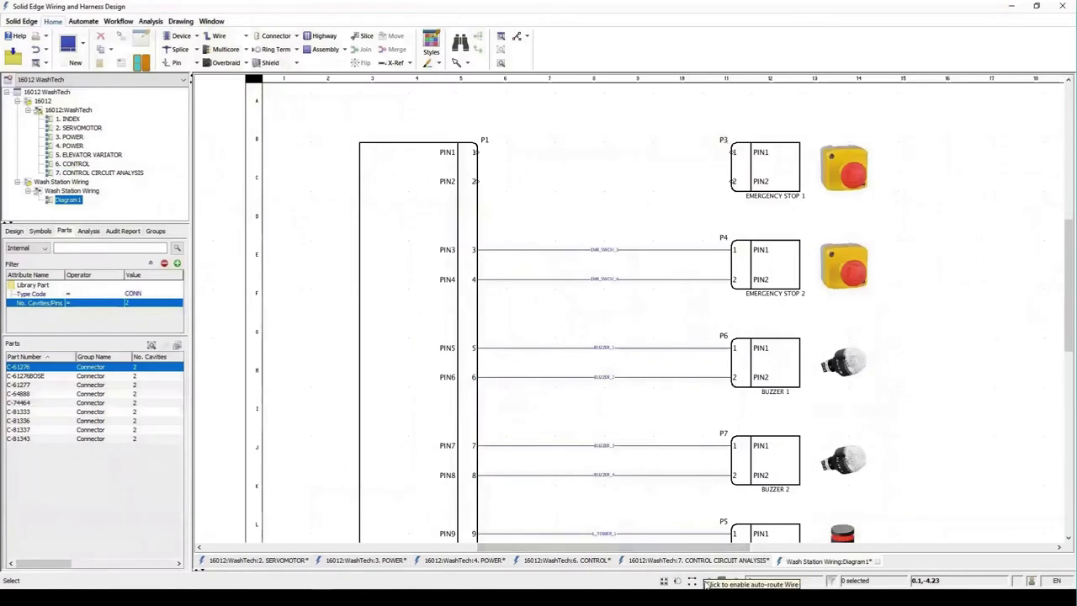
In the Wash Station Wiring diagram, multi-connect pins 1 and 2 of connector P1 by wire to pins 1 and 2 of P3 (EMERGENCY STOP 1).
click(243, 38)
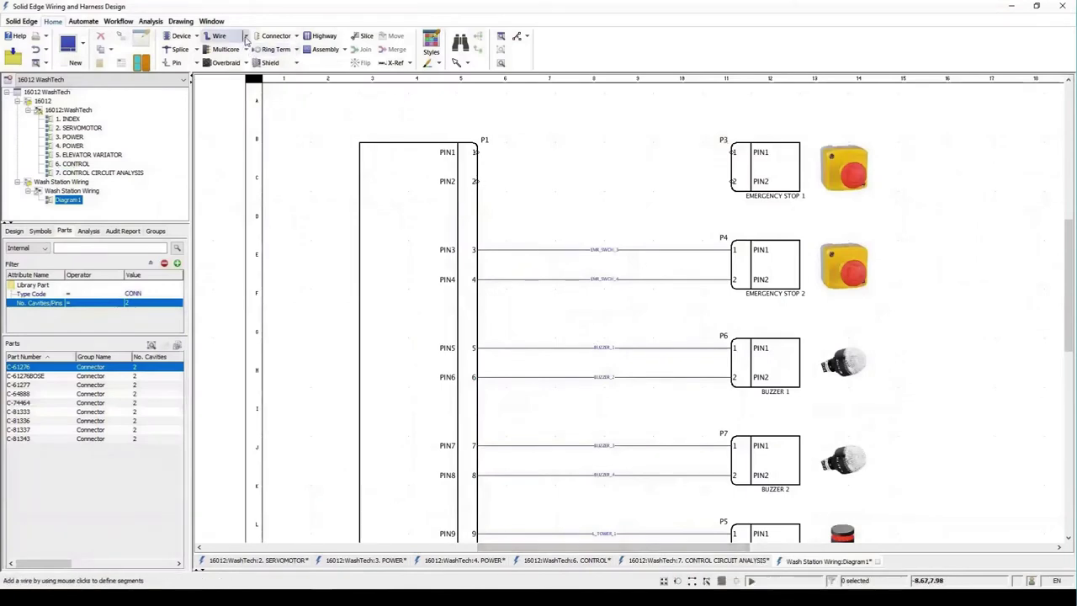
click(245, 38)
click(252, 69)
drag(464, 132, 507, 199)
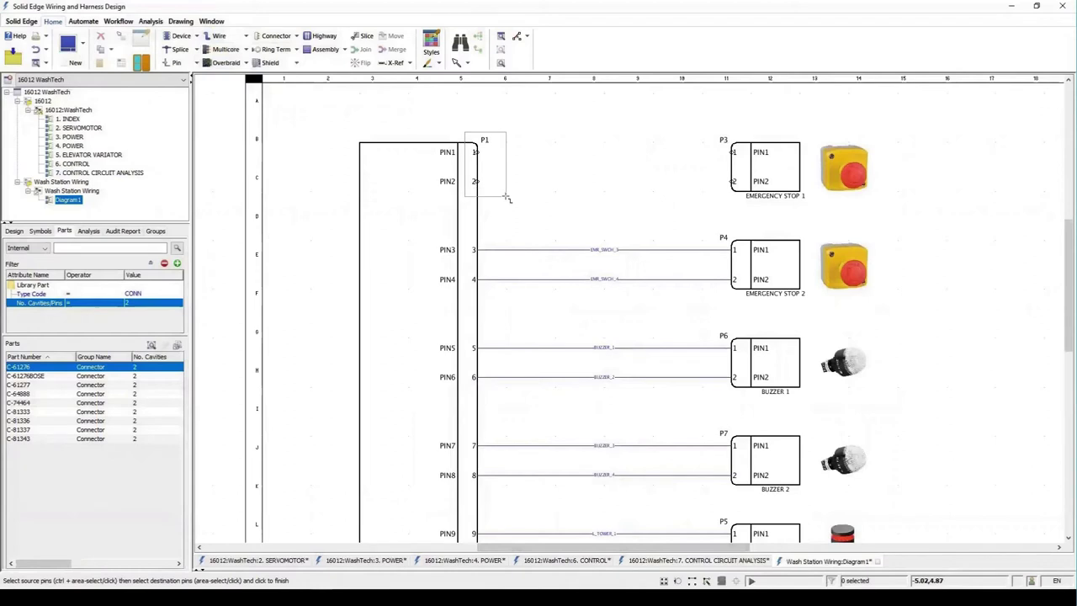
drag(711, 135, 743, 208)
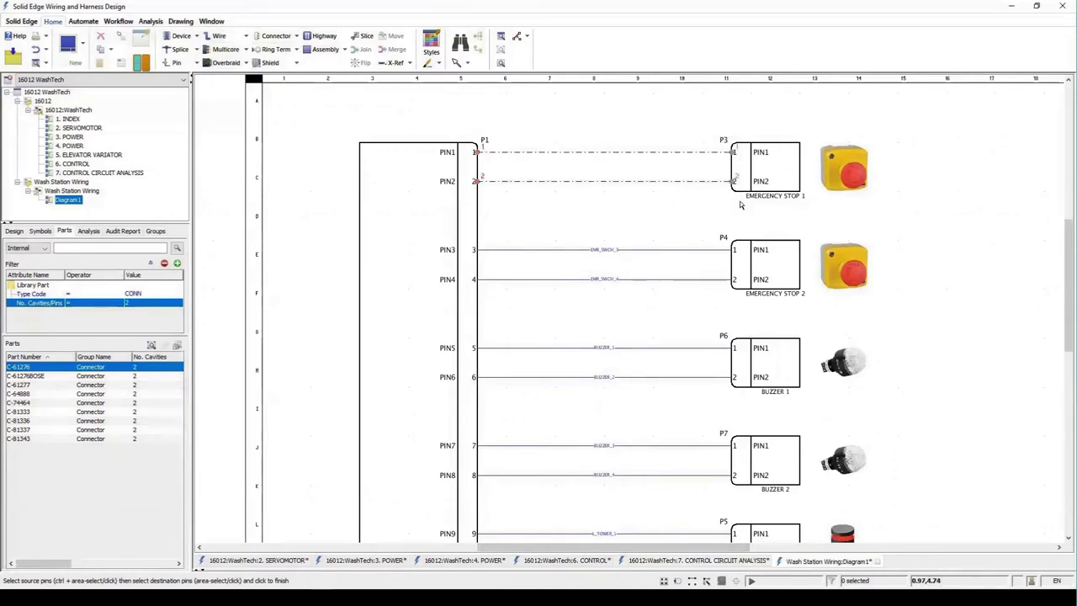
click(741, 204)
Rename the two wires between P1 and P3 as EMR_SWCH_1 and EMR_SWCH_2.
click(604, 153)
text(EMR_SWCH)
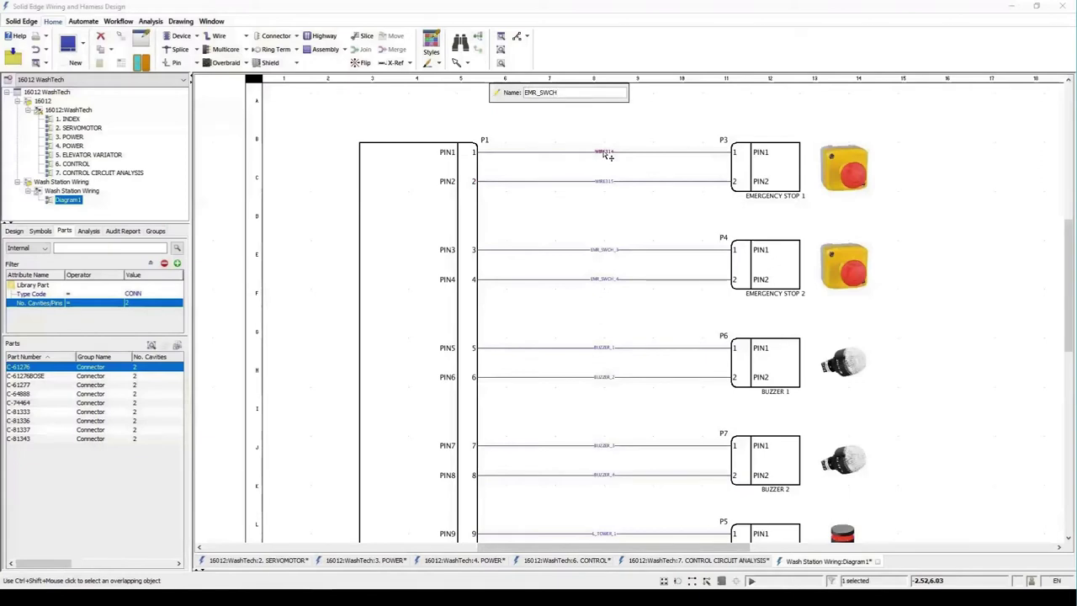
text(_1)
key(Return)
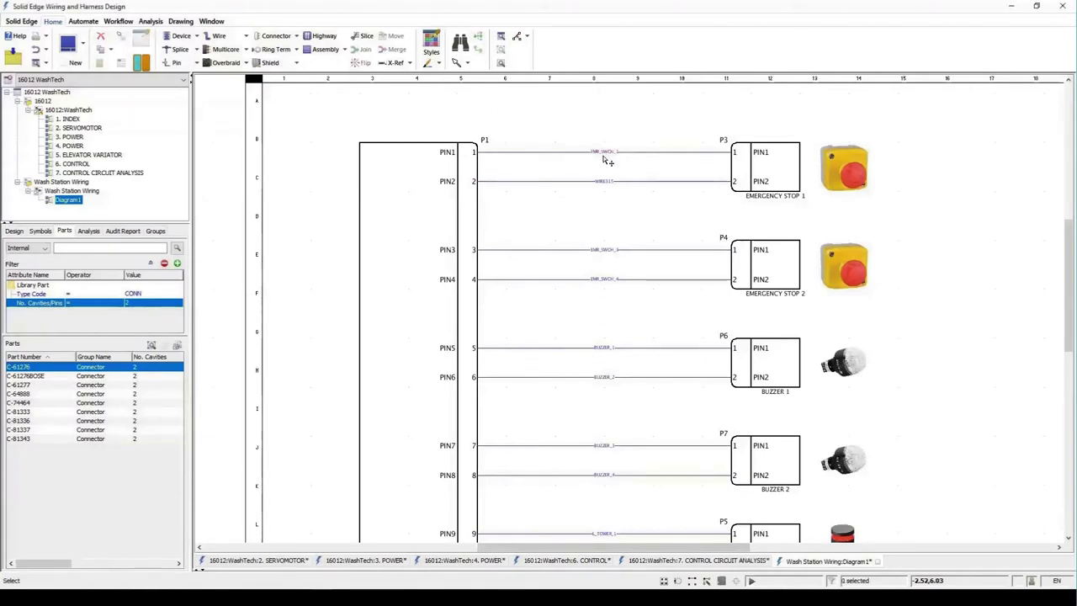
click(606, 182)
text(EMR_SWCH_2)
key(Return)
Open the properties of wire EMR_SWCH_1 between P1 and P3 and look through its color and material choices.
key(ctrl+f)
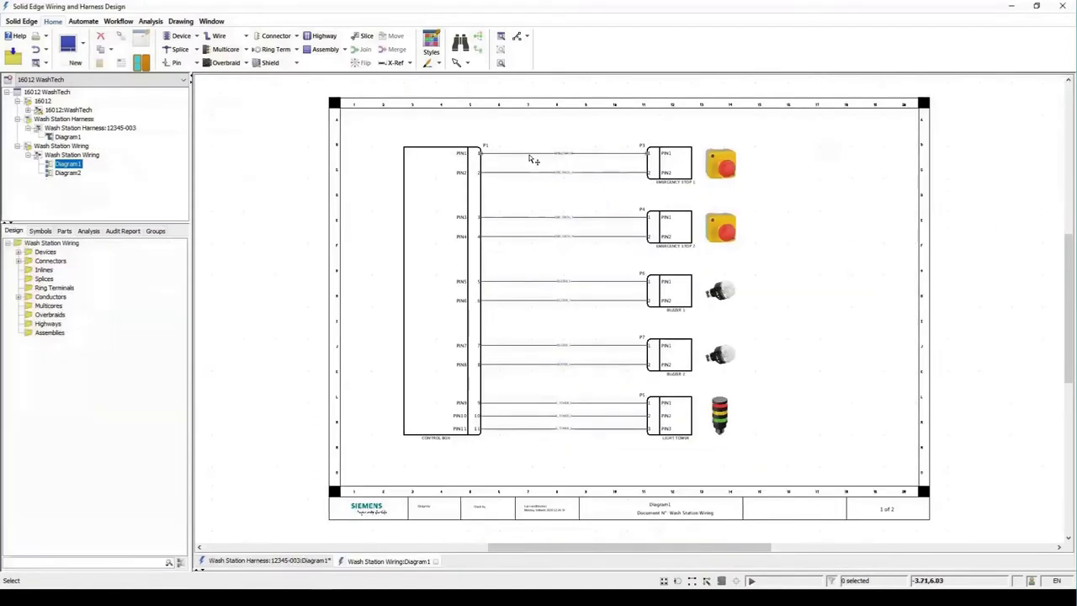
click(527, 154)
right_click(526, 154)
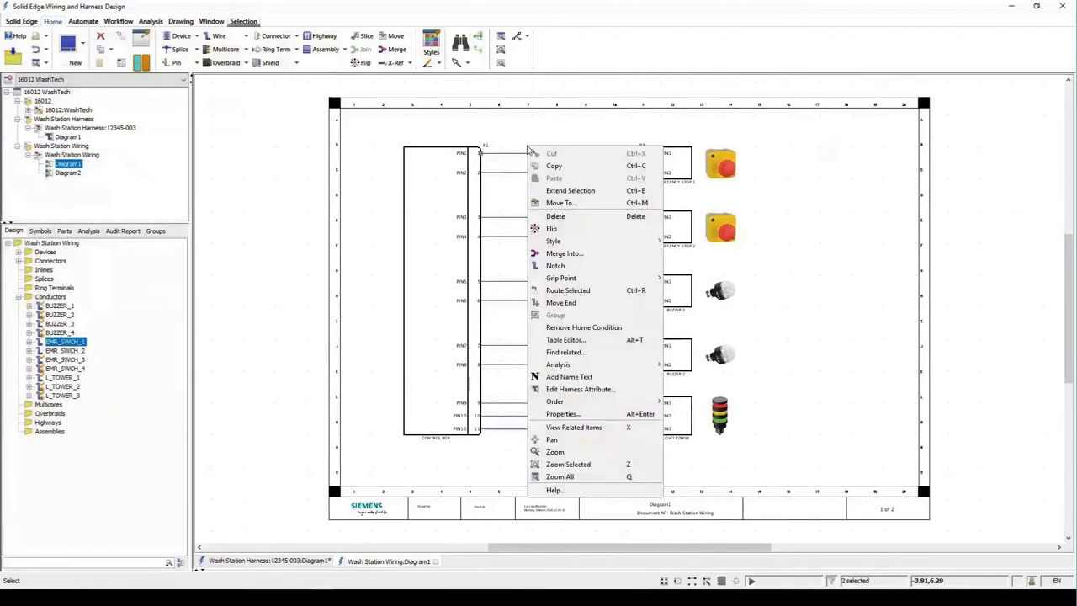
click(563, 413)
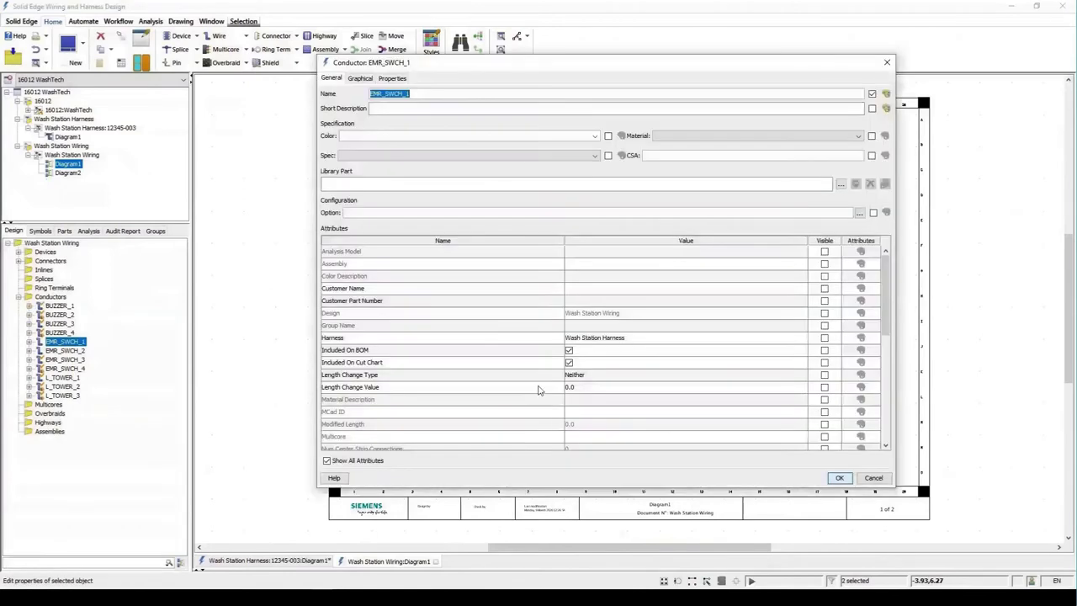
click(595, 136)
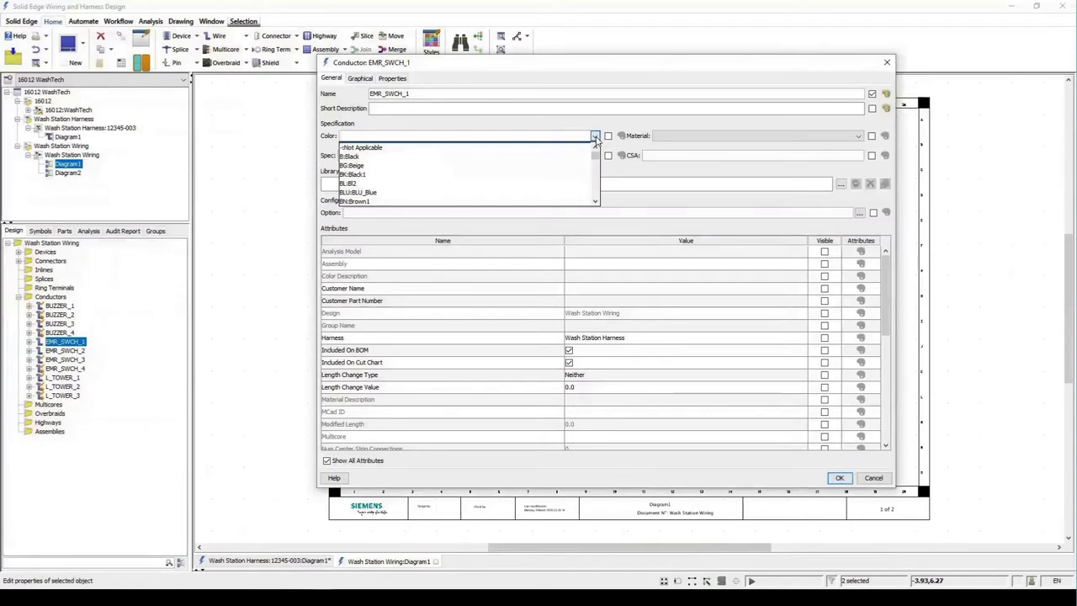
click(598, 124)
click(678, 136)
click(658, 128)
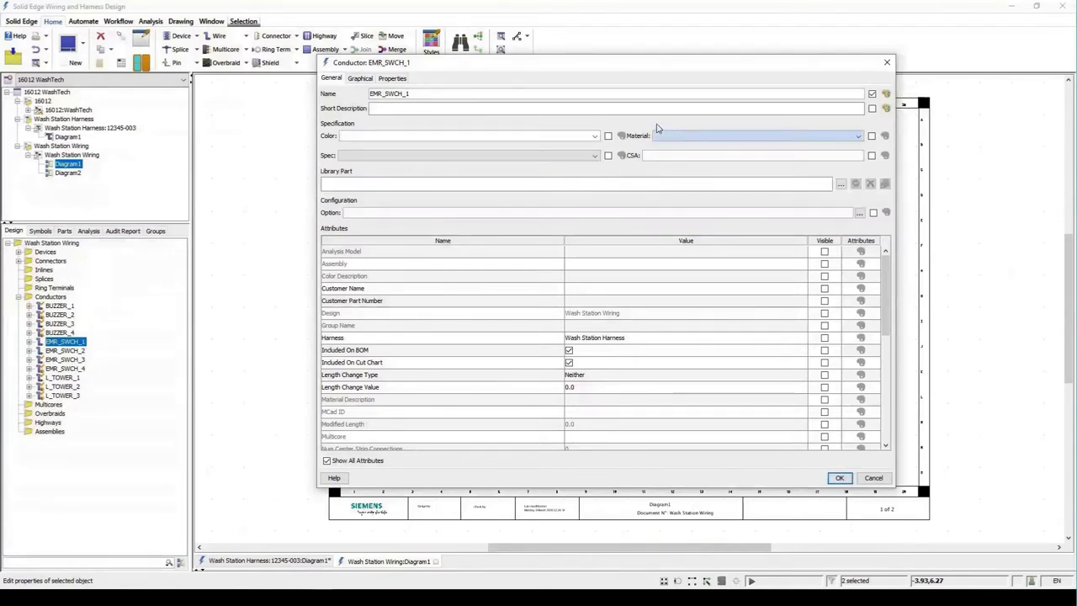
Assign library part W-0001 (WIRE 0.5 TWC BLACK) to wire EMR_SWCH_1, review its attributes and accept the properties.
click(841, 185)
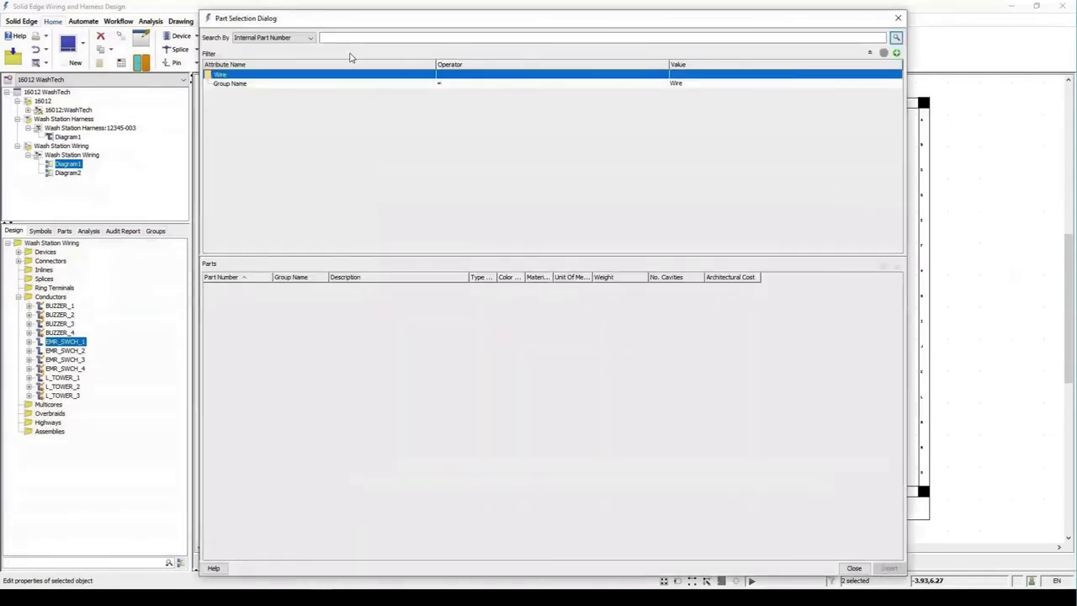
text(W)
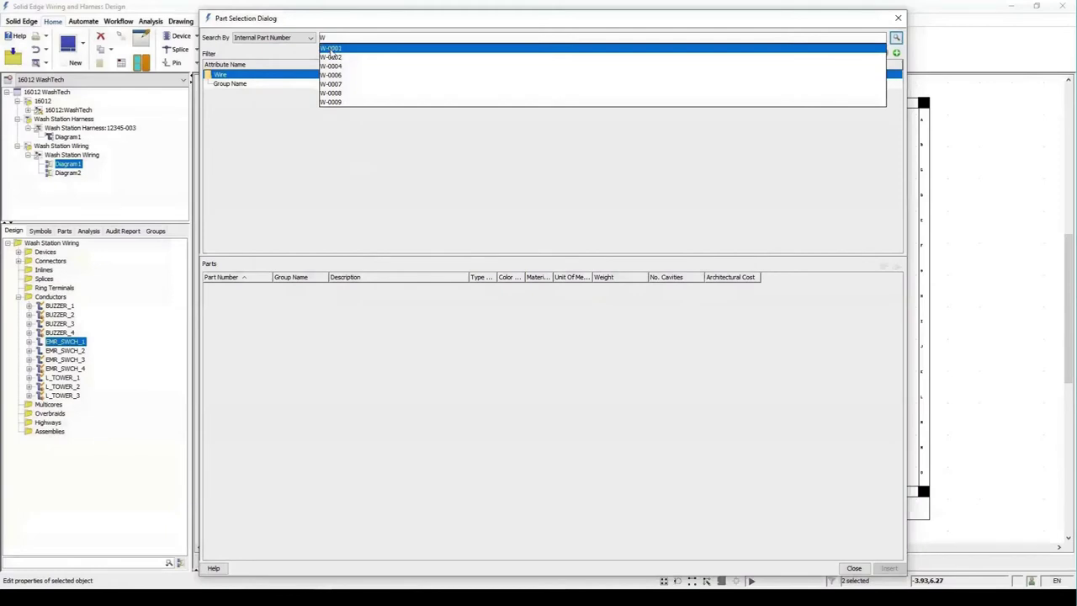
click(331, 49)
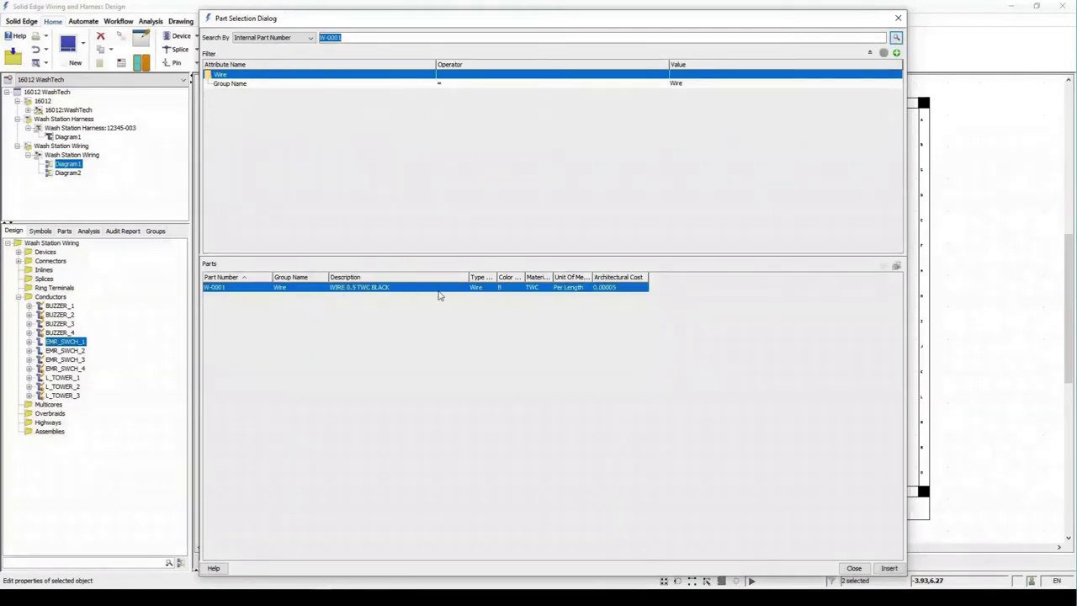
click(889, 568)
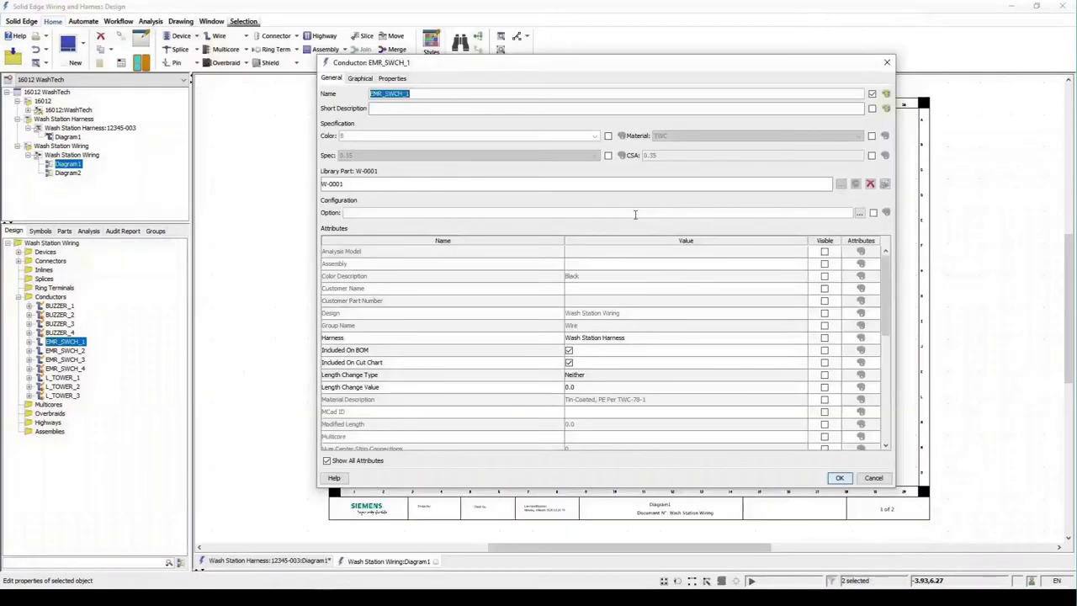
drag(887, 301, 889, 364)
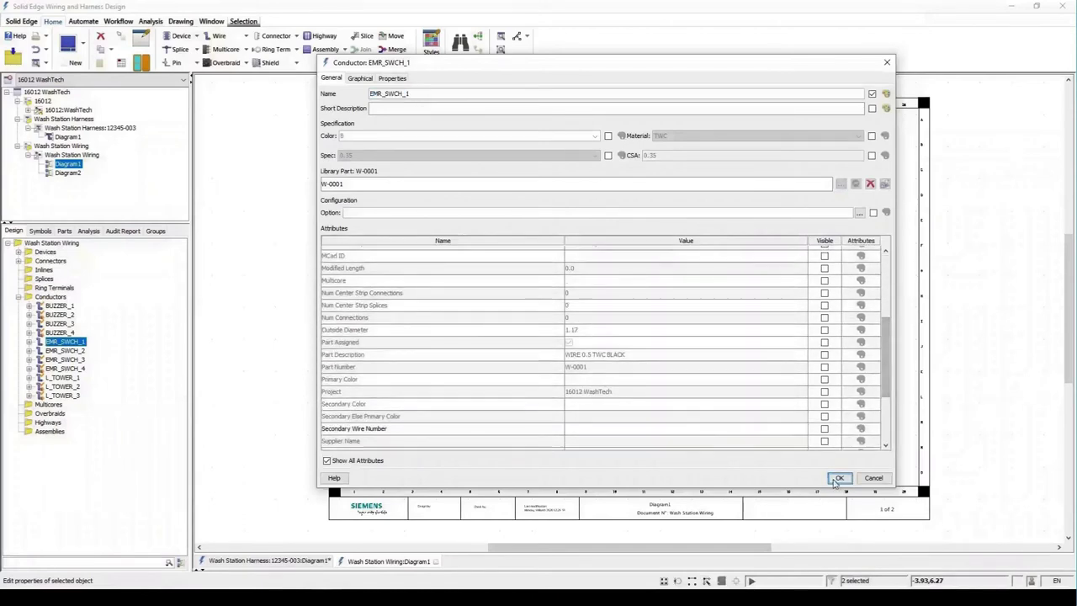
click(838, 477)
Assign library part W-0004 (WIRE 1 TWC RED) to wire EMR_SWCH_2, which joins pin 2 of P1 and P3.
click(533, 174)
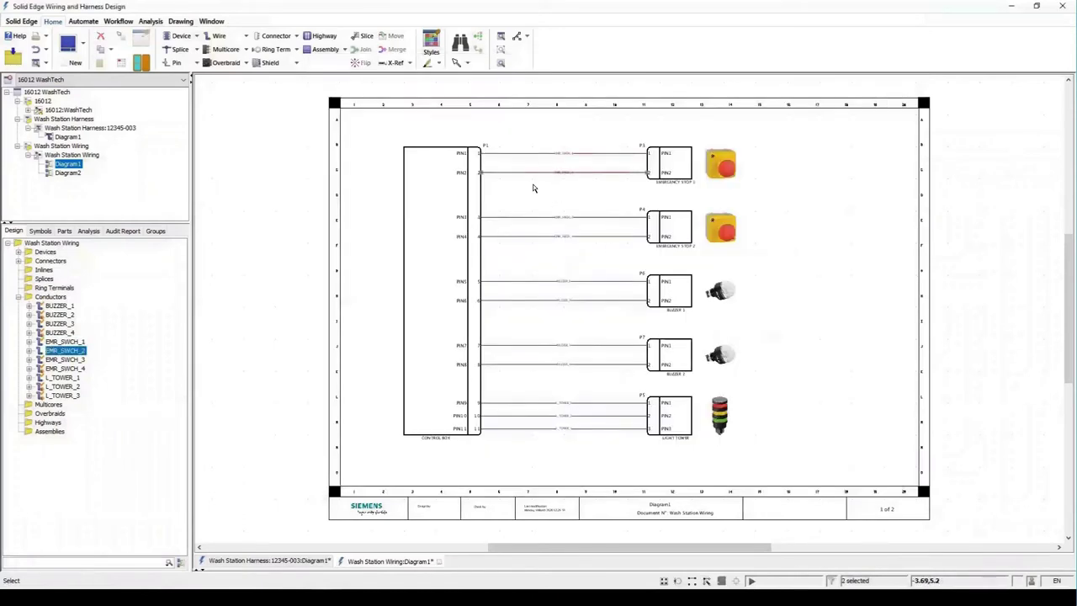
right_click(534, 185)
click(570, 453)
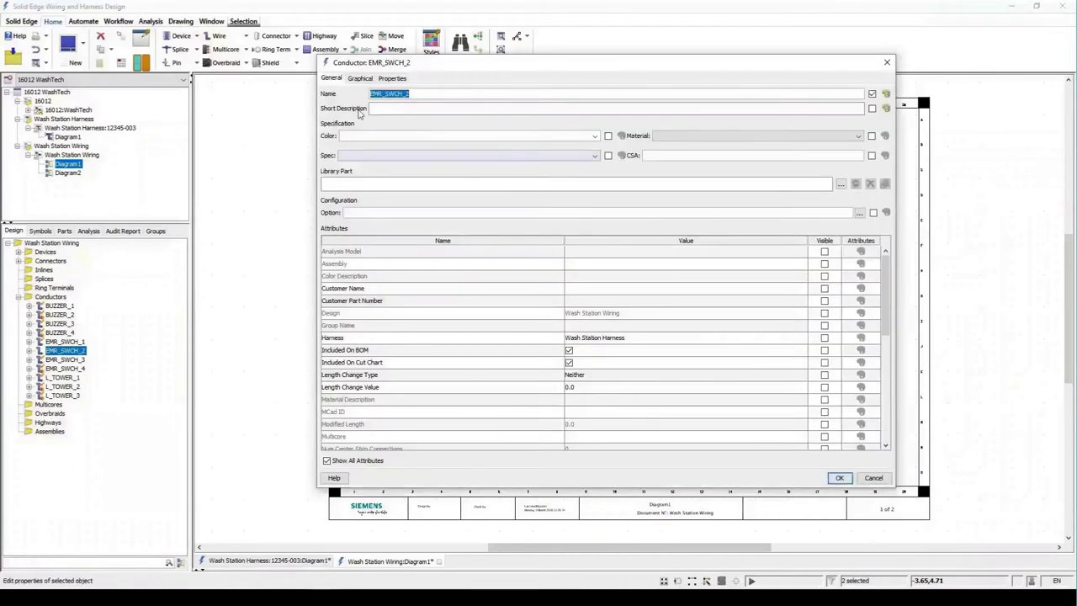
click(841, 184)
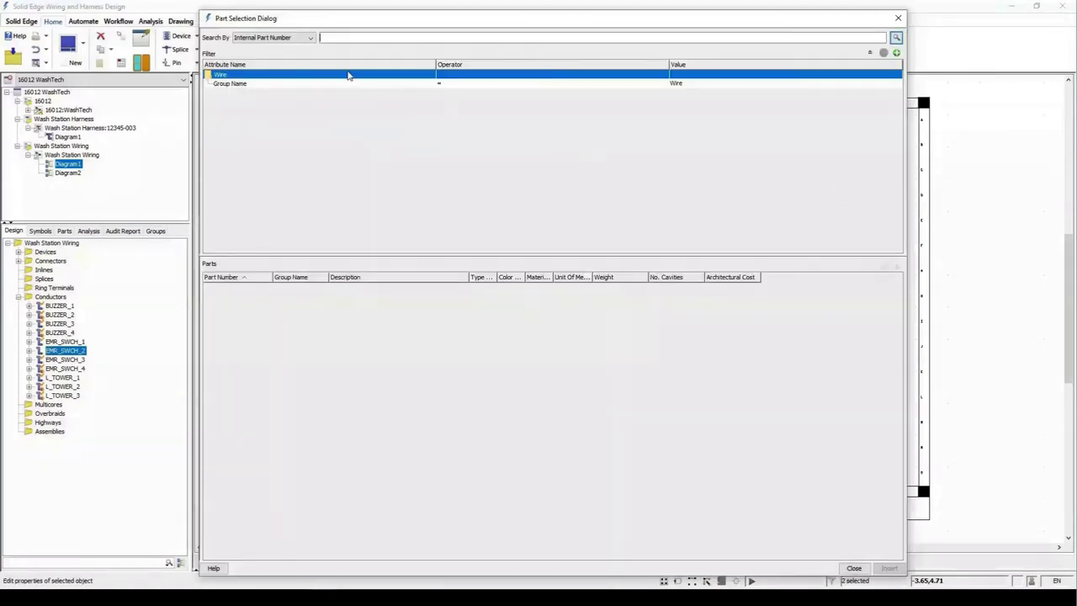
text(w)
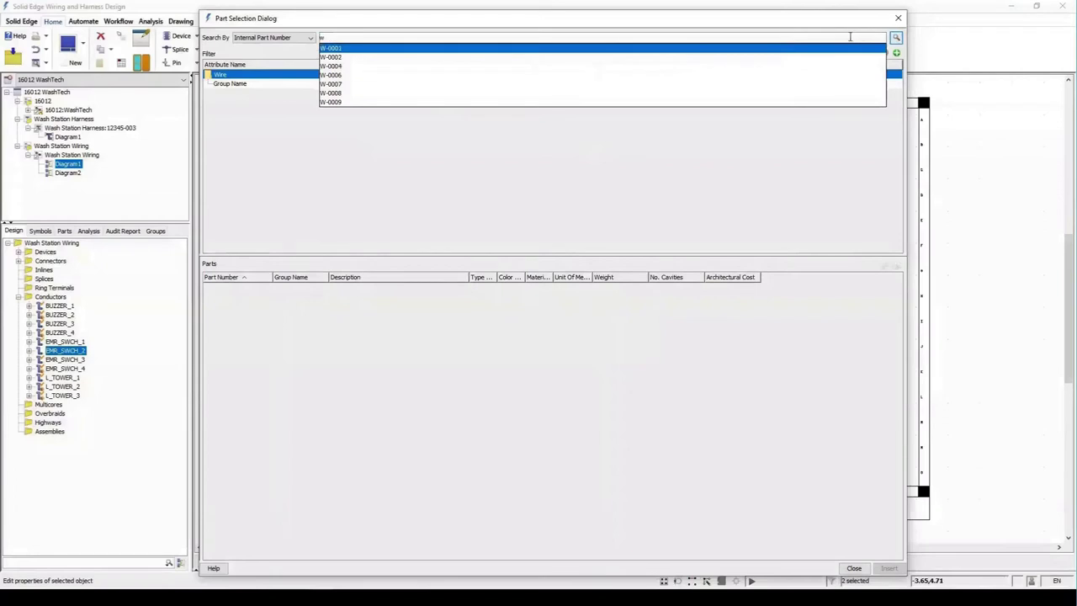
click(895, 38)
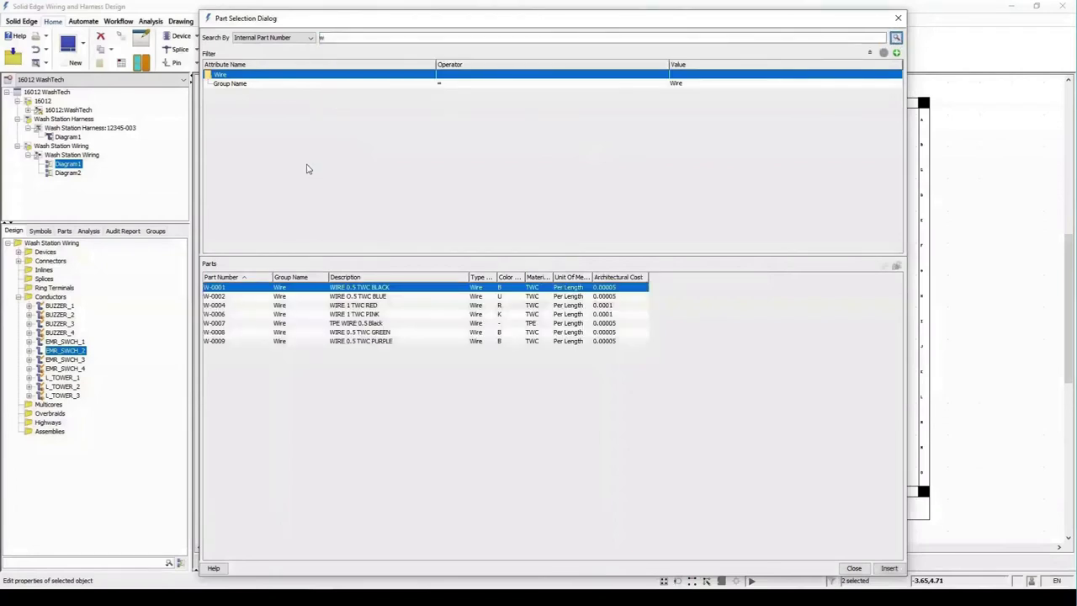
click(221, 306)
click(888, 568)
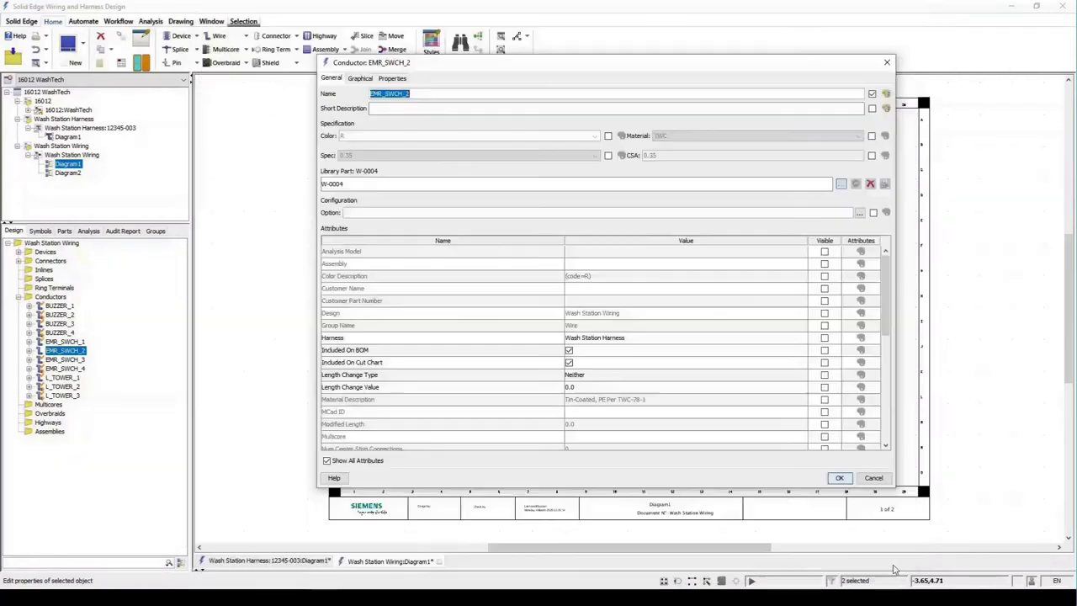
click(839, 478)
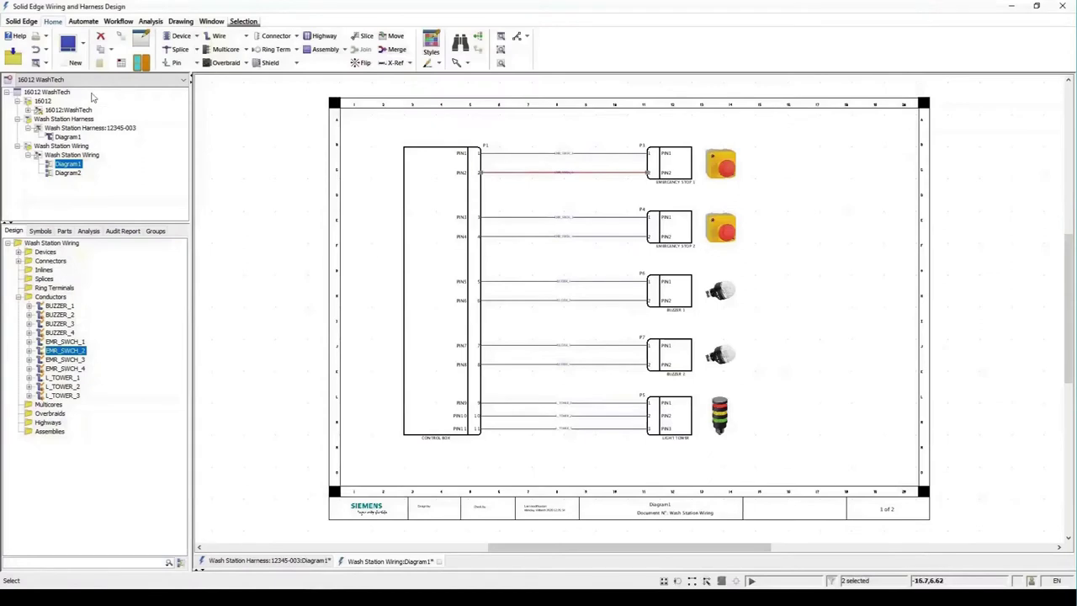
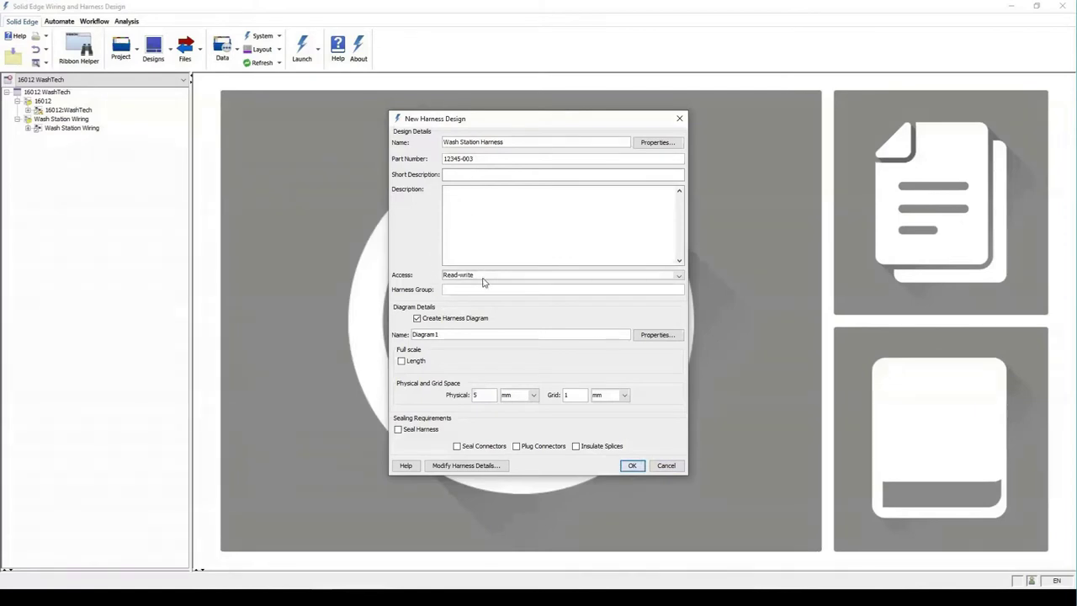
Keep Diagram1 as the new harness design's diagram name and set Default site as the manufacturing site in its harness details.
drag(457, 334, 389, 326)
click(471, 336)
click(473, 471)
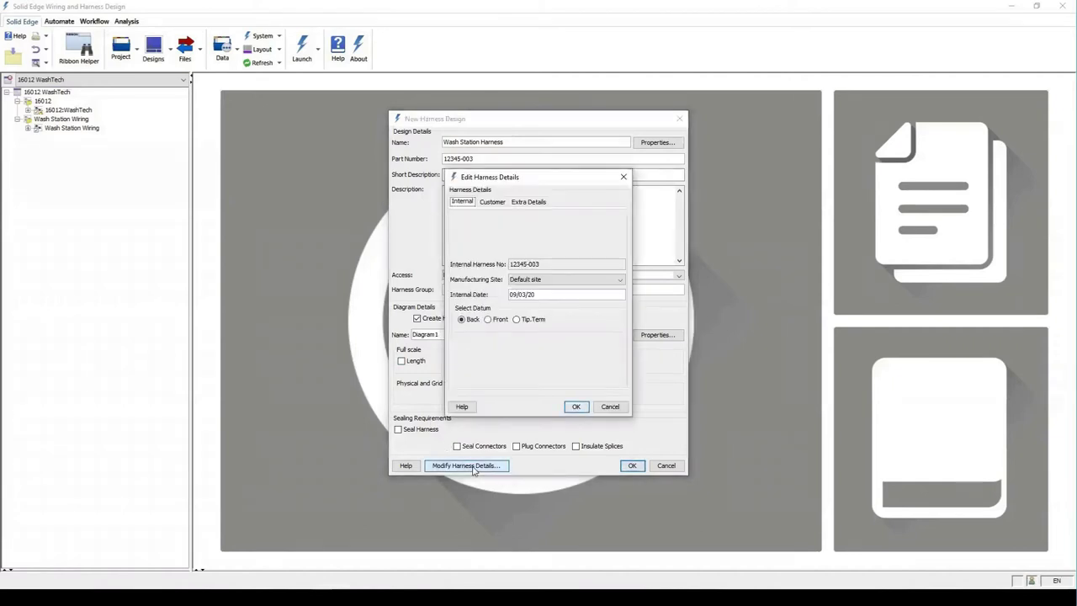
click(538, 281)
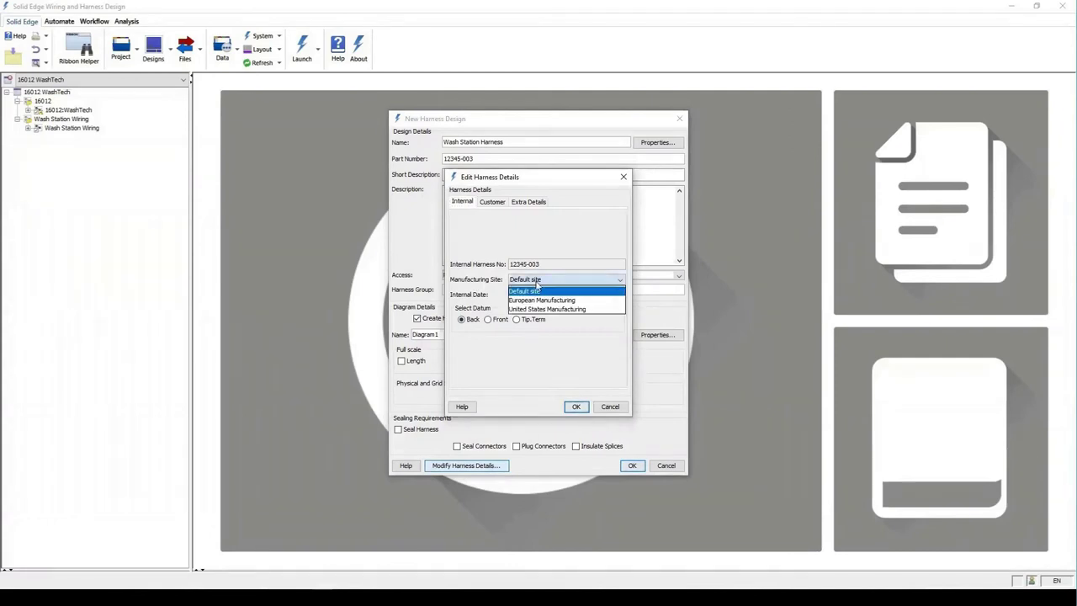
click(526, 291)
Choose Euro Controls Ltd. as the harness customer and create the Wash Station Harness design with part number 12345-003.
click(496, 206)
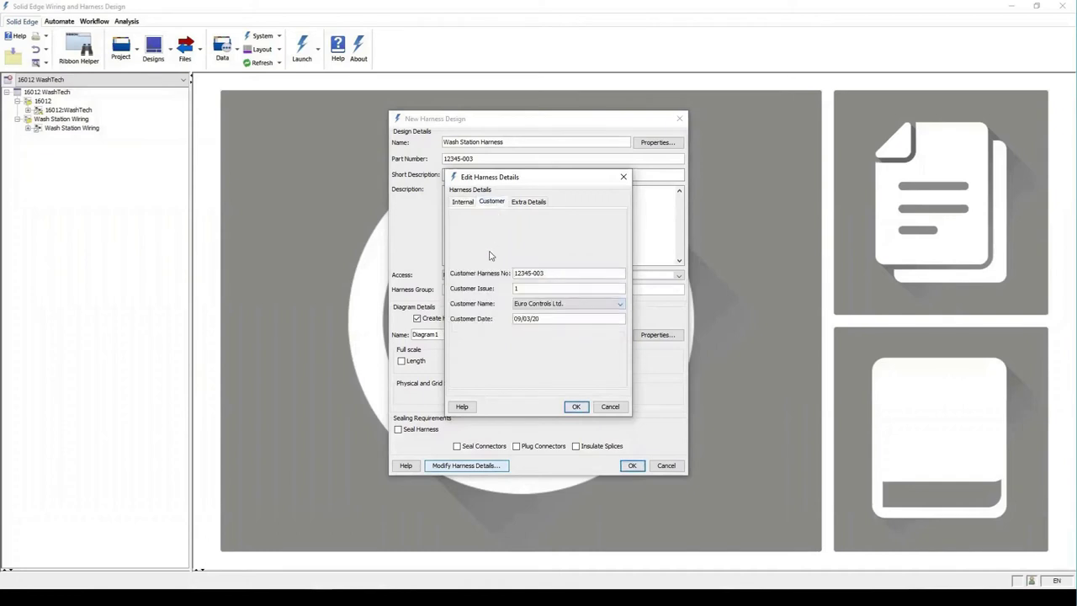
click(538, 304)
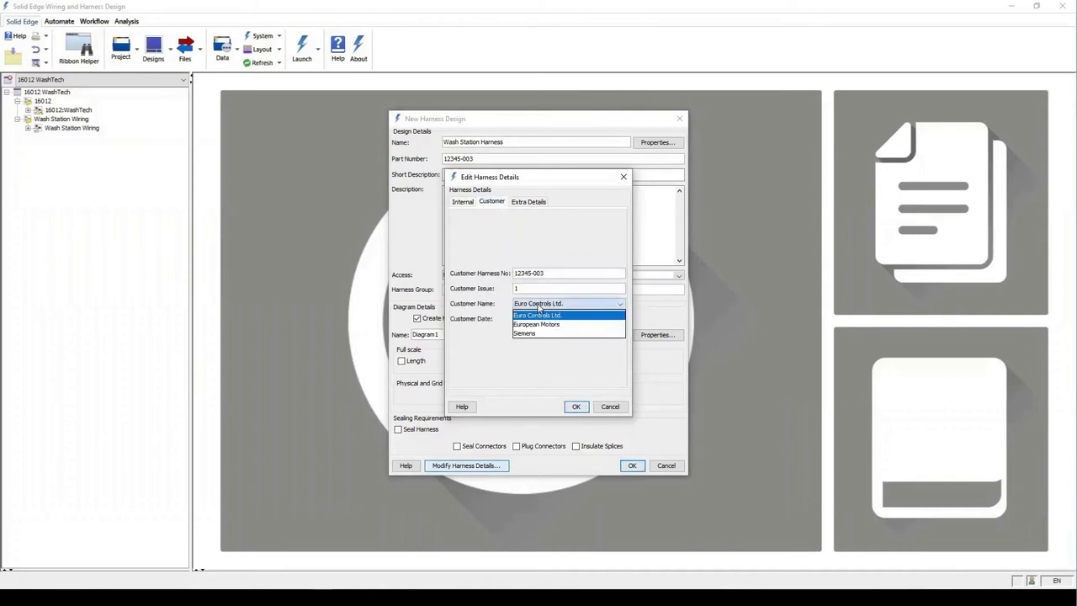
click(537, 315)
click(577, 406)
click(632, 465)
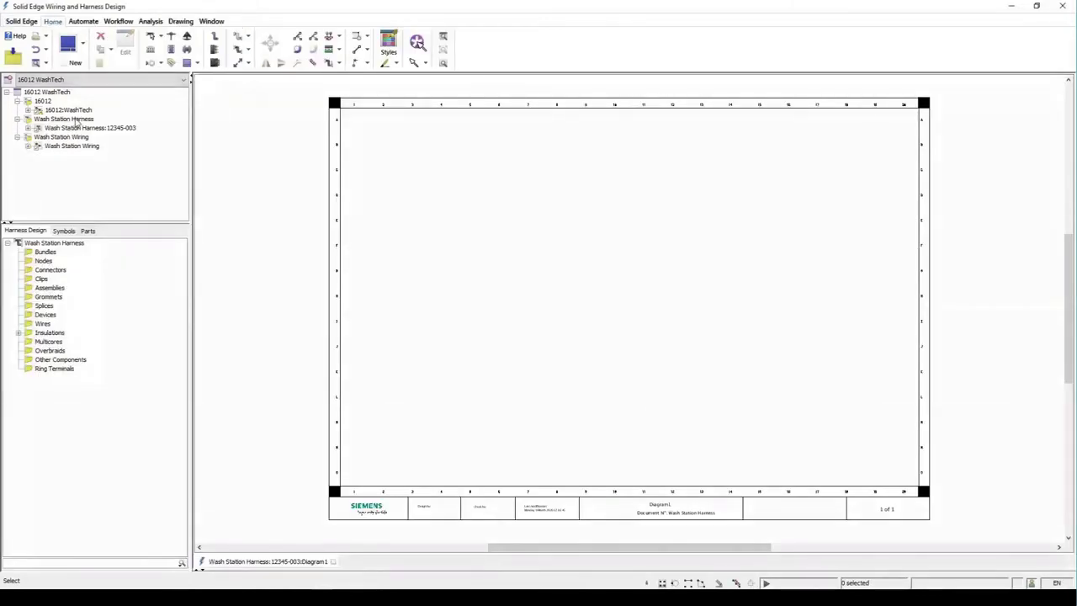
Look through the Quick Start harness and schematic borders for Diagram1 and keep the Schematic - A2 border.
click(180, 21)
click(513, 49)
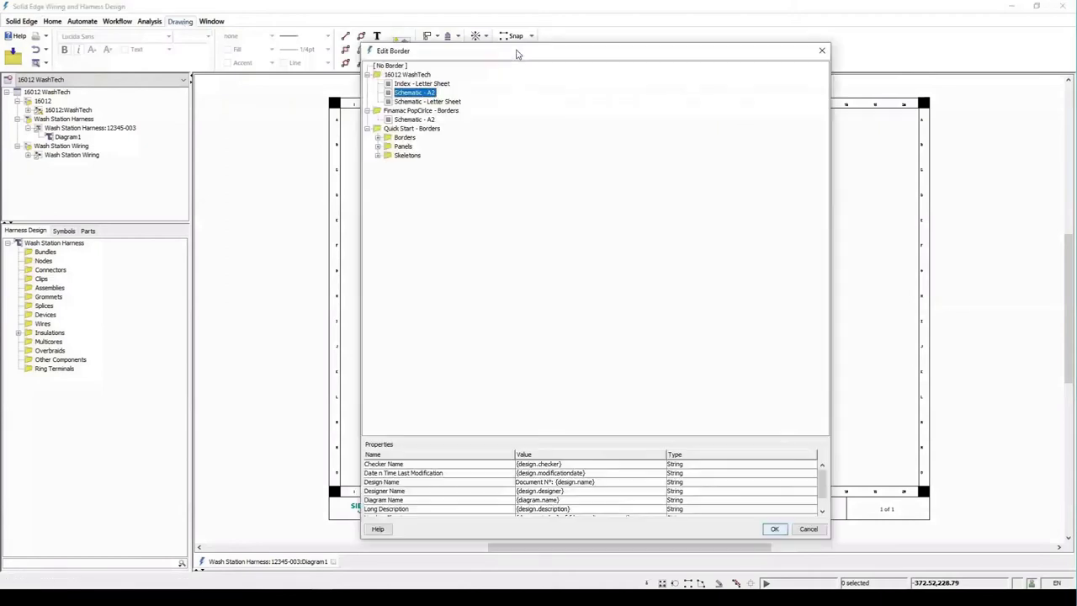
click(378, 138)
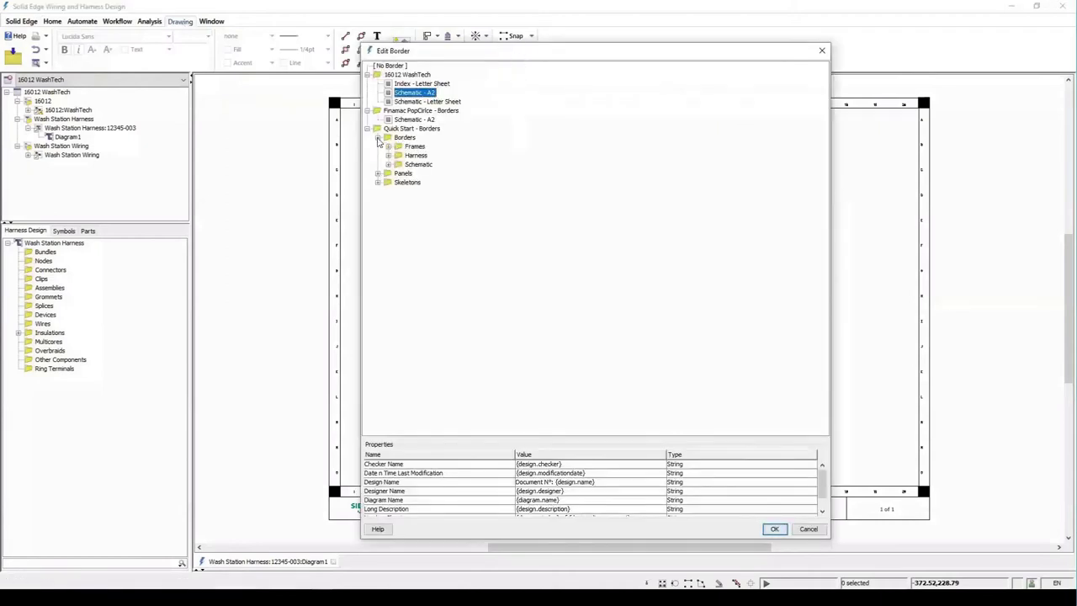
click(388, 165)
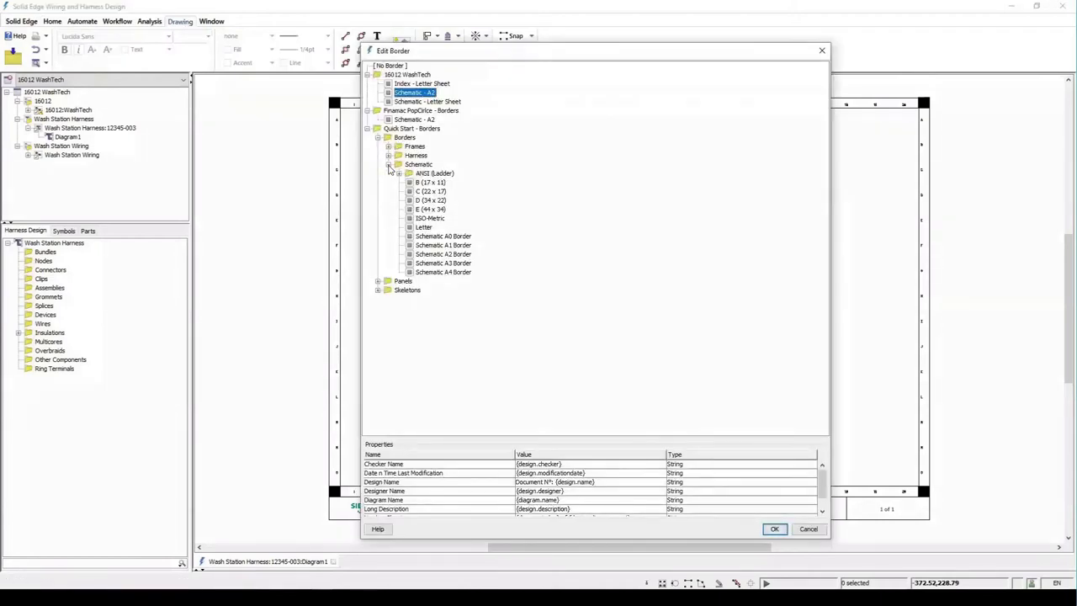
click(388, 156)
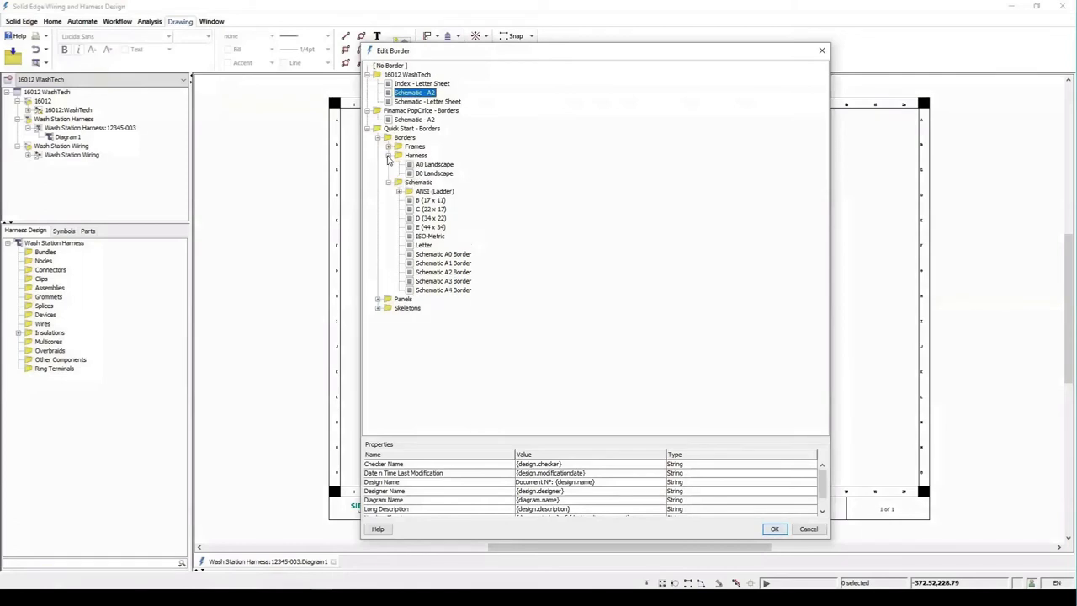
click(367, 128)
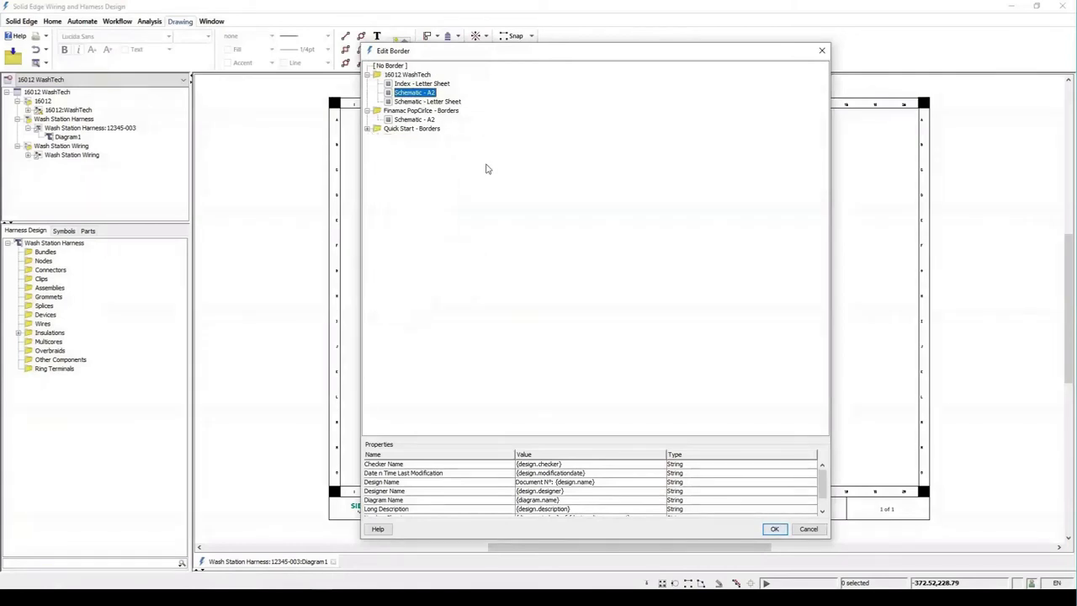
click(774, 528)
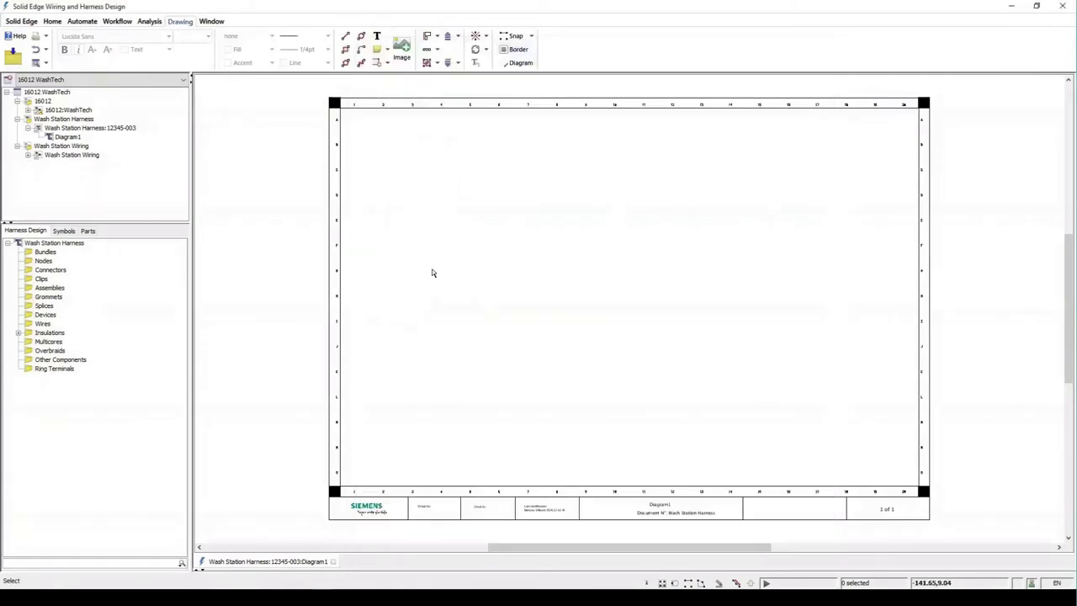
Draw a horizontal static bundle across the sheet as the harness trunk and set its length to 5090.
click(53, 22)
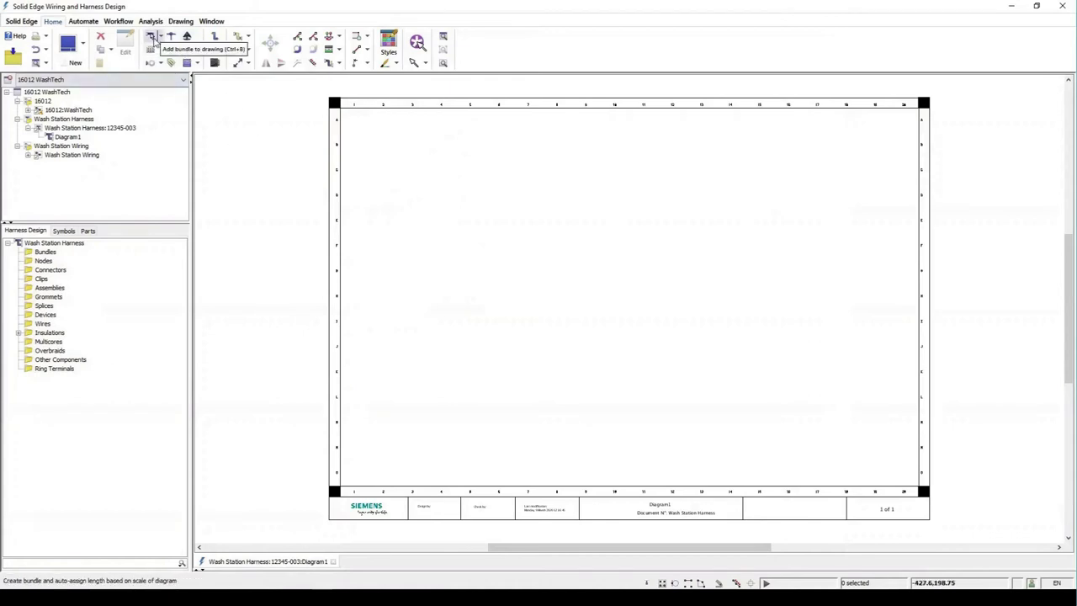
click(159, 37)
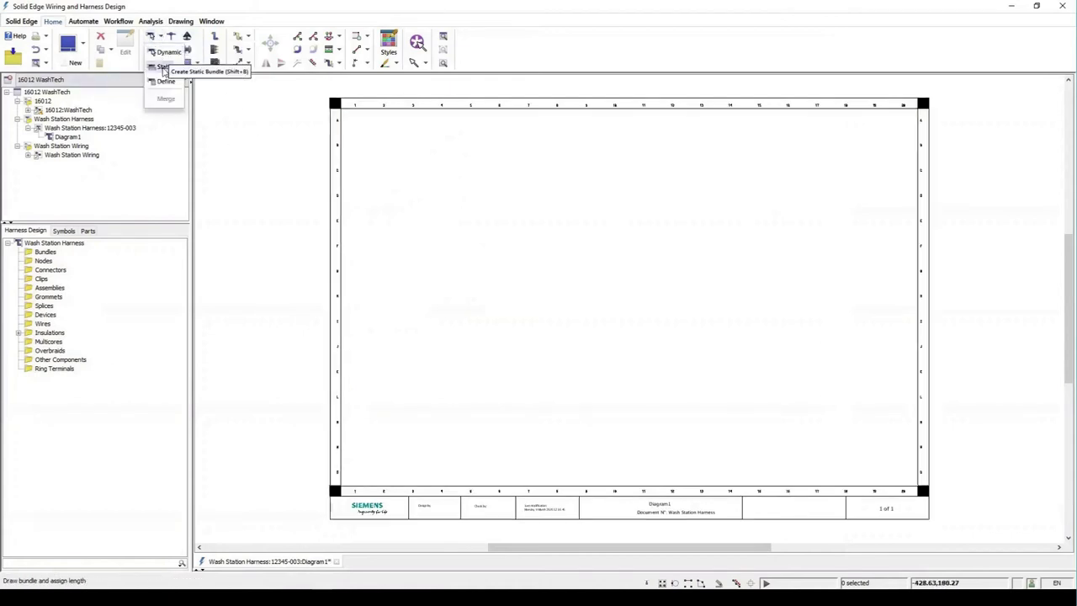
click(163, 67)
scroll(392, 278, up, 5)
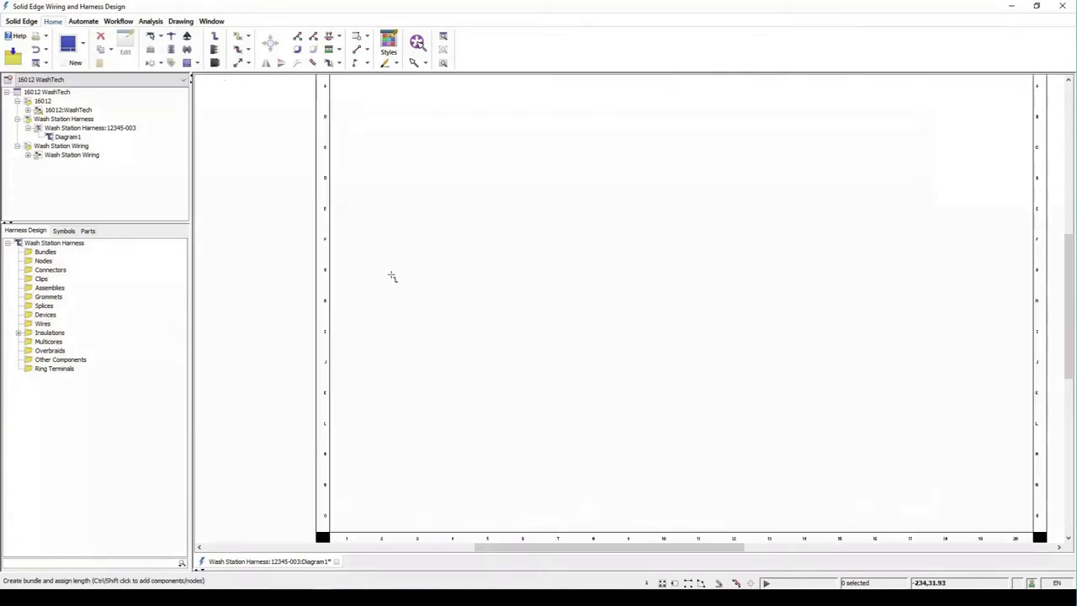
scroll(392, 278, up, 1)
click(370, 263)
drag(491, 550, 820, 551)
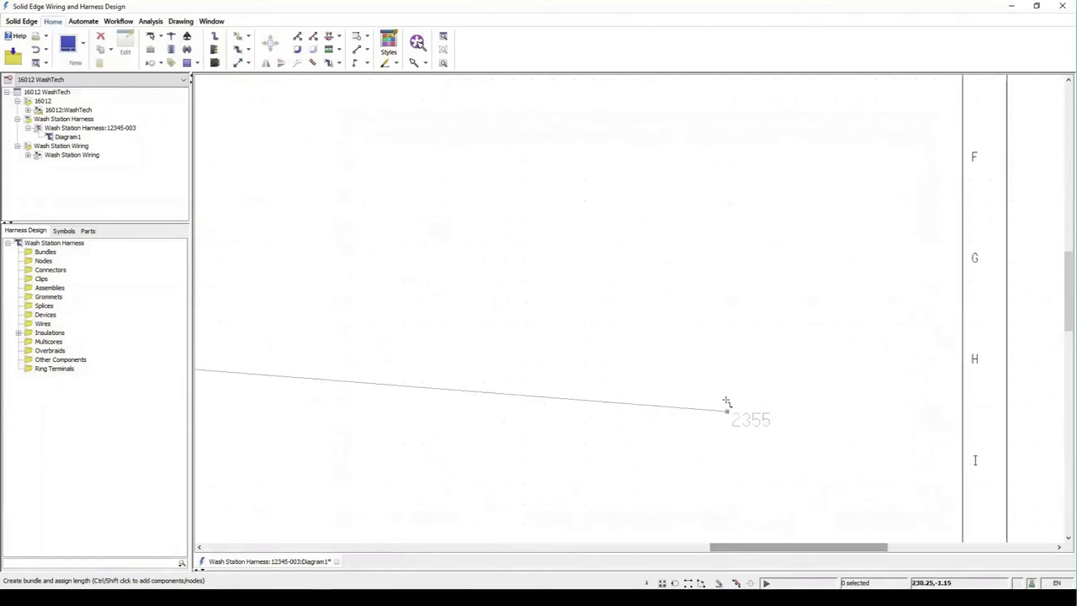
click(705, 262)
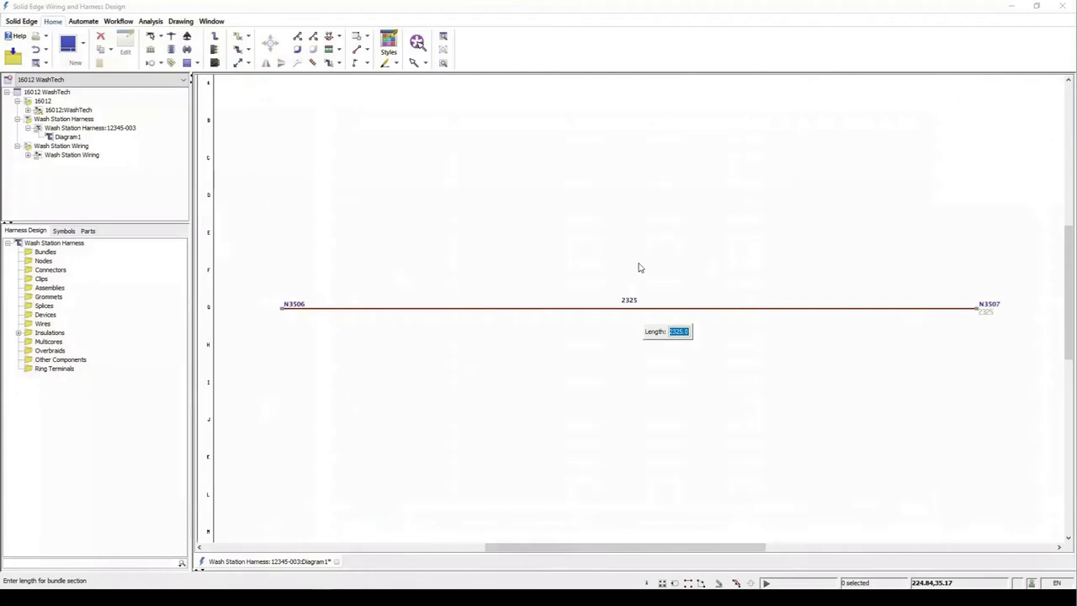
text(5090)
key(Return)
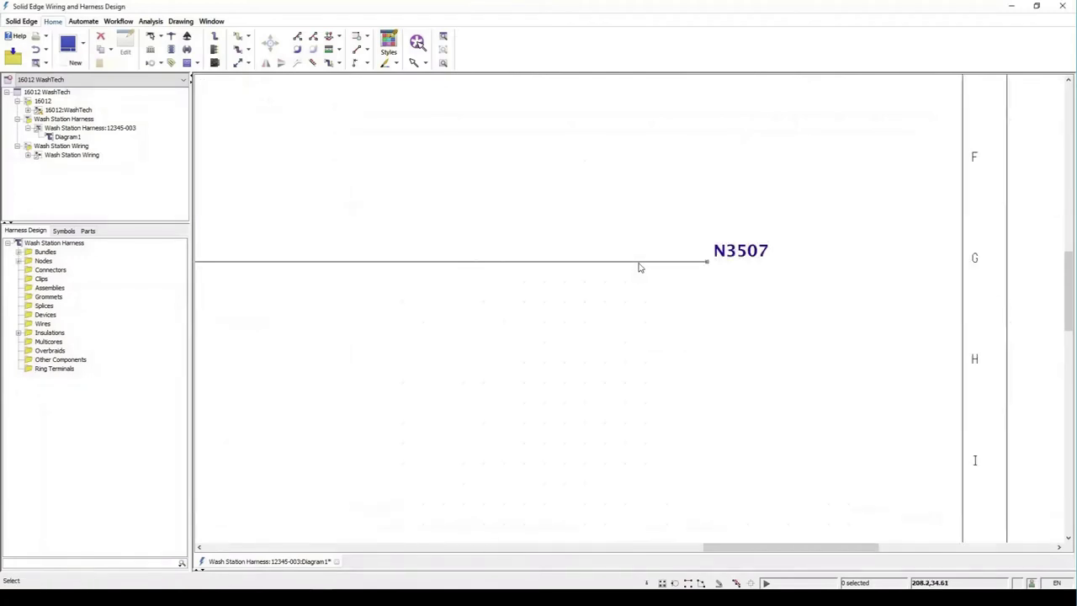
middle_drag(643, 323, 585, 283)
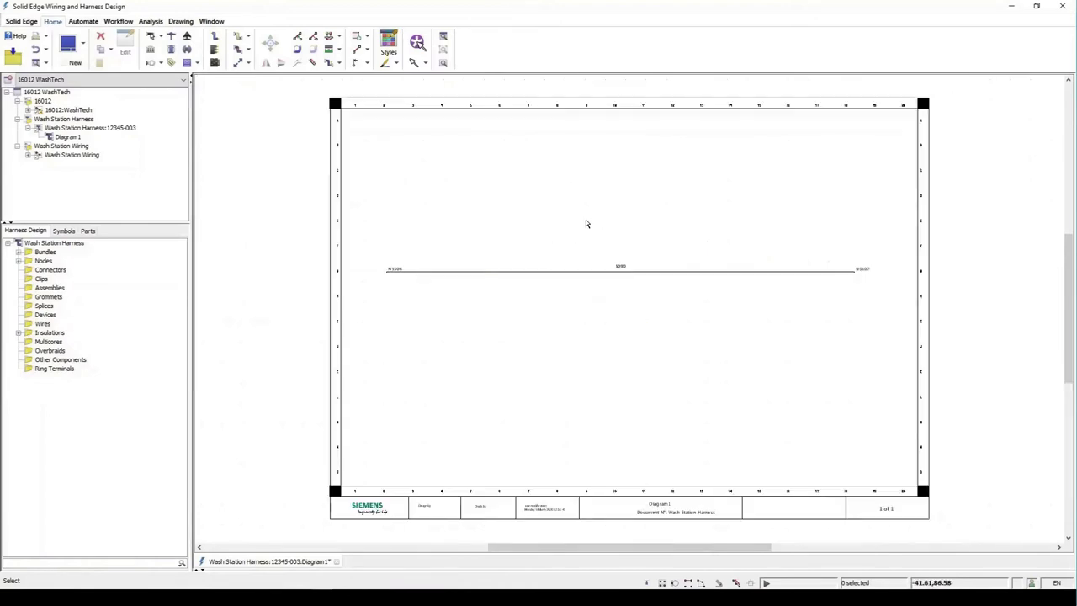
Draw a static bundle branch upward from the trunk, with its node positioned 2229 from N3506, and confirm the branch length.
scroll(601, 219, up, 1)
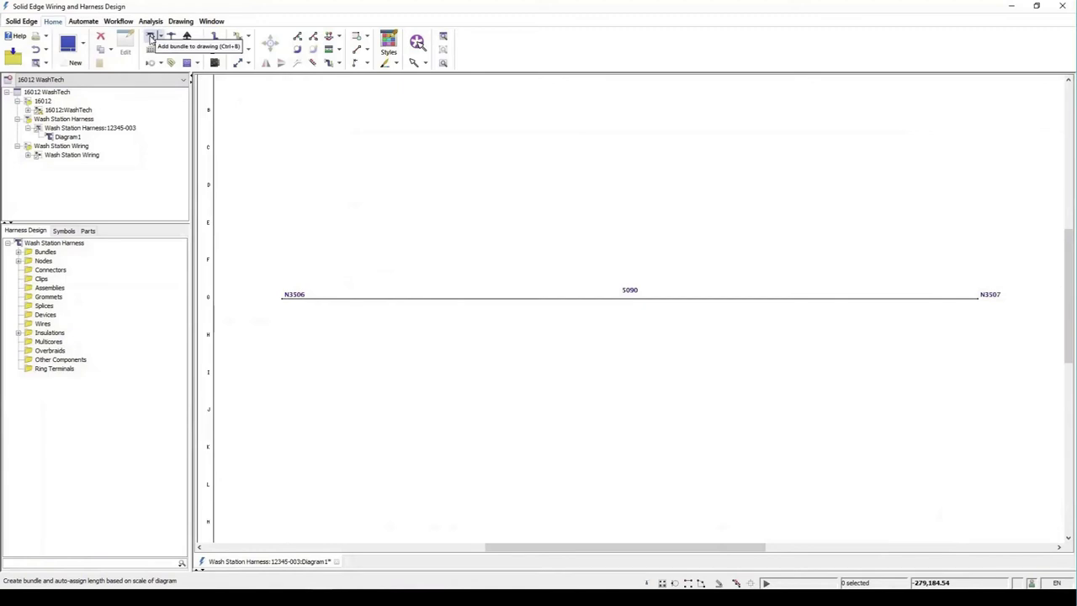
click(162, 38)
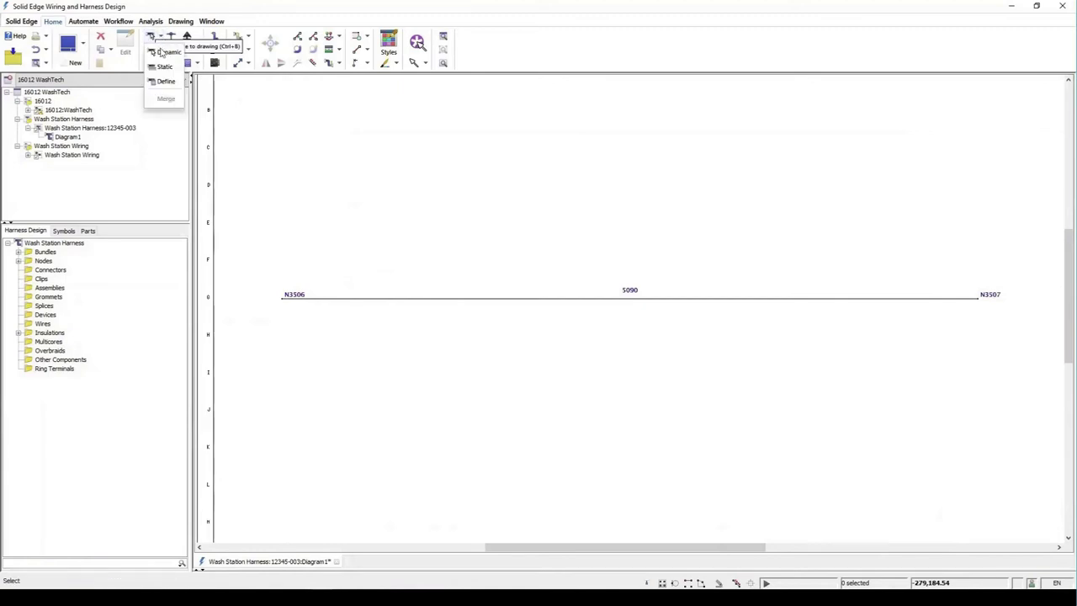
click(158, 59)
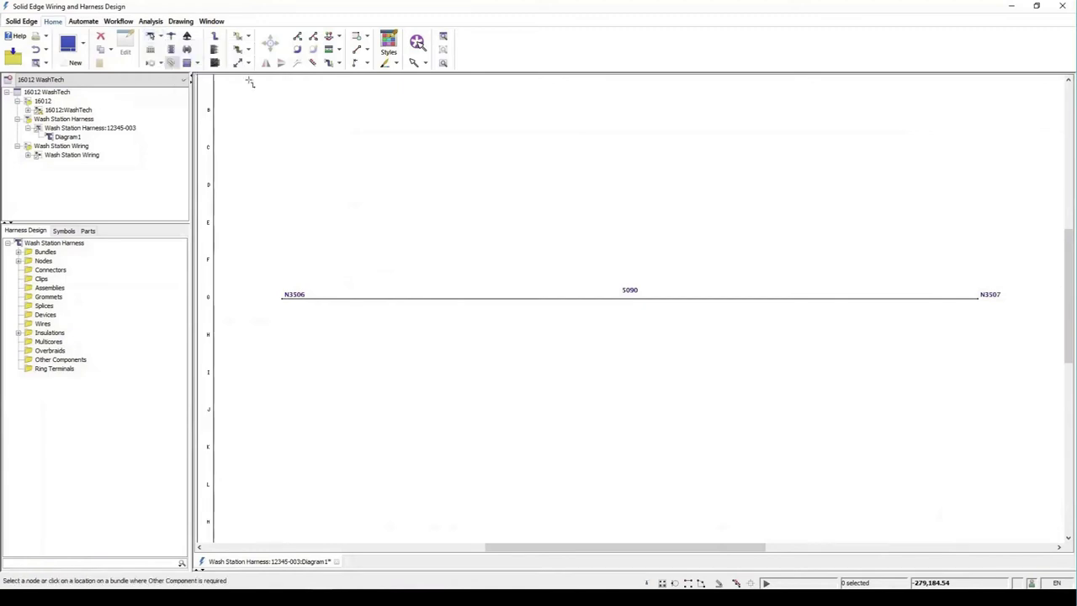
click(485, 299)
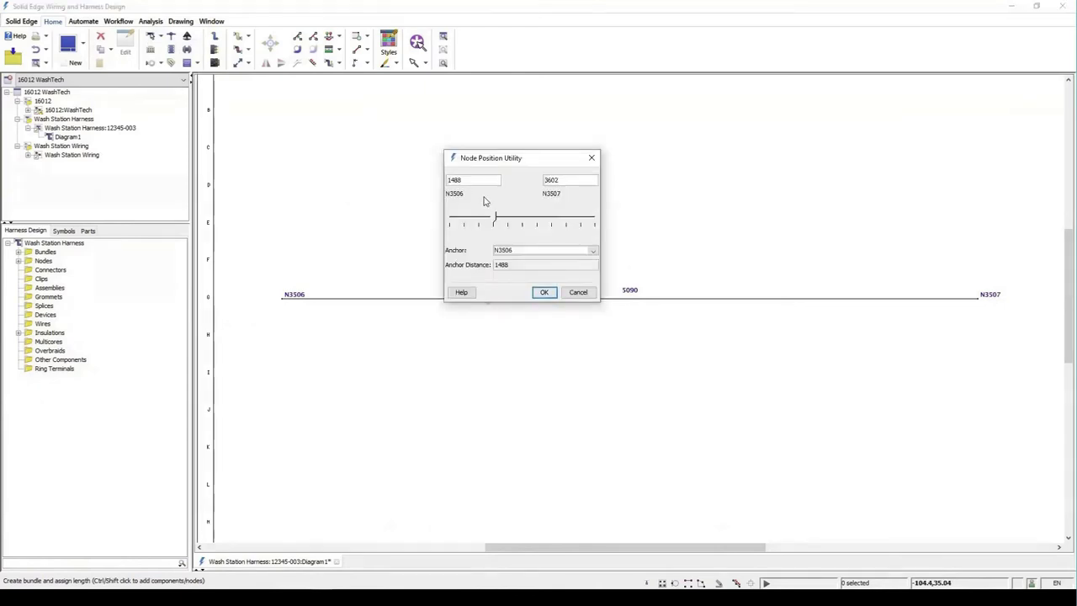
drag(467, 180, 422, 182)
text(2229)
click(544, 293)
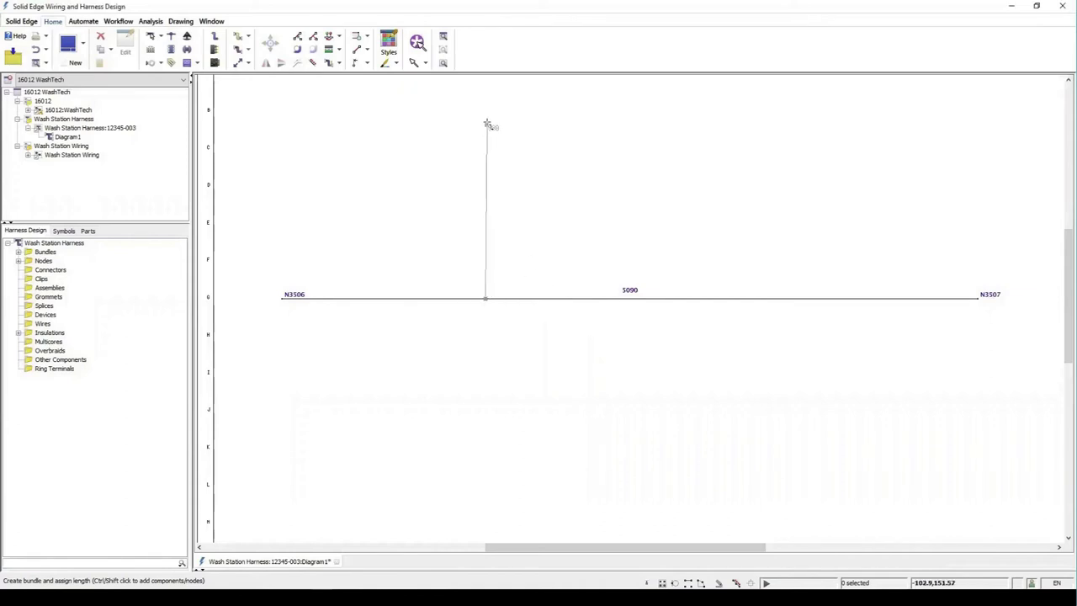
scroll(486, 125, down, 3)
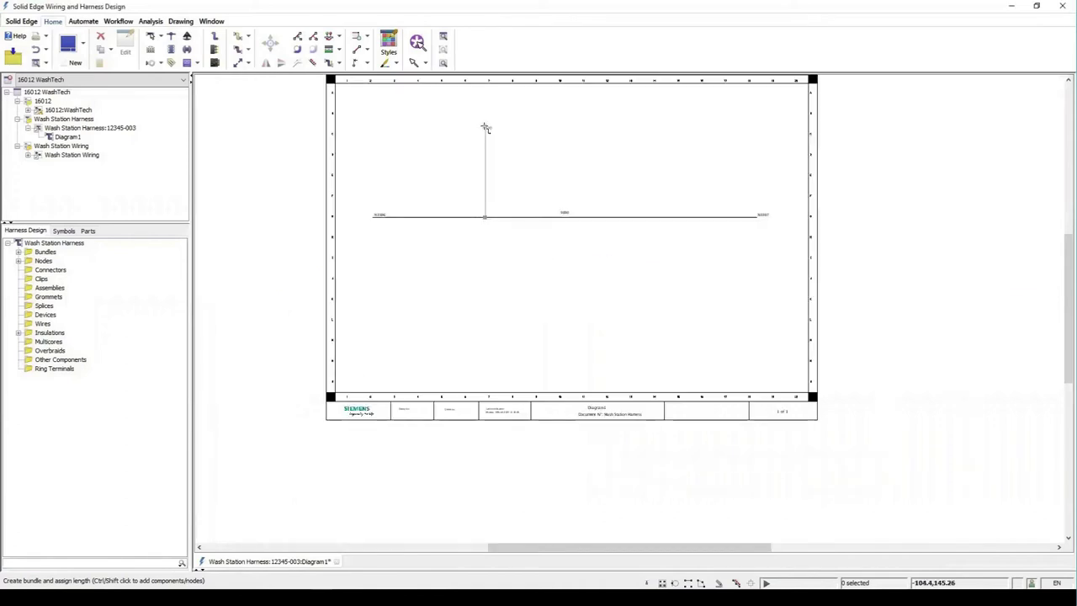
right_click(460, 136)
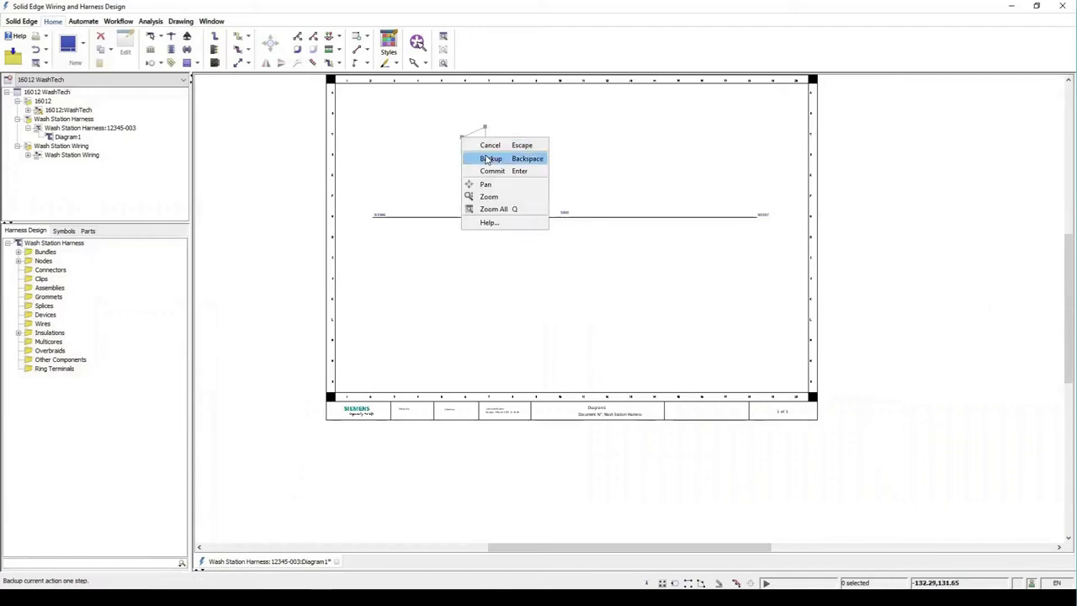
click(491, 170)
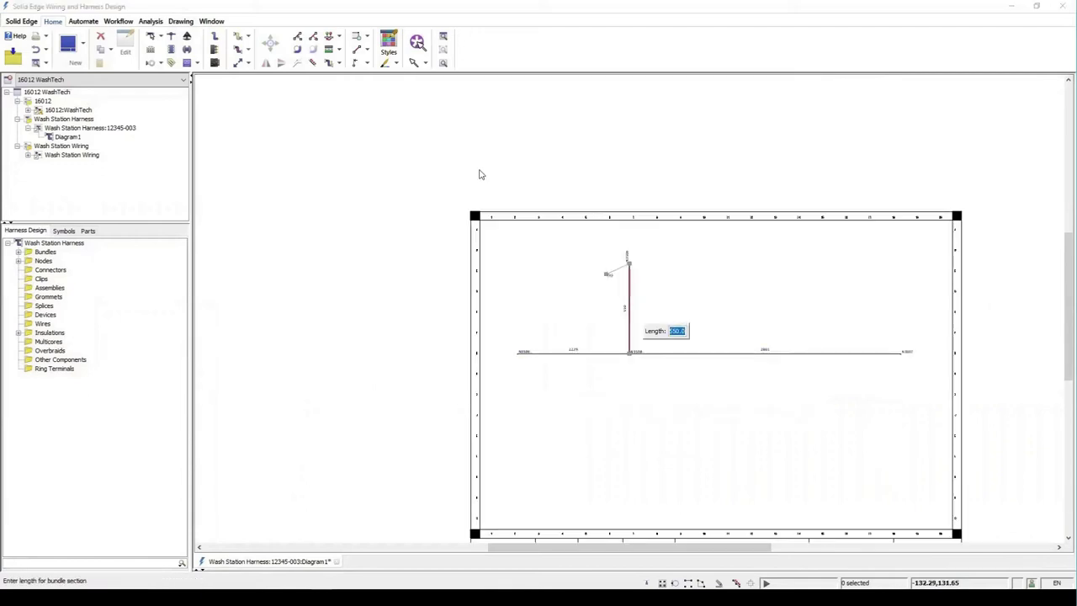
key(Return)
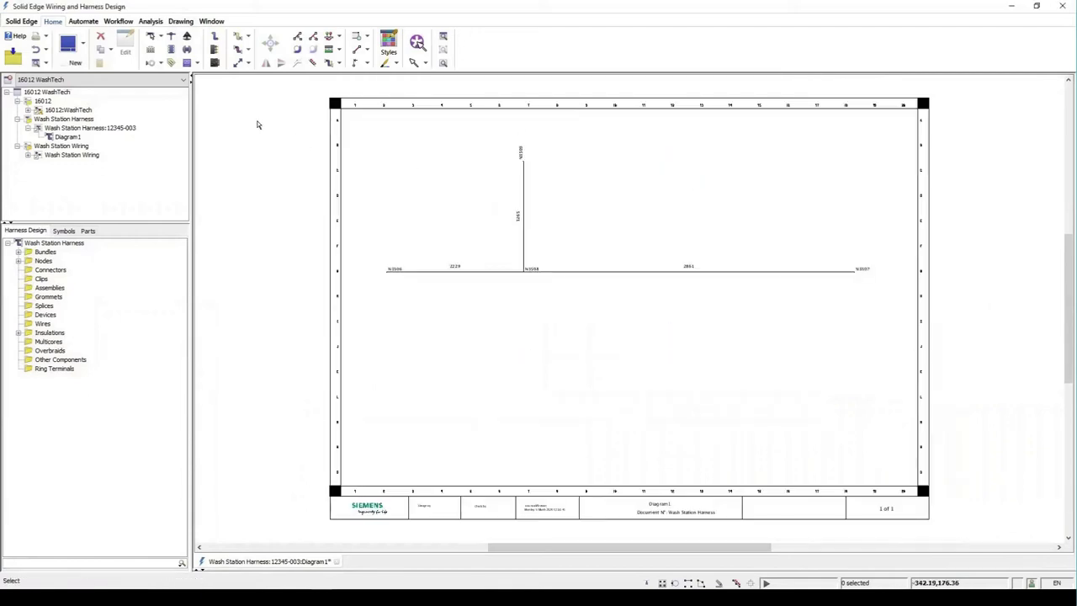
Draw a static bundle branch downward from the trunk, with its node 1550 from N3507, and set its length to 410.
click(159, 42)
click(164, 74)
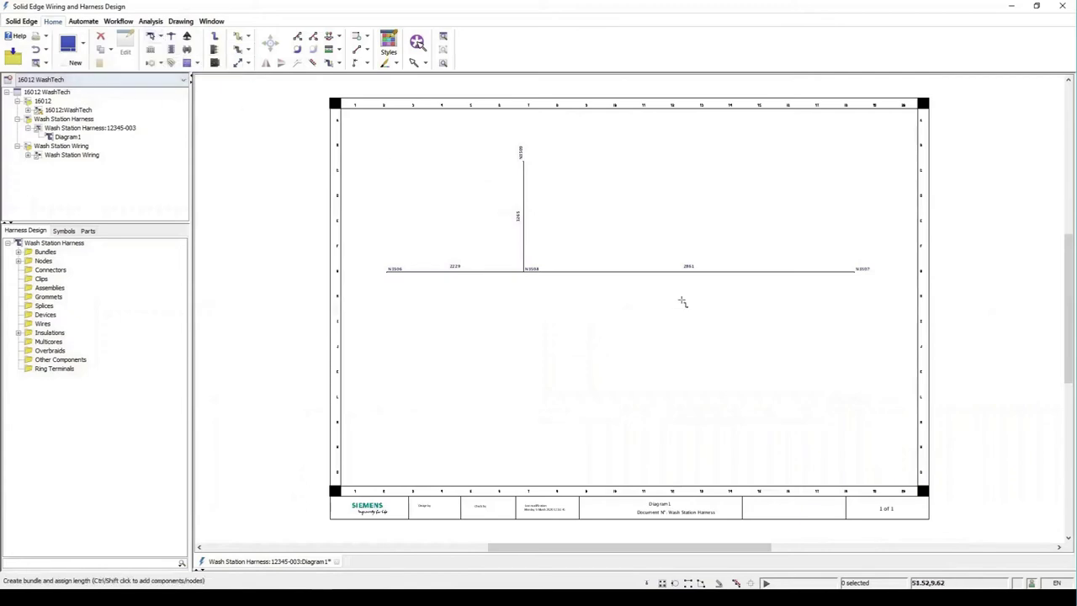
click(755, 272)
double_click(575, 180)
text(1550)
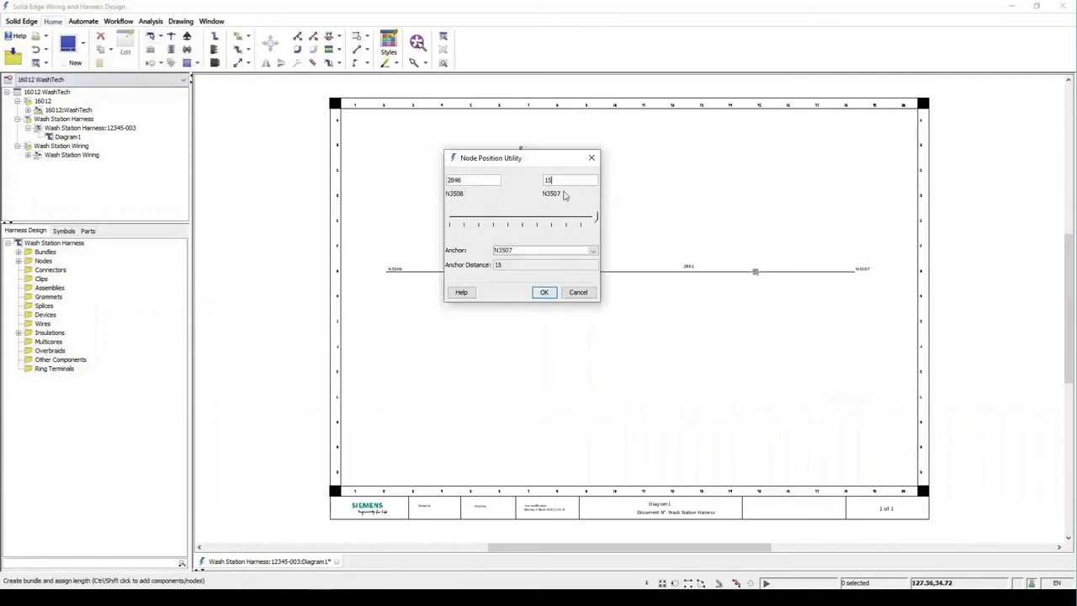
click(544, 292)
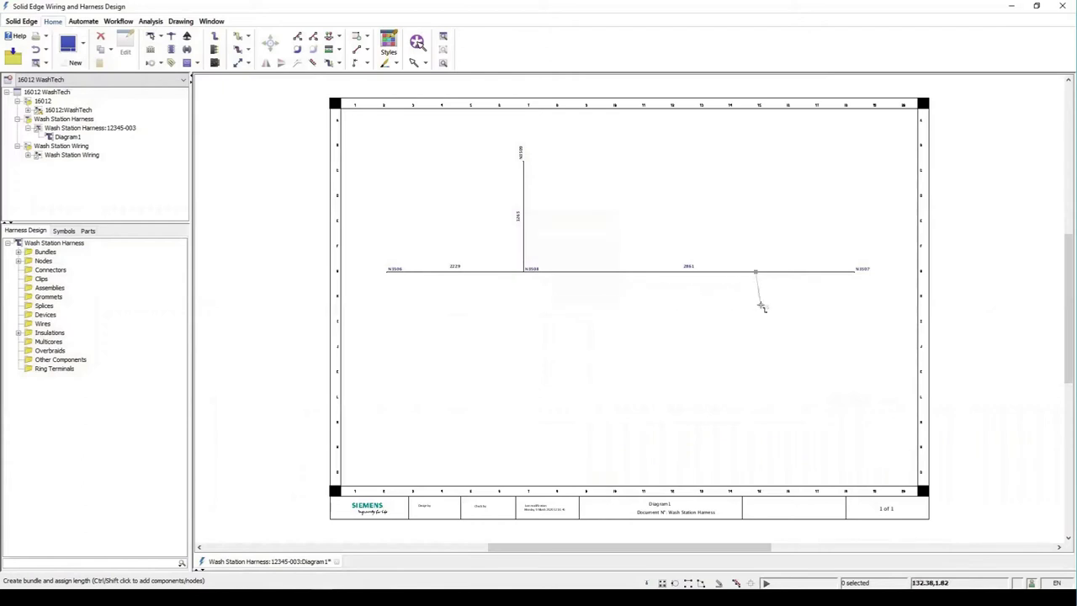
click(754, 350)
text(41)
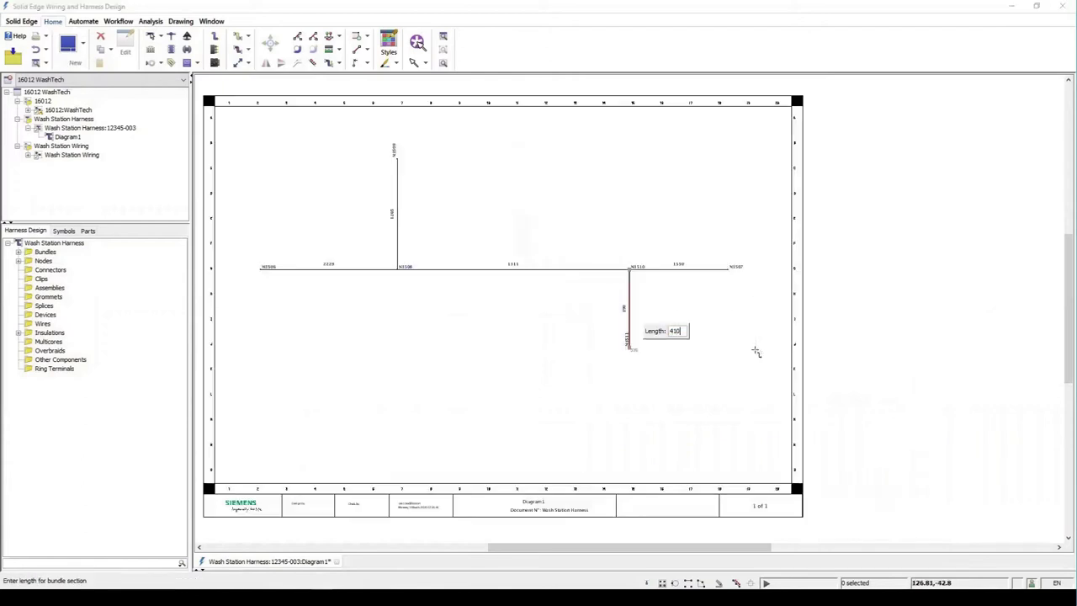
text(0)
key(Return)
Draw a static bundle branch downward from the trunk, with its node 100 from N3508, set its length to 430 and stretch it further down.
click(169, 39)
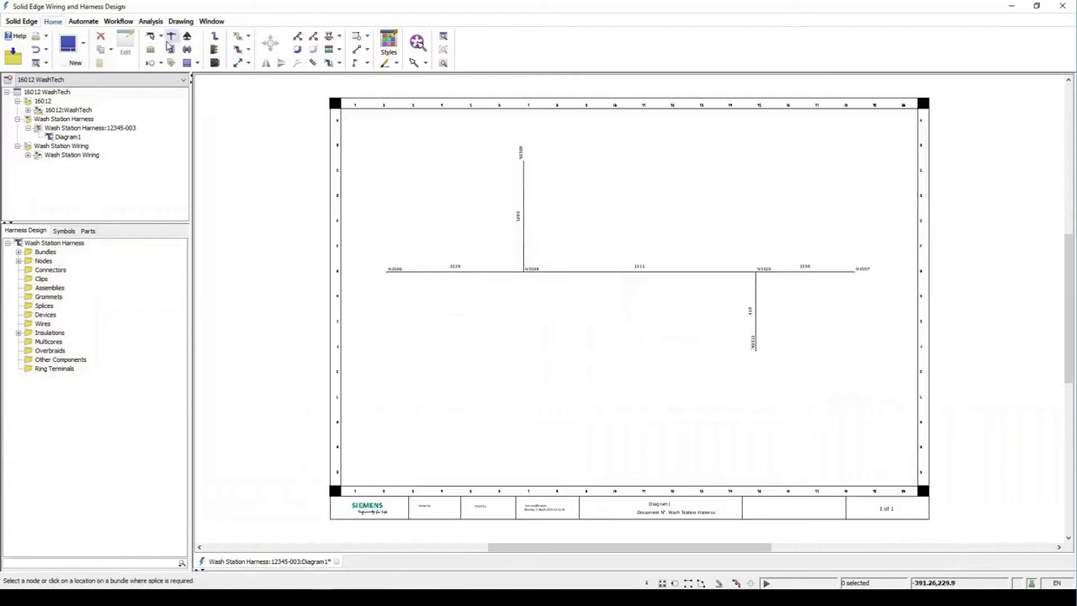
click(169, 46)
click(160, 70)
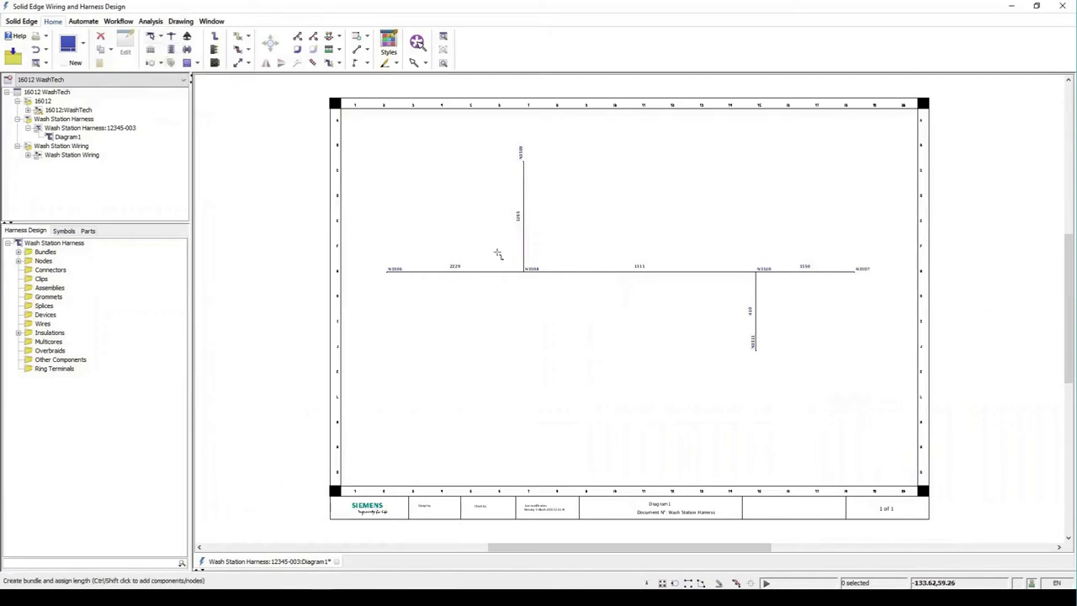
click(568, 281)
text(100)
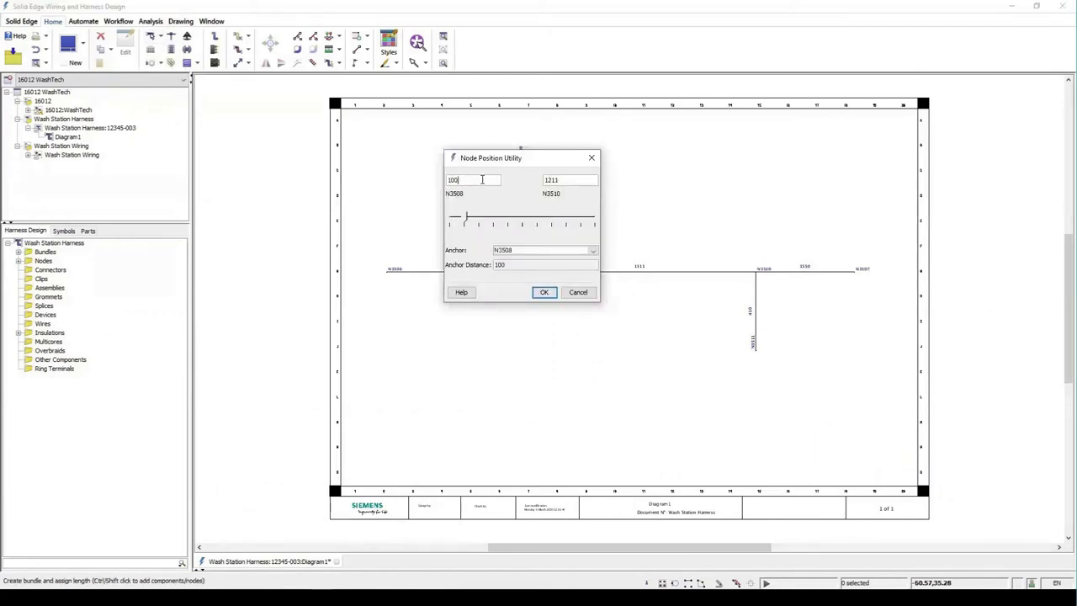
click(544, 293)
click(566, 321)
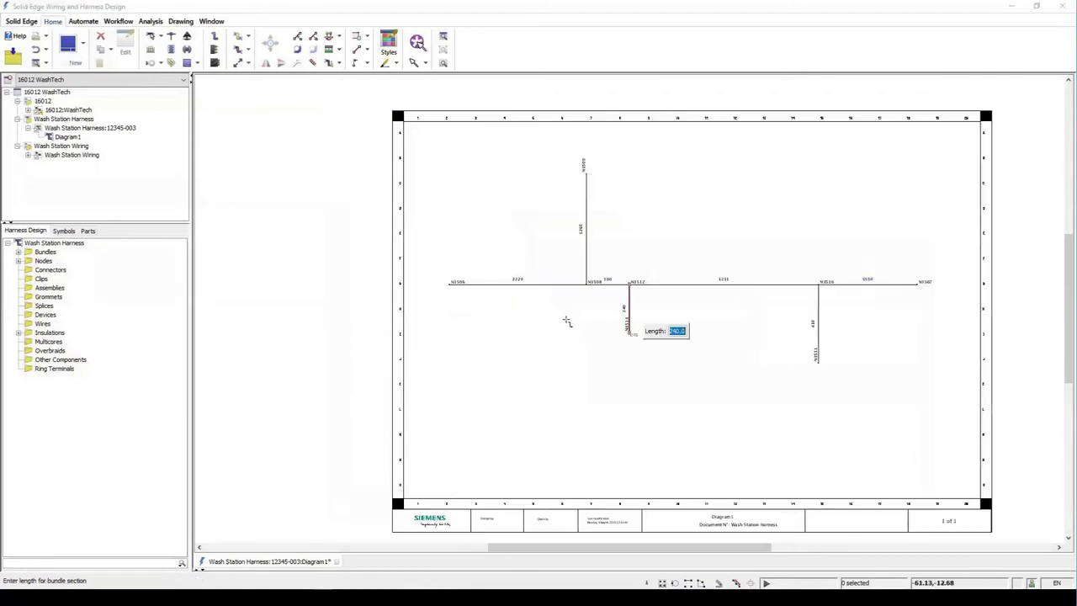
key(Return)
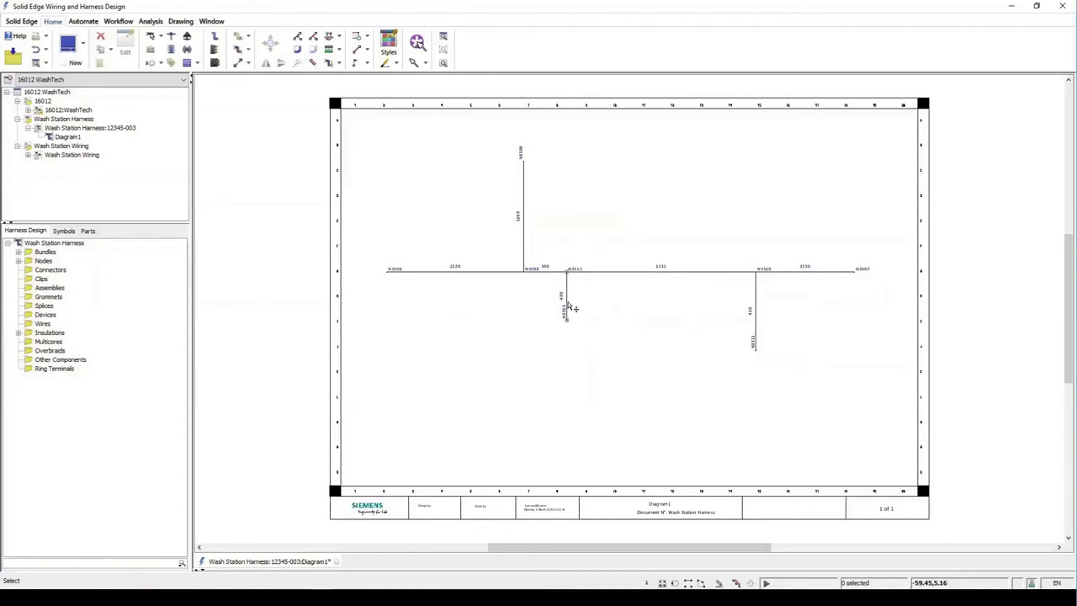
click(567, 322)
drag(567, 322, 569, 372)
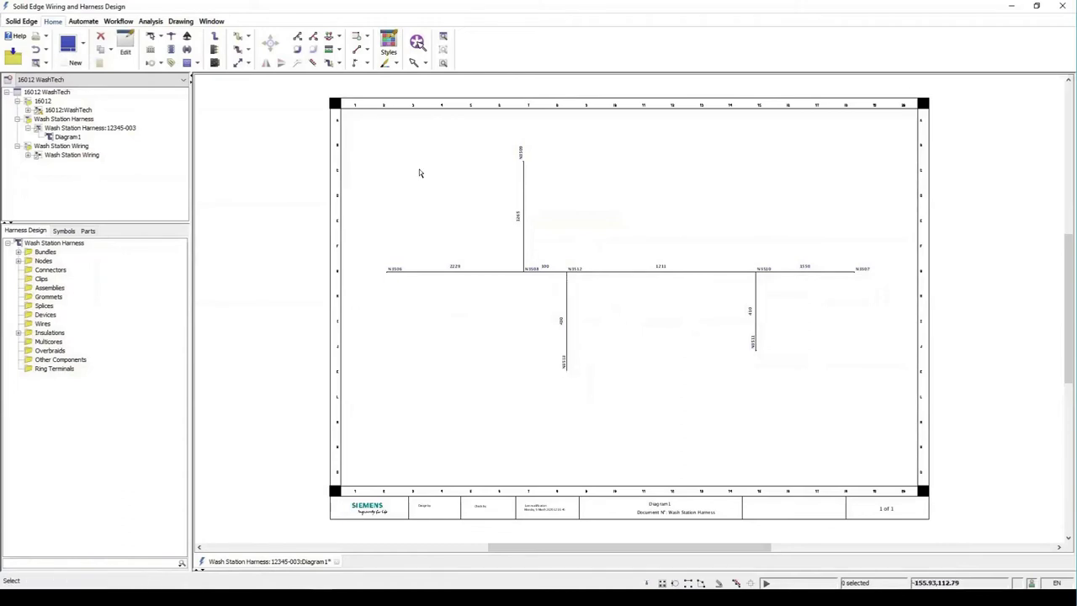
Draw a static bundle branch upward from the trunk, with its node 748 from N3512, and set its length to 195.
click(153, 36)
click(163, 72)
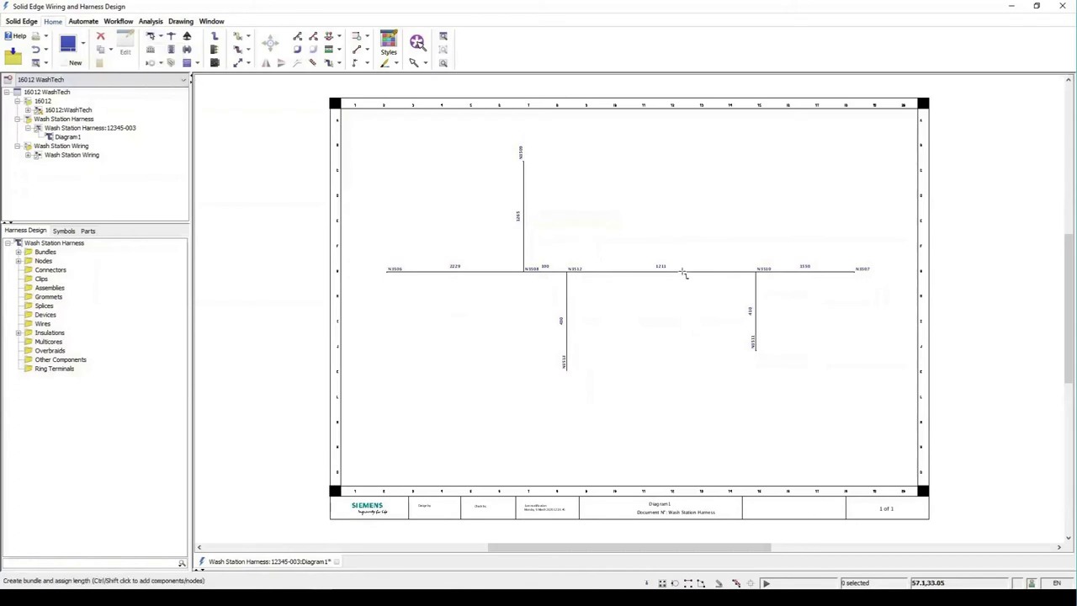
click(649, 270)
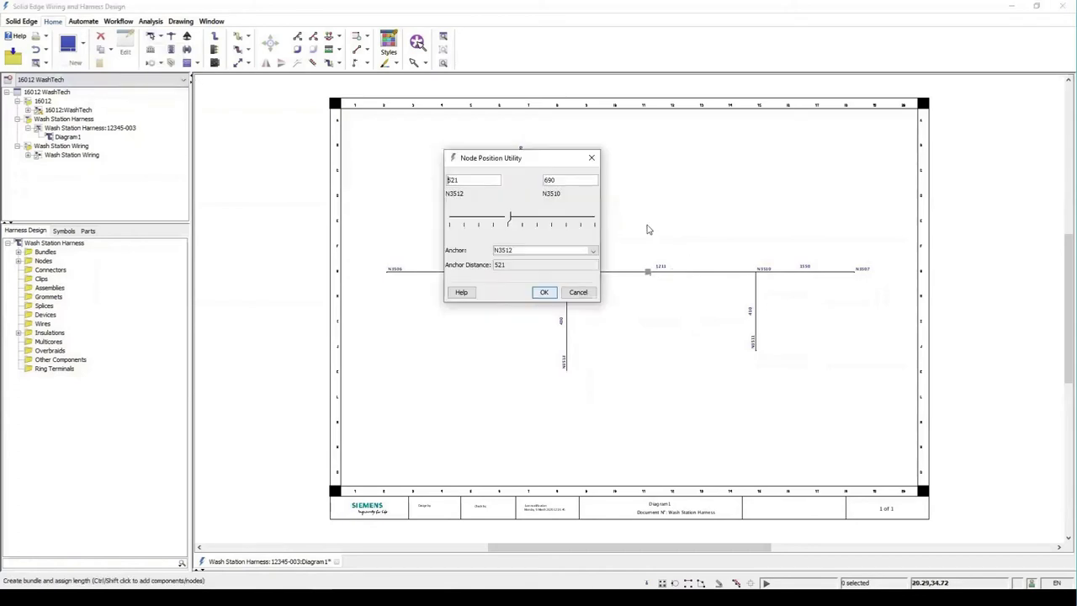
text(78)
key(BackSpace)
key(BackSpace)
key(BackSpace)
text(748)
click(544, 293)
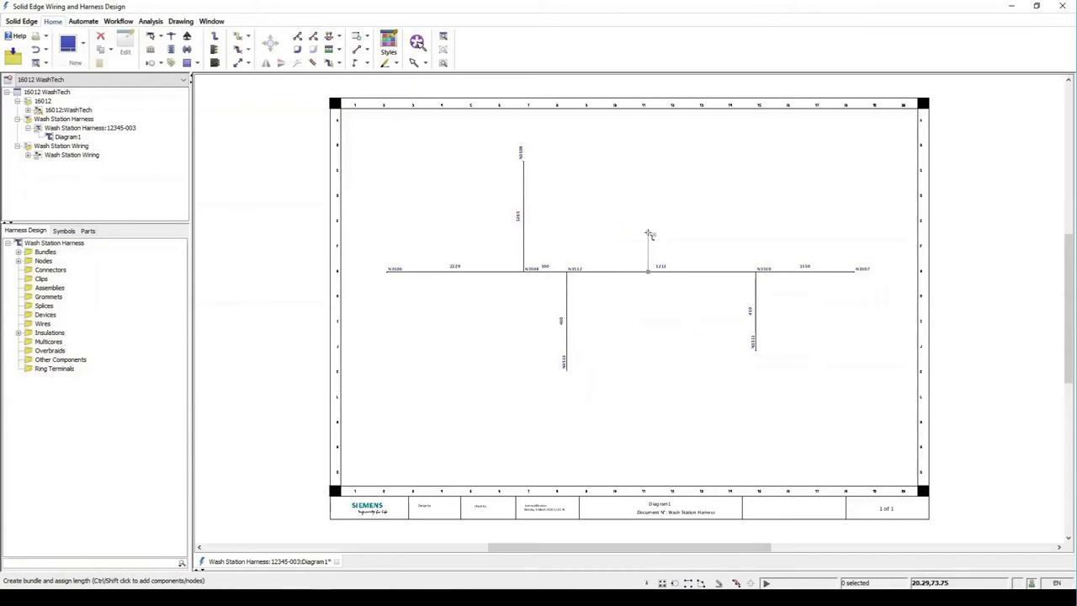
click(648, 235)
key(Return)
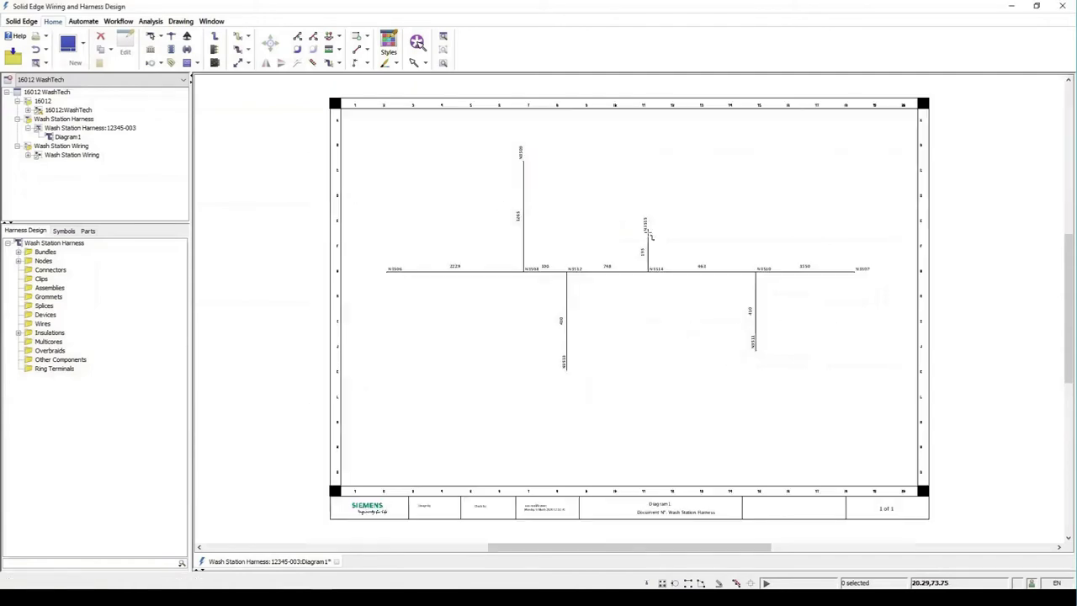
drag(653, 254, 677, 251)
click(612, 204)
Rename the trunk's left end node P1 and the end node of the 1265 upward branch P3.
scroll(617, 193, up, 2)
double_click(290, 308)
text(P1)
key(Return)
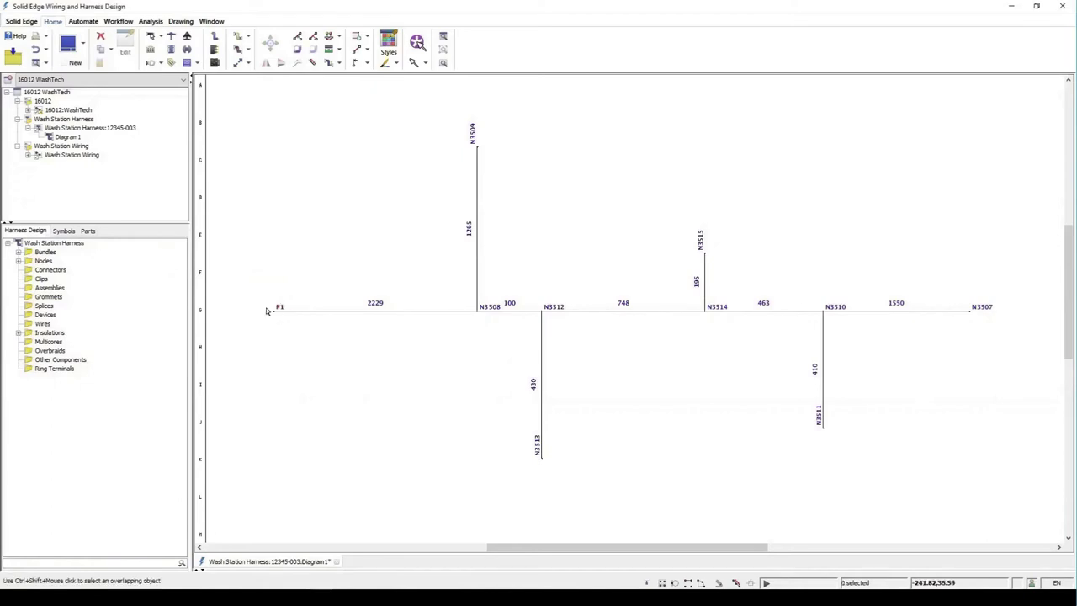
double_click(481, 142)
text(P3)
key(Return)
Rename the end node of the 430 branch P6 and the end node of the 195 branch P5.
double_click(542, 448)
text(P6)
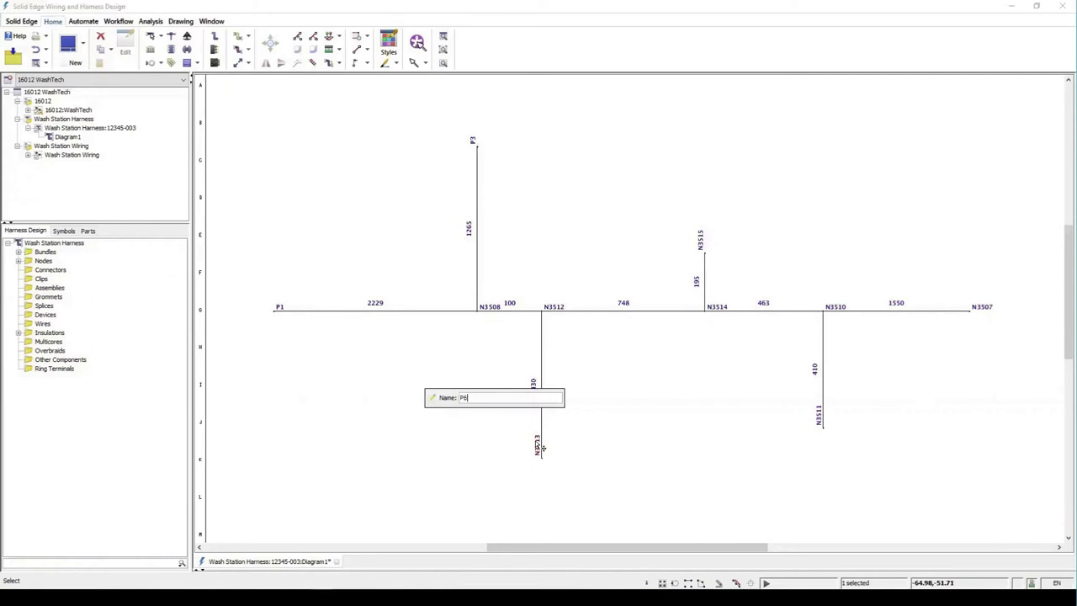
key(Return)
double_click(707, 246)
text(P5)
key(Return)
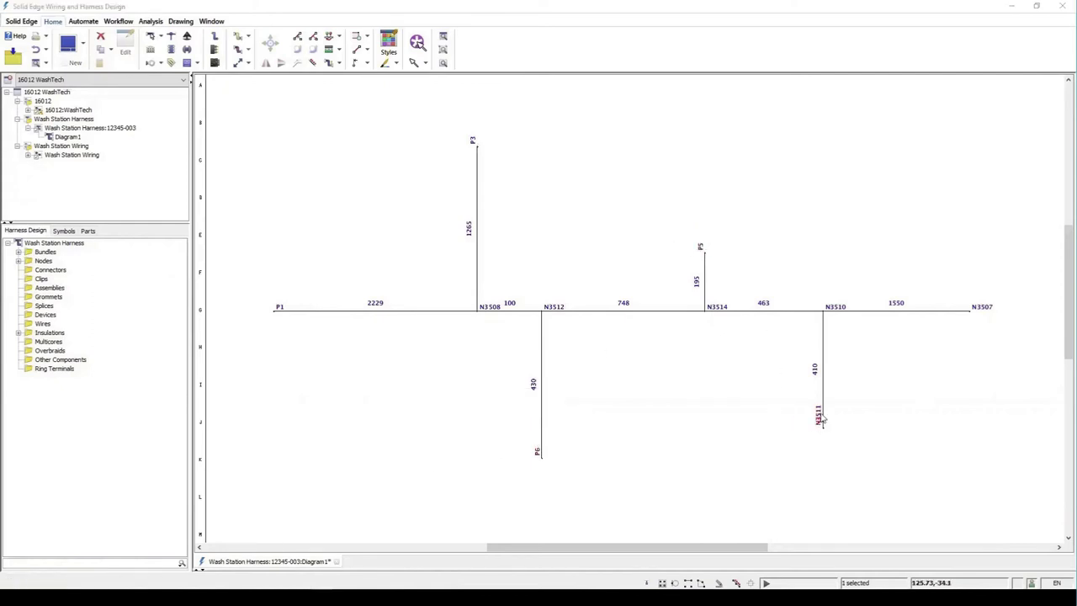
Rename the end node of the 410 branch P7 and the trunk's right end node P4.
double_click(817, 417)
text(P7)
key(Return)
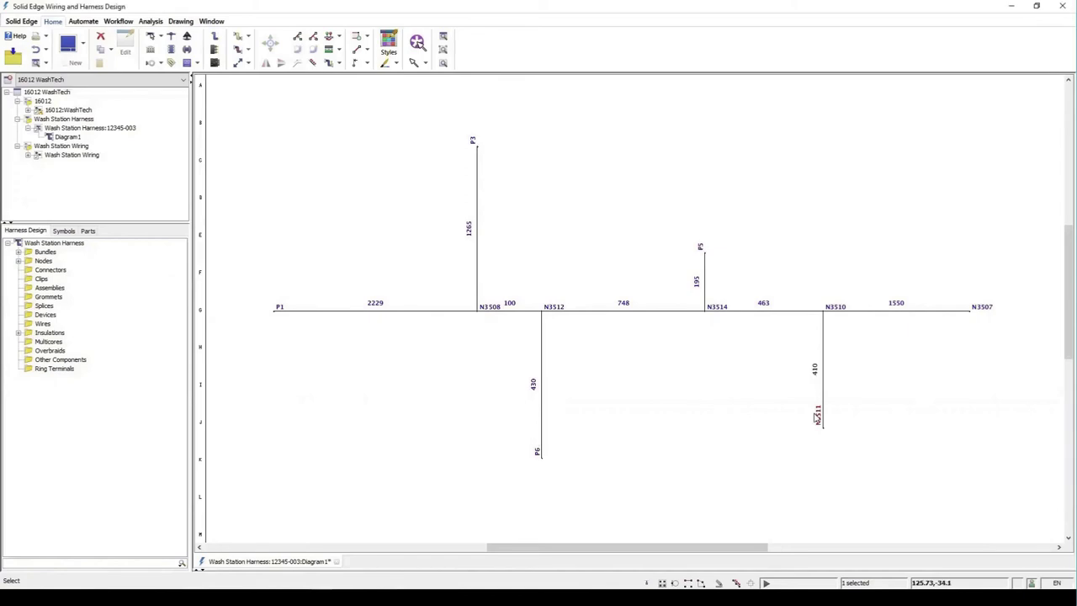
double_click(987, 311)
text(P)
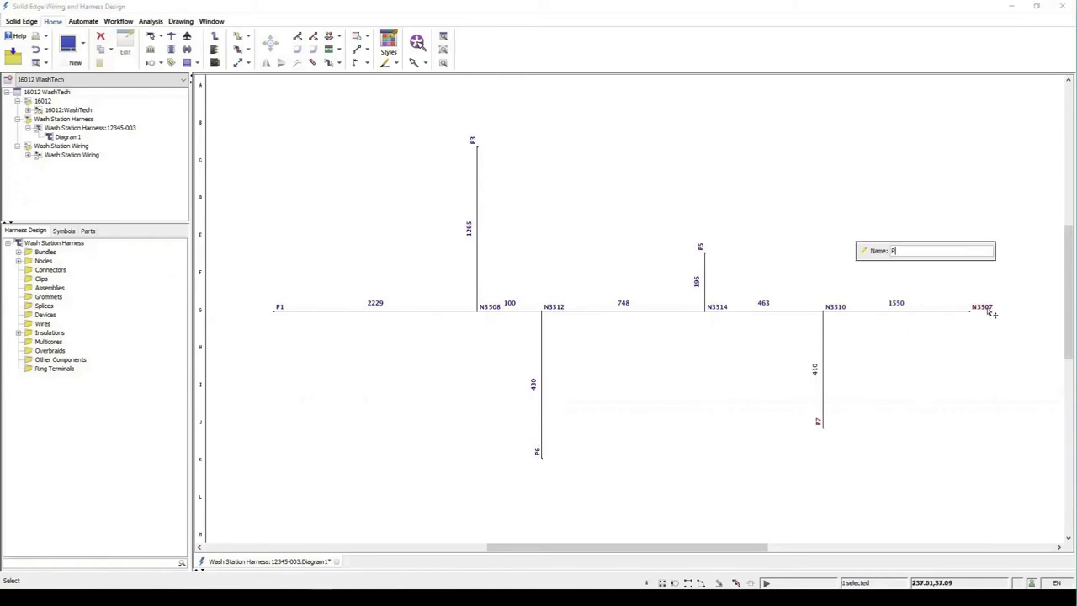
text(4)
key(Return)
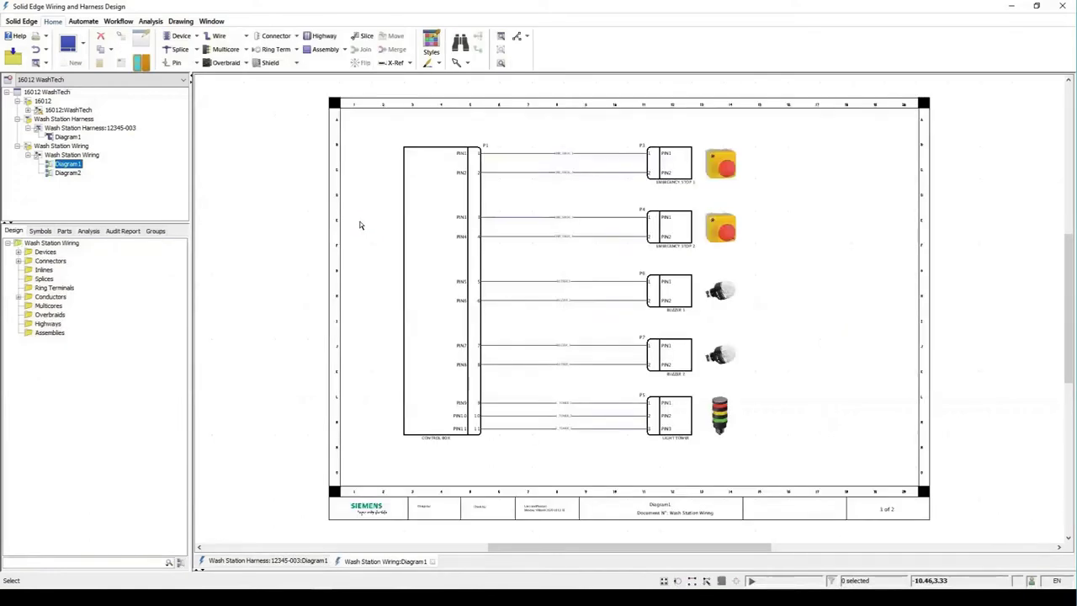
Assign the harness attribute Wash Station Harness to all connectors and wires in the Wash Station Wiring Diagram1, and close that diagram.
drag(474, 127, 659, 461)
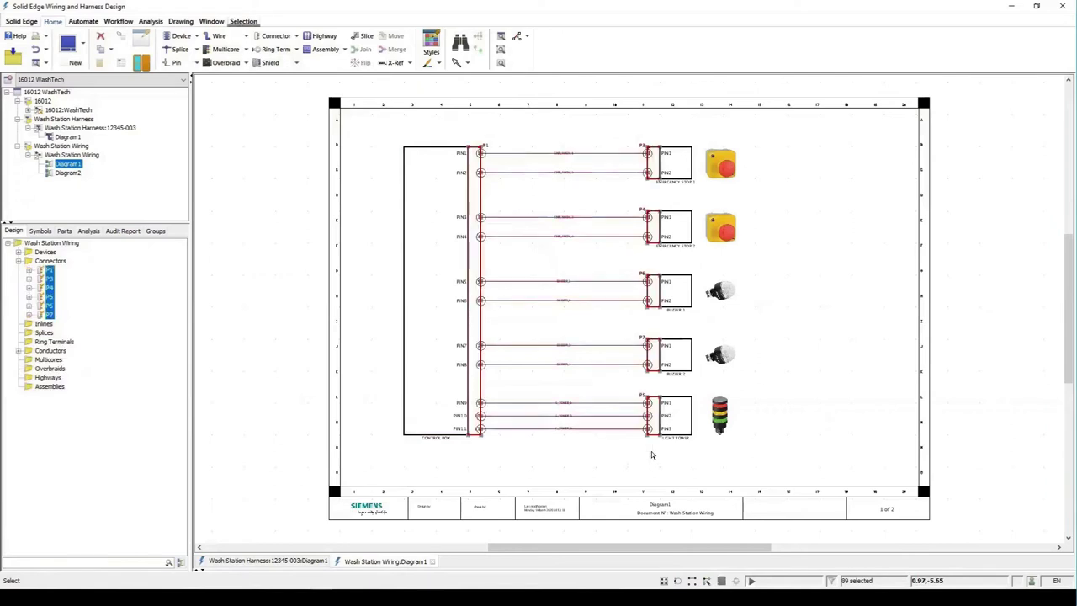
right_click(549, 185)
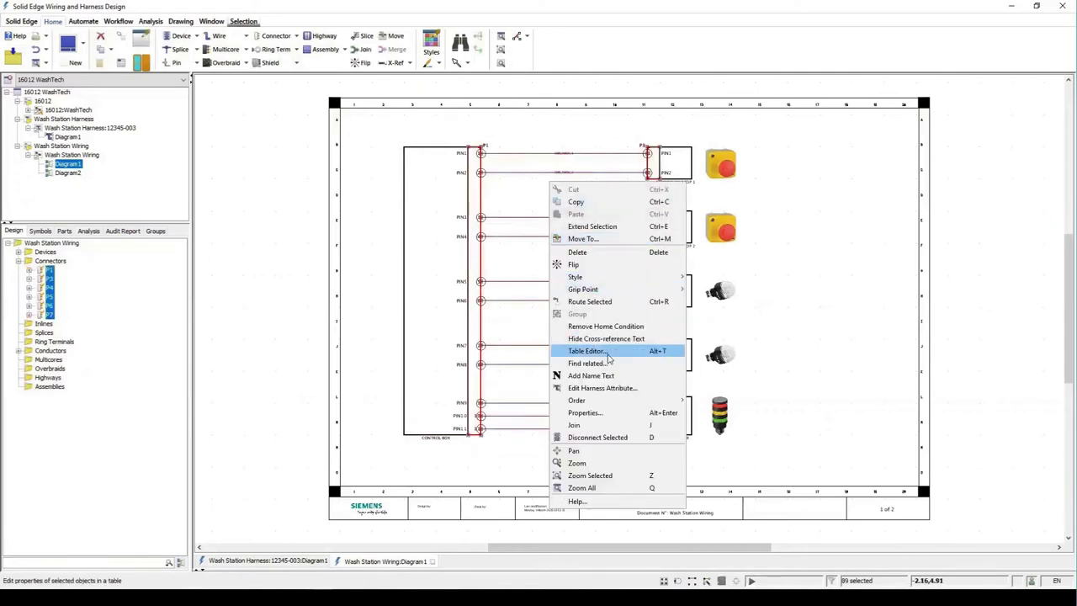
click(601, 388)
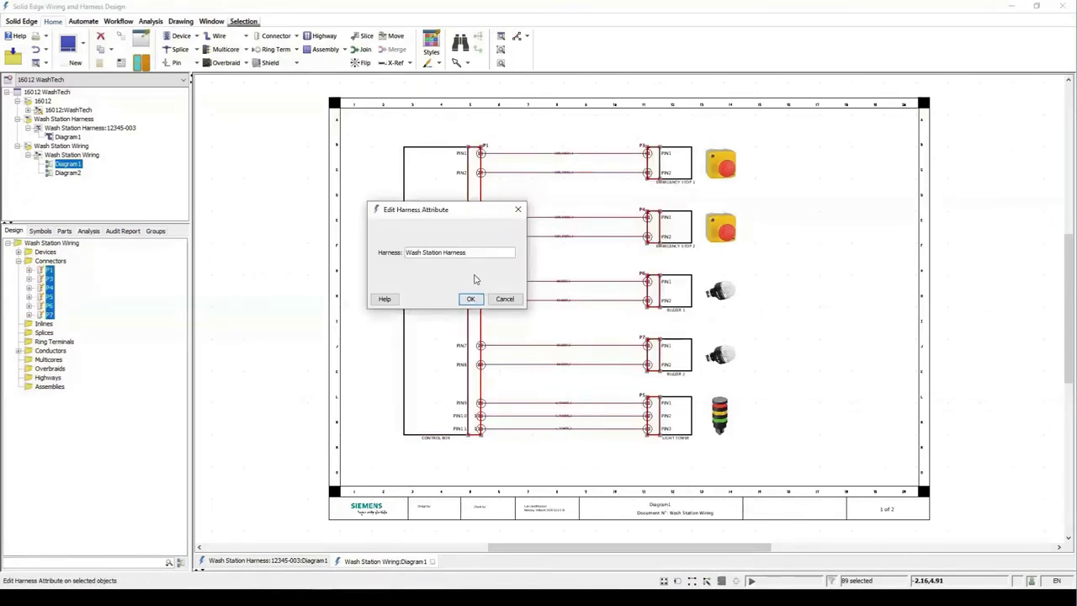
click(471, 299)
click(370, 221)
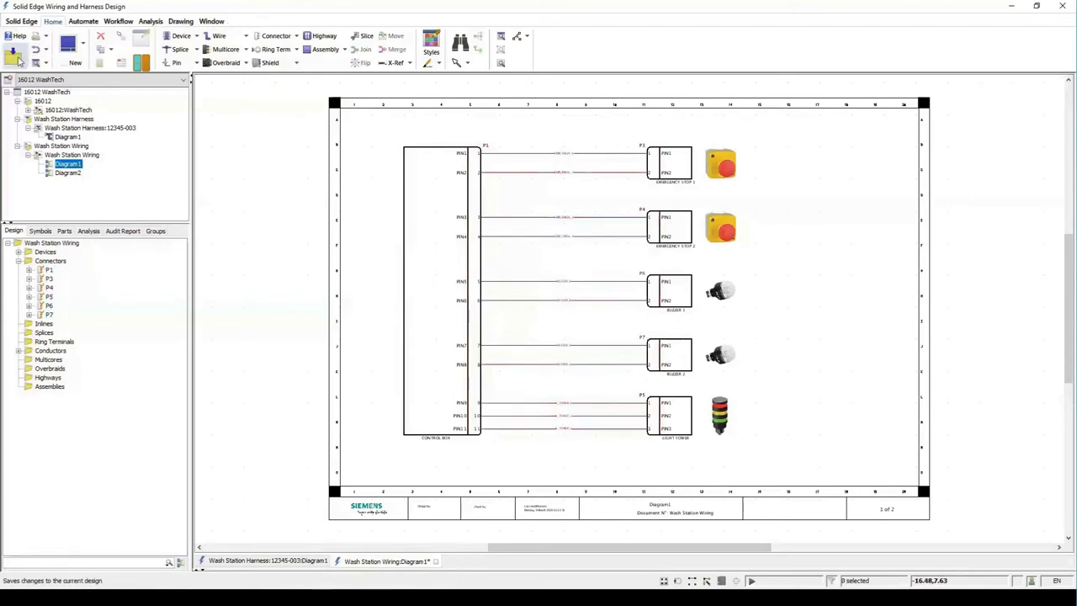
click(432, 561)
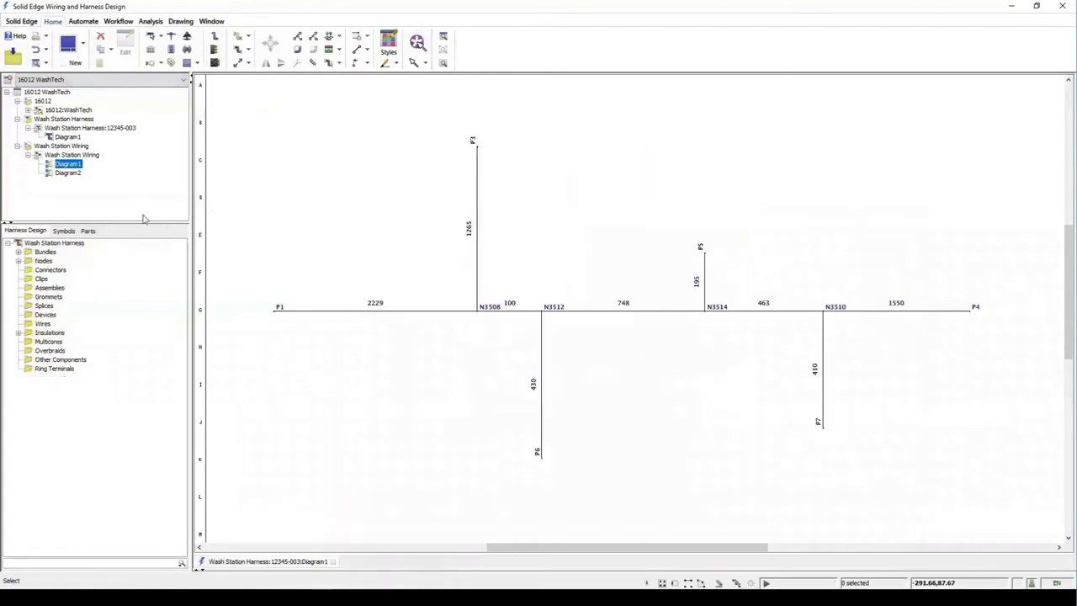
Synchronize the Wash Station Harness design with the Wash Station Wiring design.
right_click(71, 156)
click(115, 199)
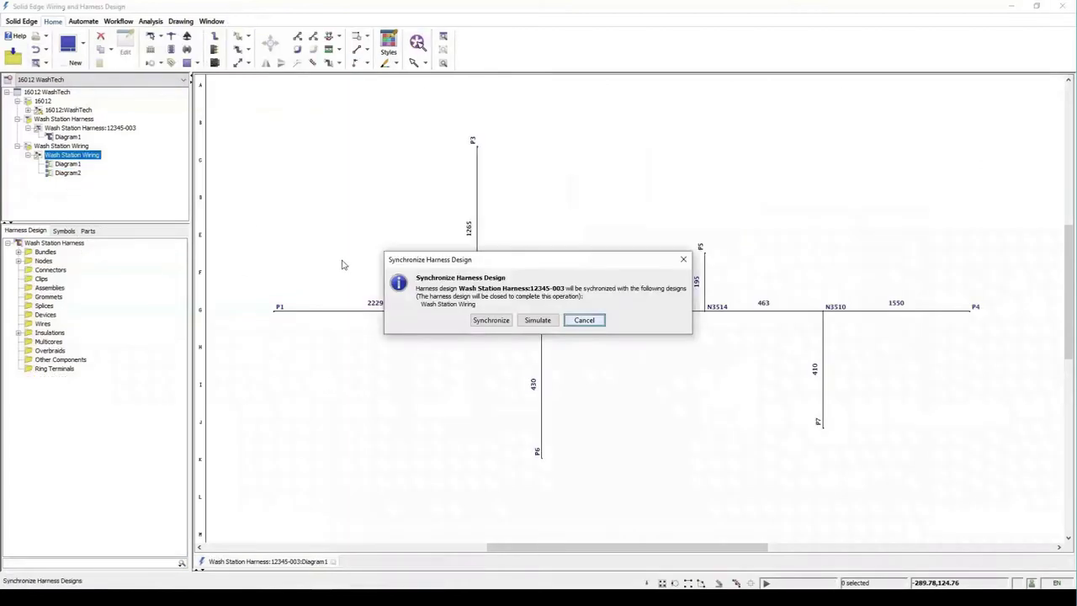
click(488, 321)
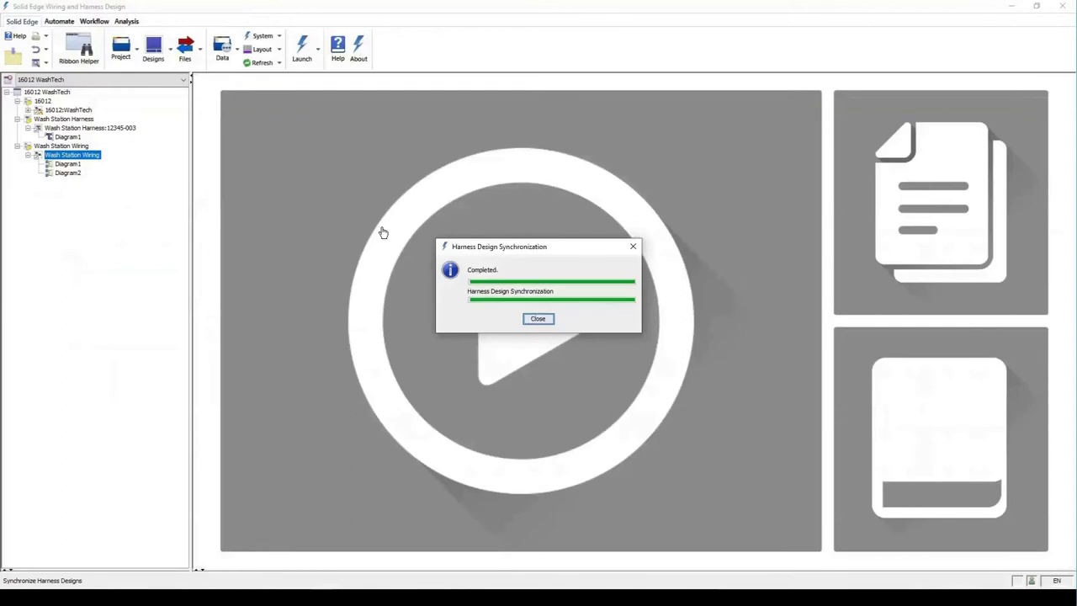
click(538, 319)
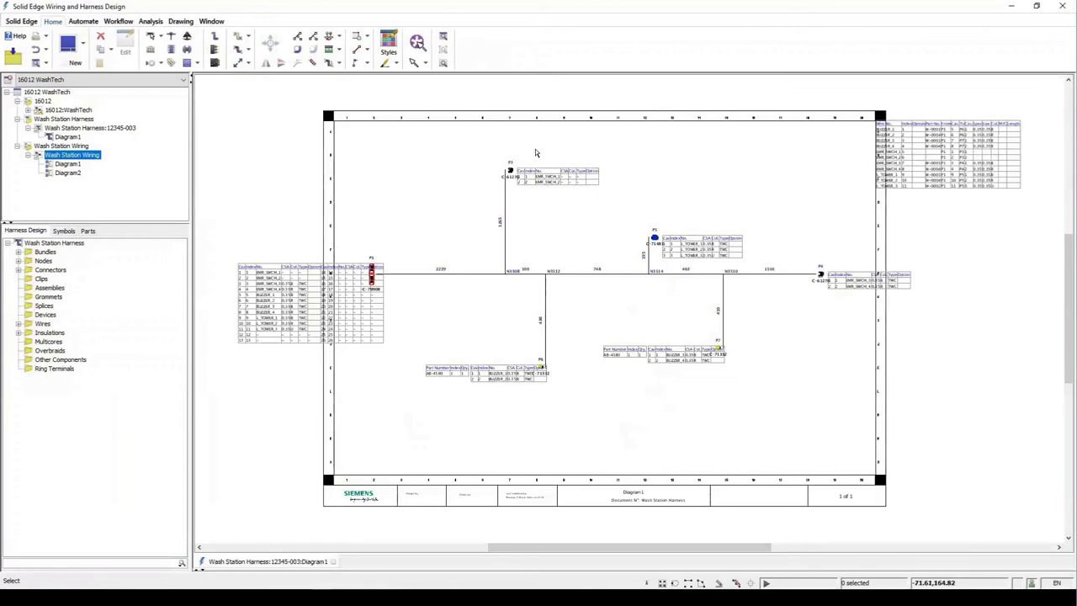
Add an arc with radius 25 and a 90 degree travel angle to the P3 bundle, bending it to the left.
scroll(530, 151, up, 5)
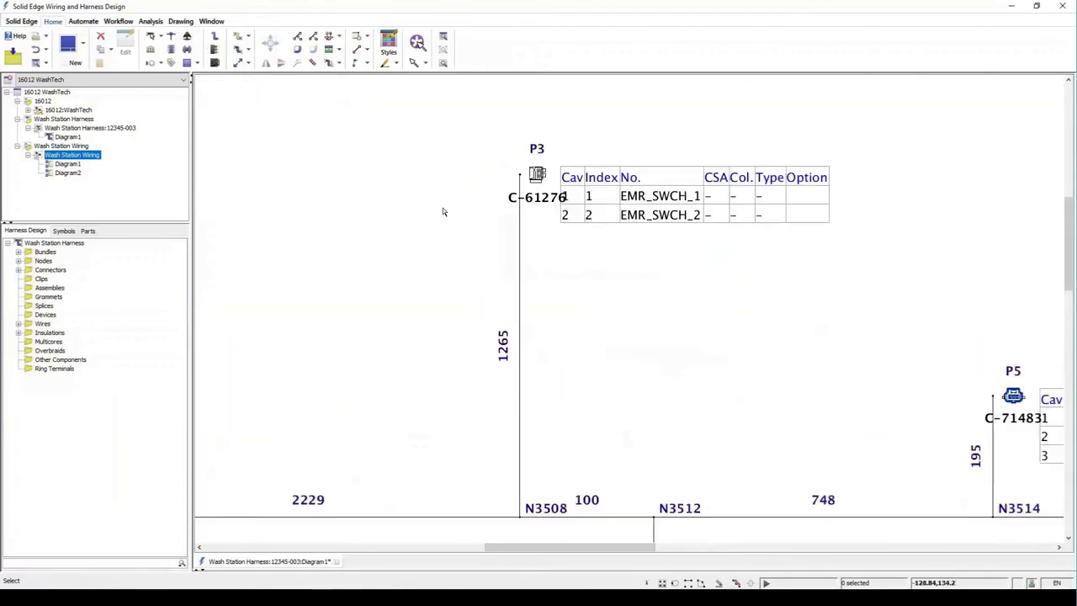
click(300, 49)
click(520, 364)
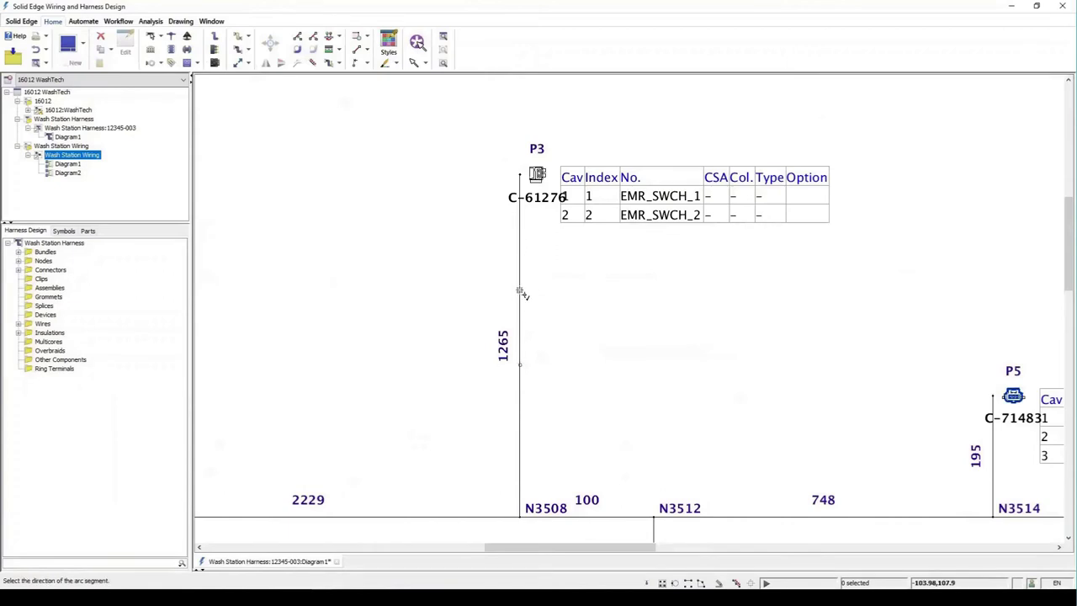
click(520, 292)
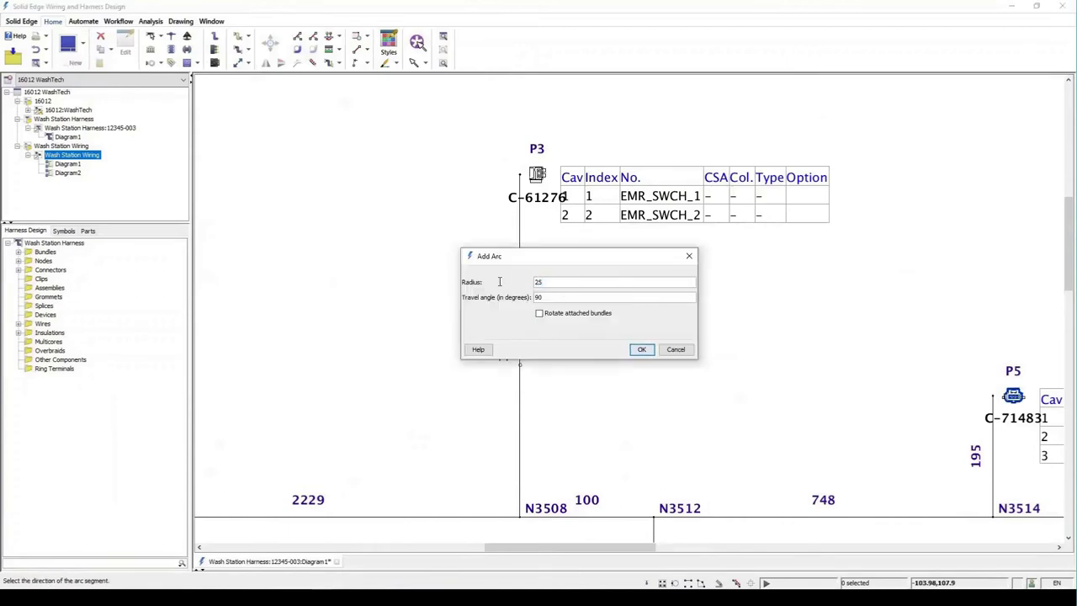
click(640, 349)
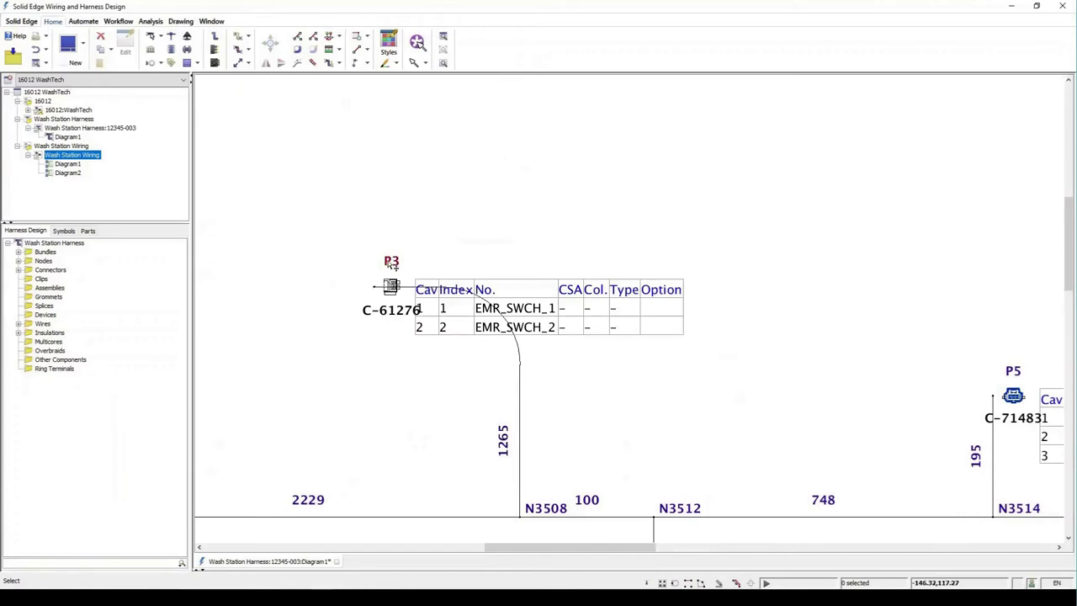
Move the P3 connector onto the end of its curved bundle and place its cavity table to the left of the connector.
click(391, 285)
drag(391, 286, 357, 286)
mouse_move(509, 278)
mouse_down()
mouse_move(163, 275)
mouse_move(436, 273)
mouse_up()
click(646, 217)
middle_drag(649, 216, 565, 175)
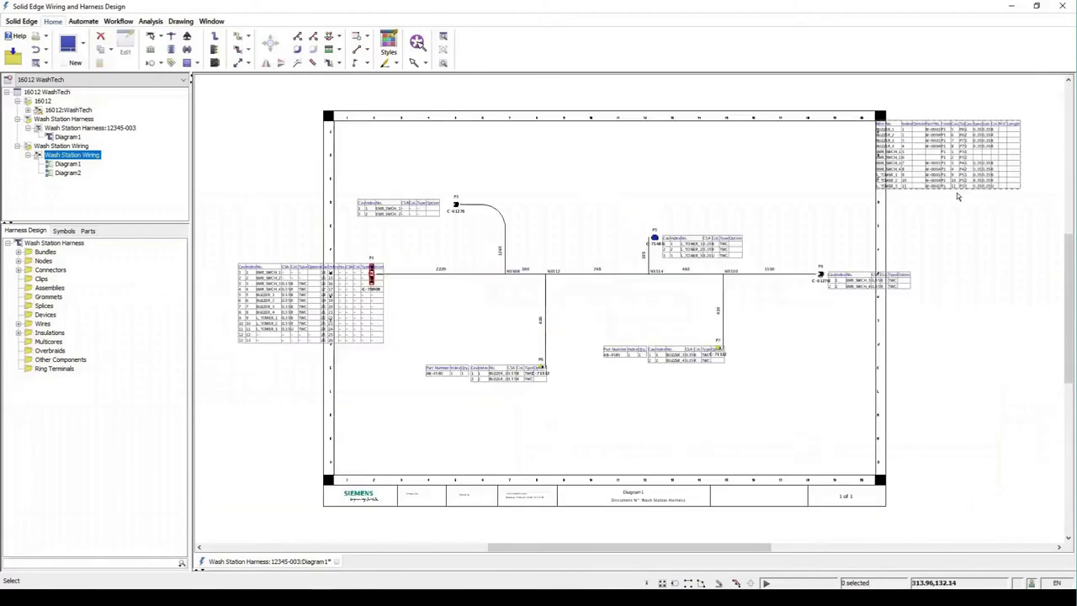
Move the P7 end node to the right so its branch slants, and arrange its cavity and part number tables below the connector.
scroll(759, 293, up, 4)
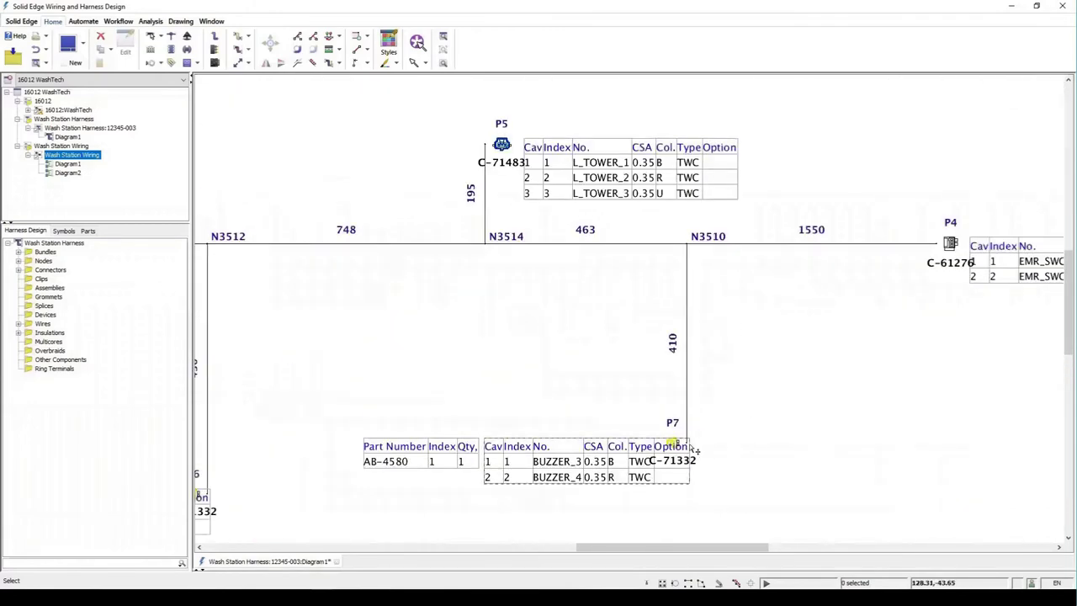
drag(688, 446, 809, 441)
drag(890, 440, 812, 478)
drag(1028, 443, 959, 481)
Move the P4 cavity table to below its connector, inside the sheet border.
drag(639, 547, 704, 548)
drag(695, 245, 585, 282)
click(545, 259)
Move the P6 cavity table and part number table to the right of the P6 connector, side by side.
drag(657, 548, 496, 549)
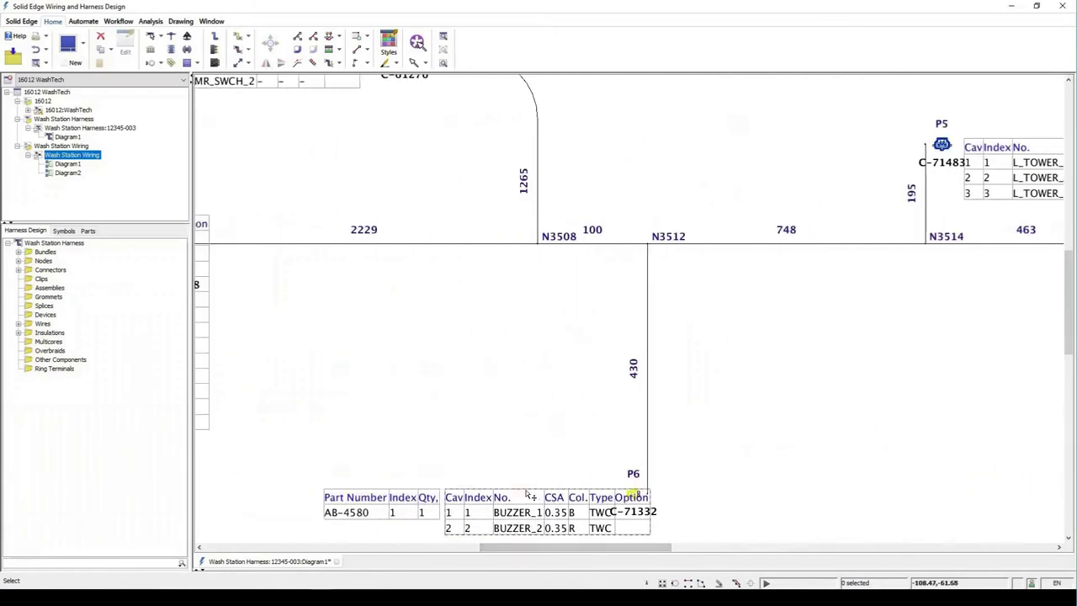
drag(528, 496, 748, 497)
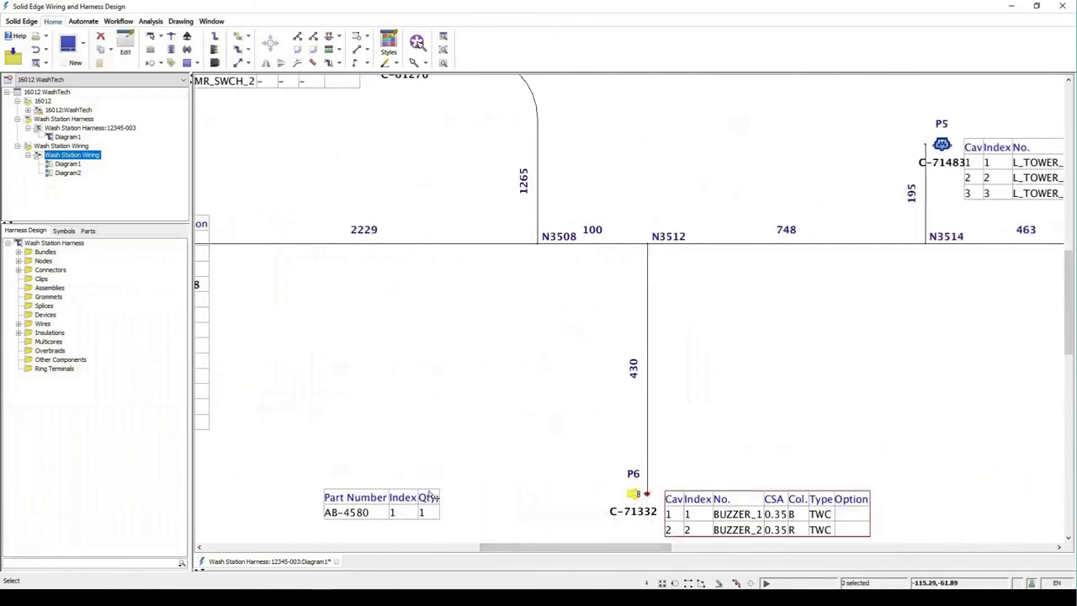
drag(385, 494, 940, 494)
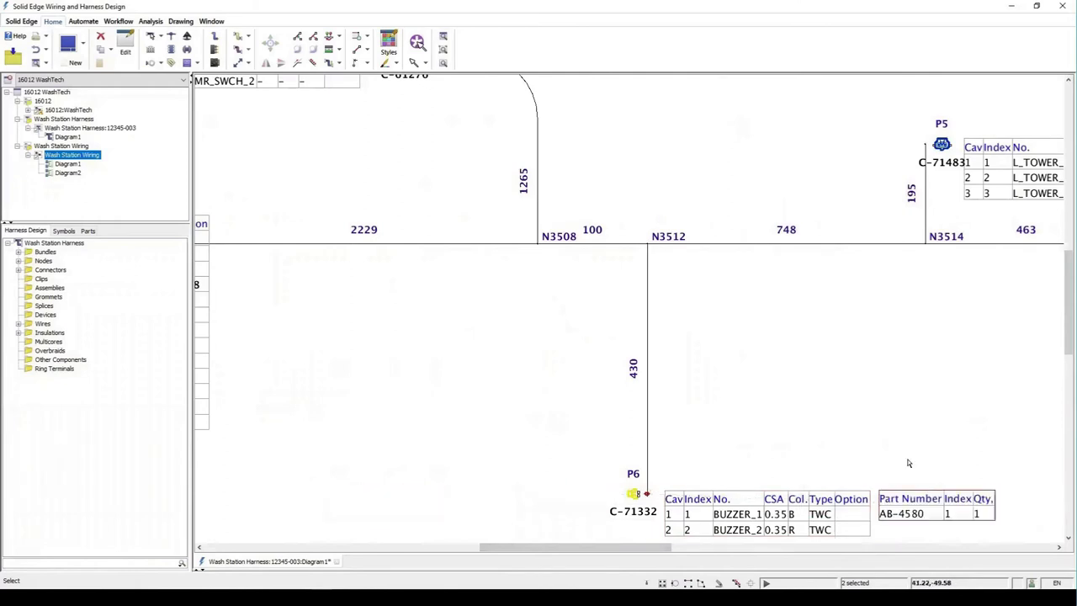
Move the P1 cavity table to below the P1 connector, inside the sheet border.
key(ctrl+f)
drag(273, 267, 377, 299)
click(423, 250)
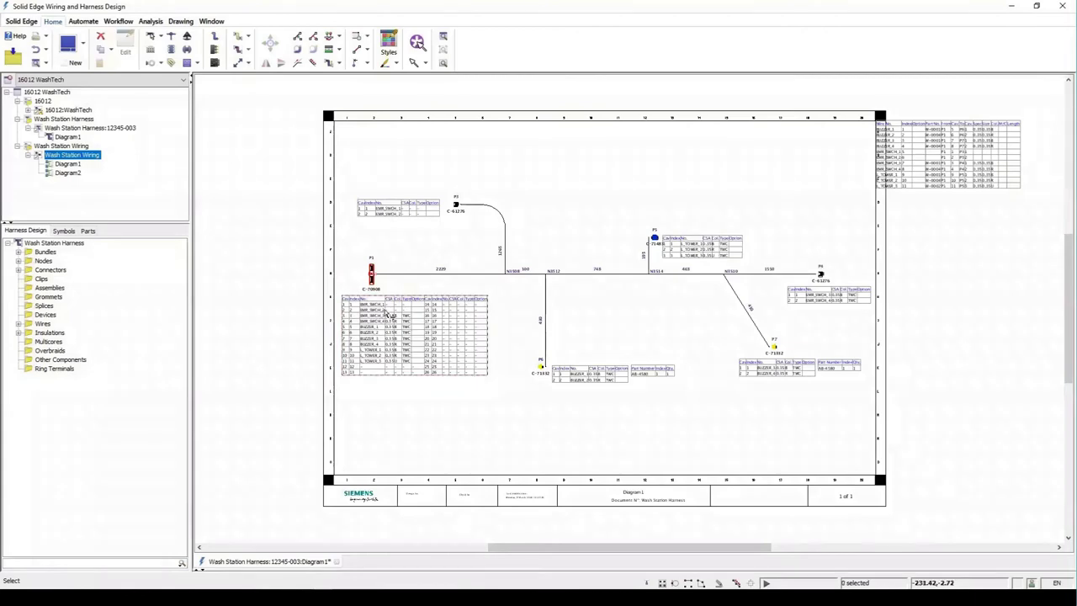
scroll(383, 311, up, 5)
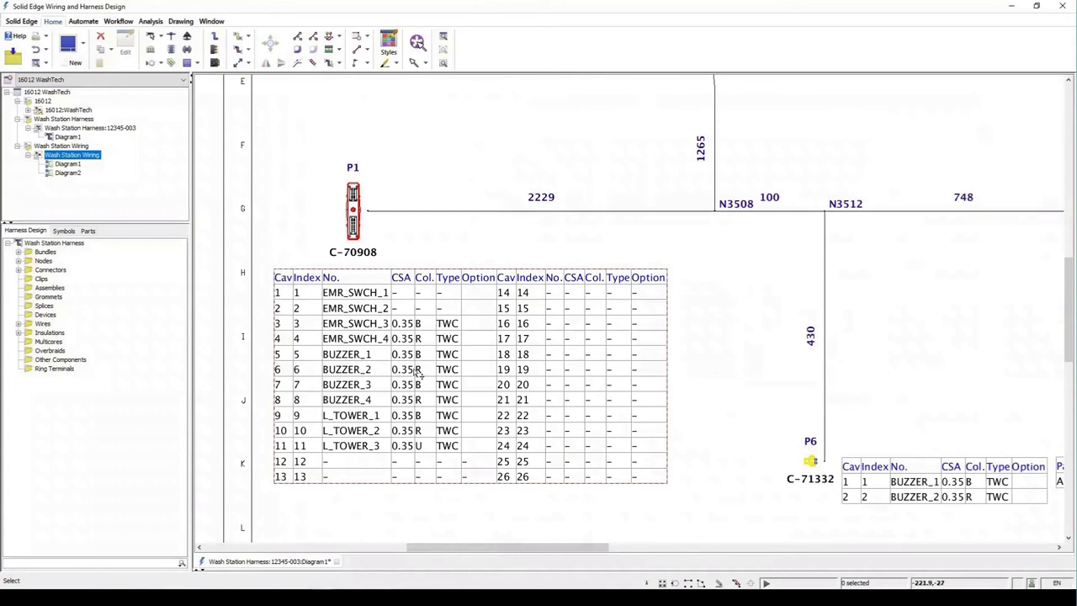
Edit the harness wire table's style to use the owner's upper-right nominal origin with -10.0 mm horizontal and vertical offsets, and apply it.
right_drag(760, 390, 723, 361)
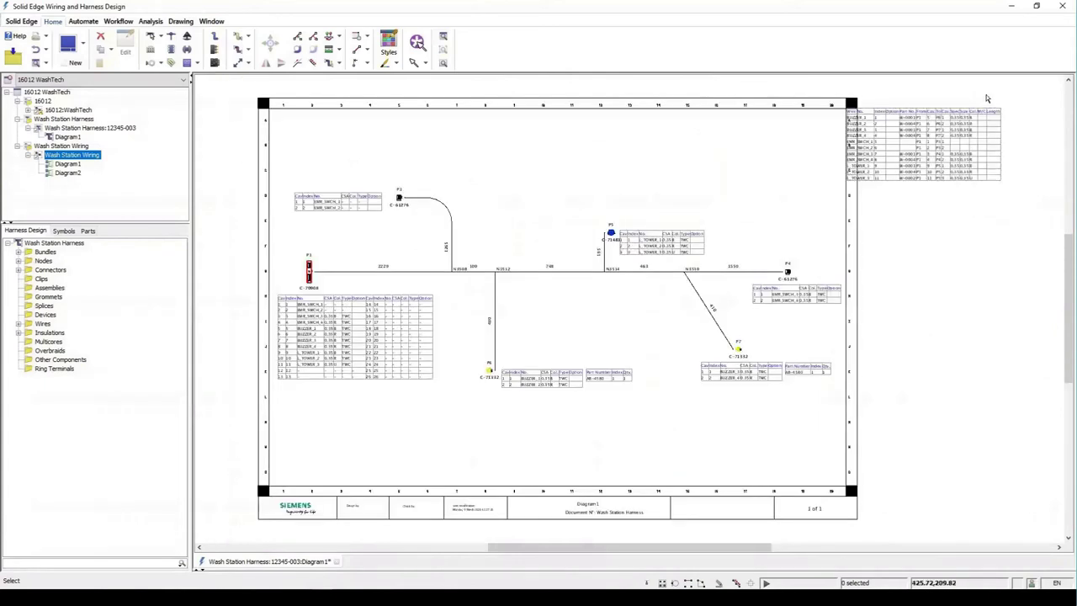
scroll(980, 97, up, 5)
right_click(709, 132)
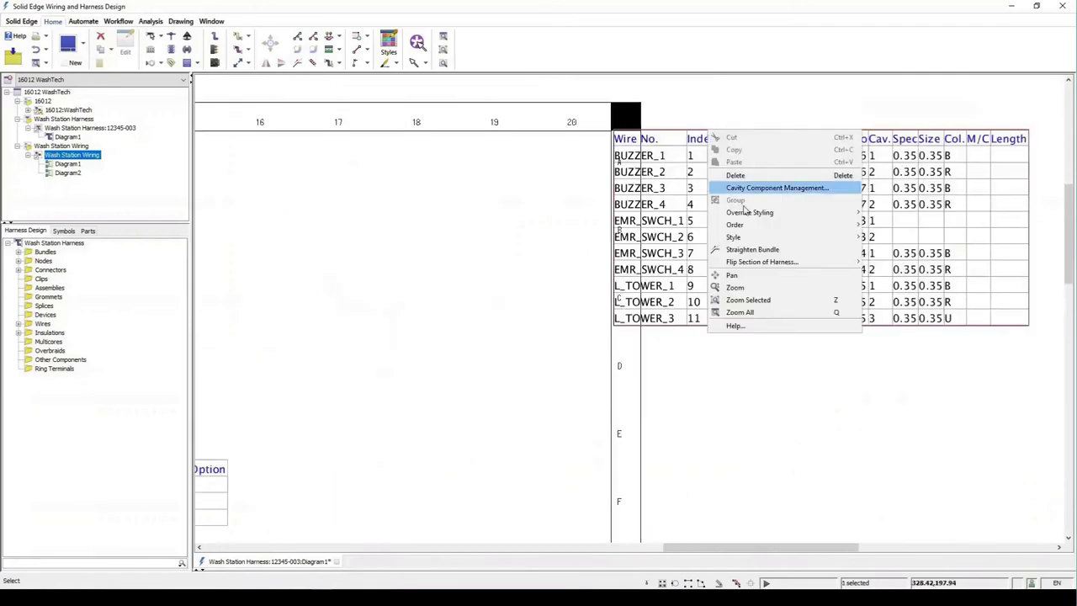
mouse_move(736, 240)
click(892, 250)
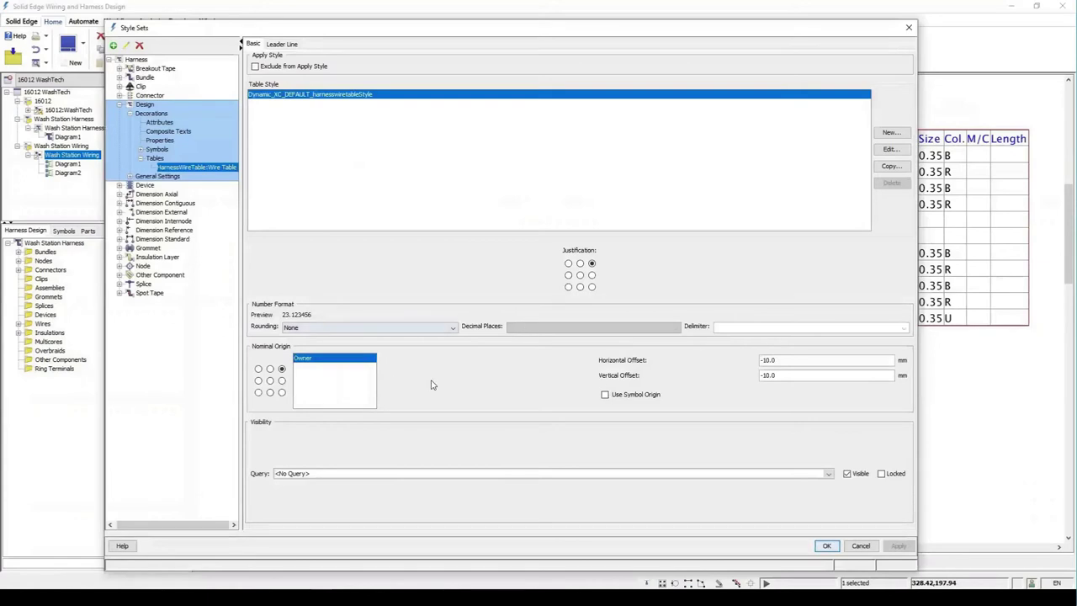
click(282, 369)
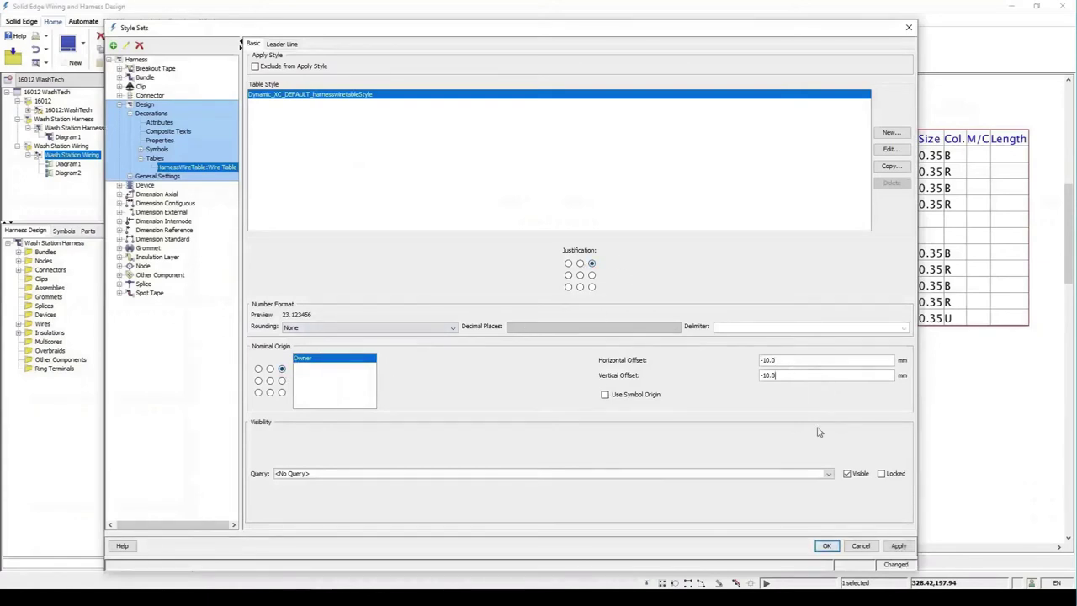
click(898, 545)
middle_drag(550, 419, 516, 394)
click(83, 22)
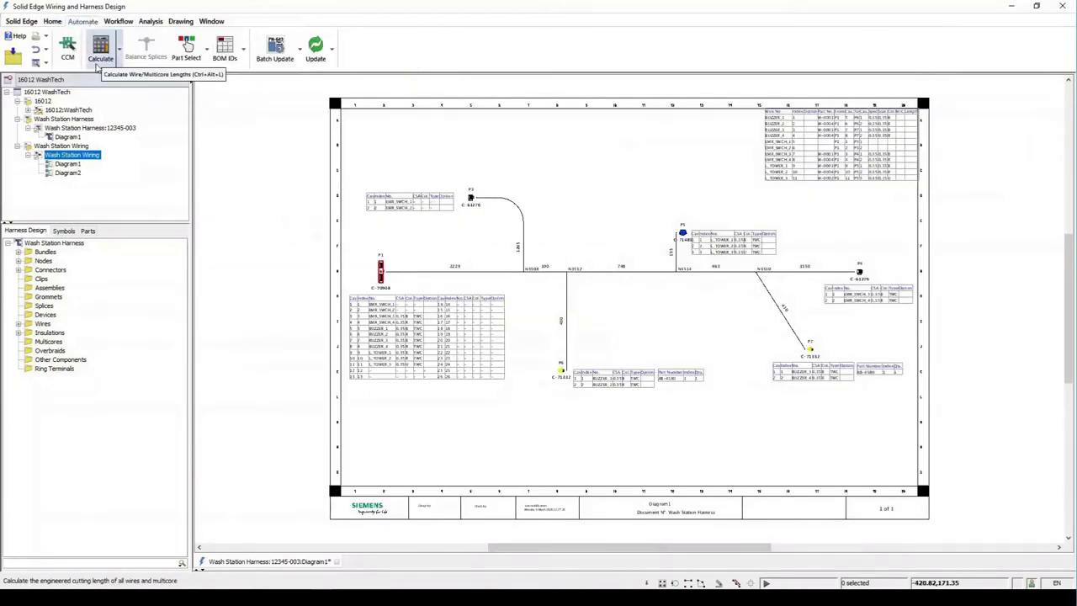
click(120, 56)
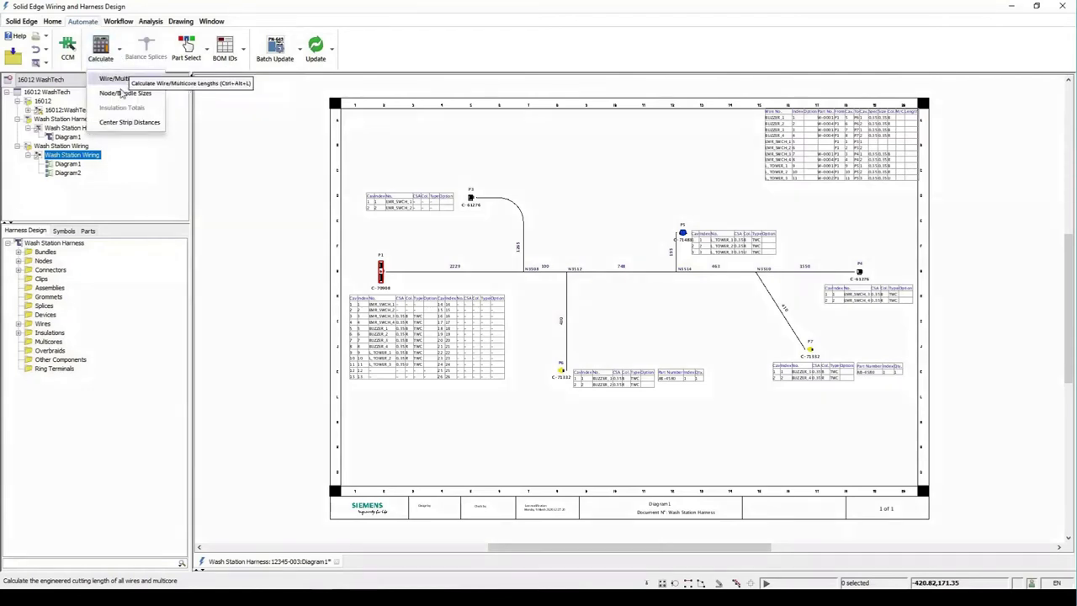
click(207, 57)
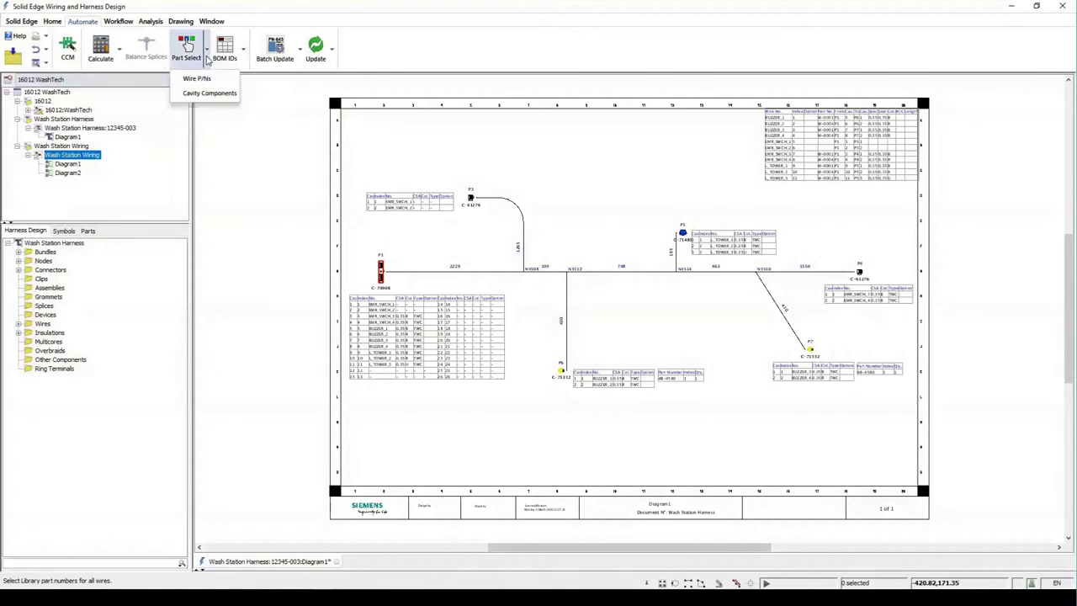
click(243, 48)
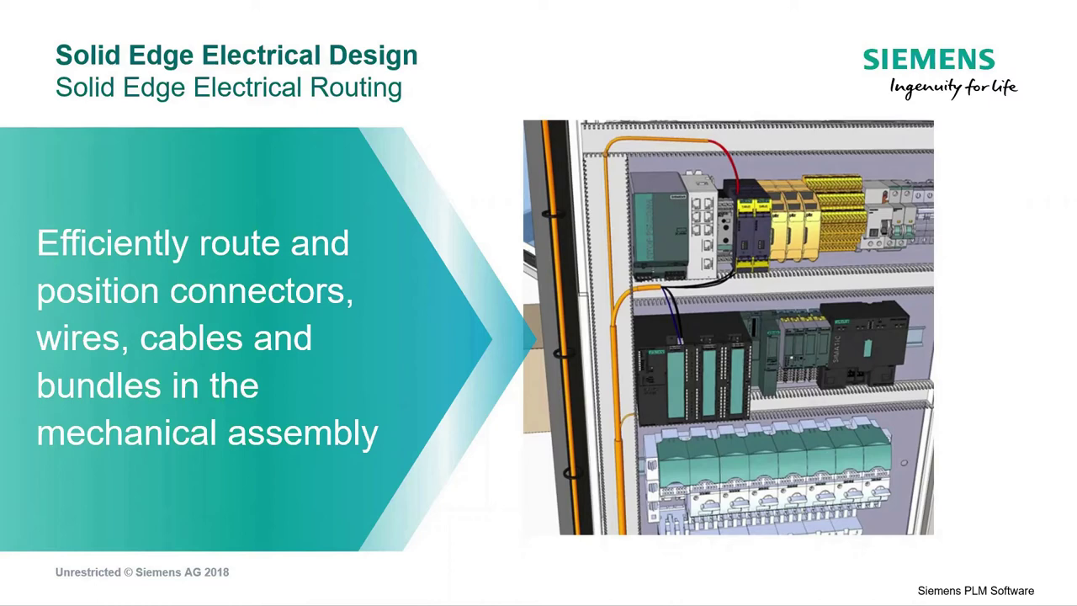
key(Right)
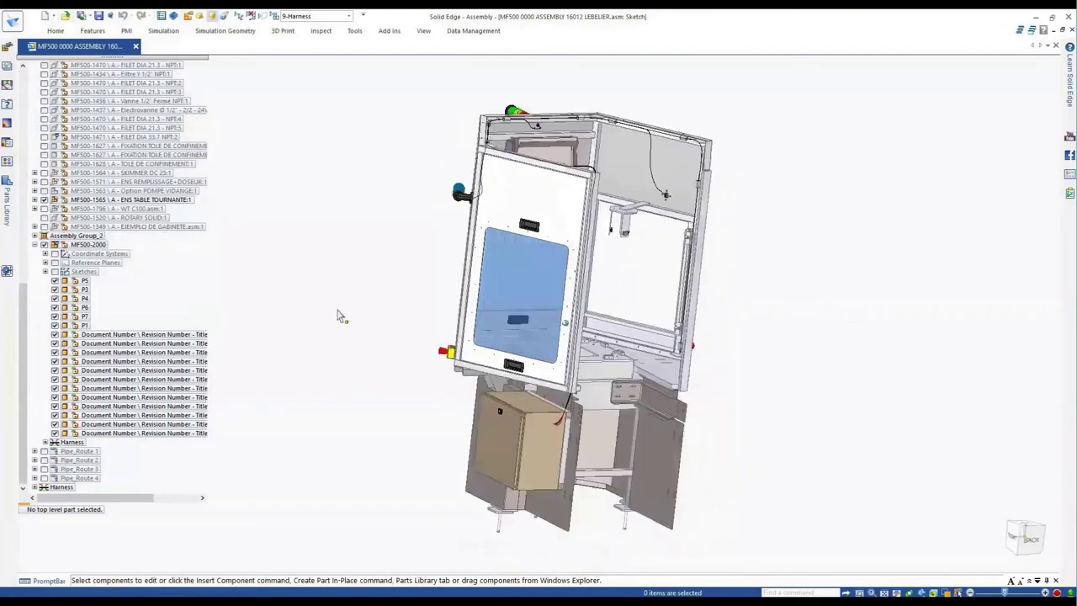
In the Solid Edge assembly, edit the MF500-2000 harness subassembly in place and enter the Electrical Routing environment.
scroll(485, 189, up, 5)
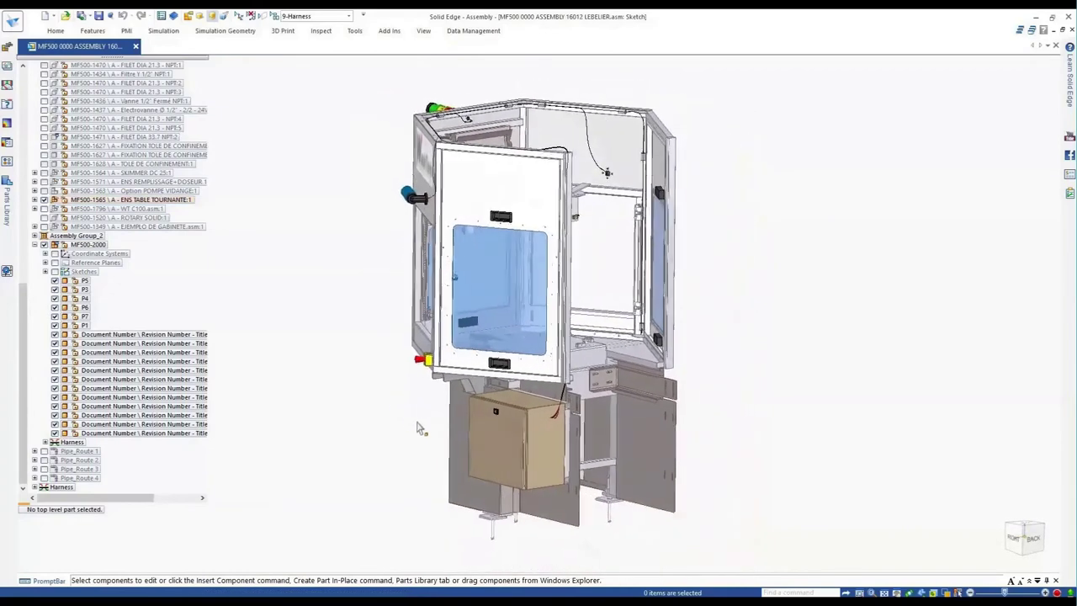
click(86, 245)
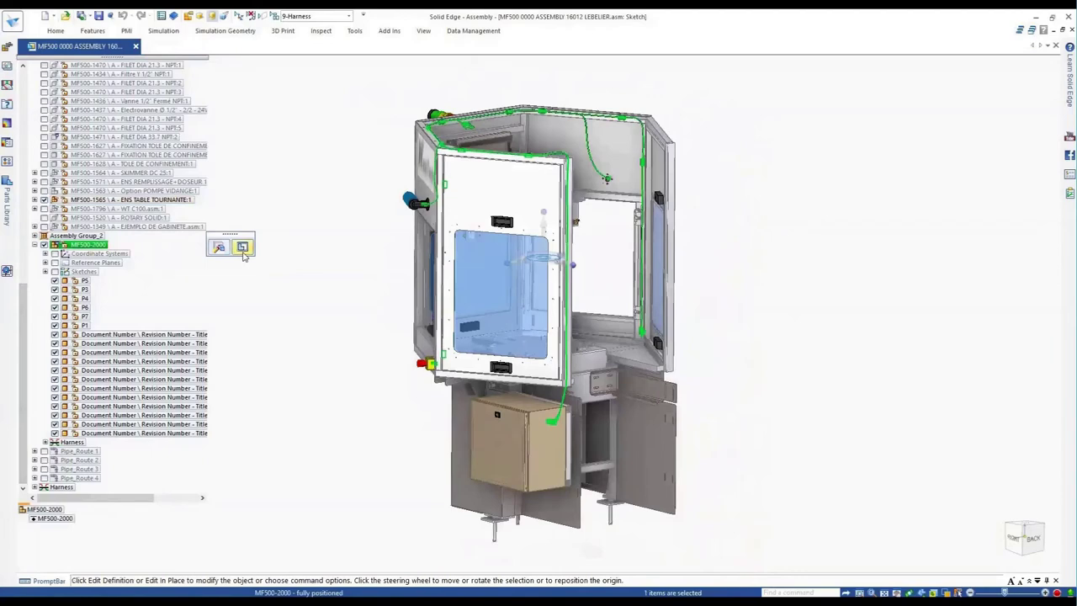
click(242, 247)
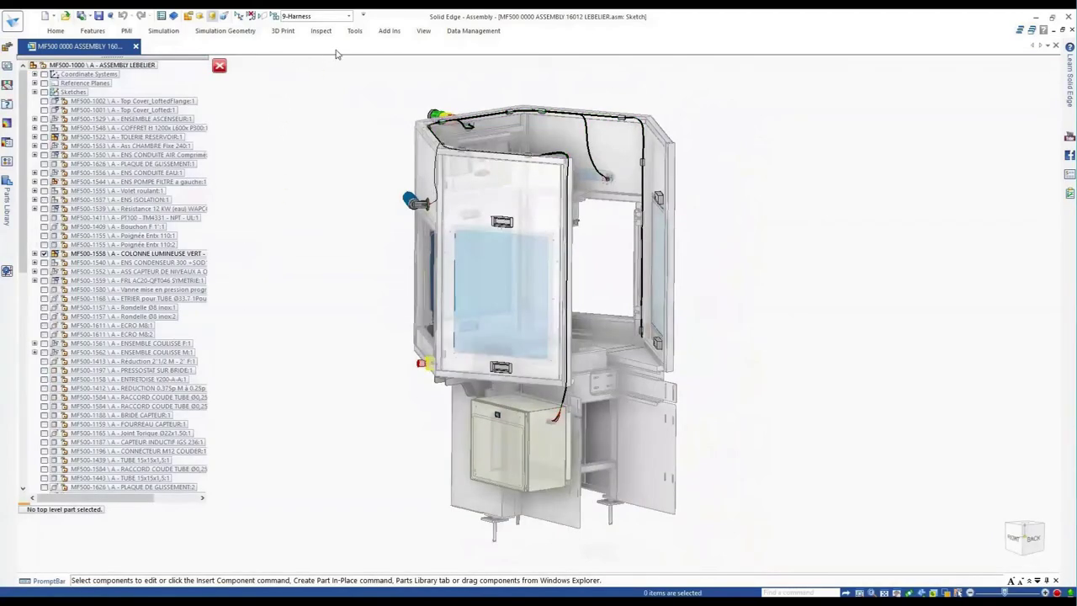
click(355, 32)
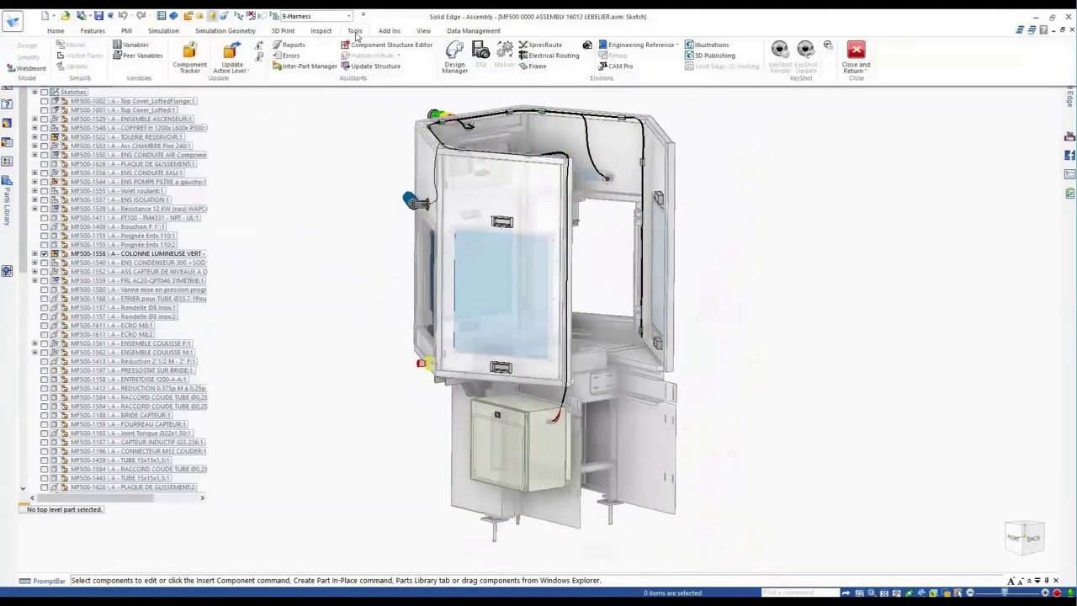
click(547, 58)
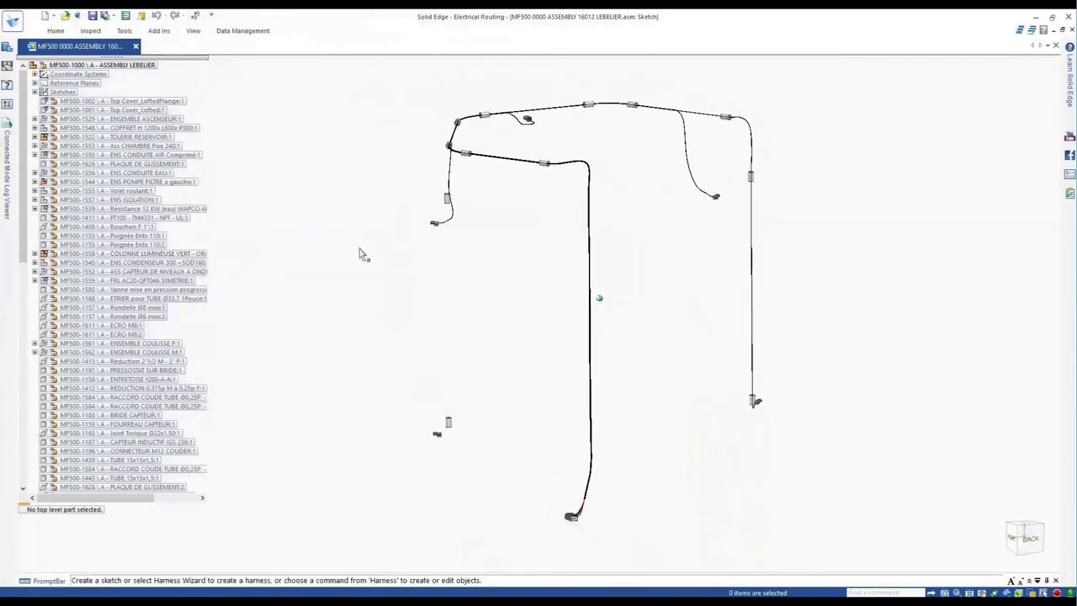
Examine the bundles and wires contained in the MF500-2000 harness.
drag(25, 247, 24, 481)
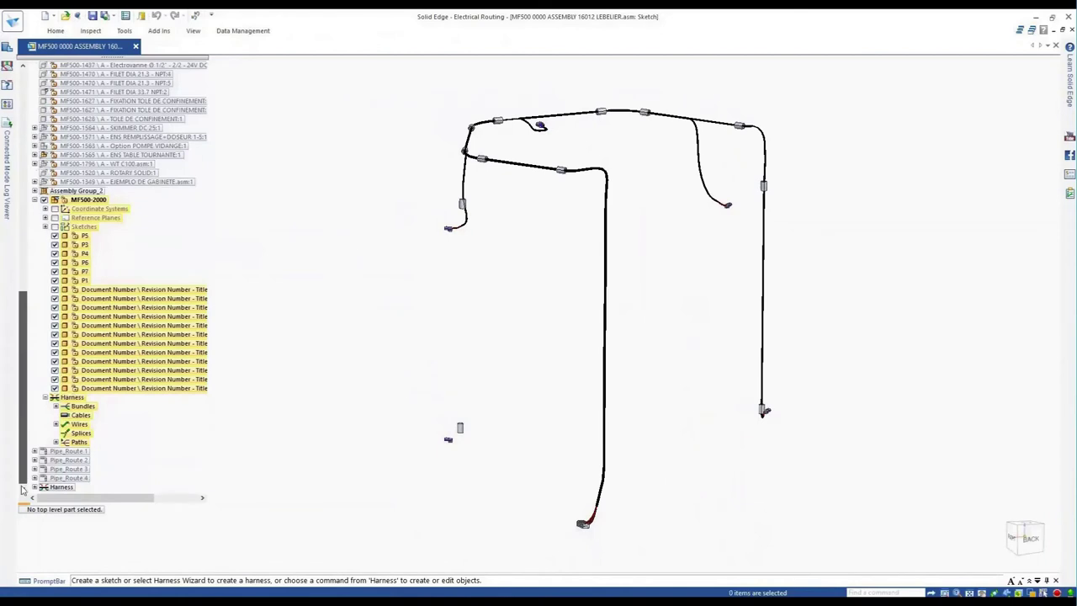
click(56, 405)
scroll(57, 417, down, 3)
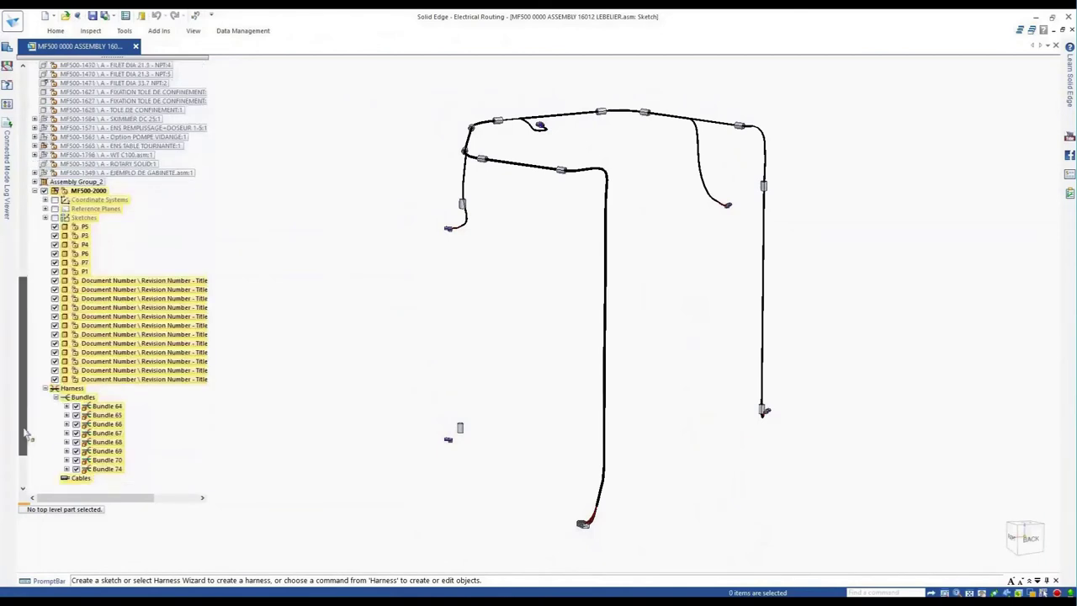
click(56, 424)
scroll(55, 424, down, 3)
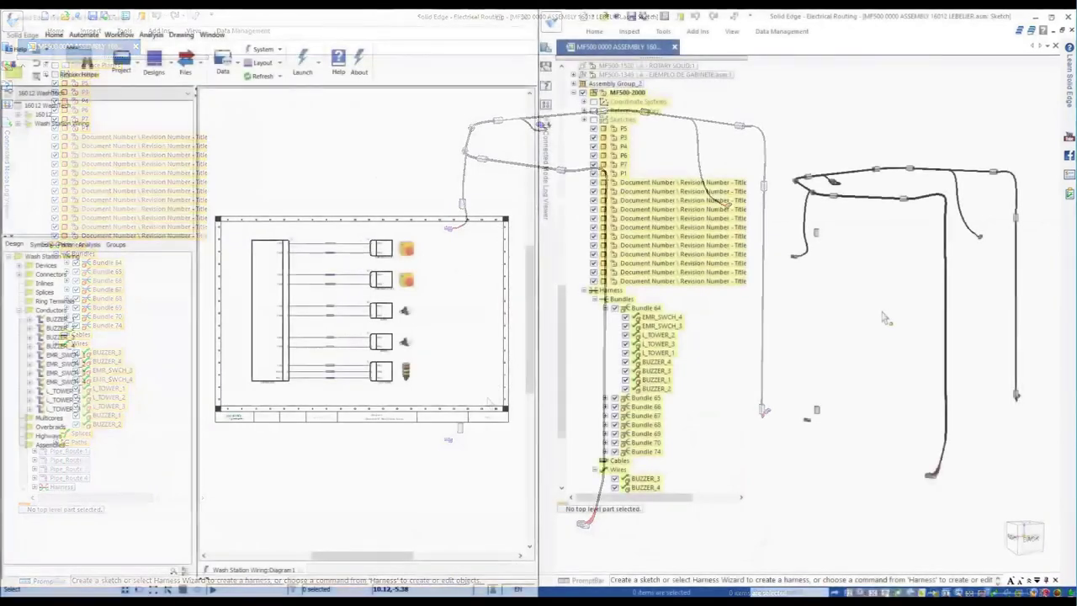
Establish the data exchange connection between Electrical Routing and Solid Edge Wiring and Harness Design, connecting from both applications.
click(594, 31)
click(770, 66)
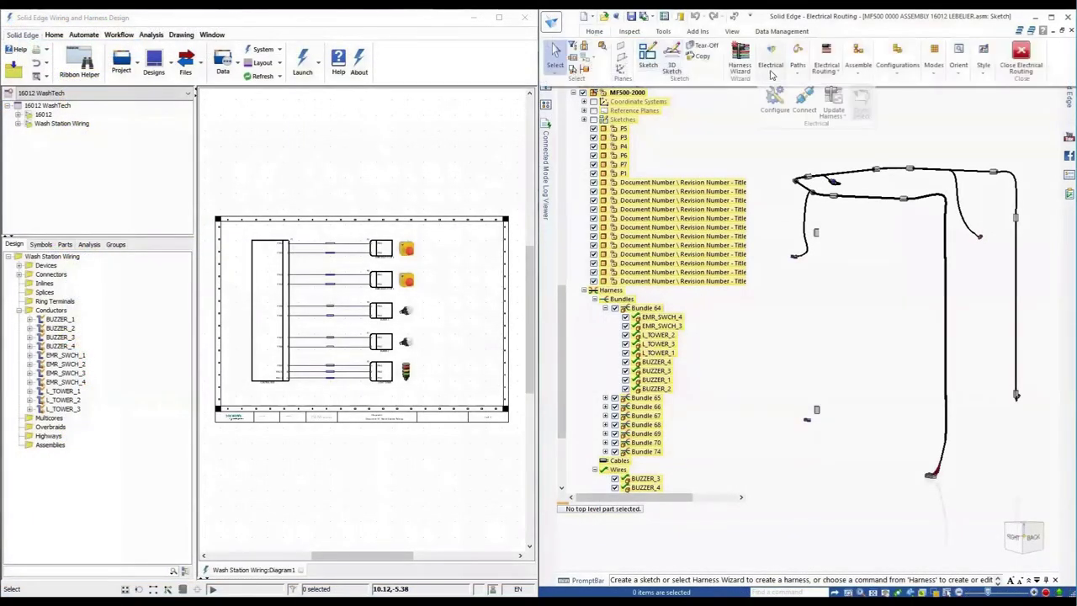
click(806, 104)
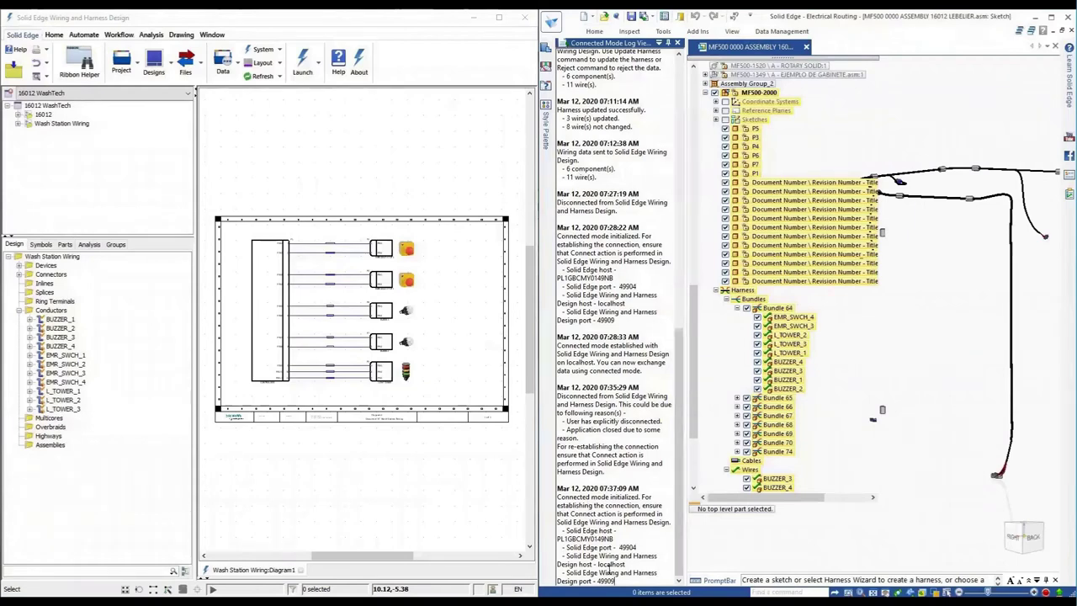
click(270, 144)
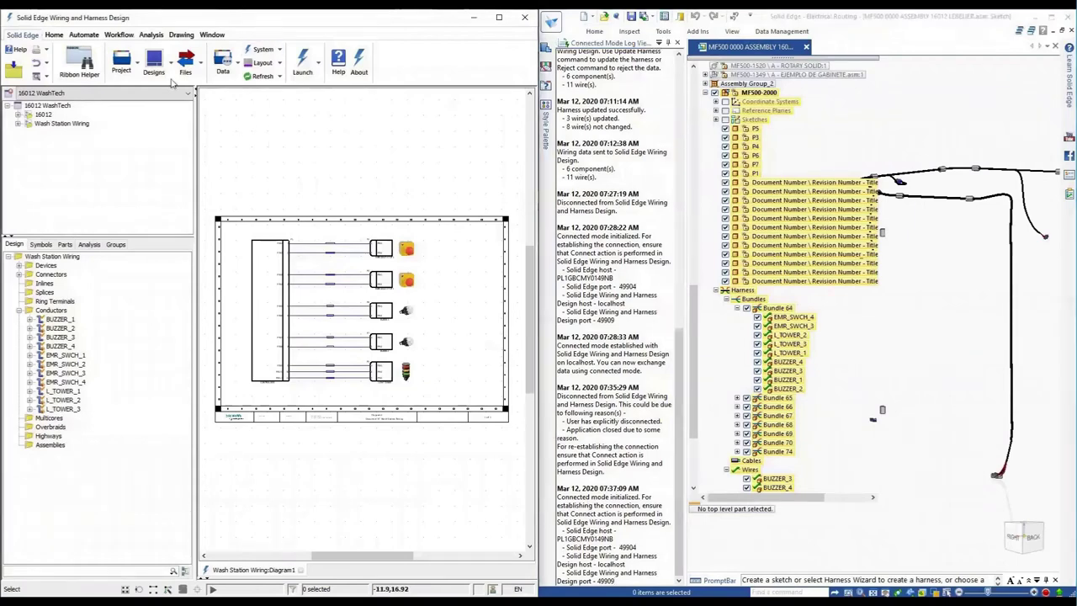
click(118, 35)
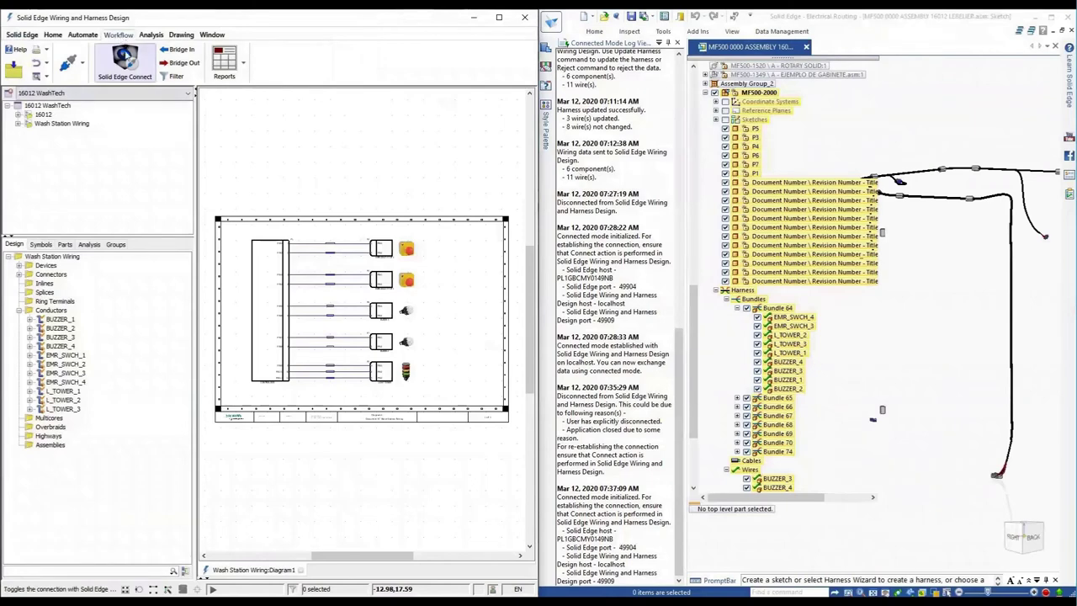
click(130, 66)
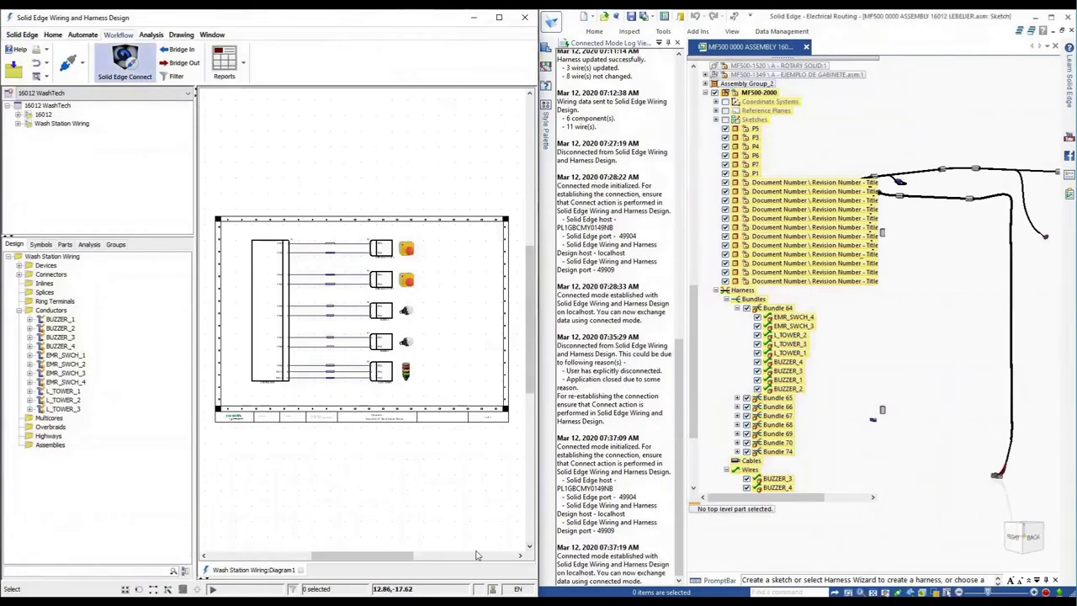
click(202, 581)
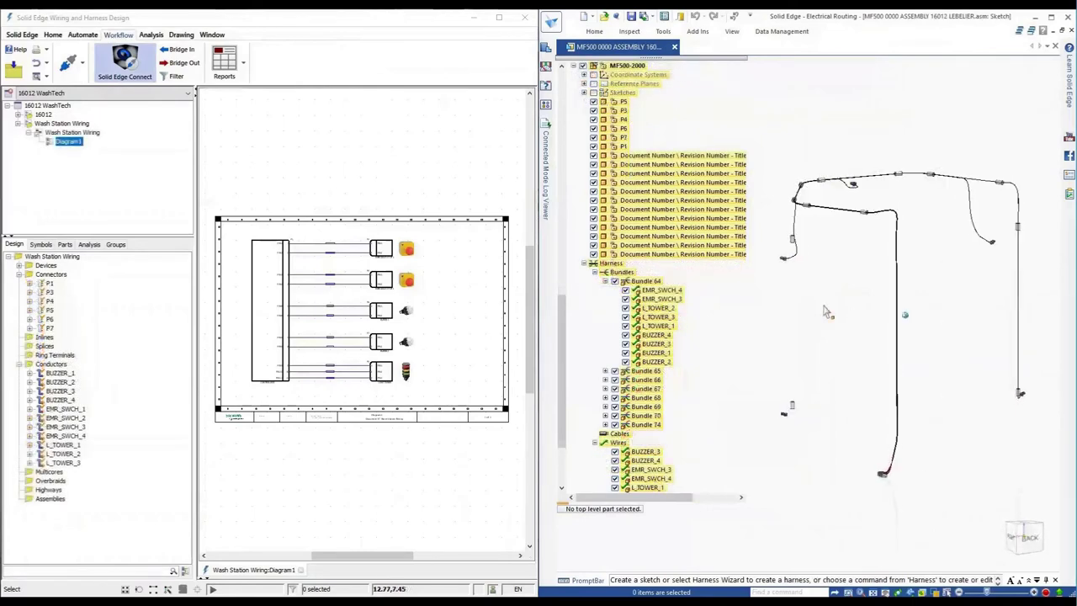
Turn on Cross Select in Electrical Routing for the connected wiring design.
click(594, 32)
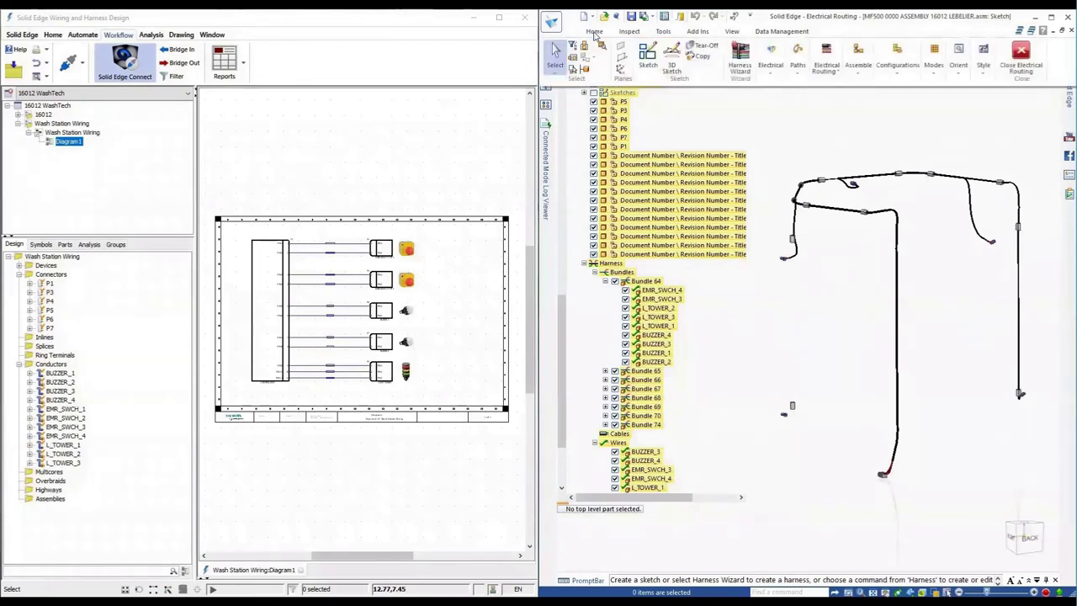
click(771, 67)
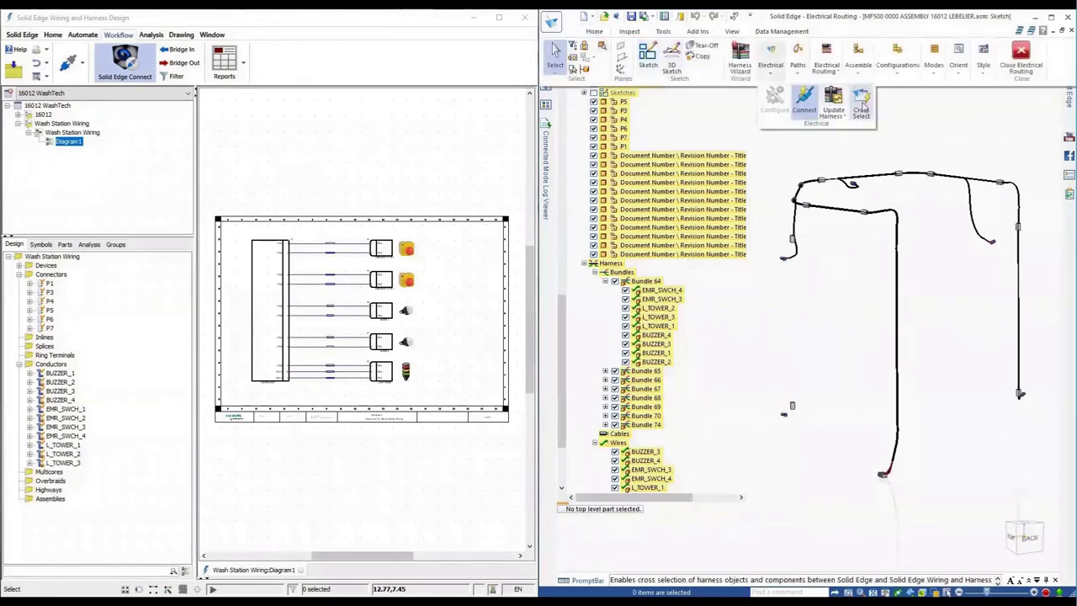
click(804, 102)
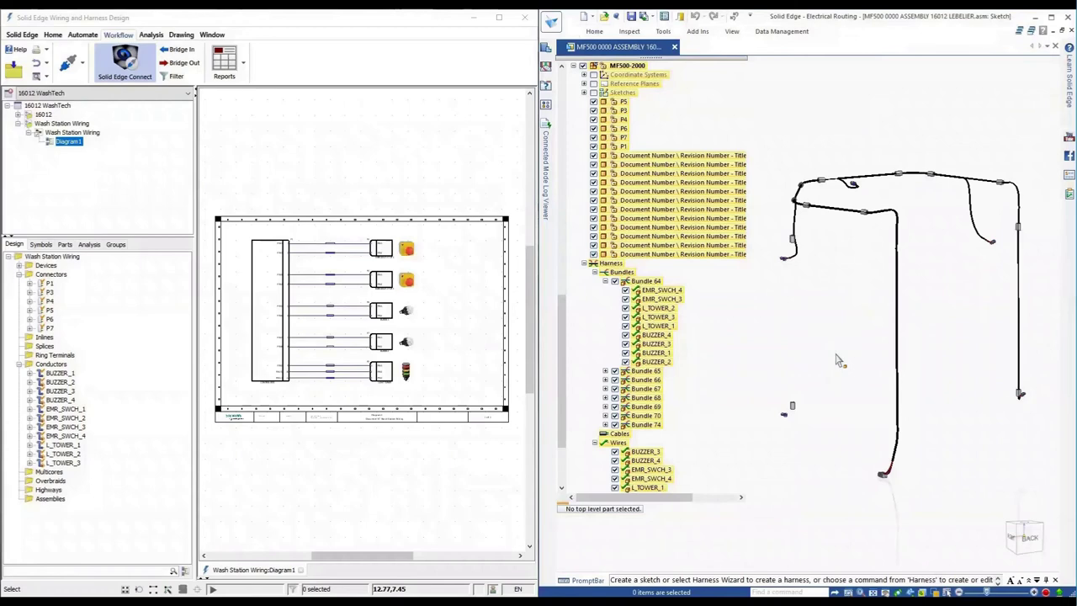
Cross-highlight connector P1 from the 3D harness and wire EMR_SWCH_3 from the wiring diagram.
middle_drag(877, 487, 900, 522)
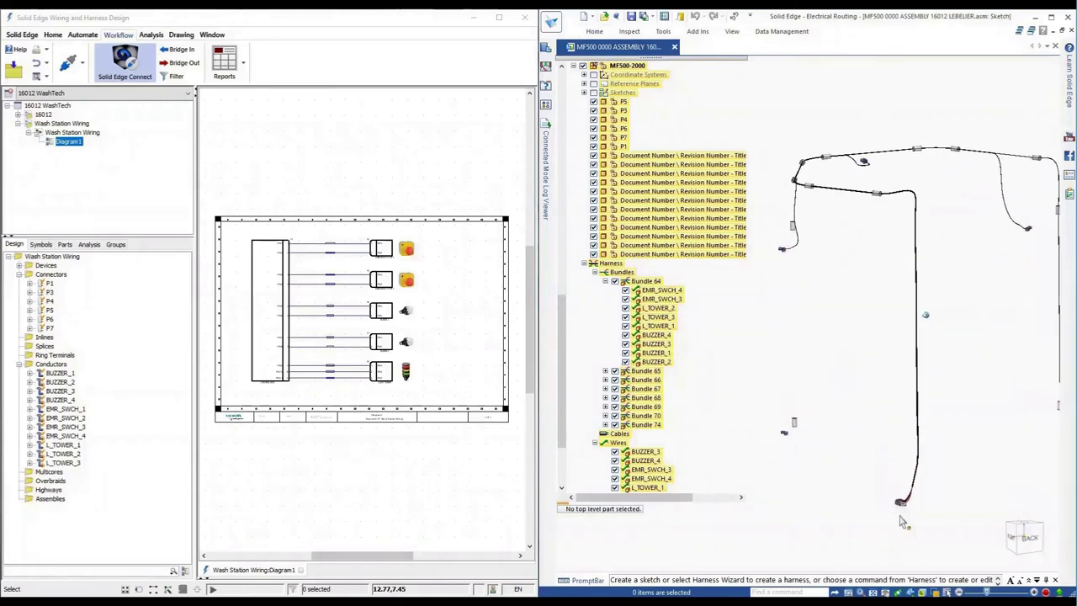
click(901, 504)
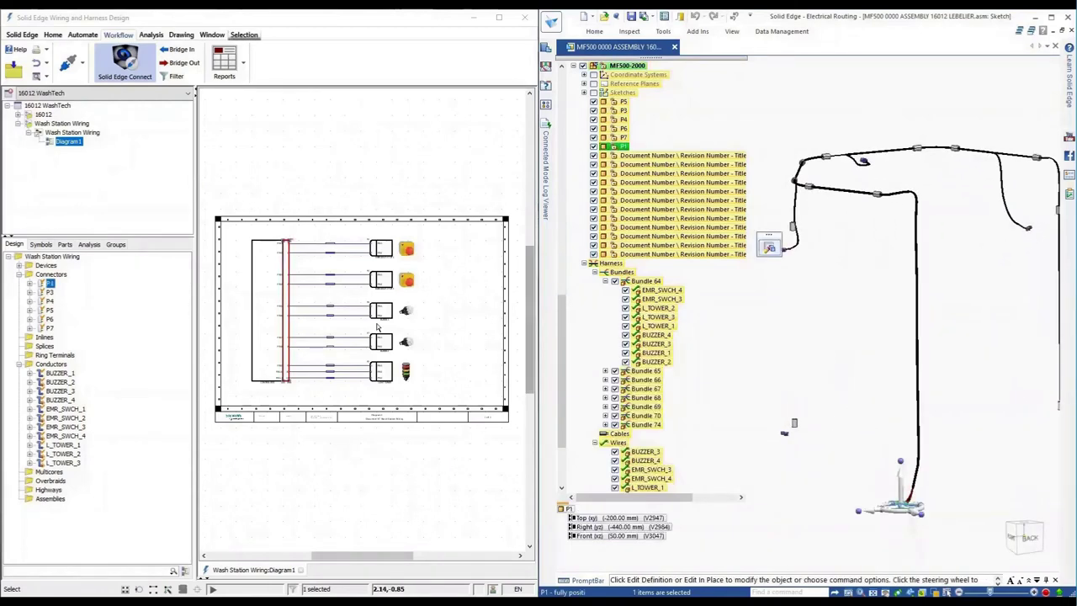
scroll(296, 295, up, 3)
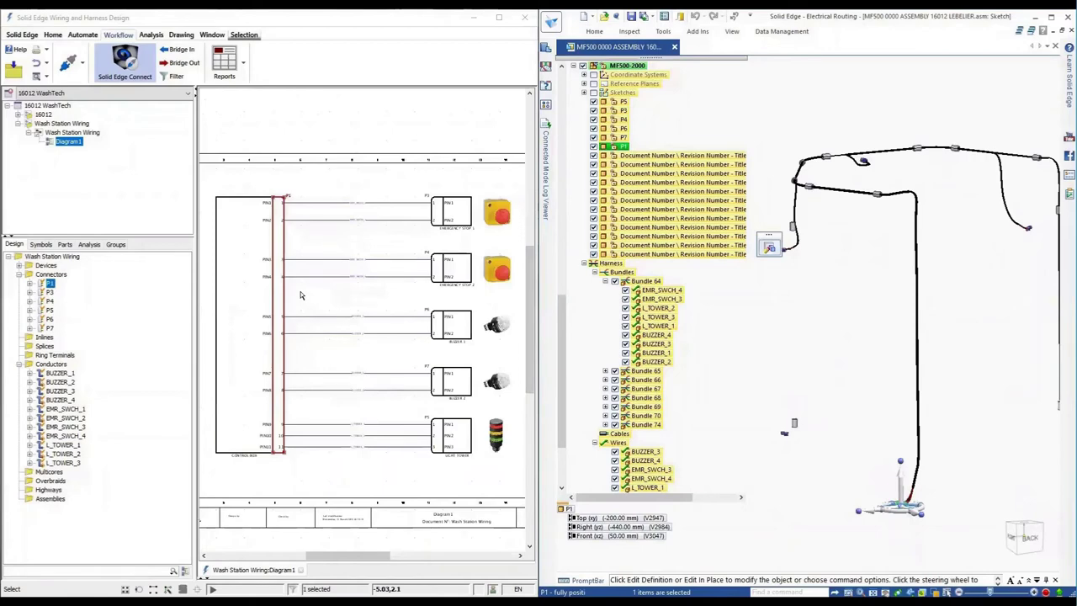
click(345, 264)
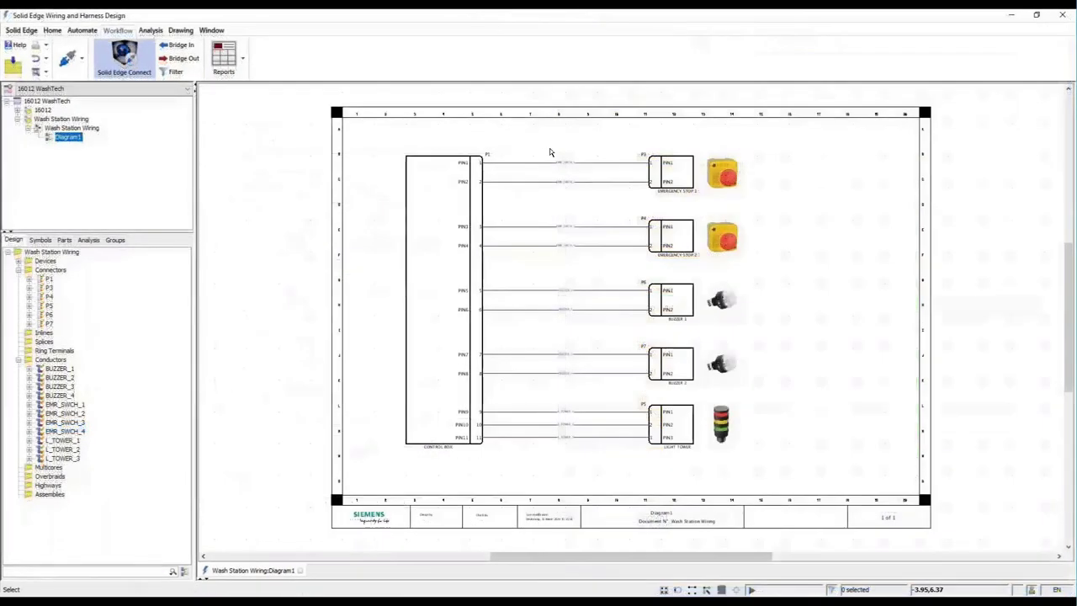
Assign the harness attribute "Wash Station Harness" to all connectors and conductors in the Wash Station Wiring diagram.
scroll(572, 291, up, 1)
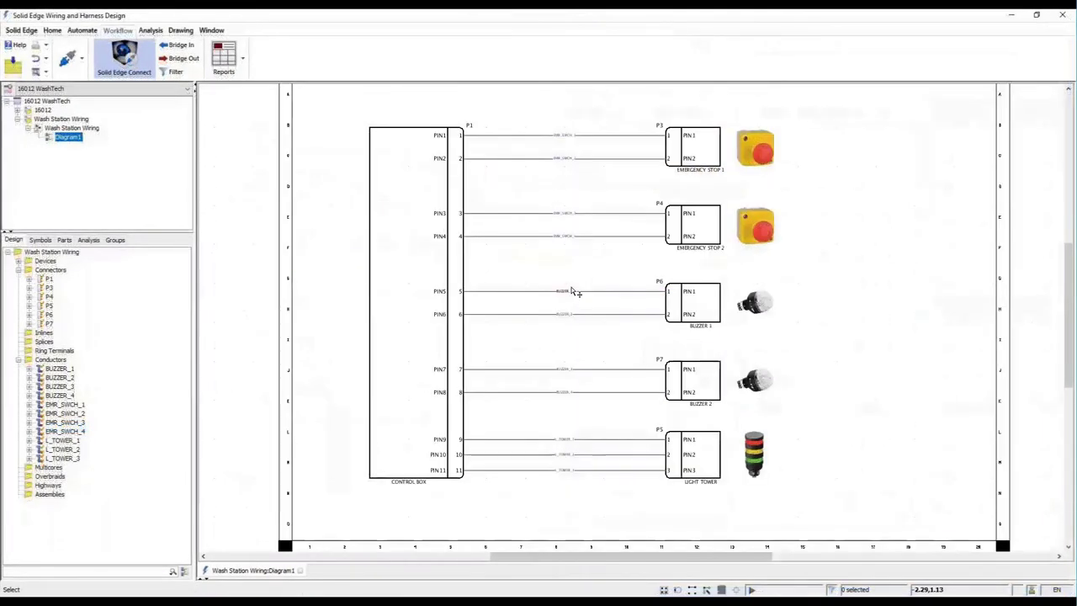
drag(453, 101, 676, 503)
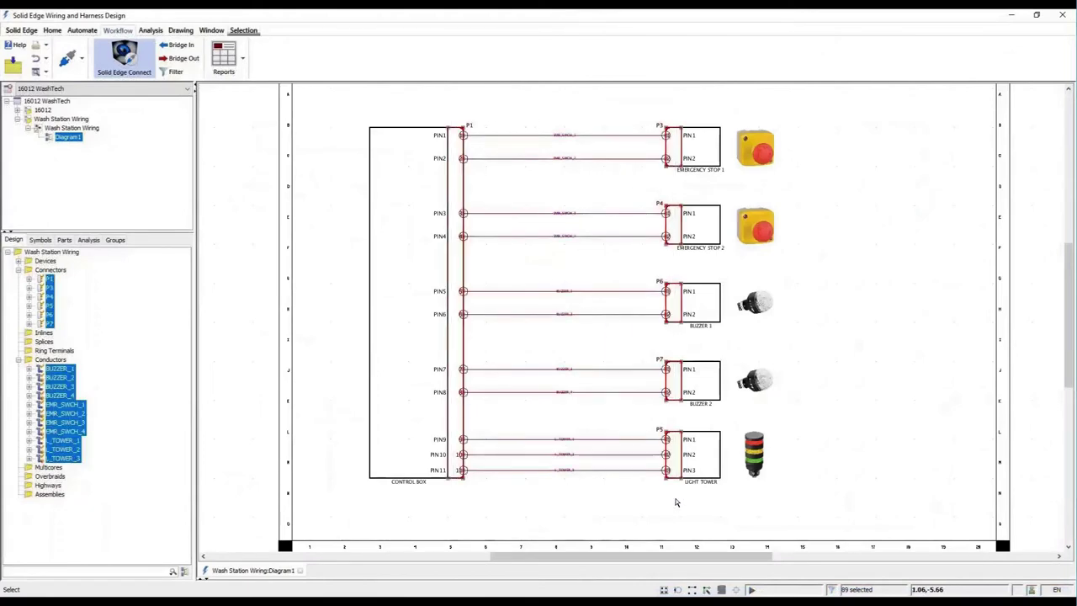
right_click(539, 182)
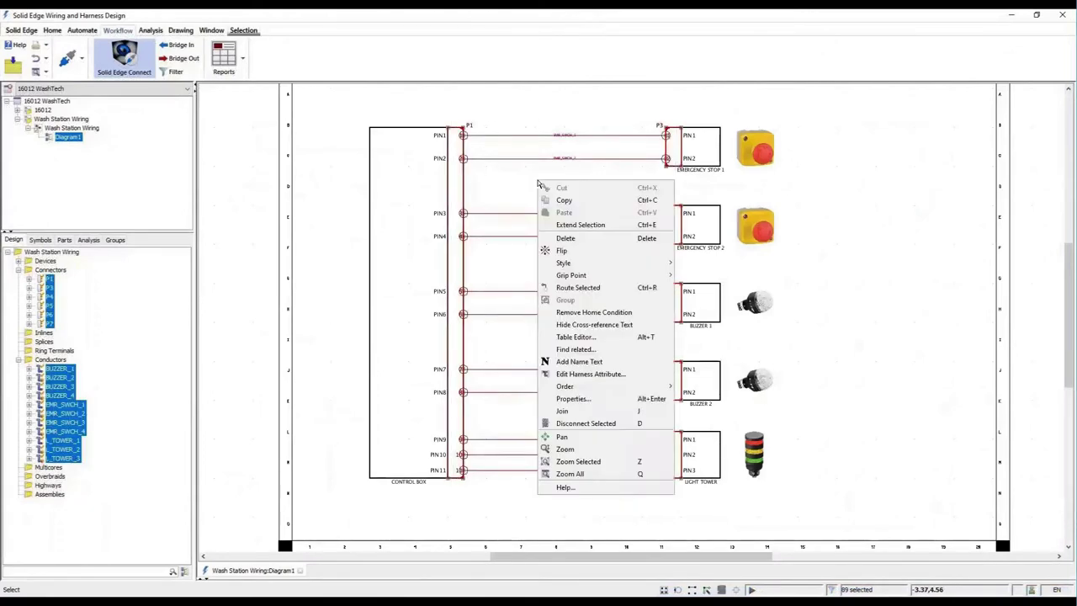
click(588, 374)
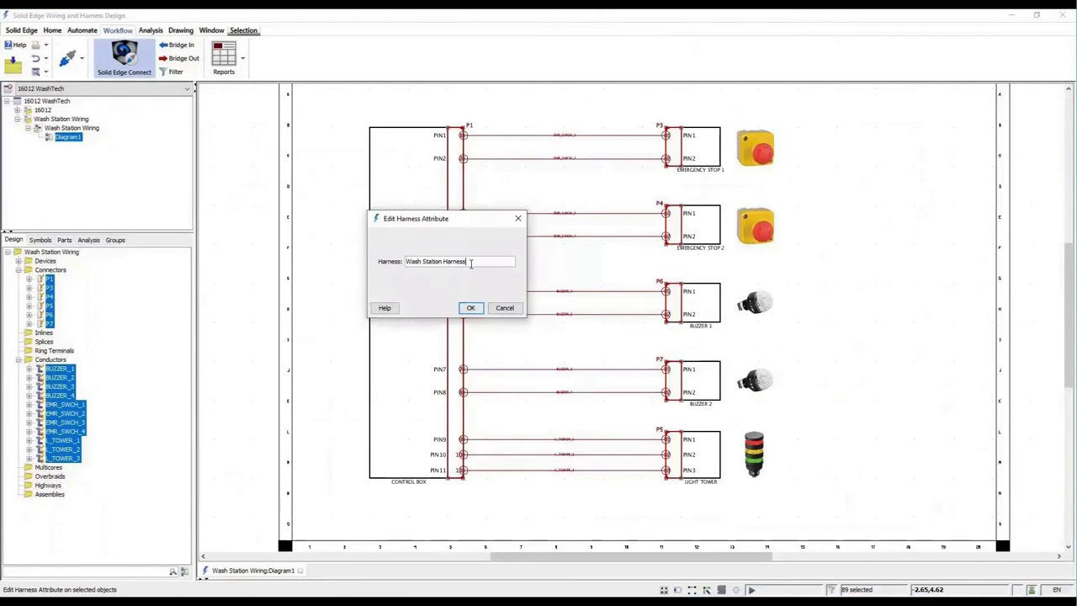
click(471, 307)
click(520, 273)
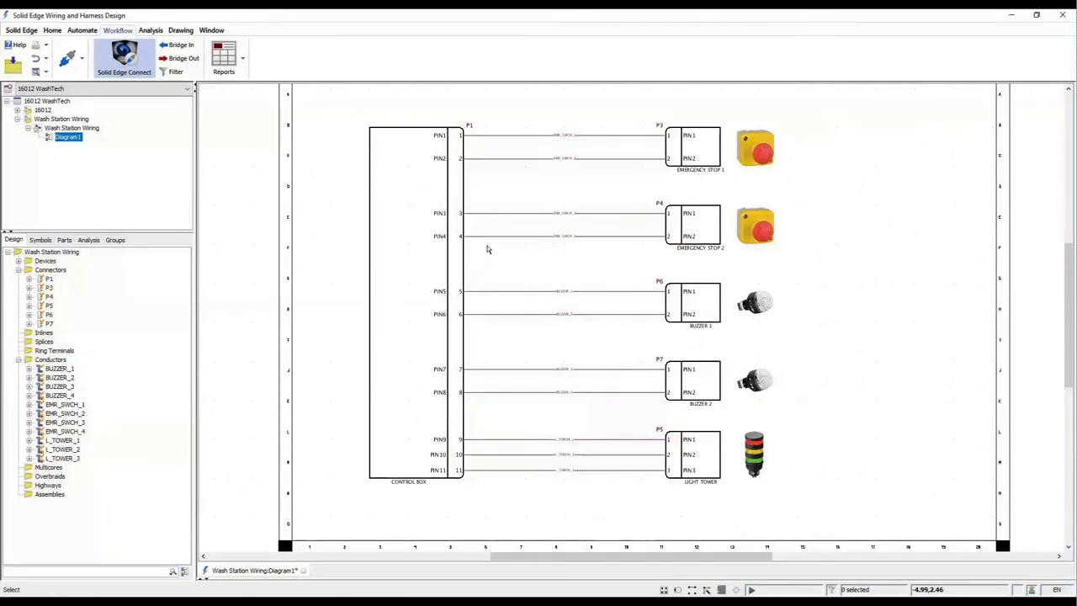
Save the Wash Station Wiring design and set the bridge export filter to the WASH STATION HARNESS harness.
click(11, 67)
click(175, 73)
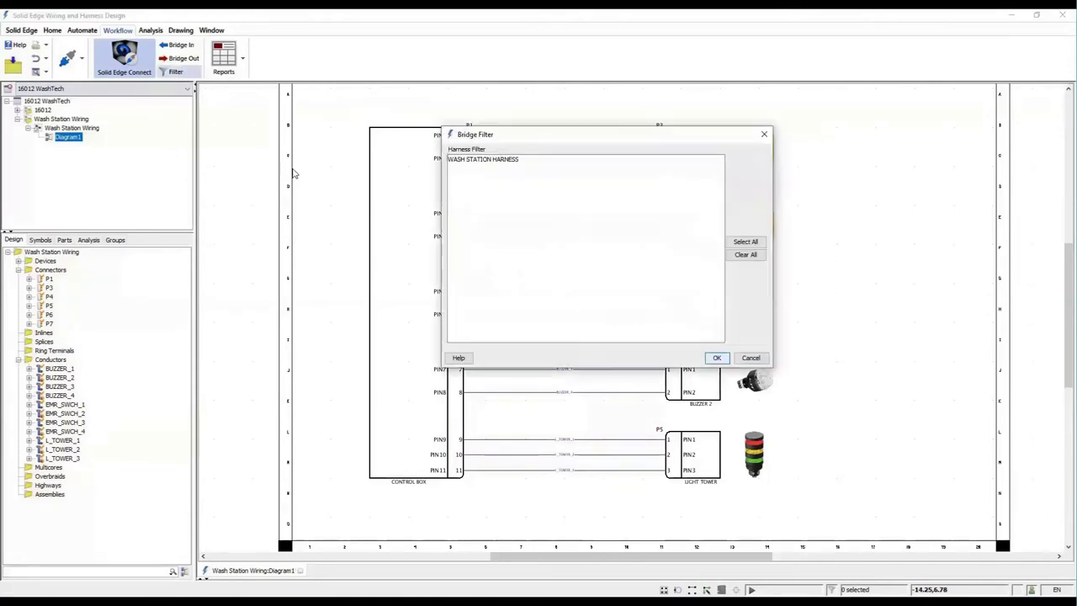
click(498, 160)
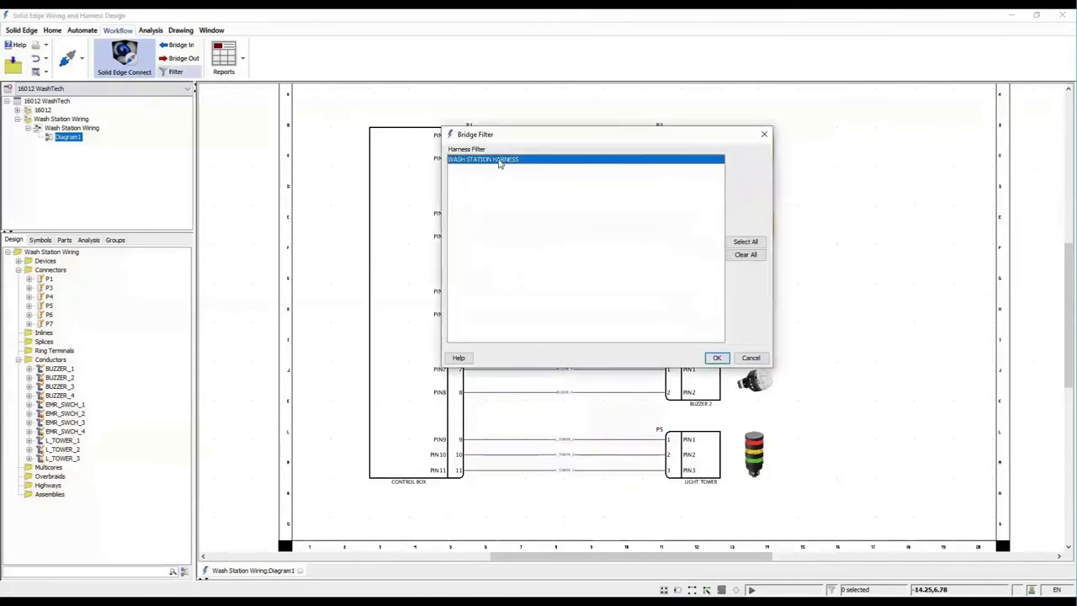
click(713, 358)
Bridge out the filtered wiring data to Electrical Routing, review the complete export report and close it.
click(187, 62)
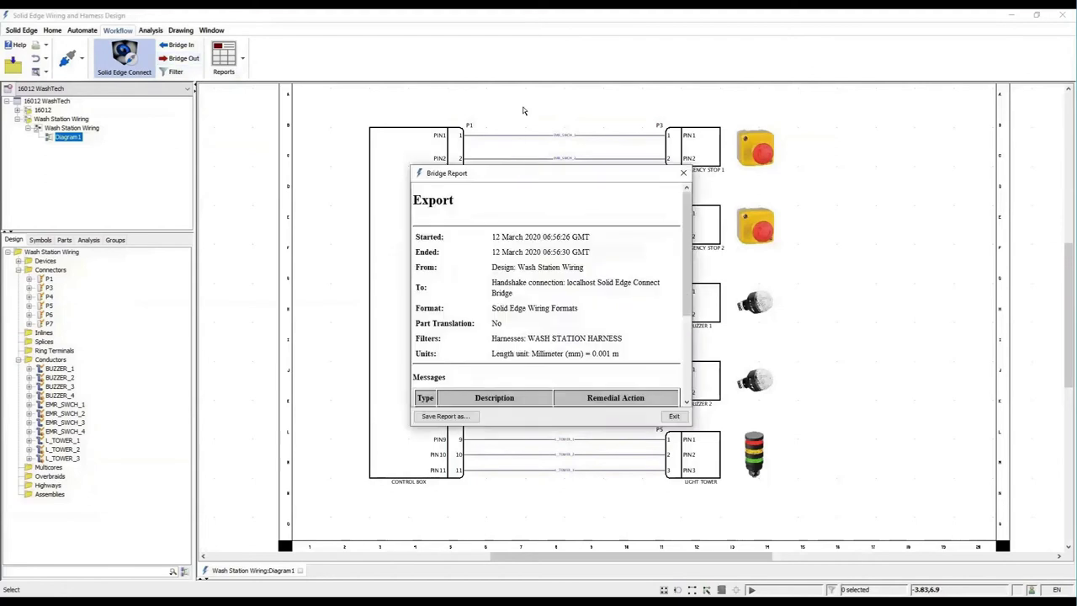
drag(693, 427, 828, 487)
scroll(744, 288, down, 1)
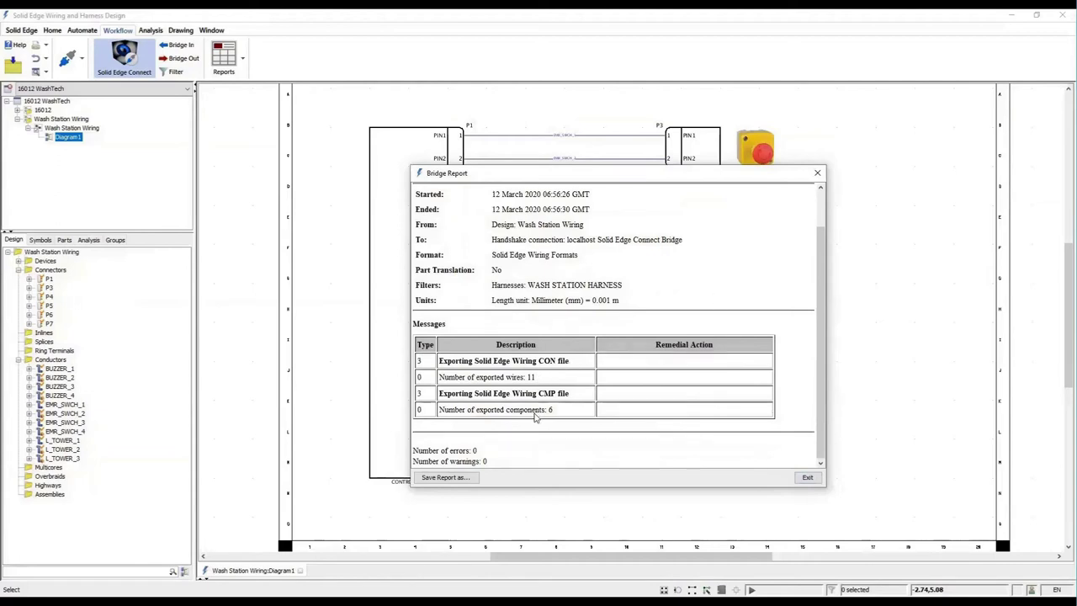
click(817, 173)
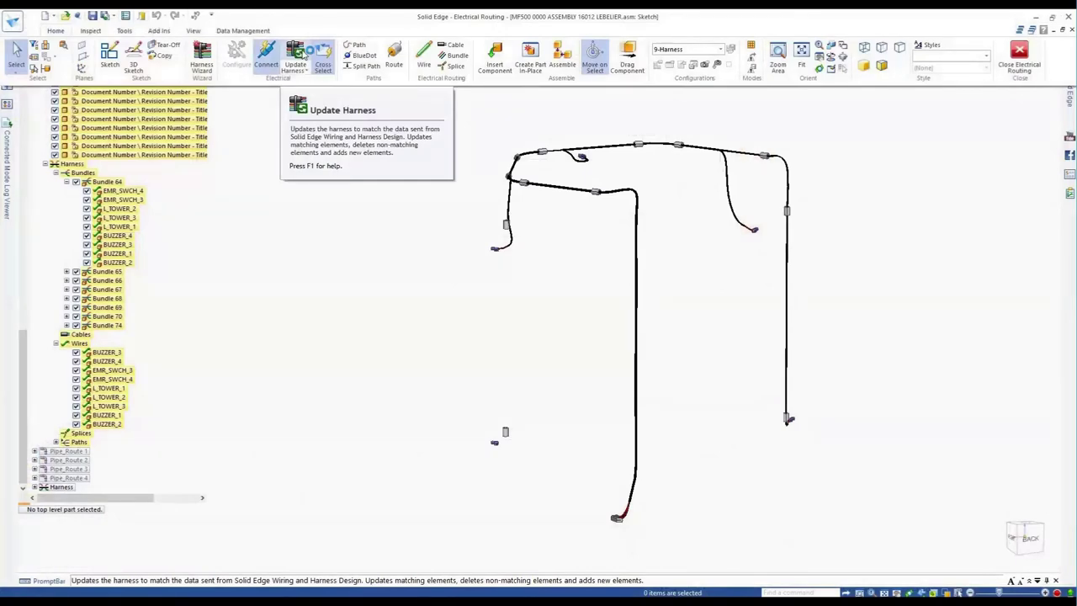
Switch to Electrical Routing and update the harness from the received wiring data, checking the terminal and component assignments before finishing.
click(302, 56)
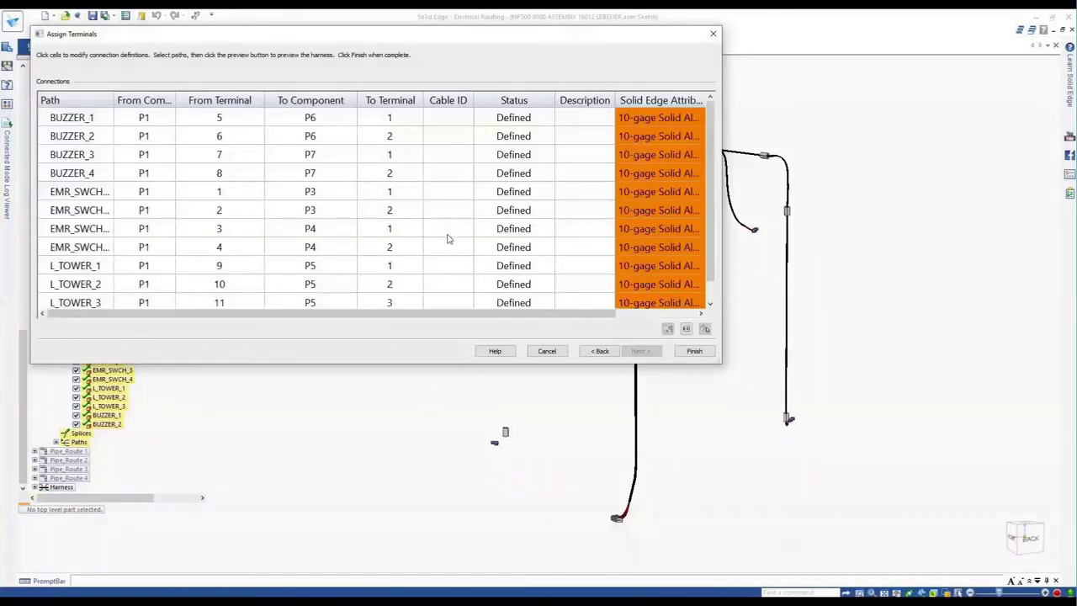
drag(715, 364, 719, 402)
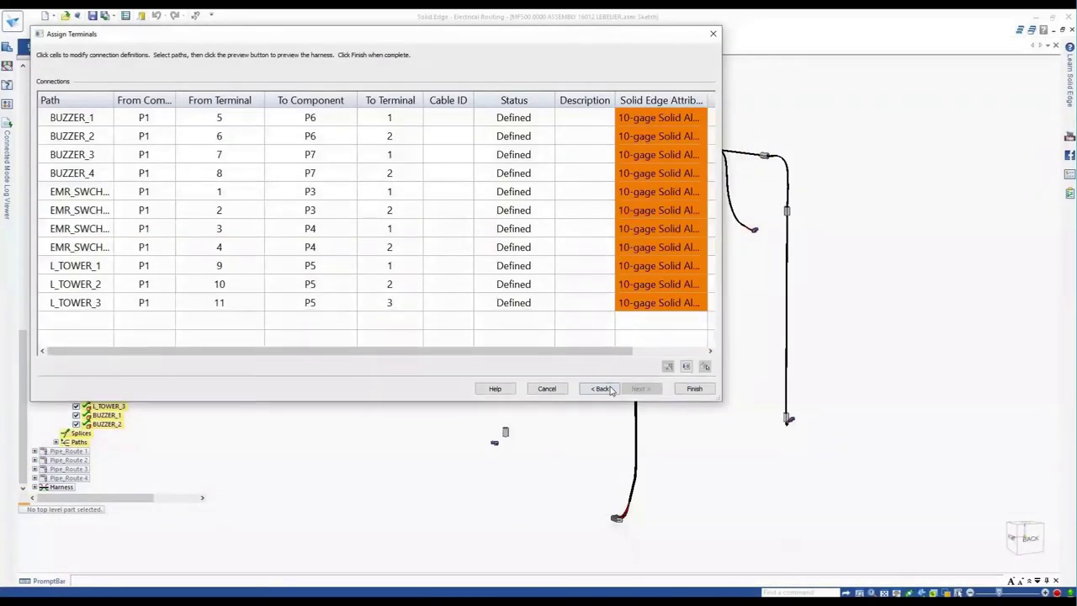
click(607, 390)
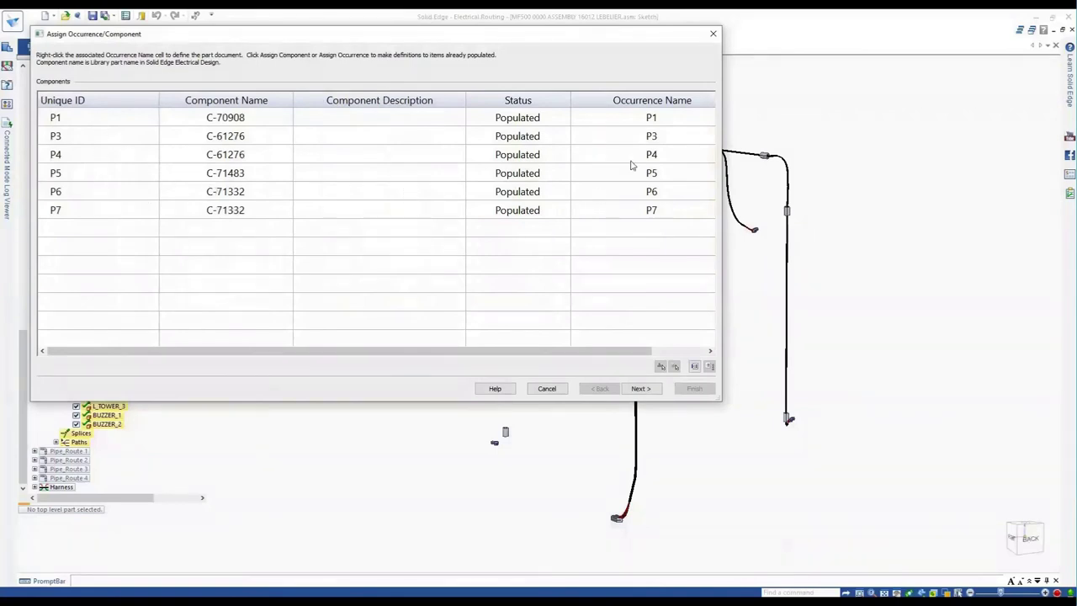
click(640, 388)
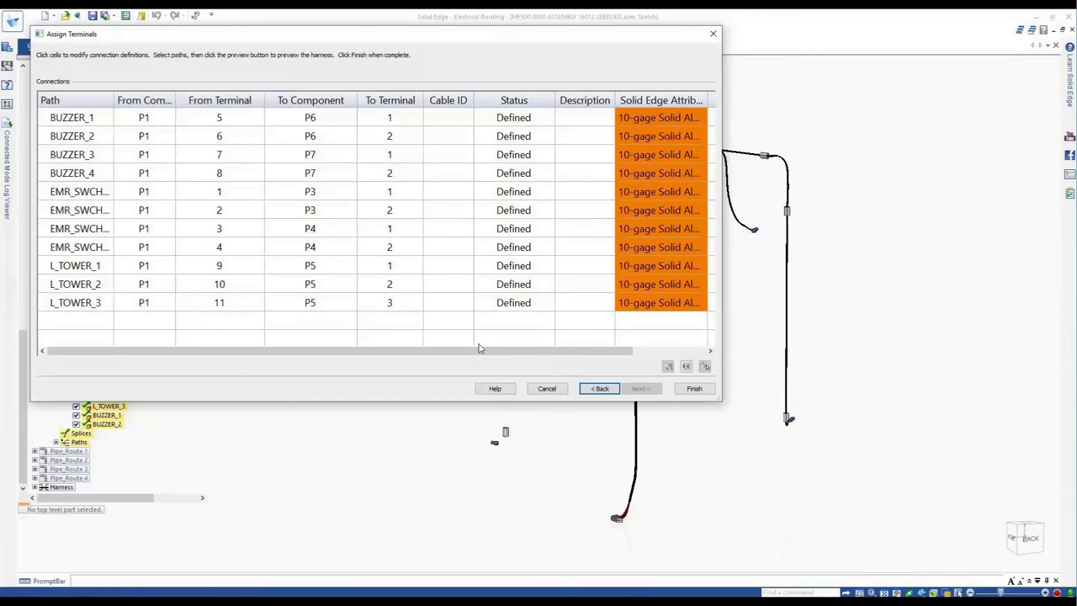
click(694, 388)
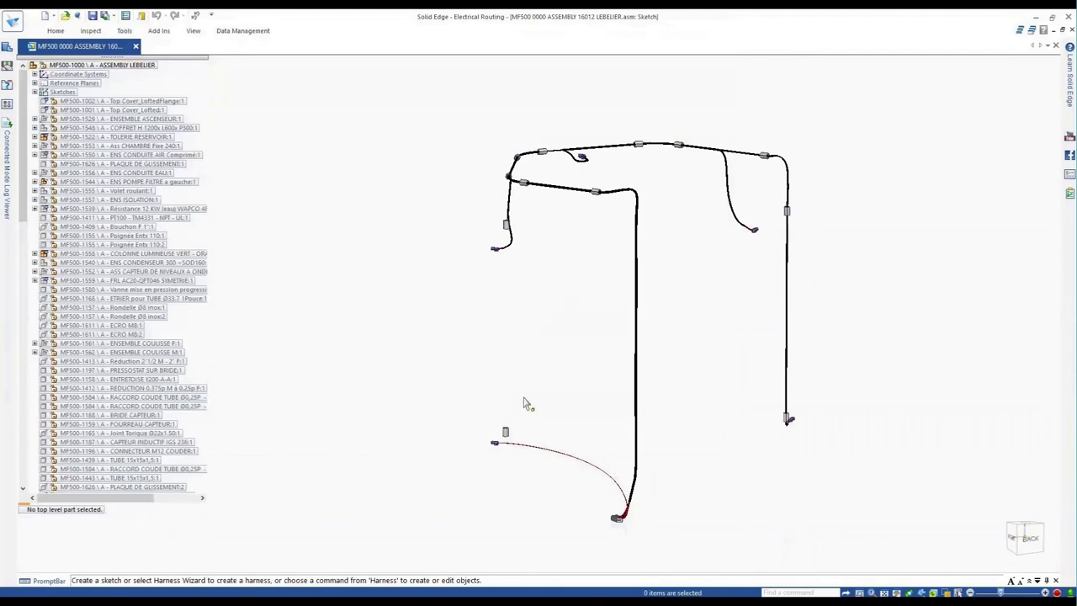
Bundle the new emergency stop wires running from P1 along the main trunk path, adding them to Bundle 64.
scroll(429, 360, up, 3)
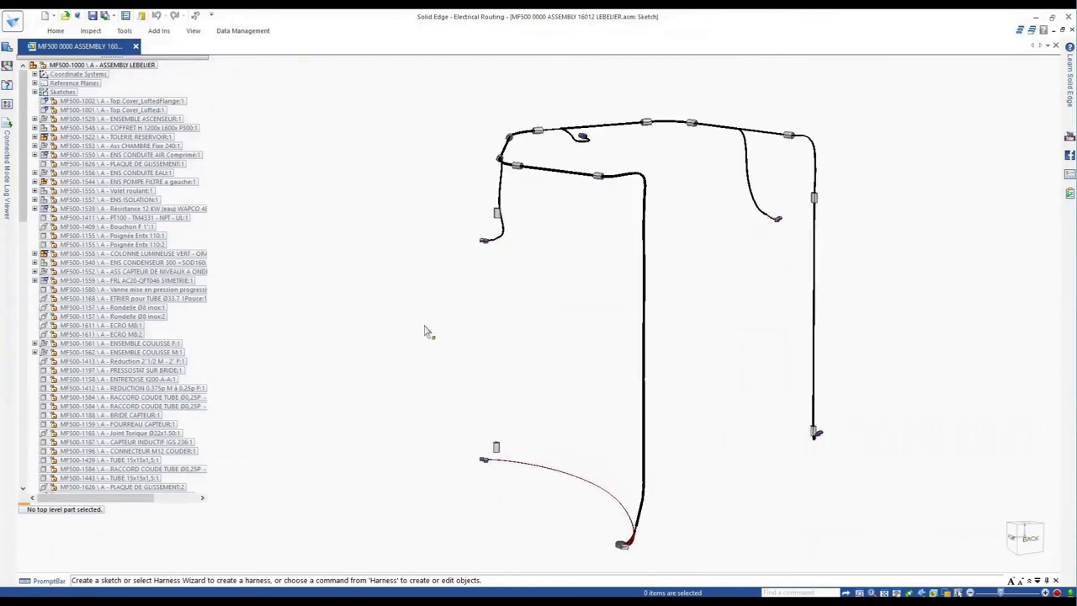
right_click(405, 295)
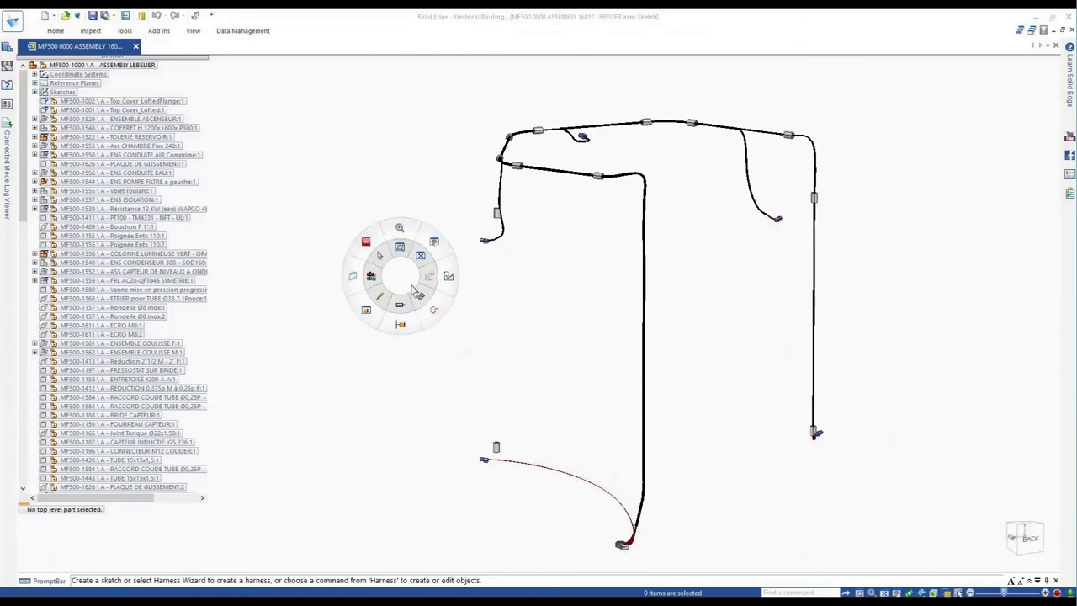
click(423, 299)
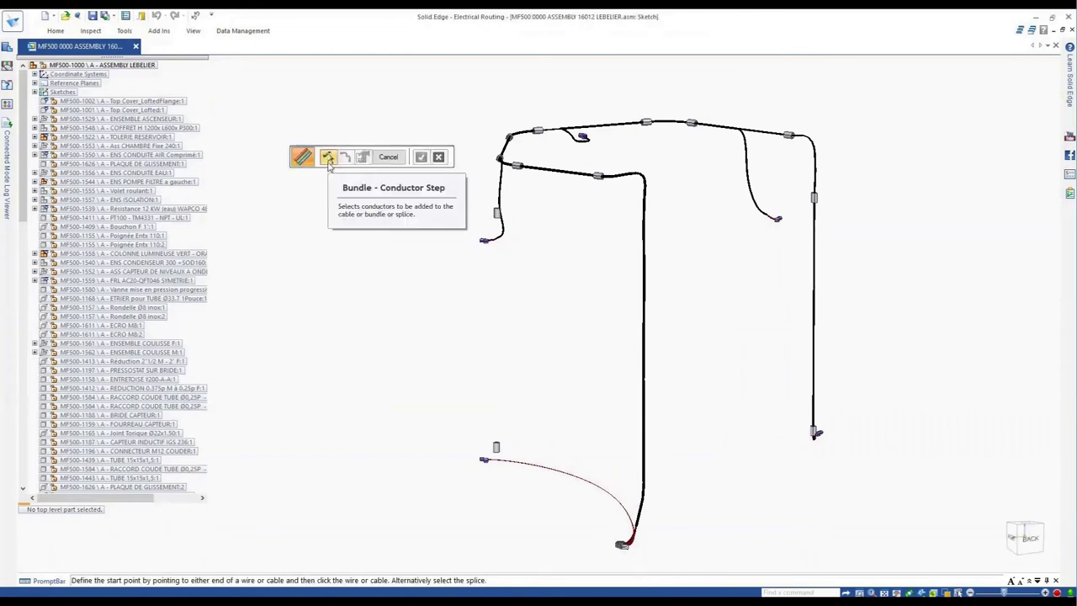
click(630, 516)
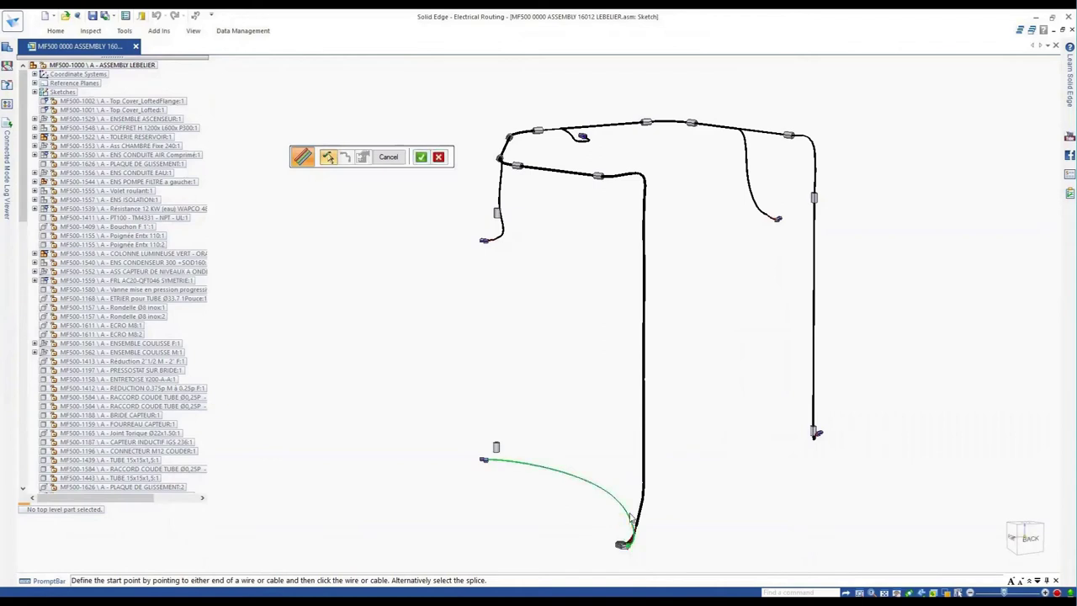
right_click(613, 453)
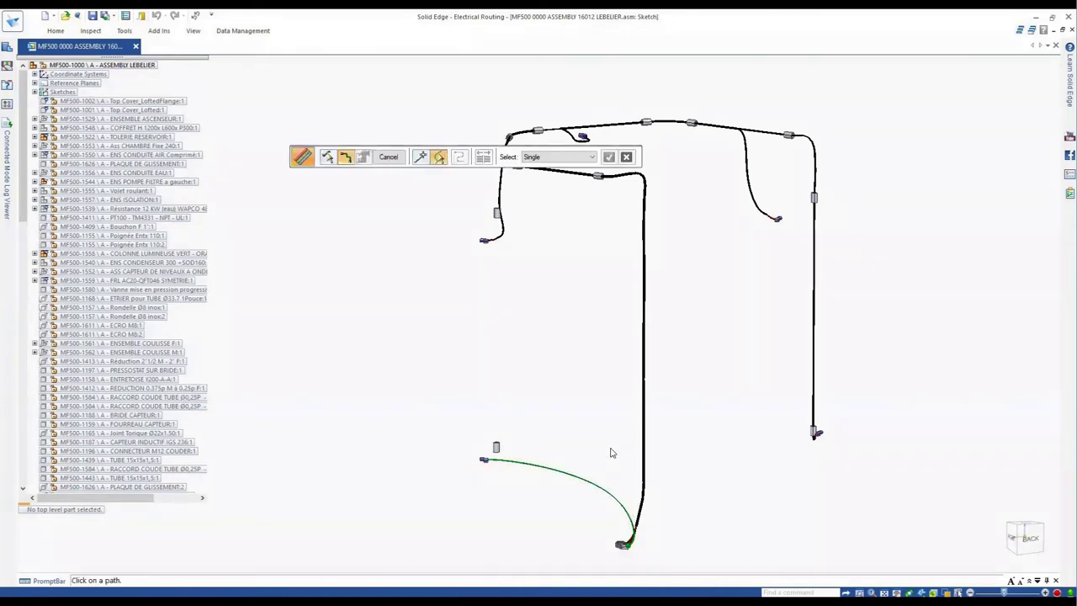
click(639, 524)
right_click(564, 346)
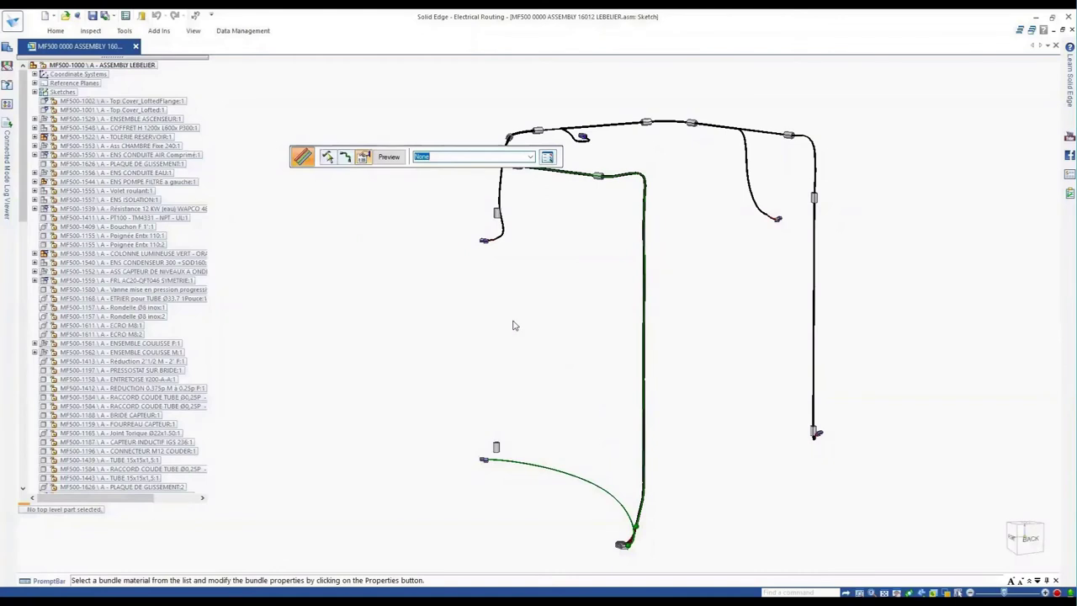
click(385, 159)
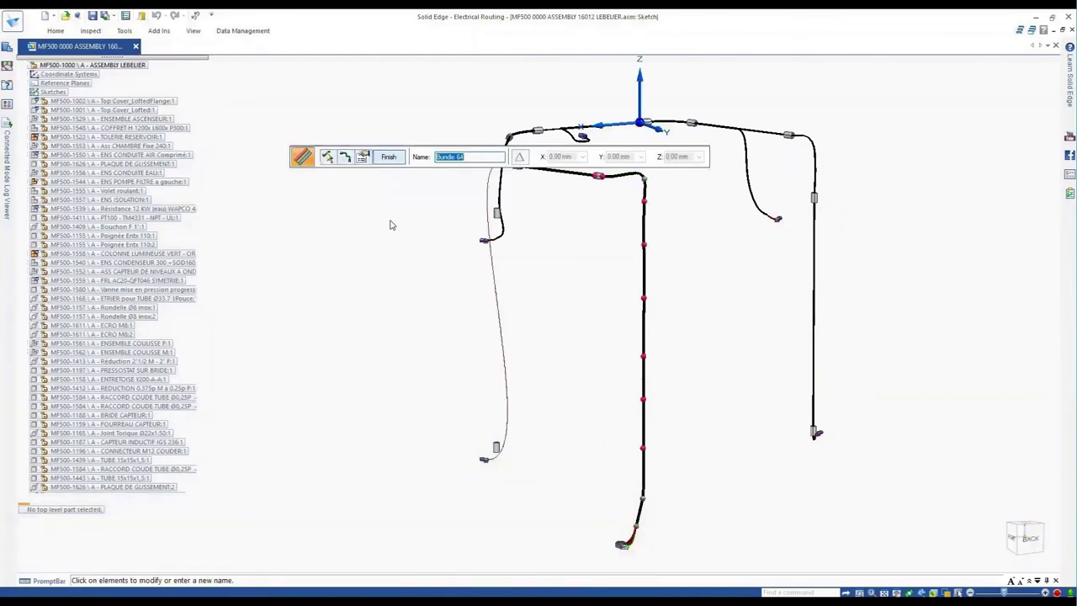
click(388, 157)
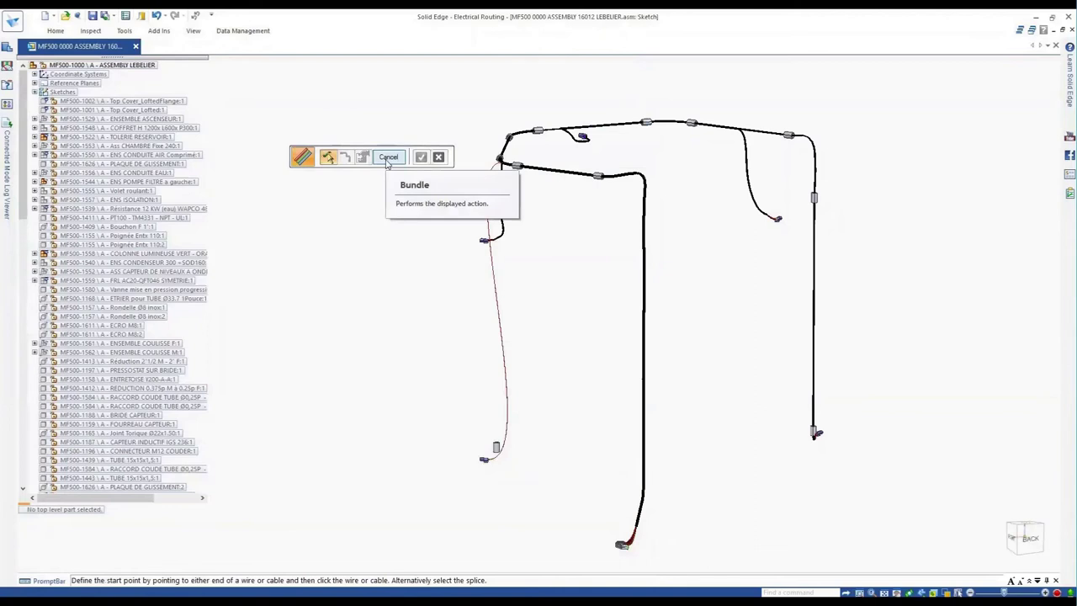
click(390, 160)
Show all hidden paths and bundle the two emergency stop wires along the vertical branch path down to connector P3.
right_click(373, 308)
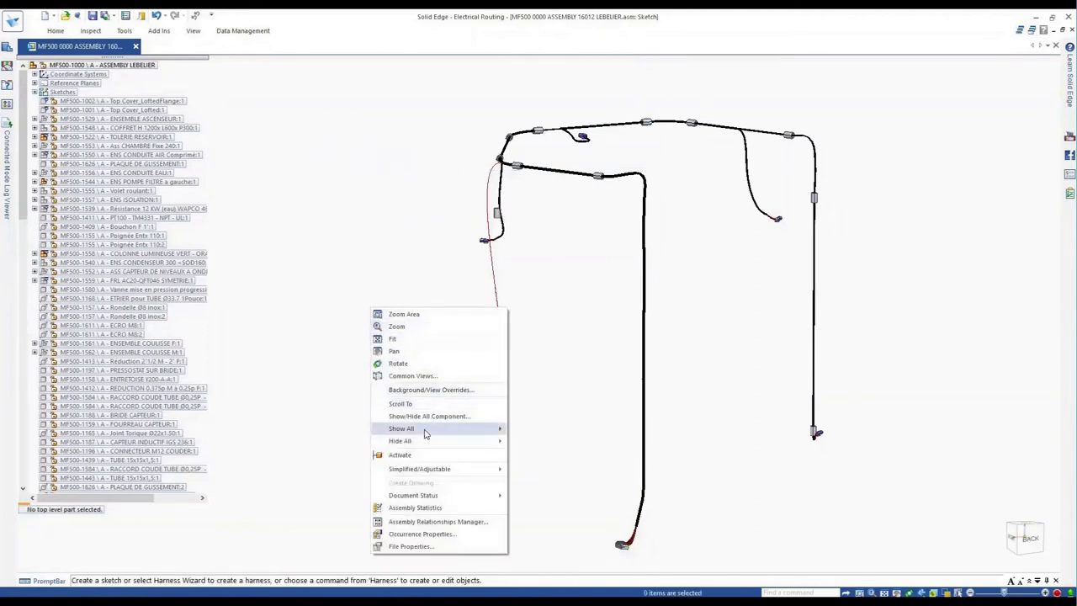
mouse_move(475, 428)
click(546, 467)
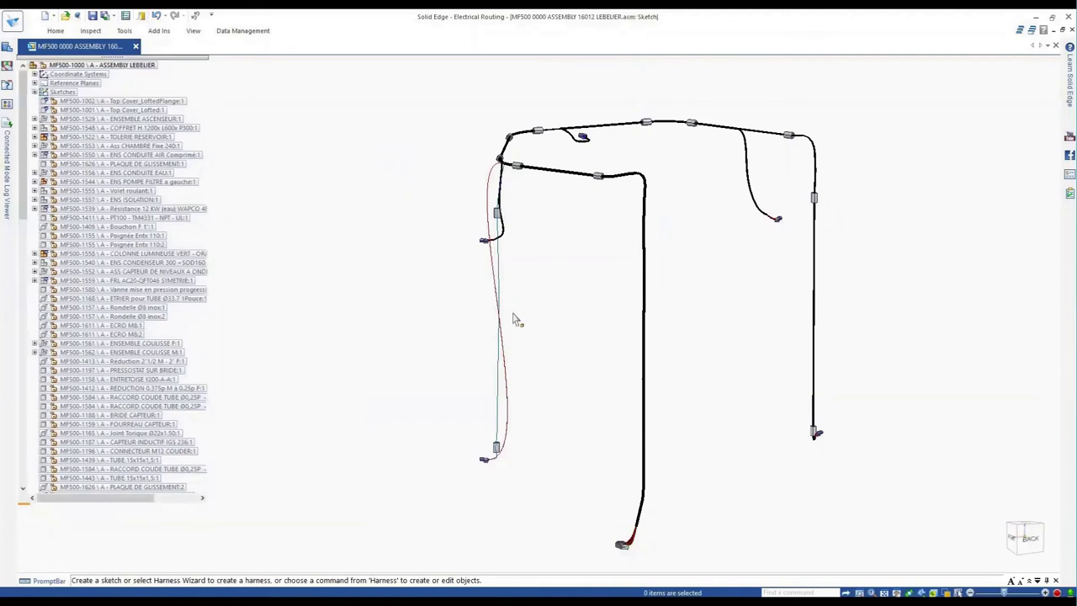
right_click(329, 221)
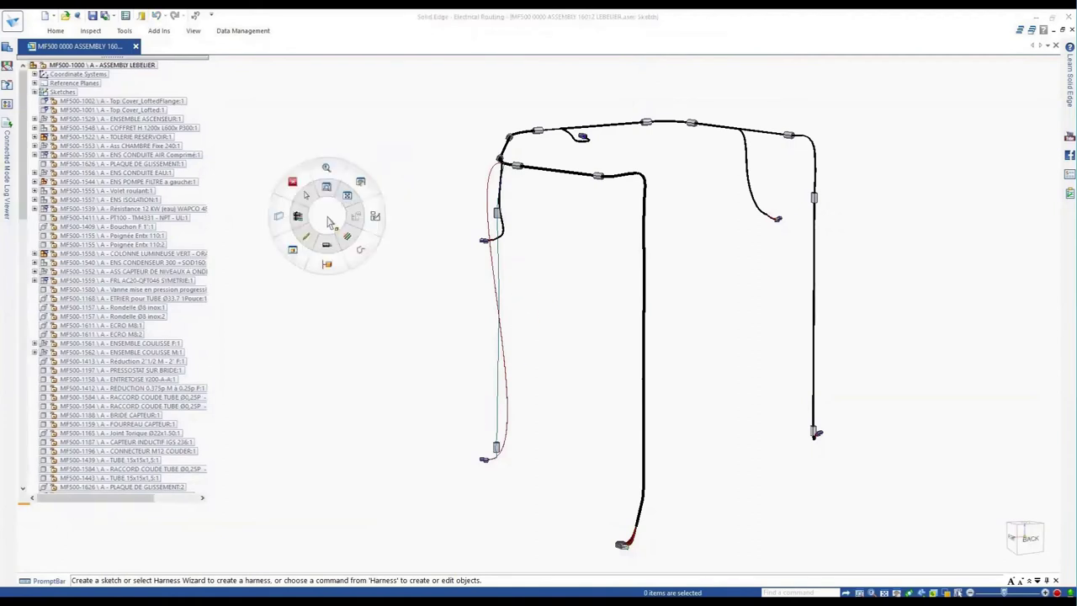
click(360, 235)
click(486, 173)
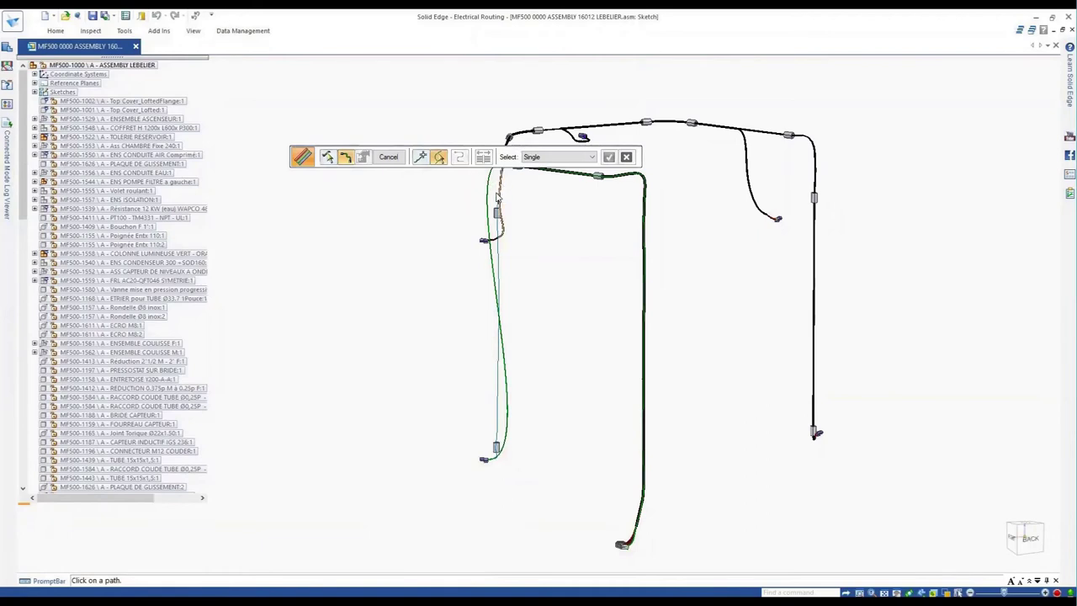
click(496, 198)
right_click(440, 189)
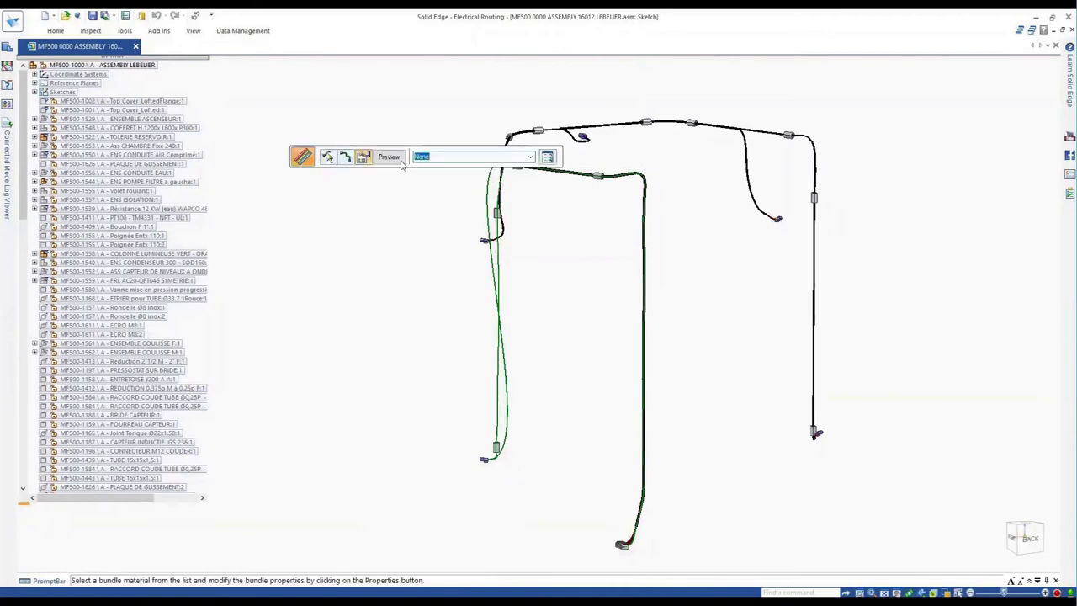
click(397, 160)
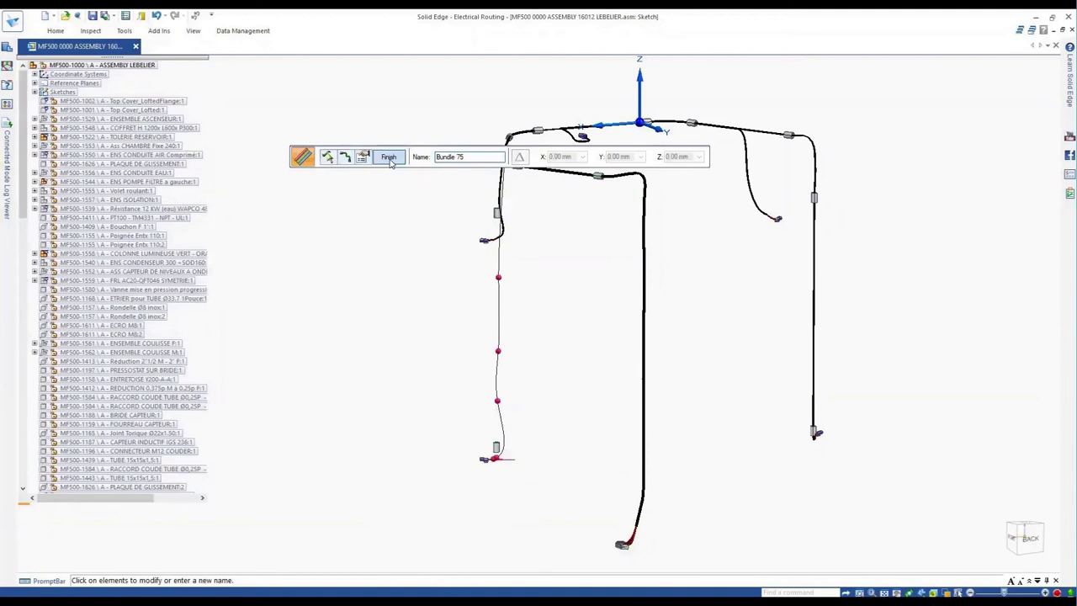
click(389, 158)
key(Escape)
Edit the path of wire EMR_SWCH_2 at connector P3, adjusting the curve's end condition between the terminal and the bundle.
scroll(496, 460, up, 12)
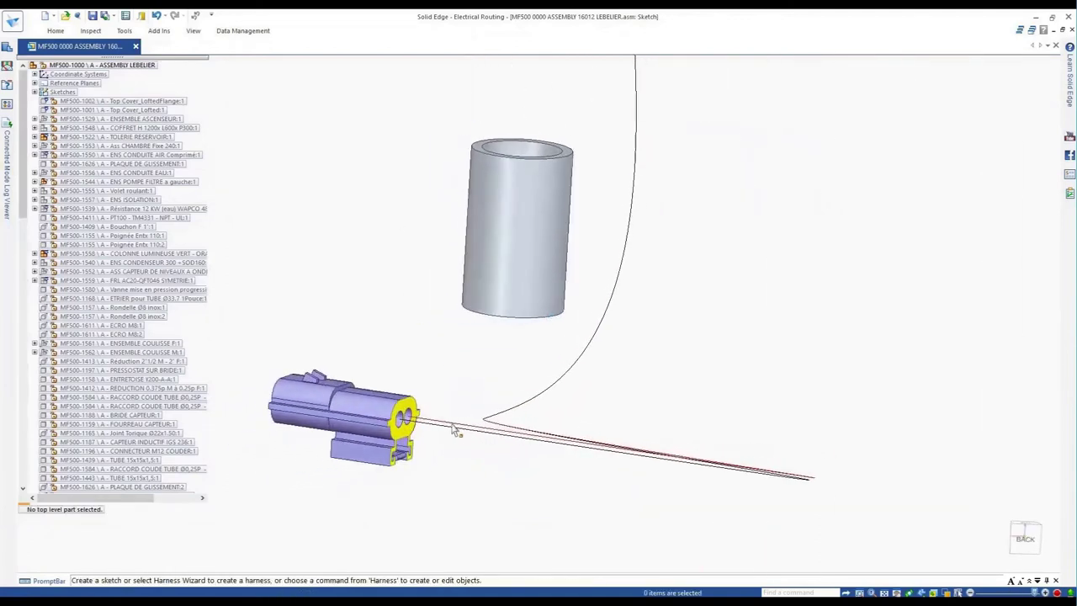
click(452, 428)
right_click(452, 427)
click(502, 379)
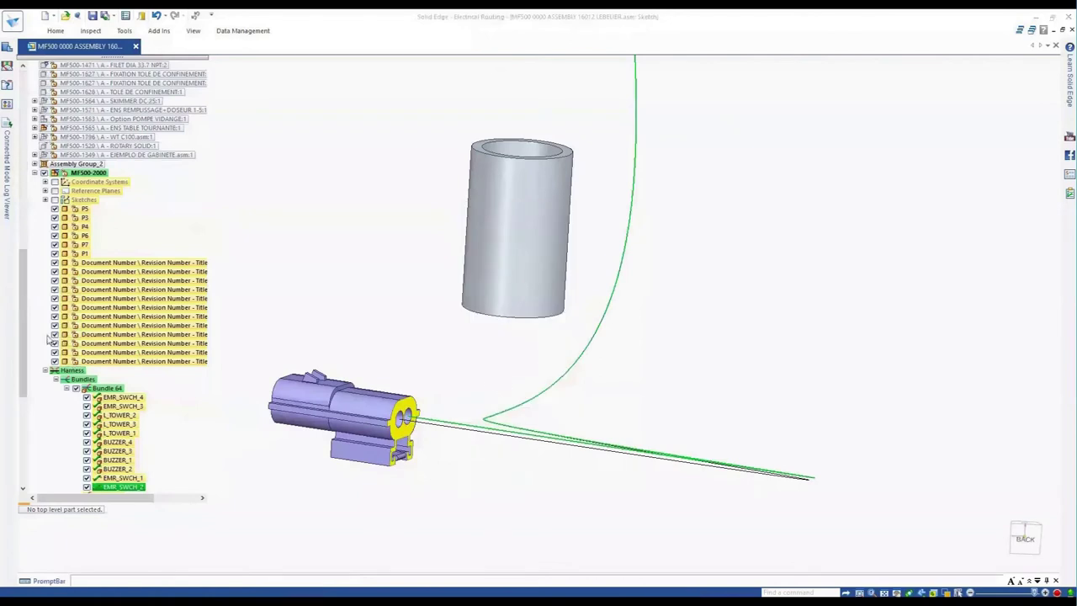
click(279, 243)
click(276, 337)
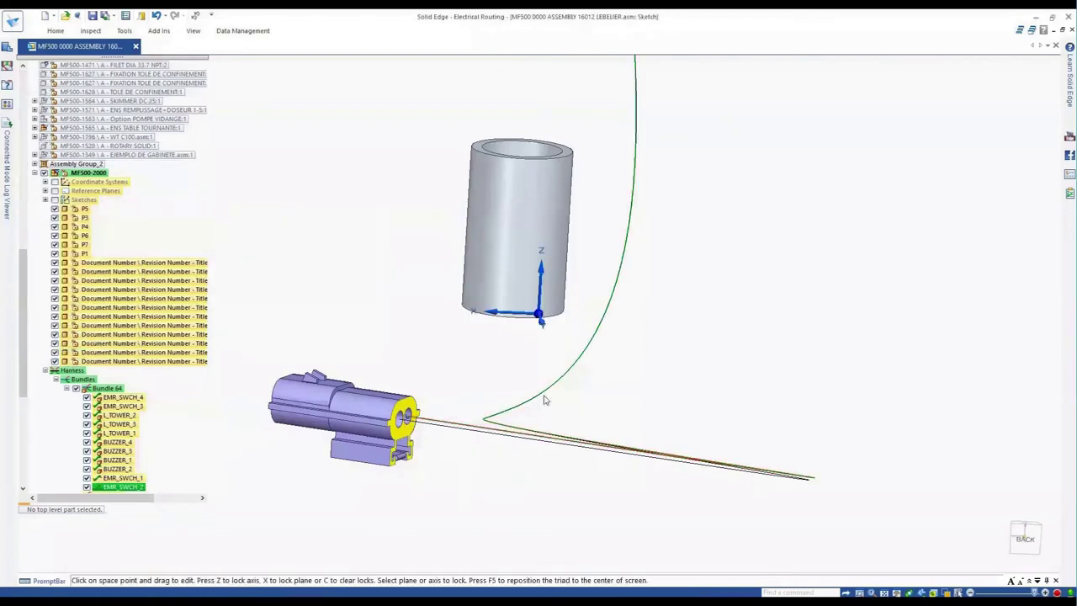
click(344, 159)
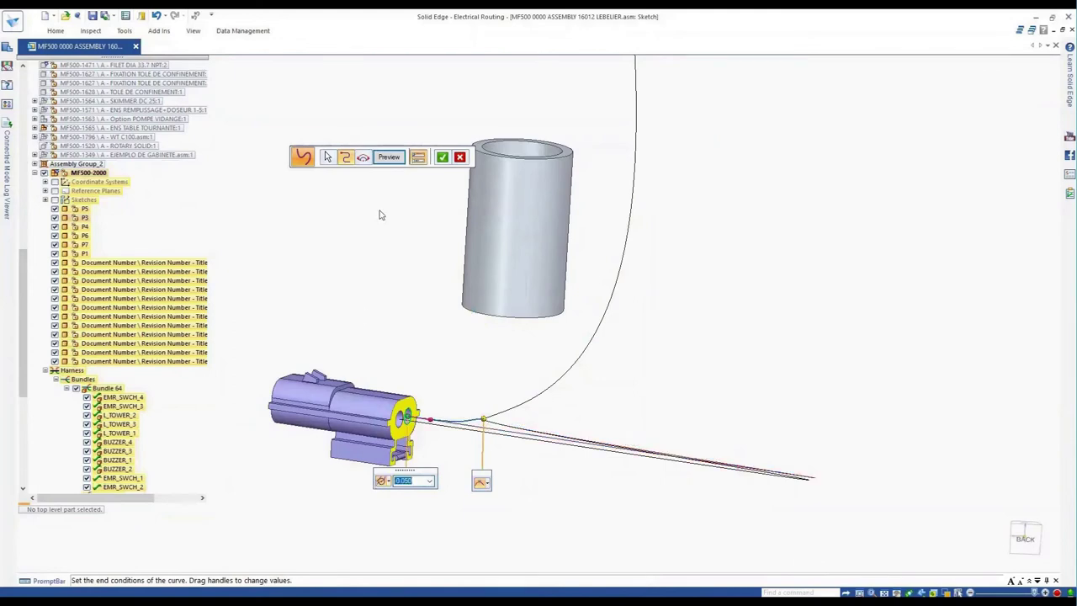
click(387, 158)
click(387, 158)
Edit the path of wire EMR_SWCH_1 at connector P3, setting the curve's end condition value to -.05.
click(457, 429)
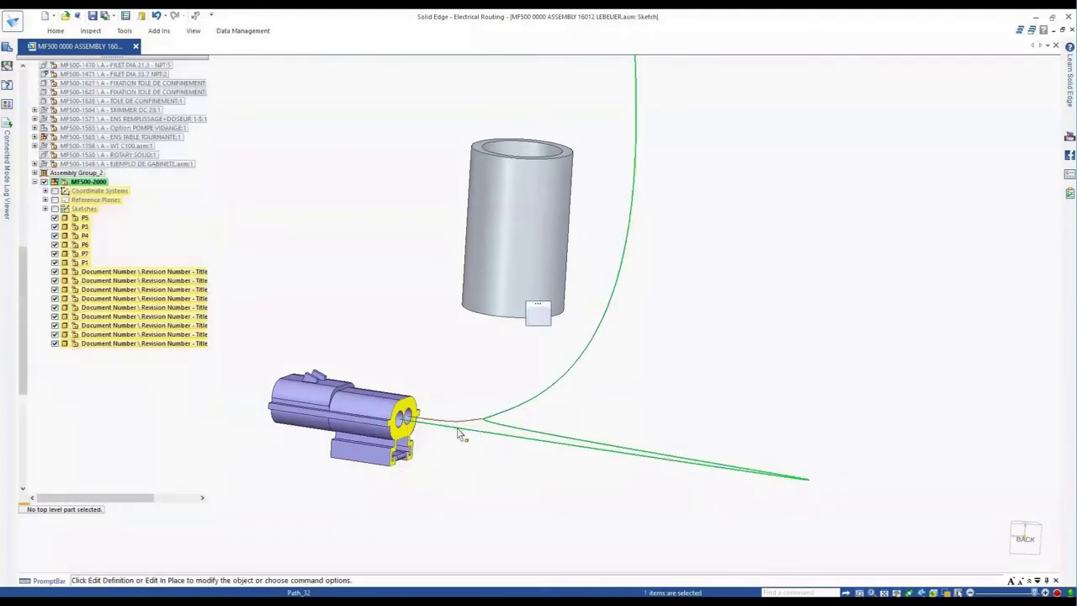
right_click(449, 403)
click(476, 353)
click(318, 242)
click(289, 338)
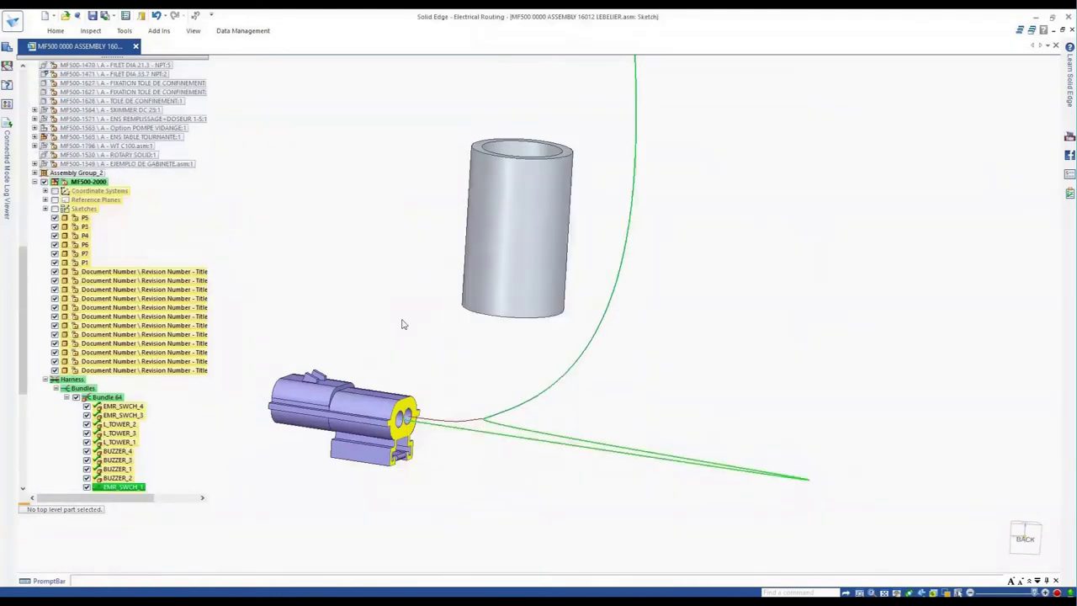
click(345, 157)
text(-.05)
key(Return)
click(389, 162)
click(393, 158)
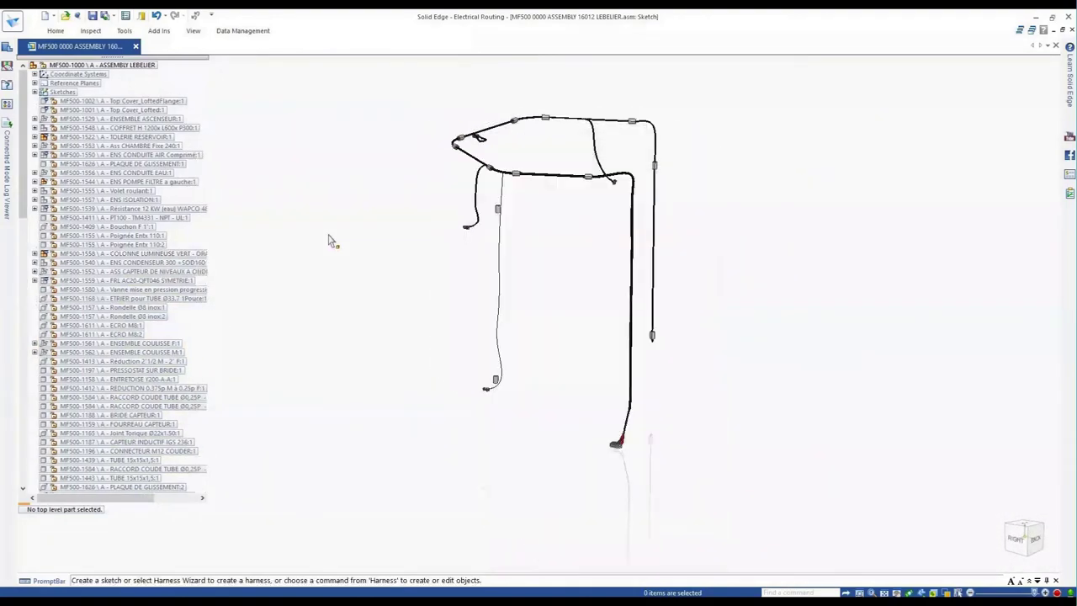
Review the properties of wire EMR_SWCH_1, including its general attributes, connected terminals, and computed true and cut lengths.
drag(26, 202, 30, 463)
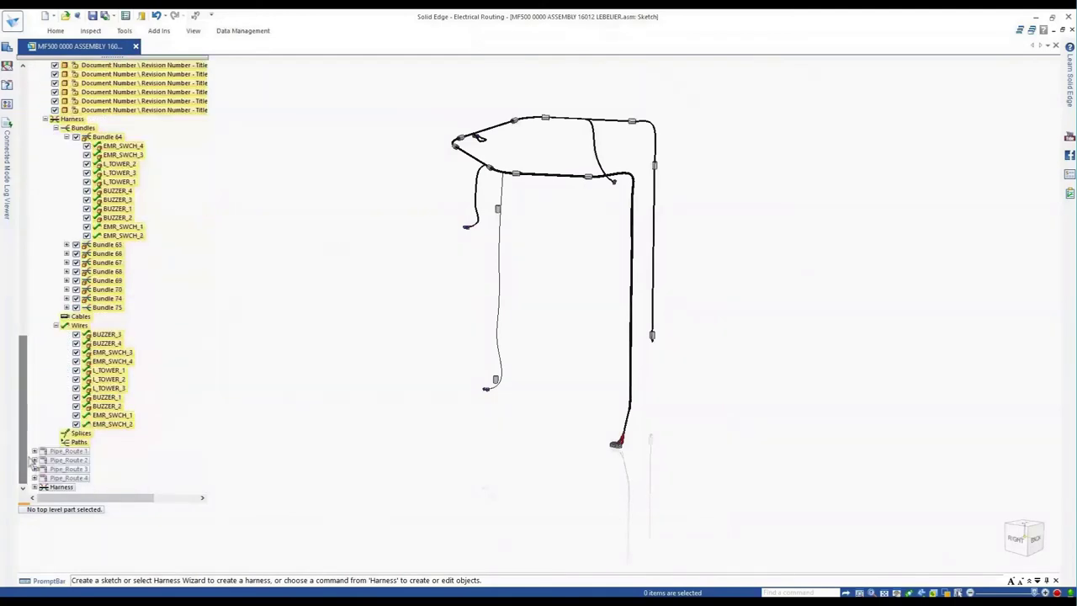
right_click(116, 415)
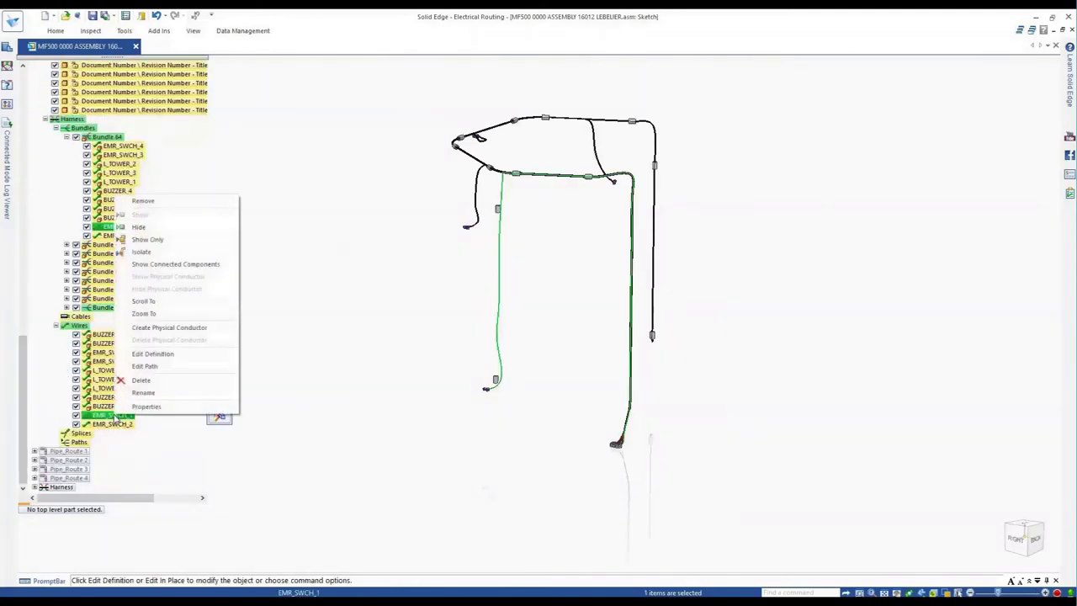
click(146, 407)
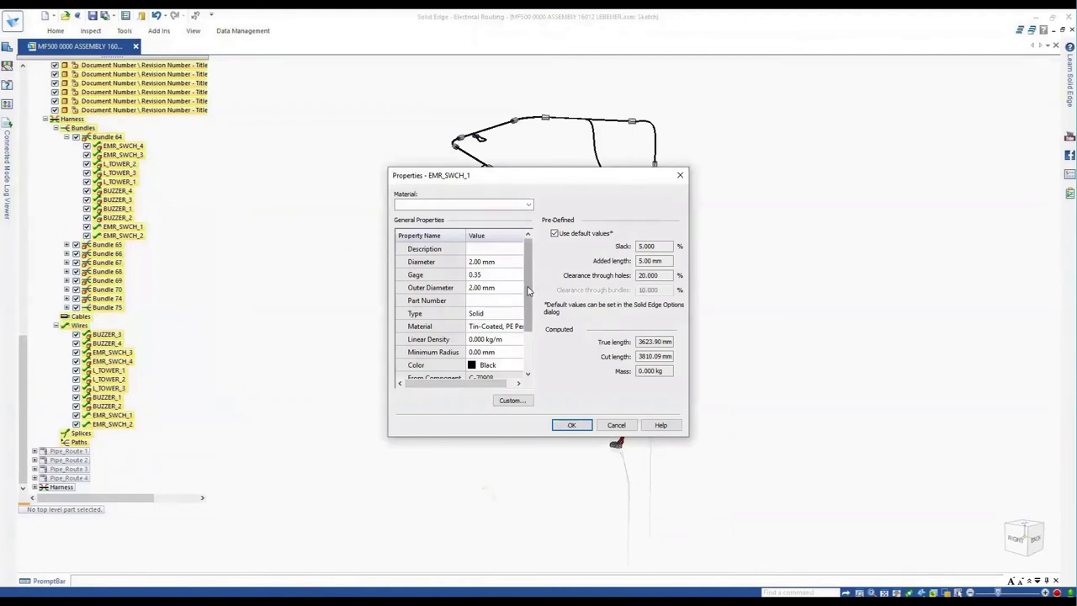
scroll(528, 290, down, 1)
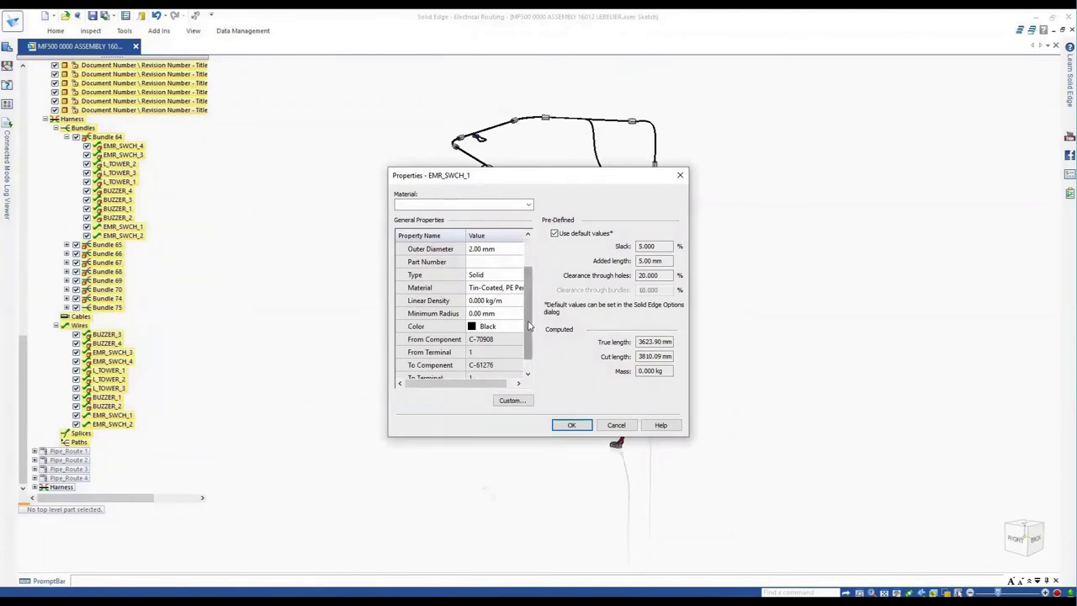
scroll(528, 349, down, 1)
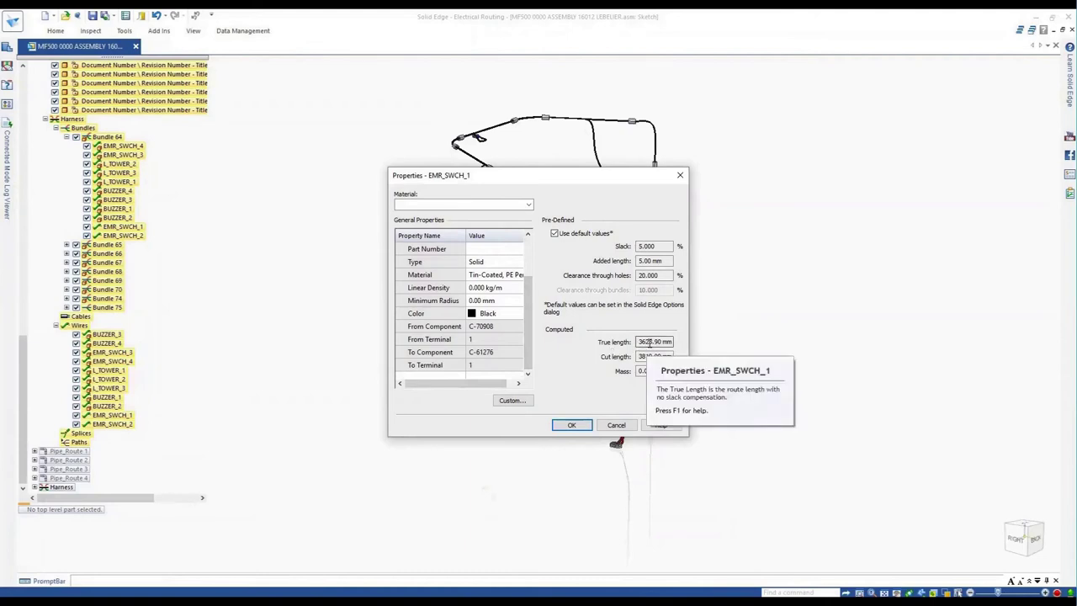
mouse_move(644, 361)
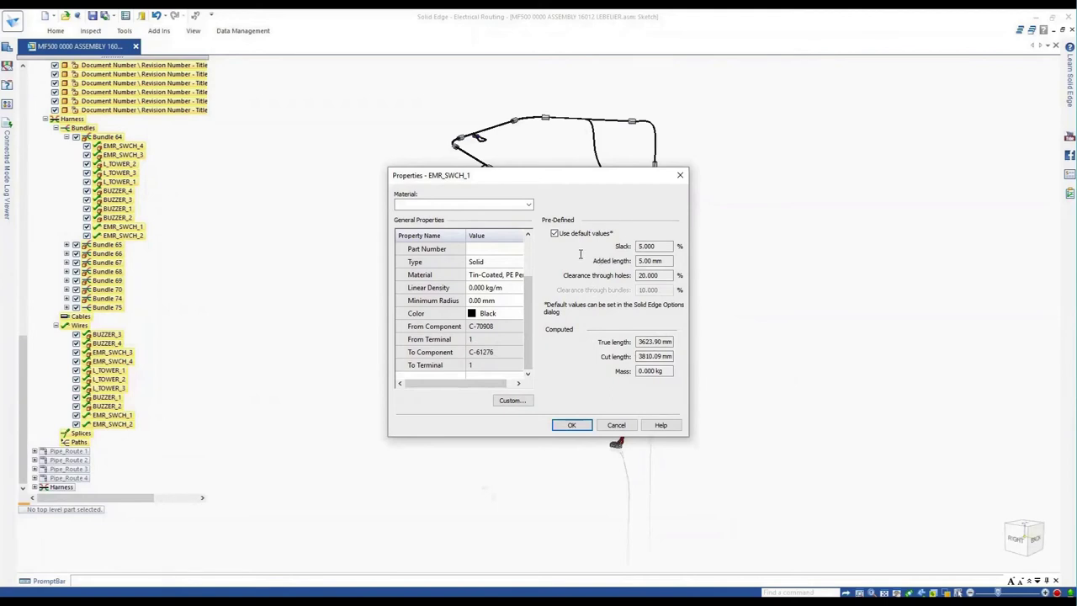
click(569, 425)
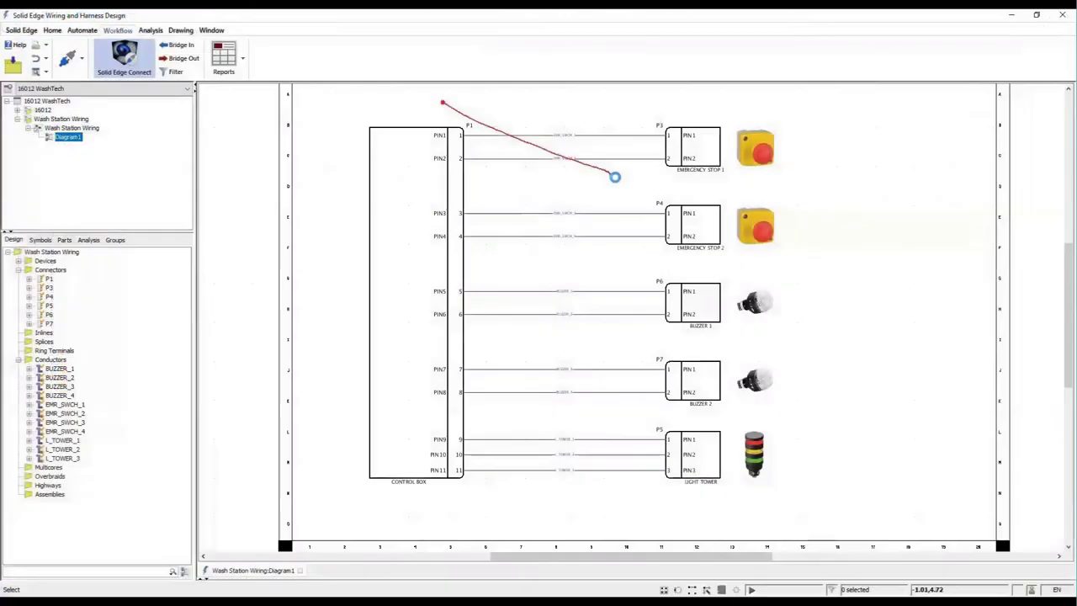
Switch to Solid Edge Wiring and Harness Design and remove the assigned library part from conductor EMR_SWCH_2 in its properties.
middle_drag(615, 176, 677, 197)
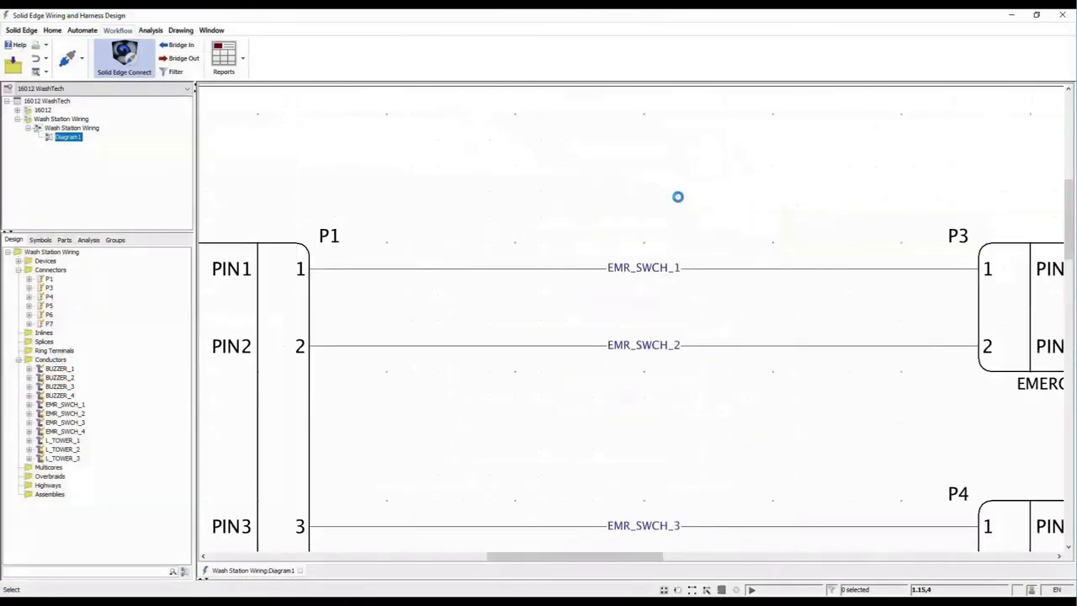
right_click(516, 345)
click(562, 529)
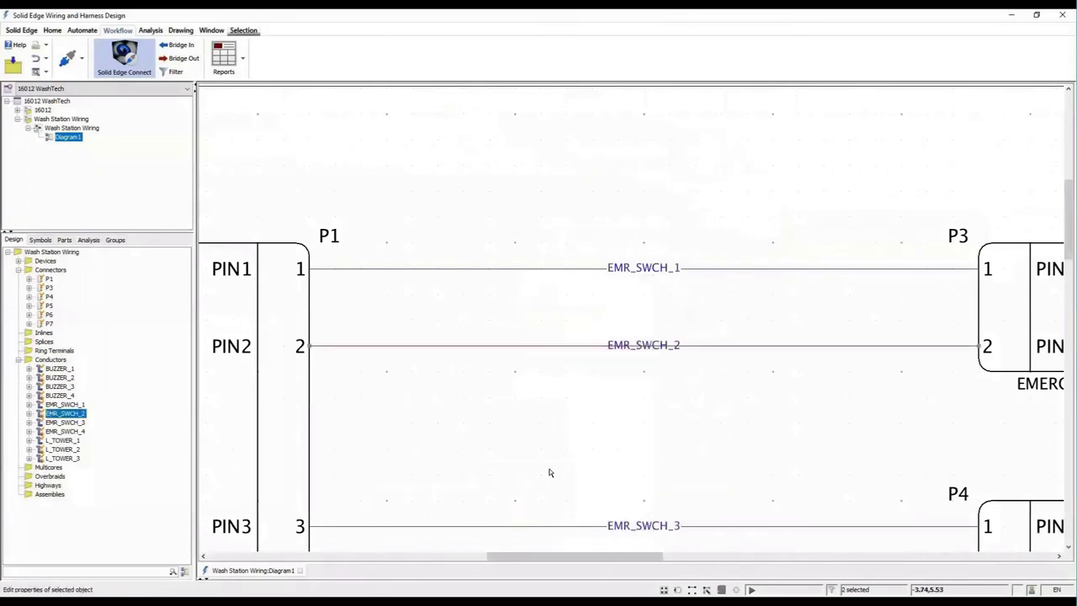
click(872, 194)
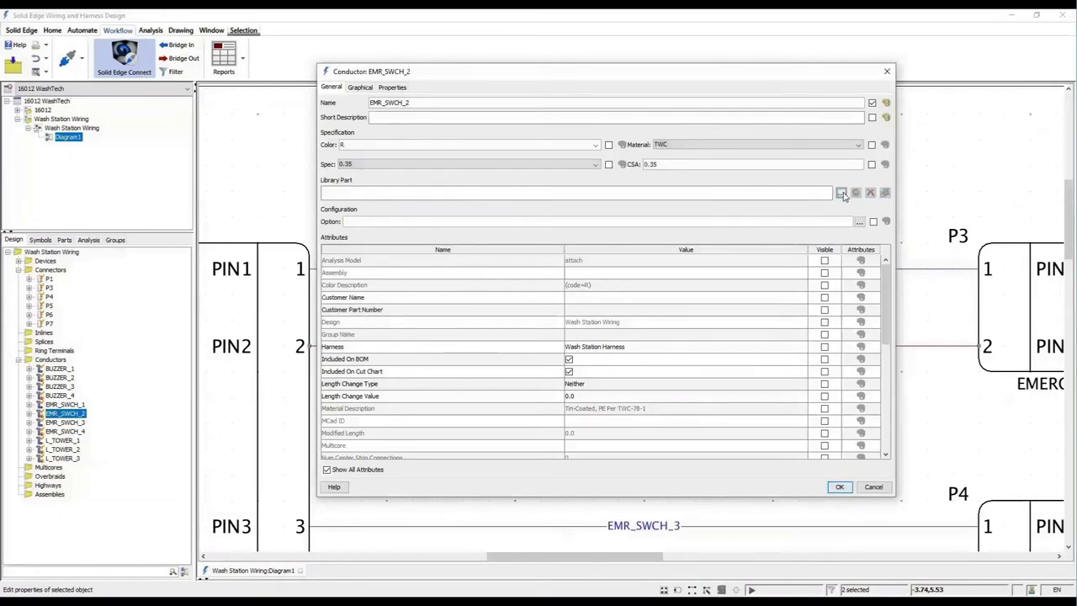
Search the library for a replacement part by internal part number "w", with the wire color and wire spec filters removed.
click(840, 194)
click(689, 121)
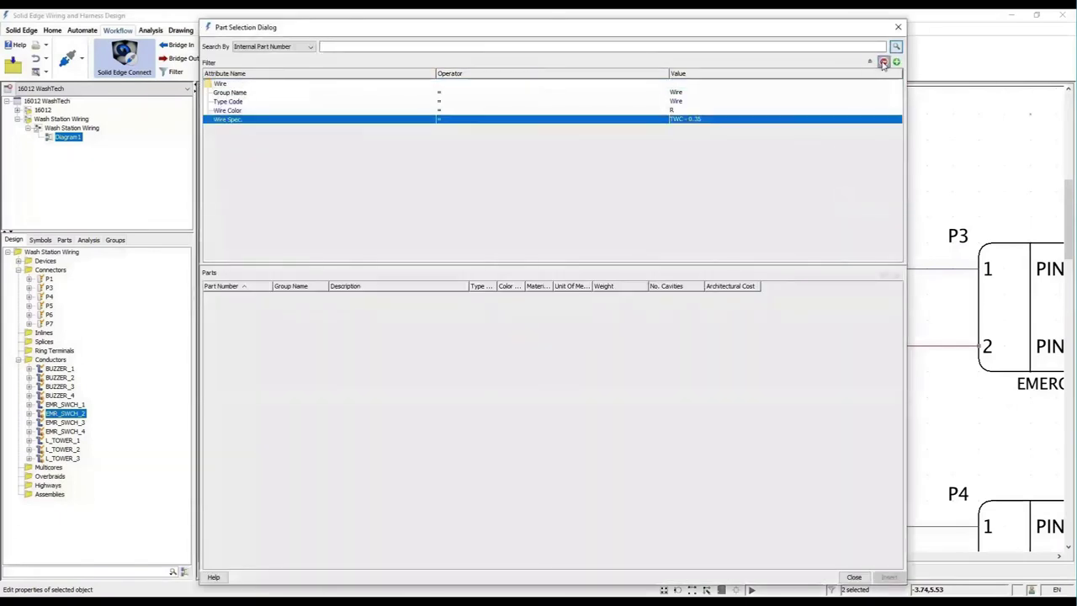
click(882, 62)
click(882, 61)
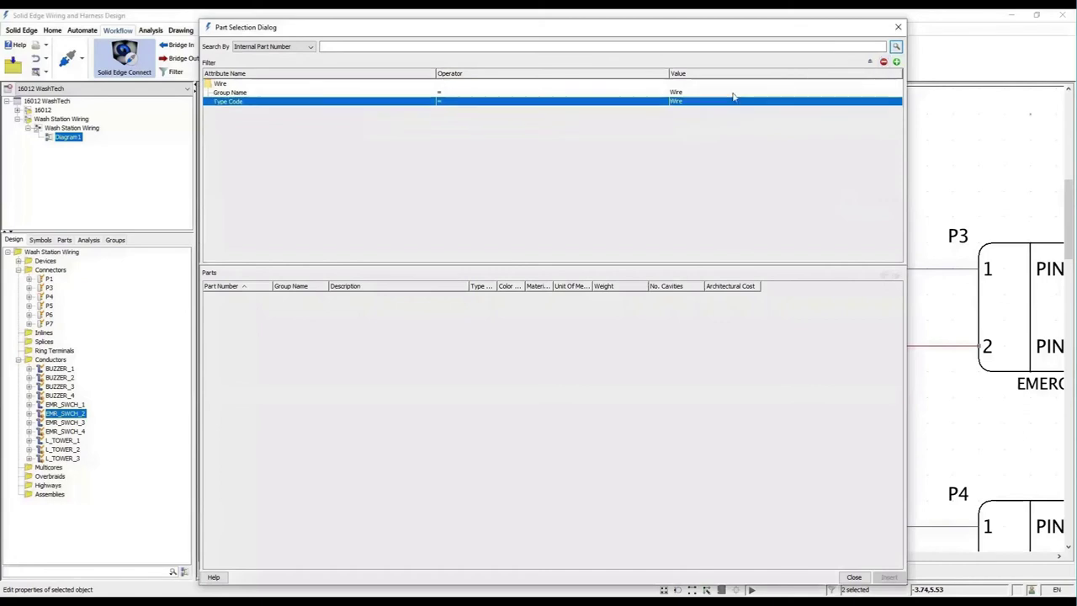
click(362, 44)
text(w)
key(Return)
Assign library part W-0002, WIRE 0.5 TWC BLUE, to conductor EMR_SWCH_2.
click(383, 305)
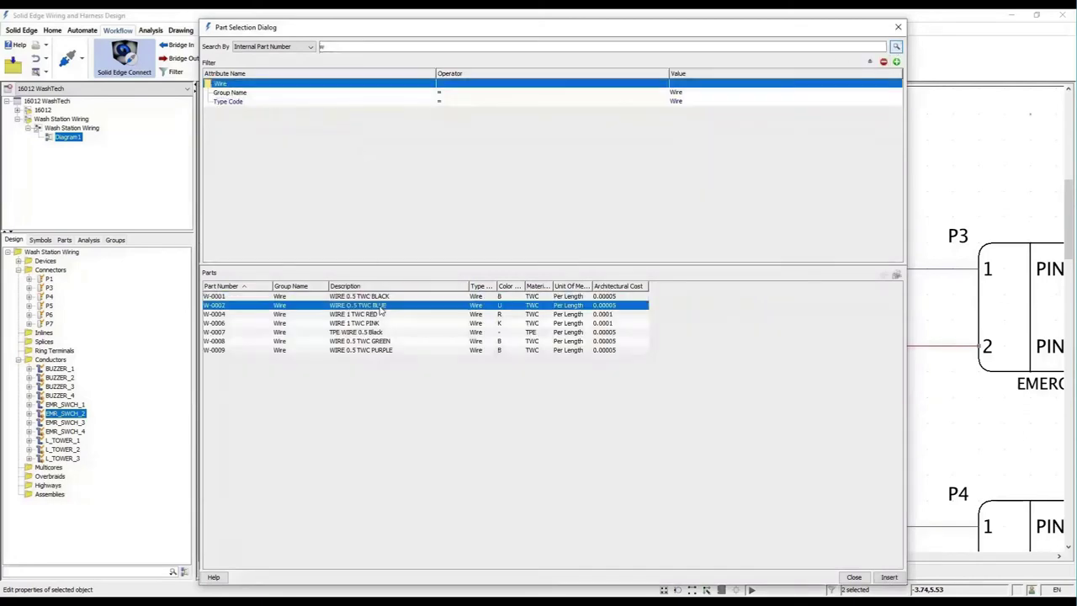
click(888, 577)
click(838, 486)
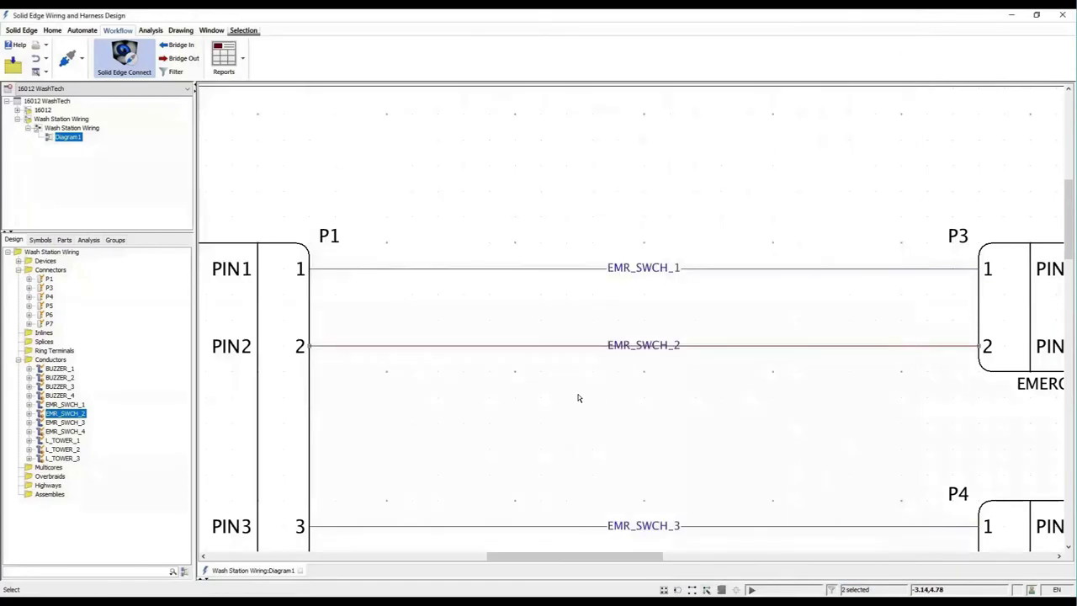
key(Escape)
Make the Wire Length attribute visible on the diagram for all conductors between P1 and the device connectors.
middle_drag(623, 411, 598, 393)
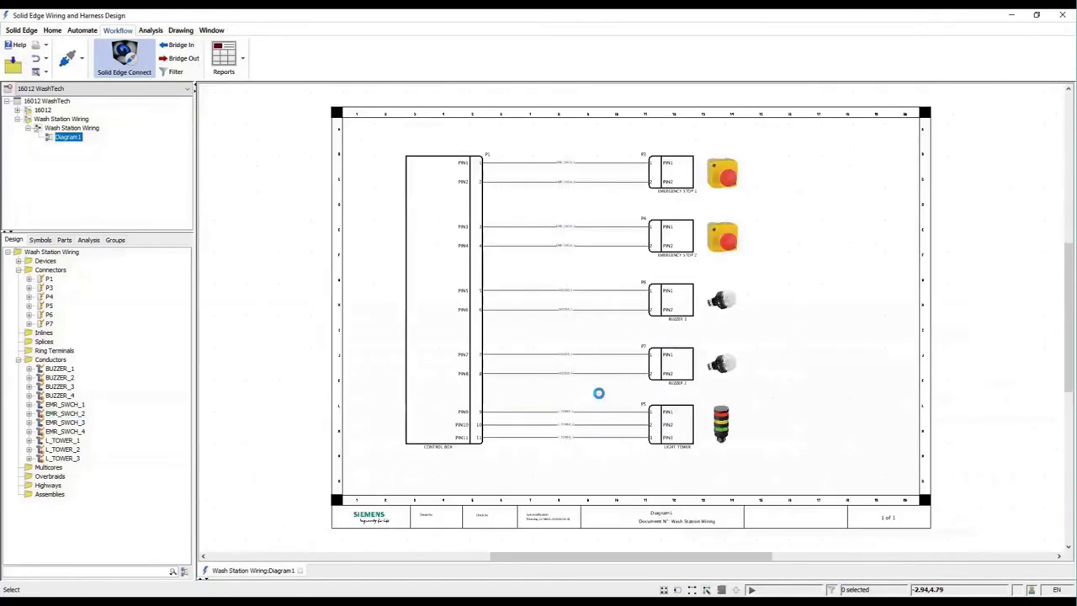
drag(509, 138, 617, 460)
right_click(581, 212)
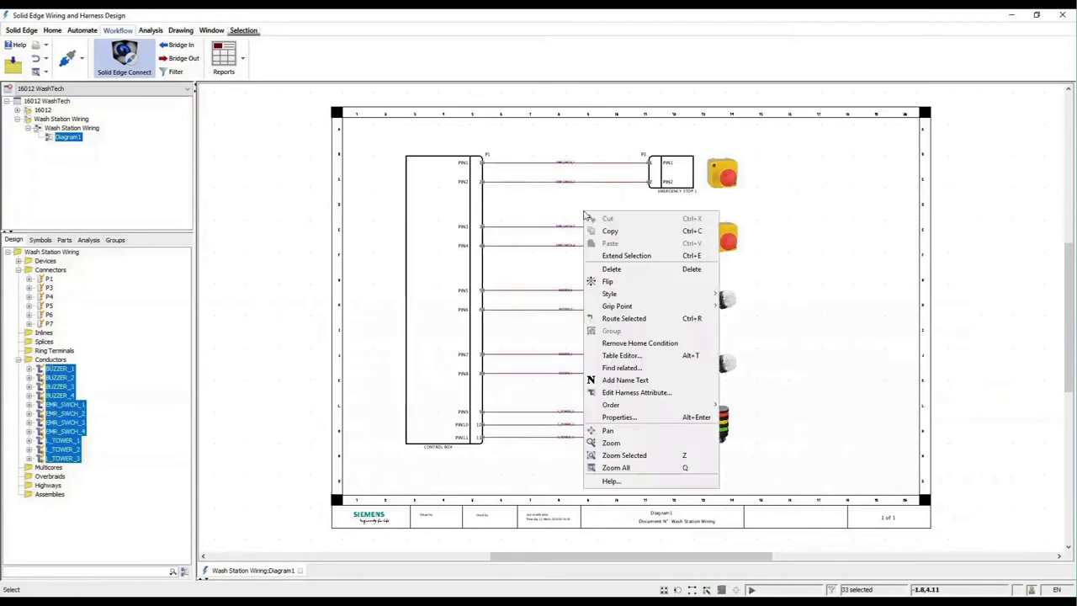
click(631, 416)
drag(886, 301, 885, 412)
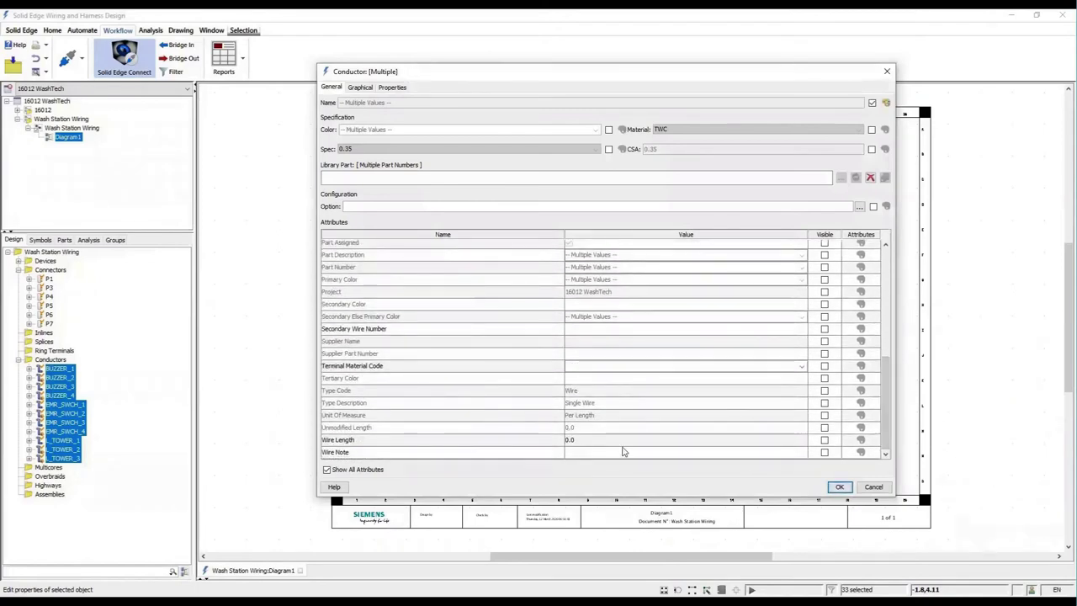
click(823, 439)
click(838, 487)
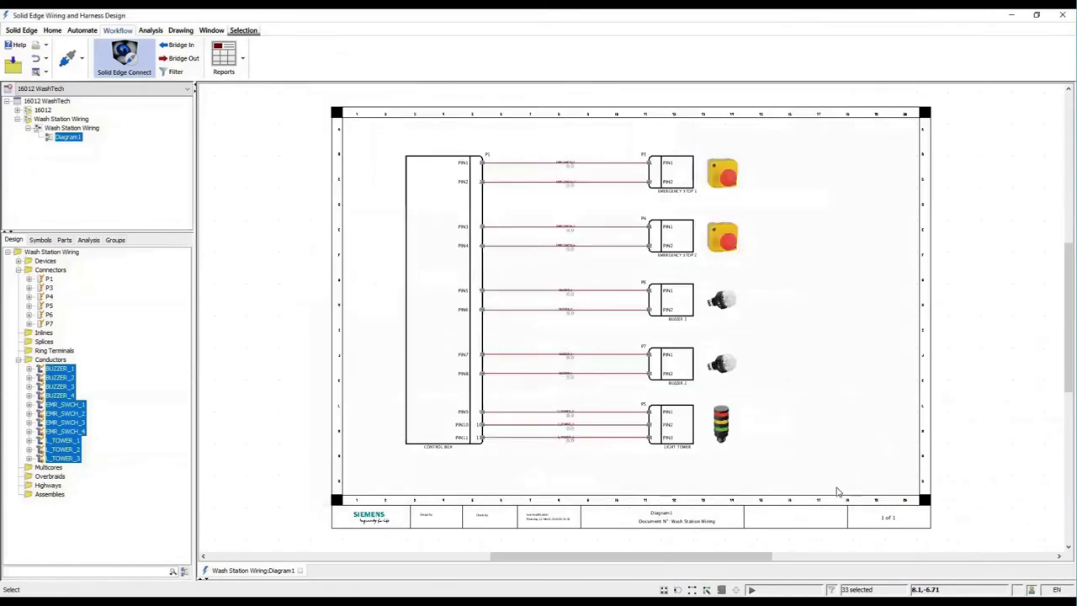
Set the font size of all wire length labels to 0.1 inch and shift them along the wires clear of the wire names.
scroll(577, 127, up, 2)
click(577, 126)
click(561, 111)
ctrl+click(562, 142)
ctrl+click(563, 204)
ctrl+click(564, 234)
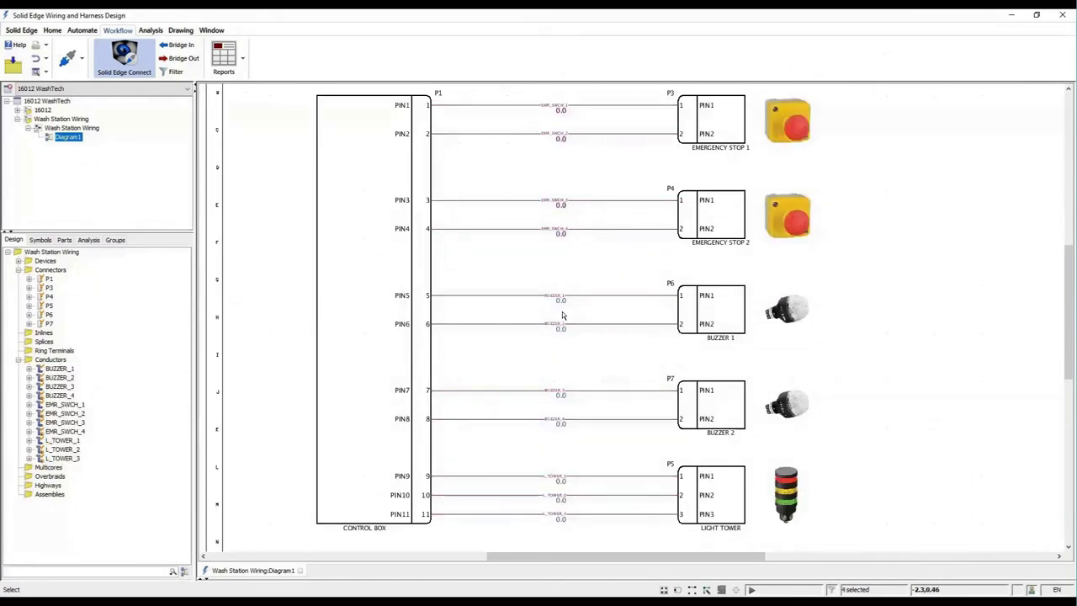
ctrl+click(563, 398)
ctrl+click(562, 426)
ctrl+click(563, 484)
ctrl+click(563, 503)
right_click(565, 523)
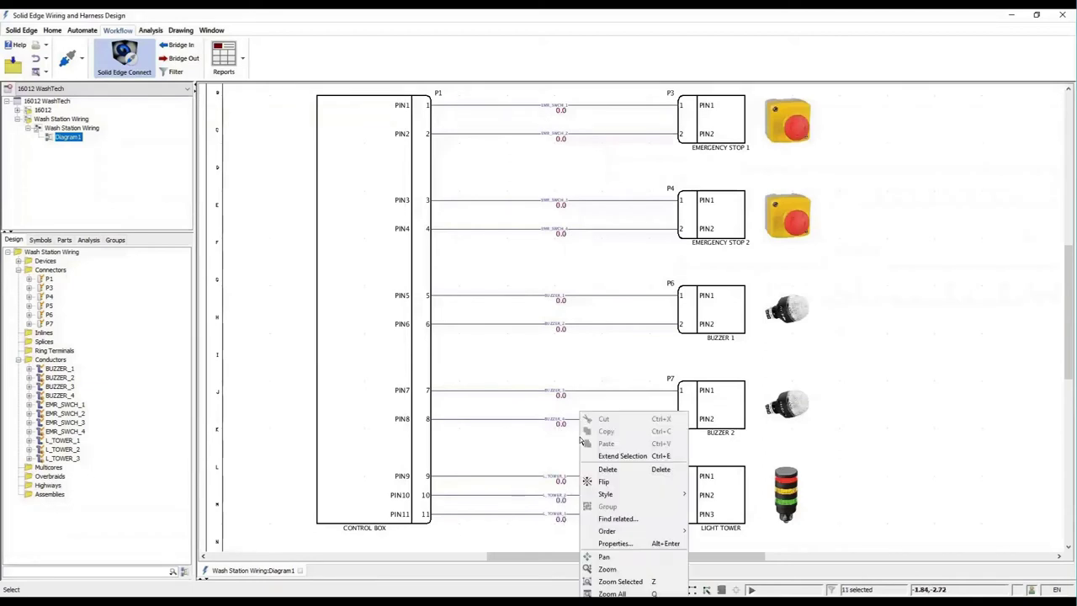
click(614, 543)
click(670, 202)
key(BackSpace)
key(BackSpace)
key(BackSpace)
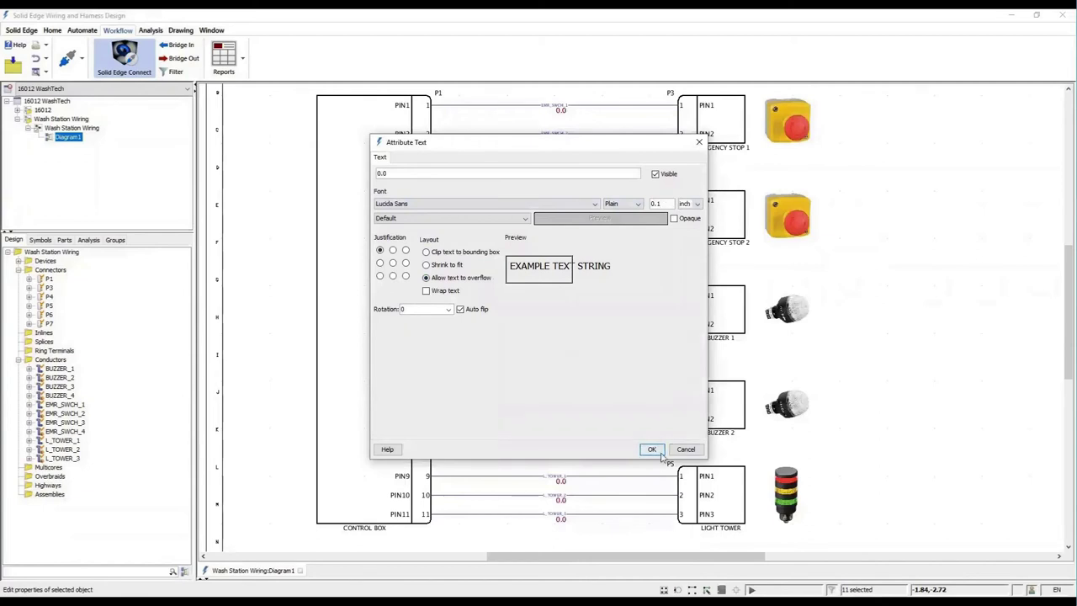
click(652, 449)
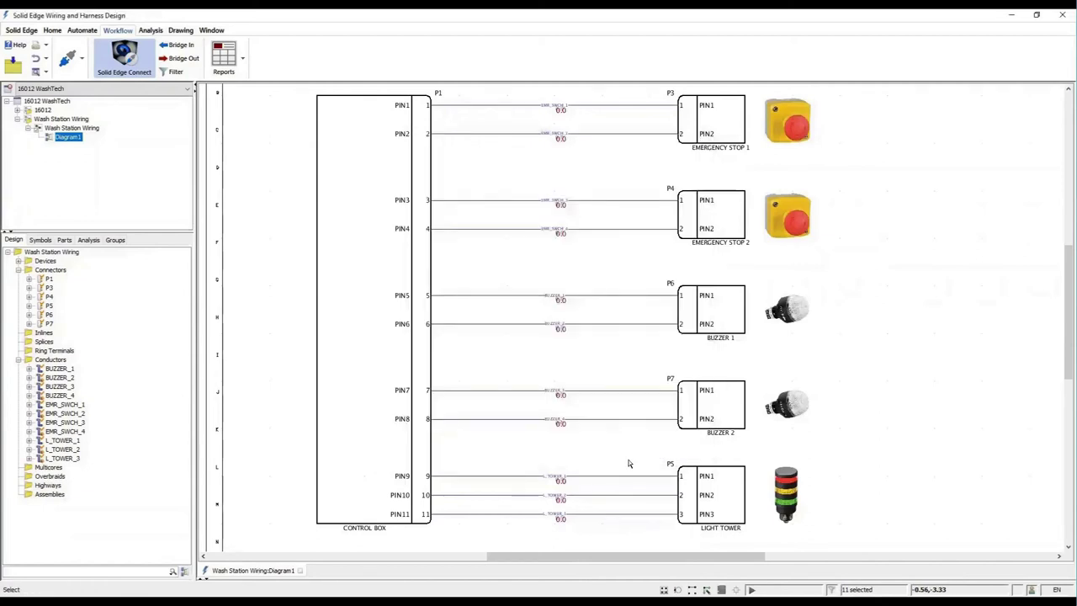
drag(562, 111, 578, 111)
click(603, 126)
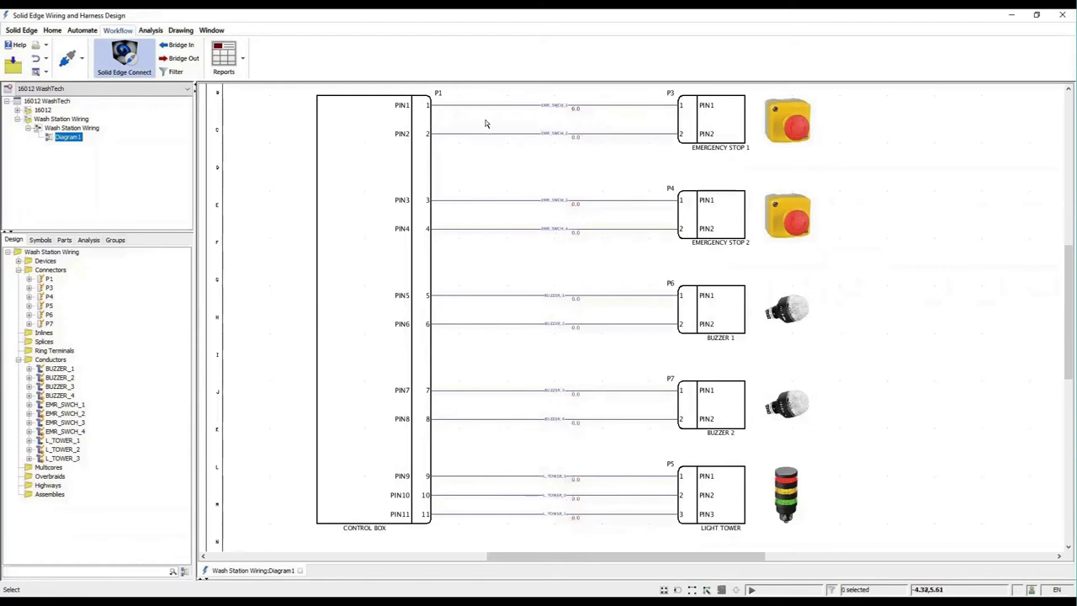
Bridge the Wash Station Wiring design out to Solid Edge, dismiss the export report, and update the 3D harness with the sent data.
click(178, 61)
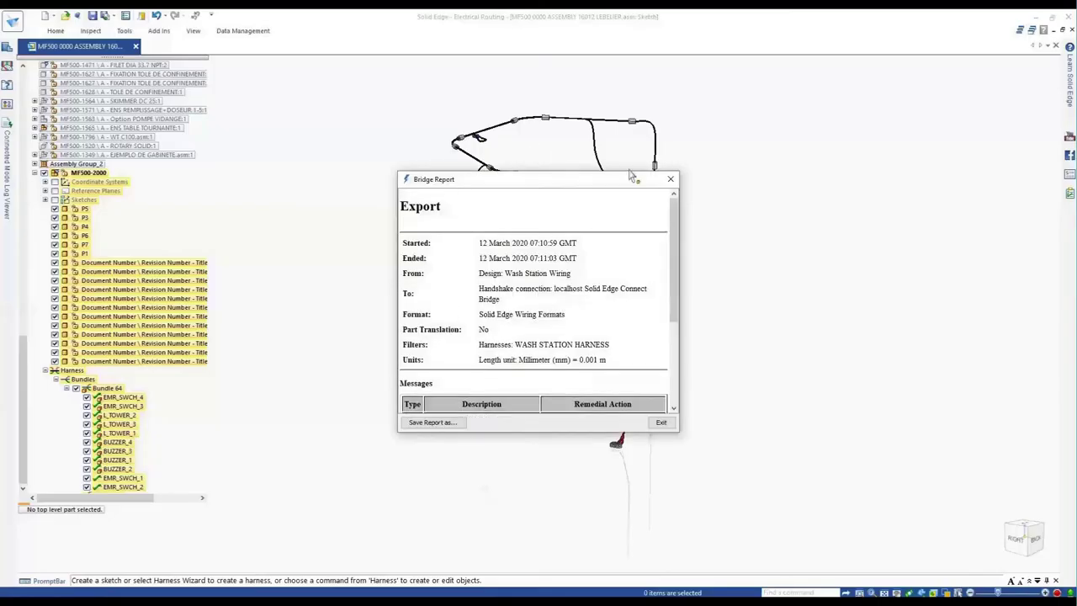
click(670, 179)
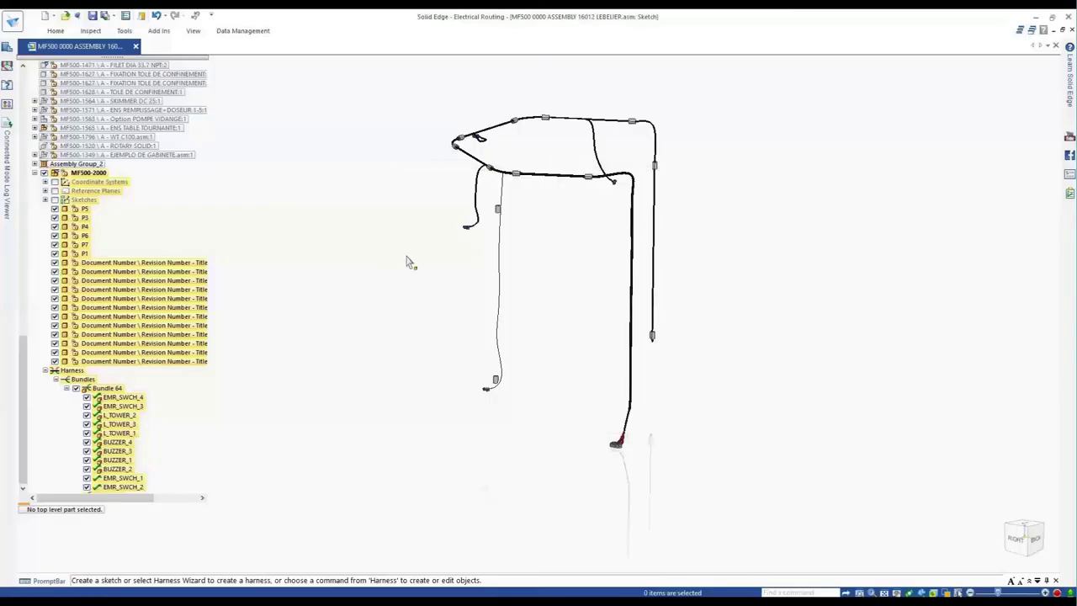
click(55, 31)
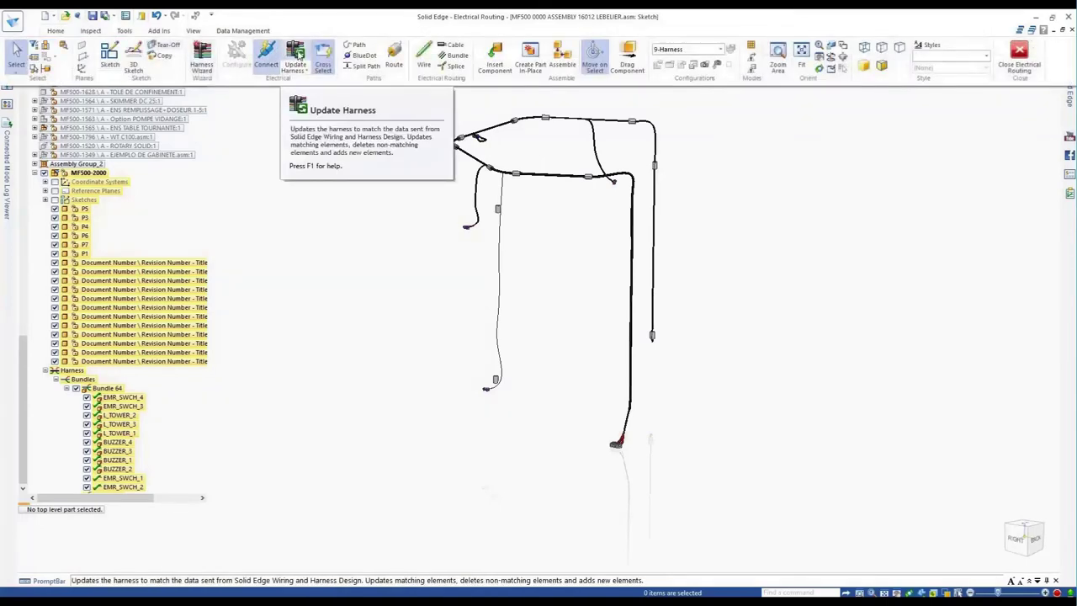
click(296, 55)
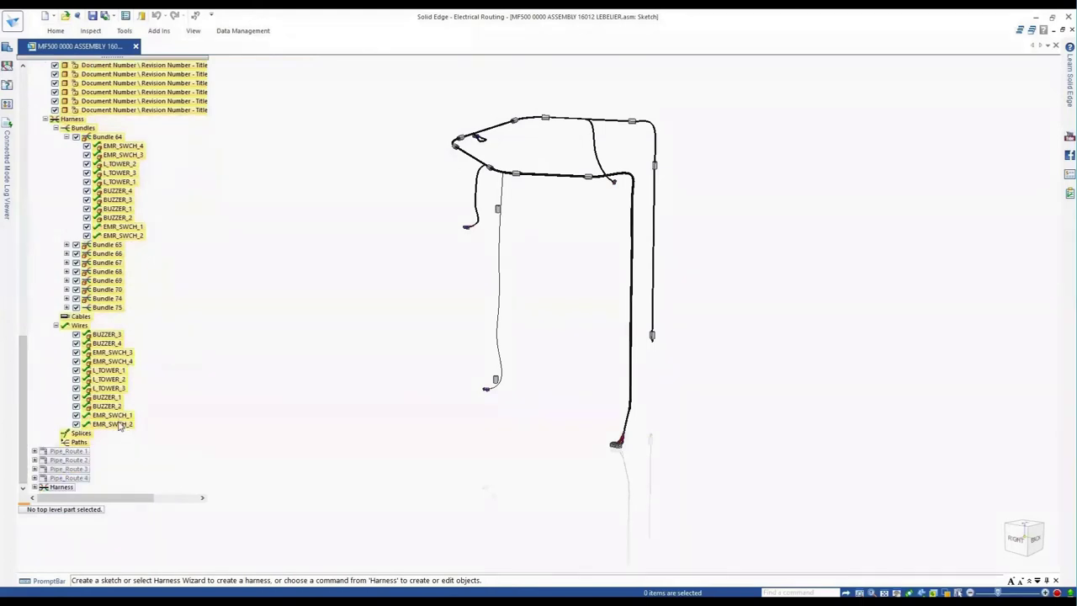
Check the color and other properties of wire EMR_SWCH_2 in the updated harness.
click(108, 425)
right_click(108, 426)
click(135, 419)
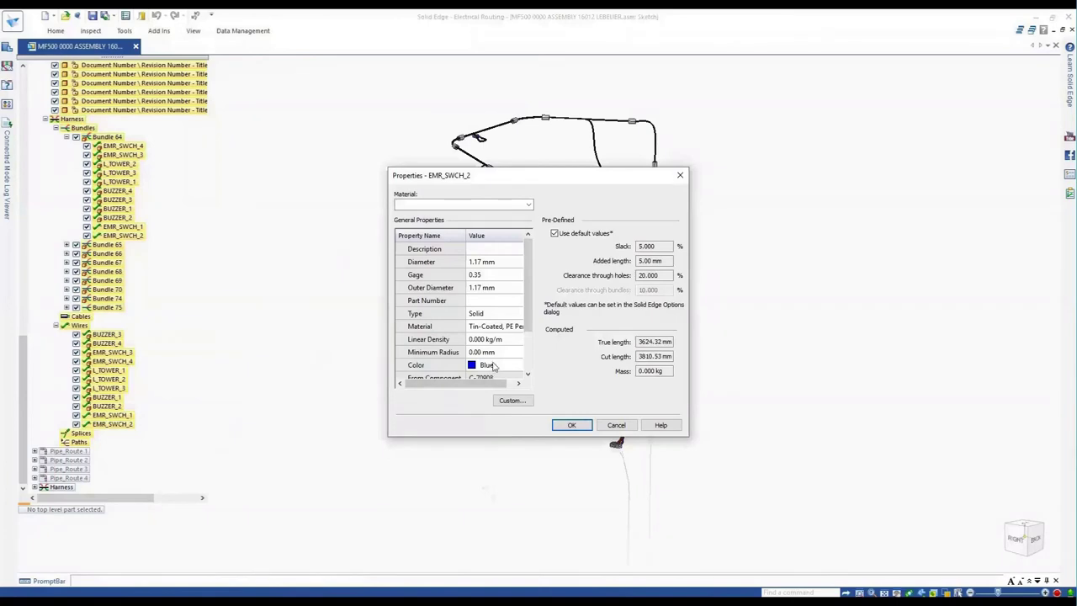
click(679, 175)
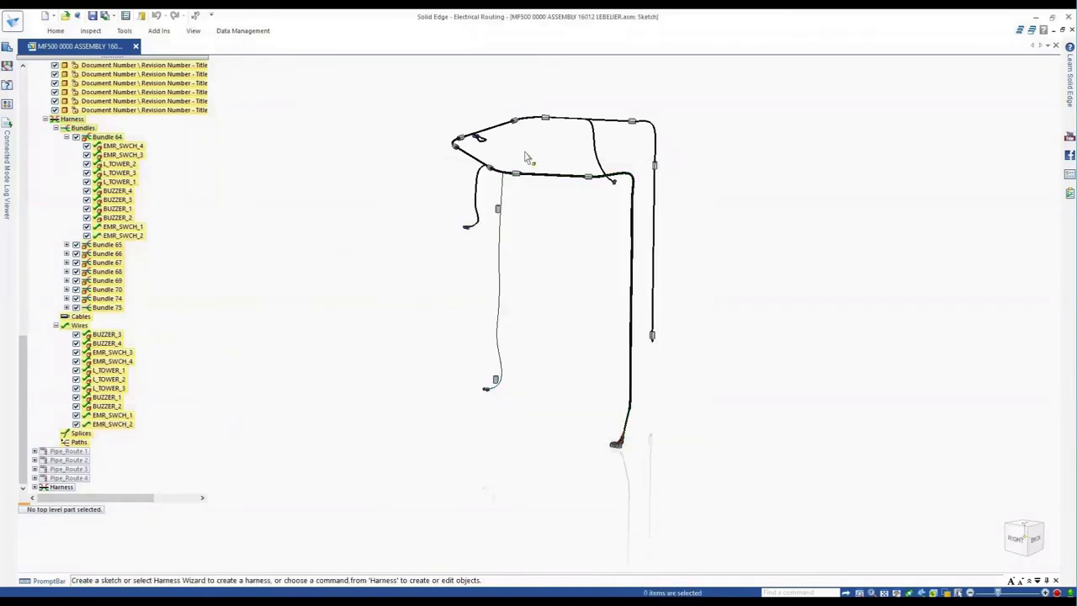
Create physical conductors for all bundles in the harness.
scroll(526, 157, up, 3)
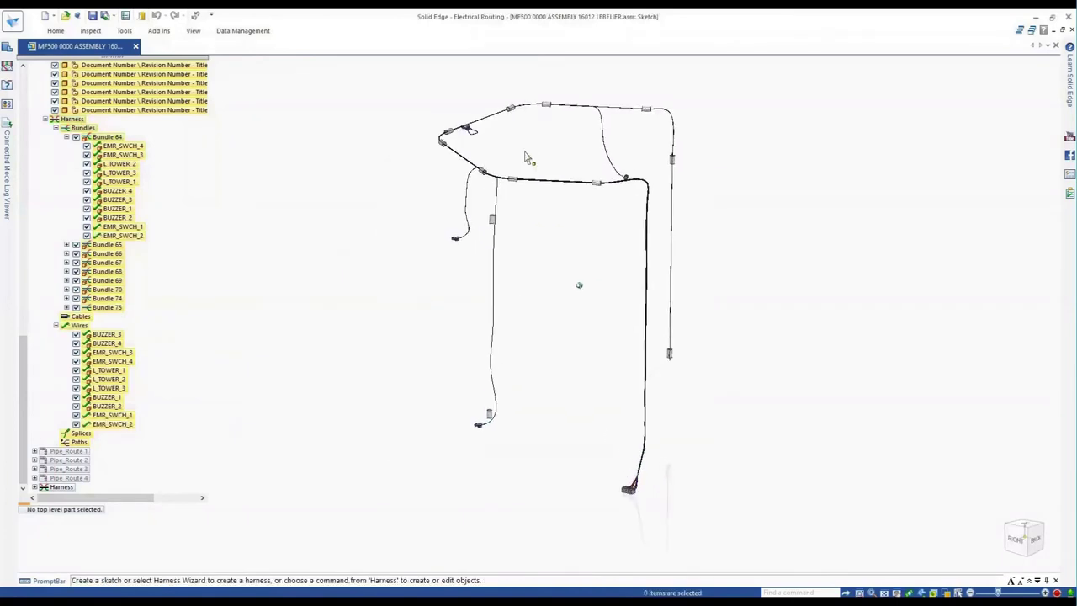
right_click(86, 128)
click(160, 300)
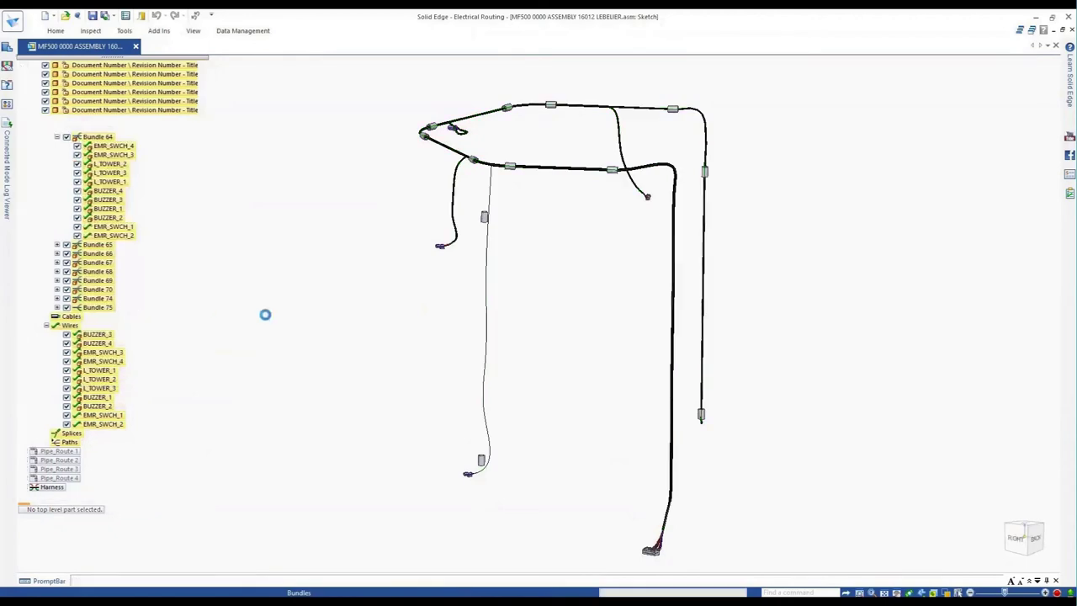
Create physical conductors for all wires in the harness, checking them at the emergency stop connector near the tube.
scroll(522, 193, up, 2)
scroll(483, 197, up, 7)
middle_drag(476, 191, 333, 505)
scroll(330, 505, up, 11)
middle_drag(367, 442, 473, 395)
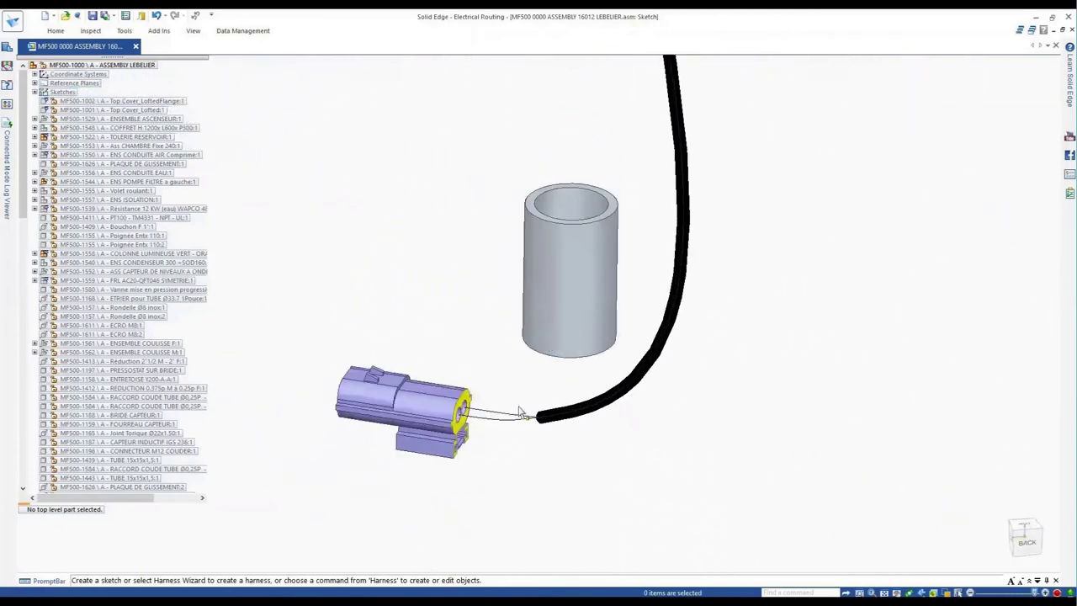
drag(24, 199, 27, 481)
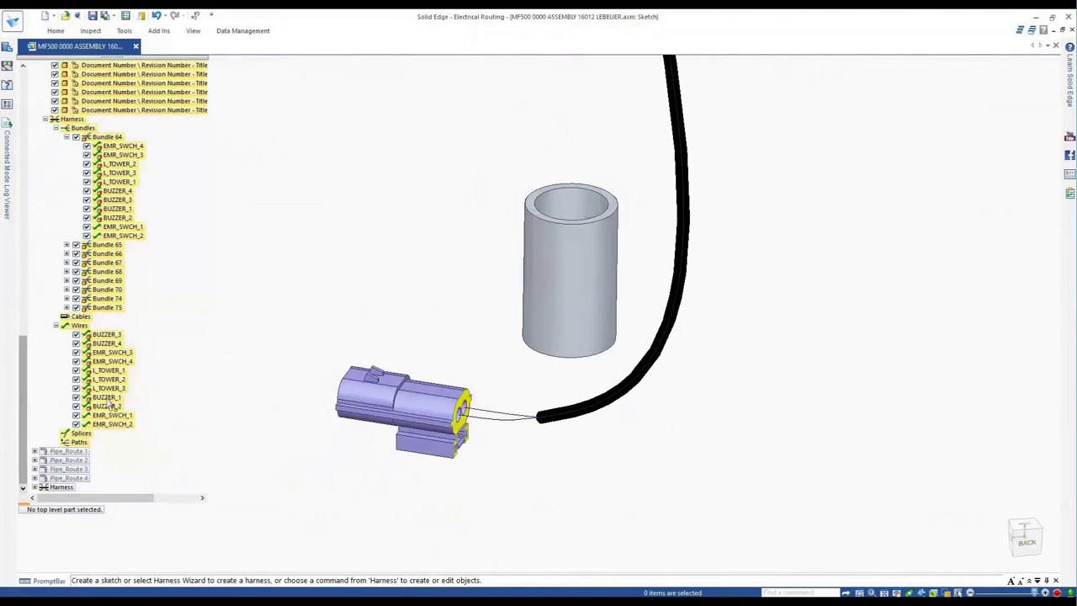
click(73, 326)
right_click(73, 326)
click(135, 496)
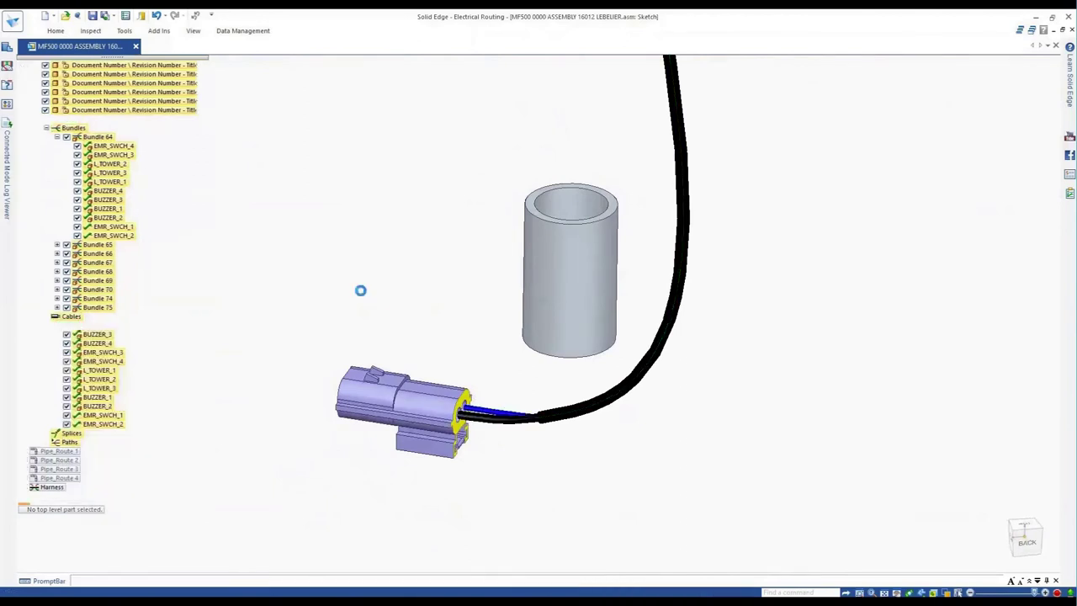
Show the machine frame and its components around the complete harness.
scroll(340, 272, down, 16)
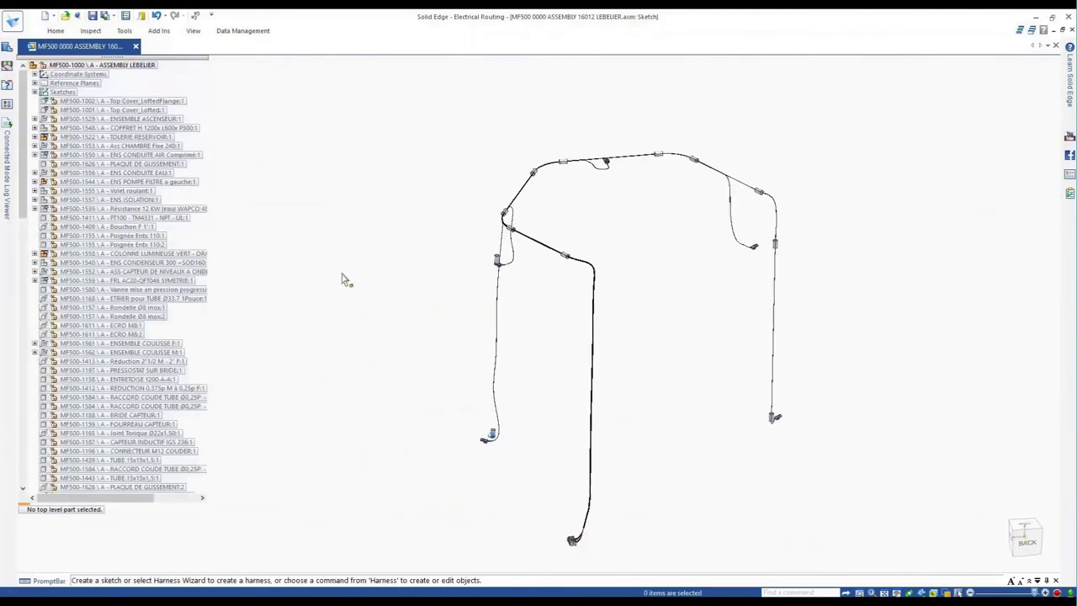
middle_drag(341, 276, 341, 273)
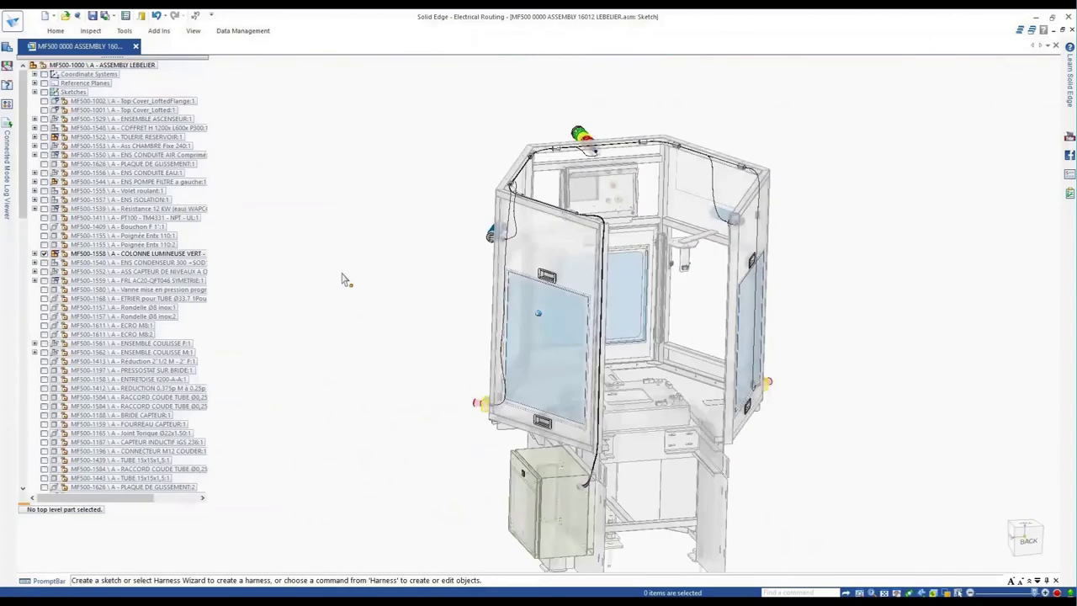
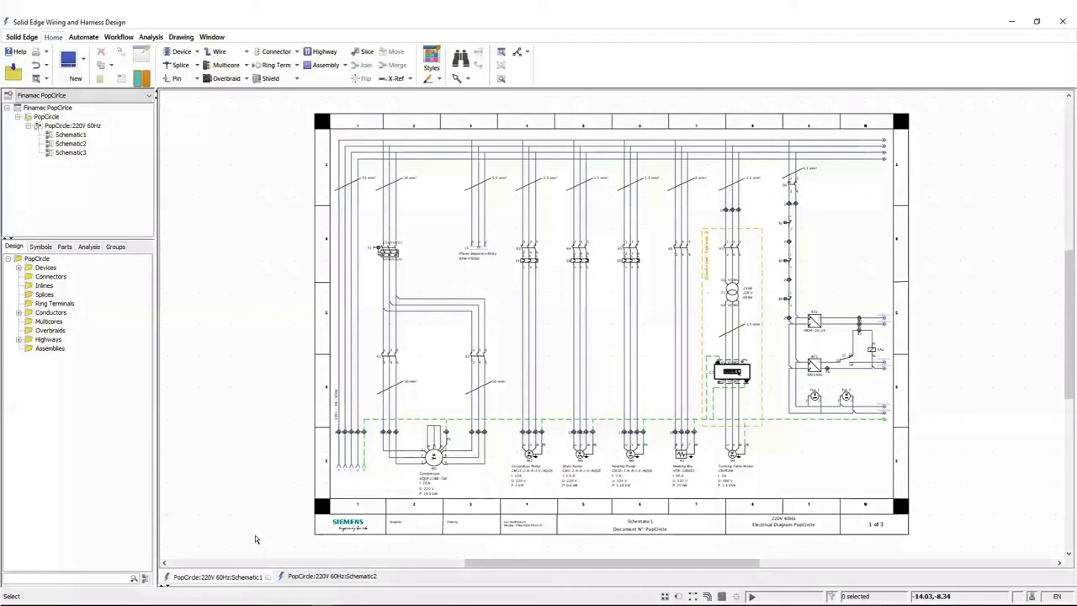
Create the layout design LayoutDesign1 with a diagram named IGA at 1 mm grid spacing, and bring in the cabinet outline.
click(325, 579)
click(217, 577)
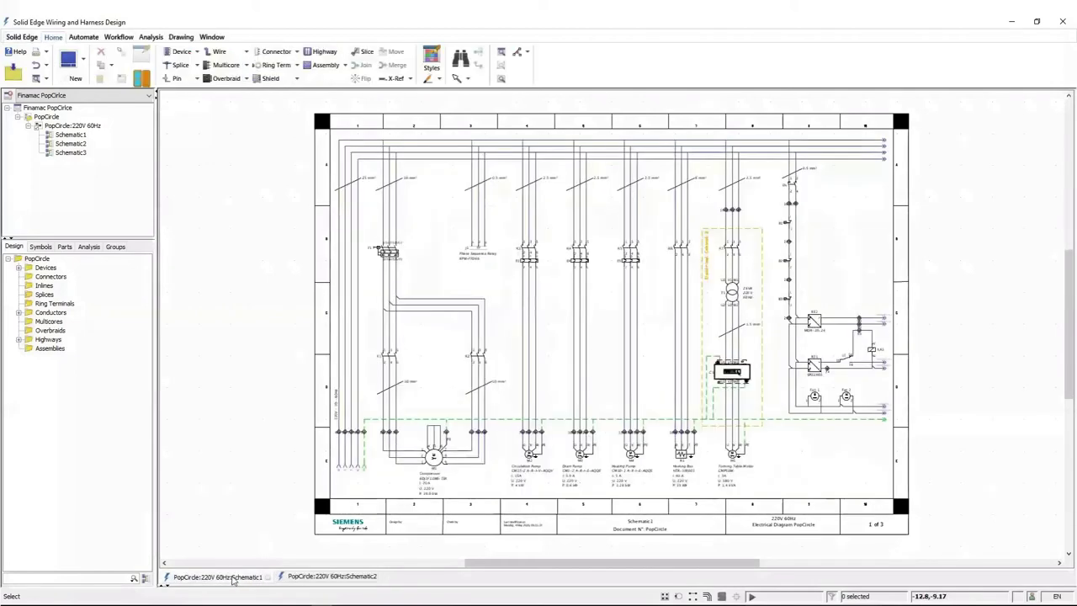
middle_drag(432, 247, 641, 482)
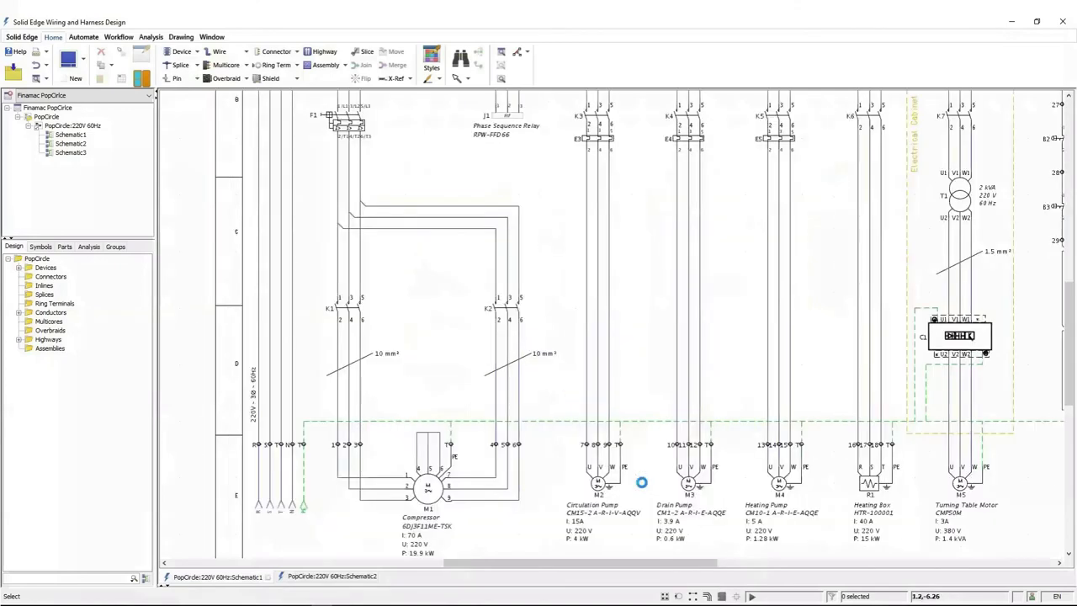
key(ctrl+f)
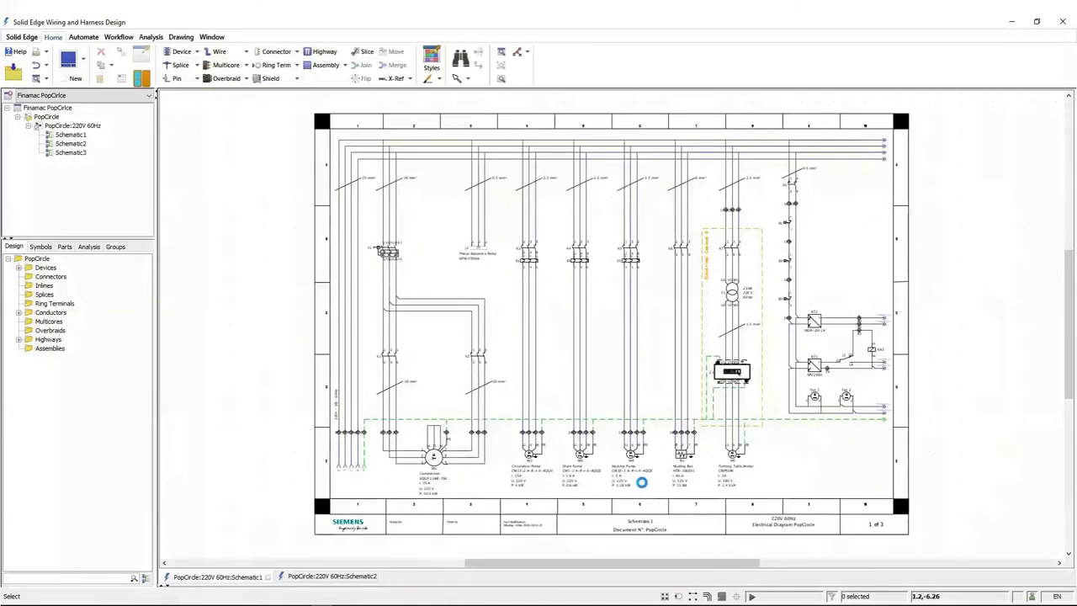
click(69, 60)
click(94, 111)
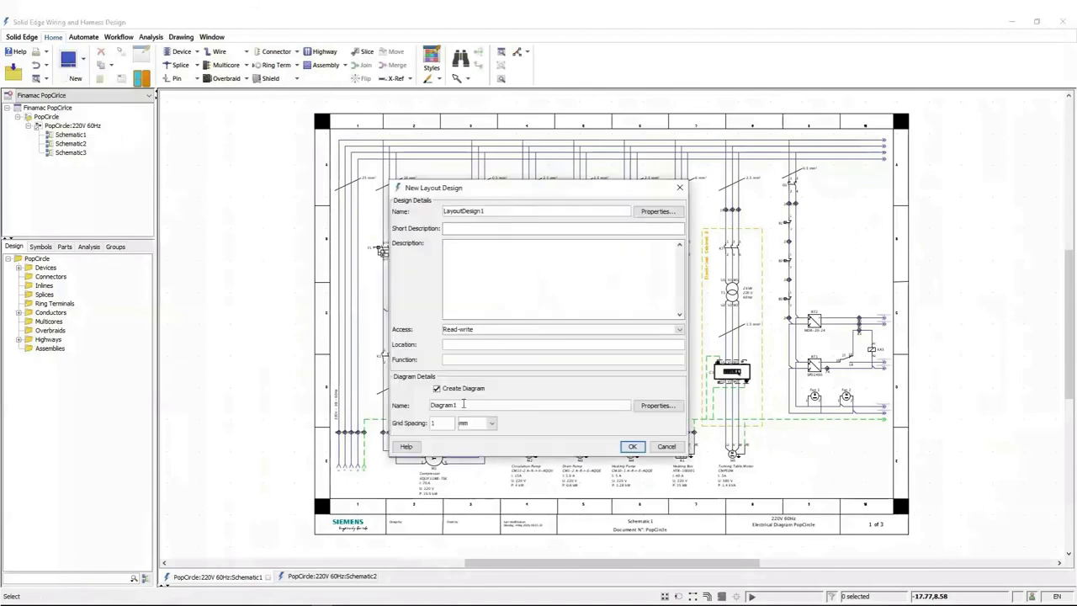
click(635, 447)
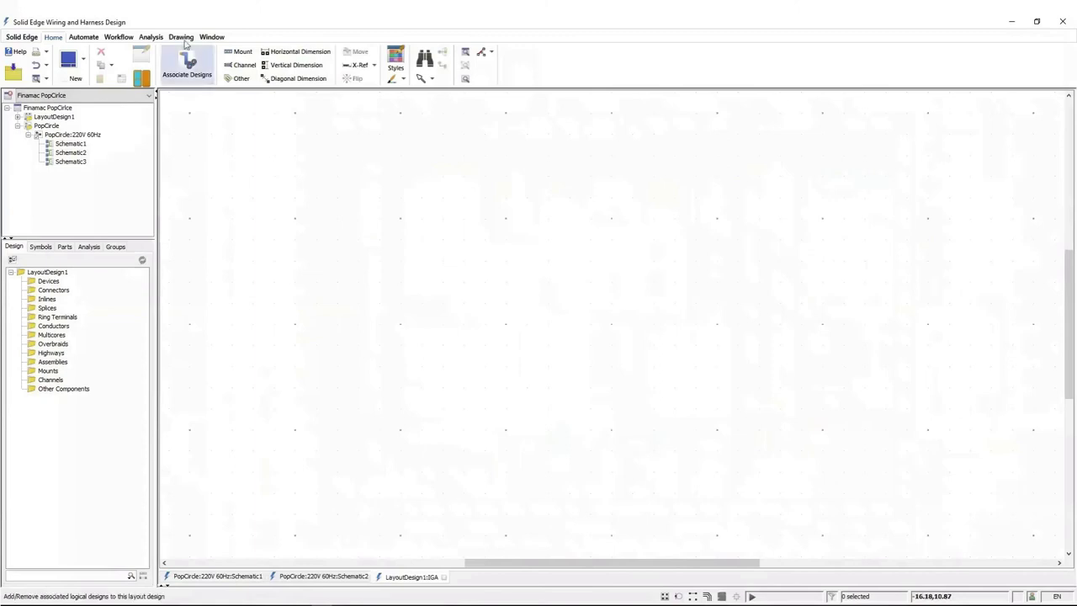
click(772, 544)
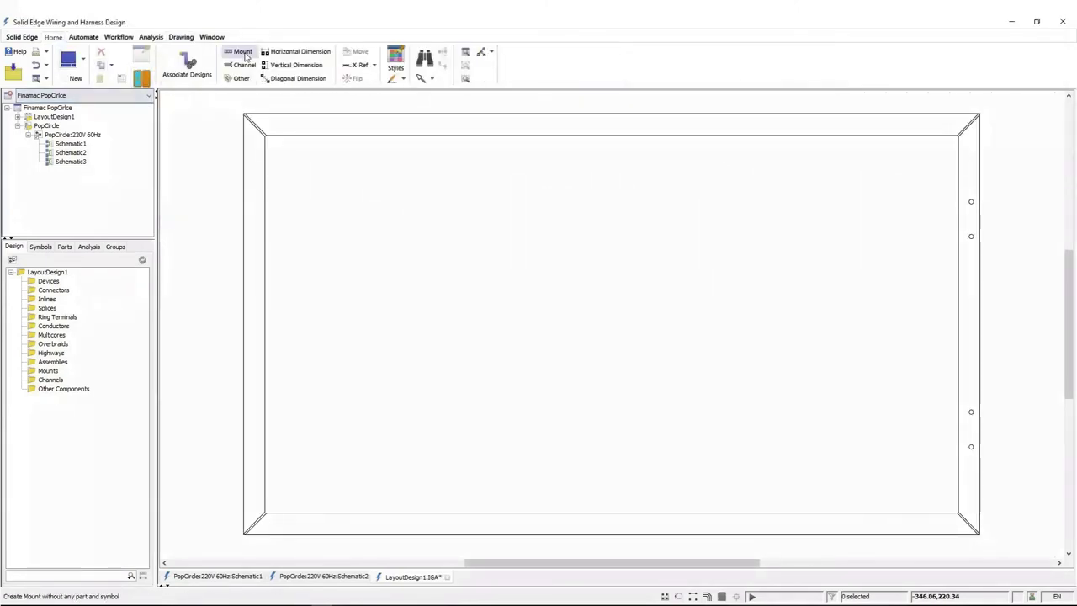
Draw an other component filling the cabinet interior, with name and type Backplate and a physical length of 650.
click(249, 80)
click(269, 140)
click(952, 509)
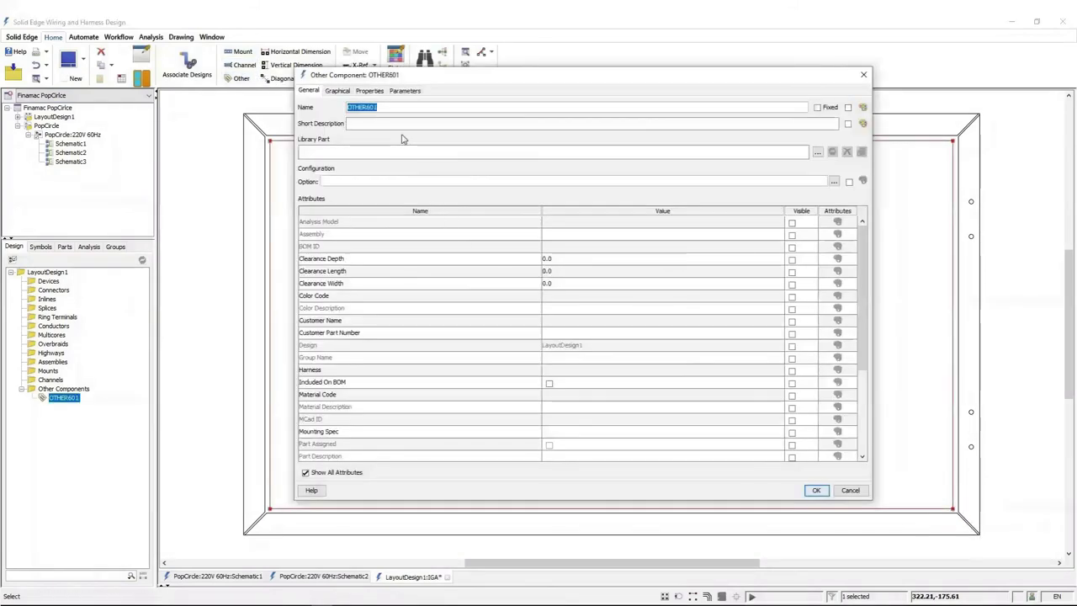
scroll(440, 375, down, 5)
click(553, 419)
click(577, 438)
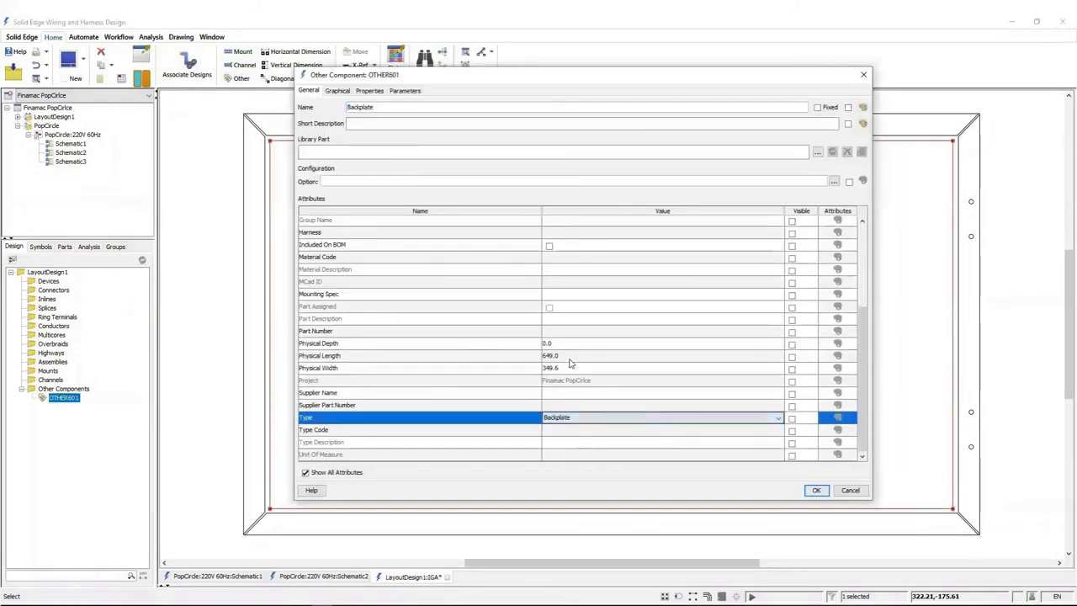
double_click(570, 358)
text(650)
Set the backplate's primary color to Brown and override its fill pattern.
click(337, 90)
click(676, 108)
click(521, 145)
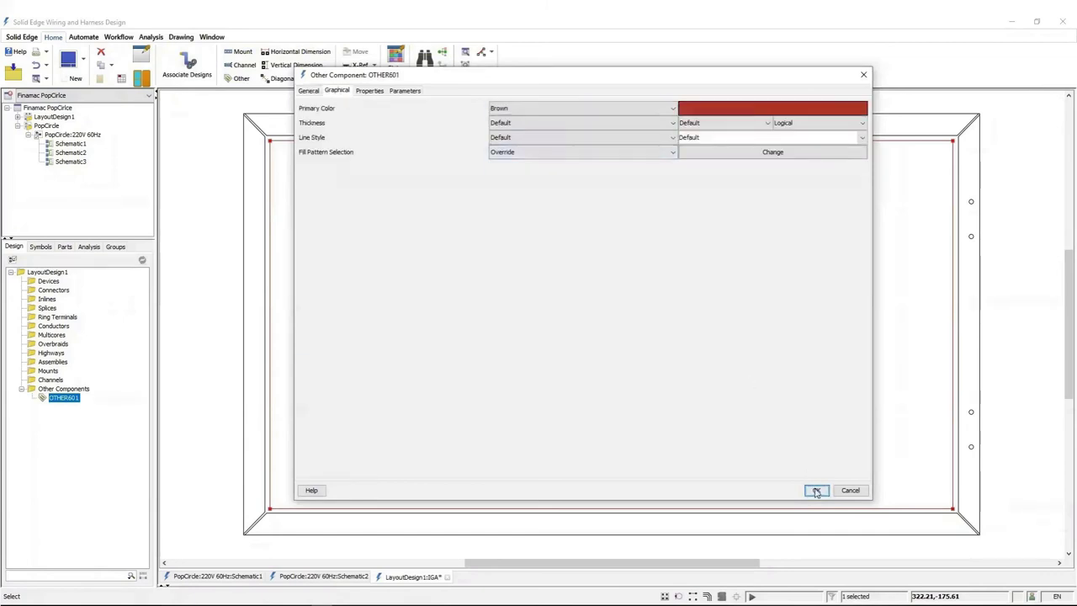
click(815, 489)
Place a horizontal channel about 630 mm long and 40 mm wide along the backplate's upper edge, and check its available types.
click(243, 68)
click(281, 178)
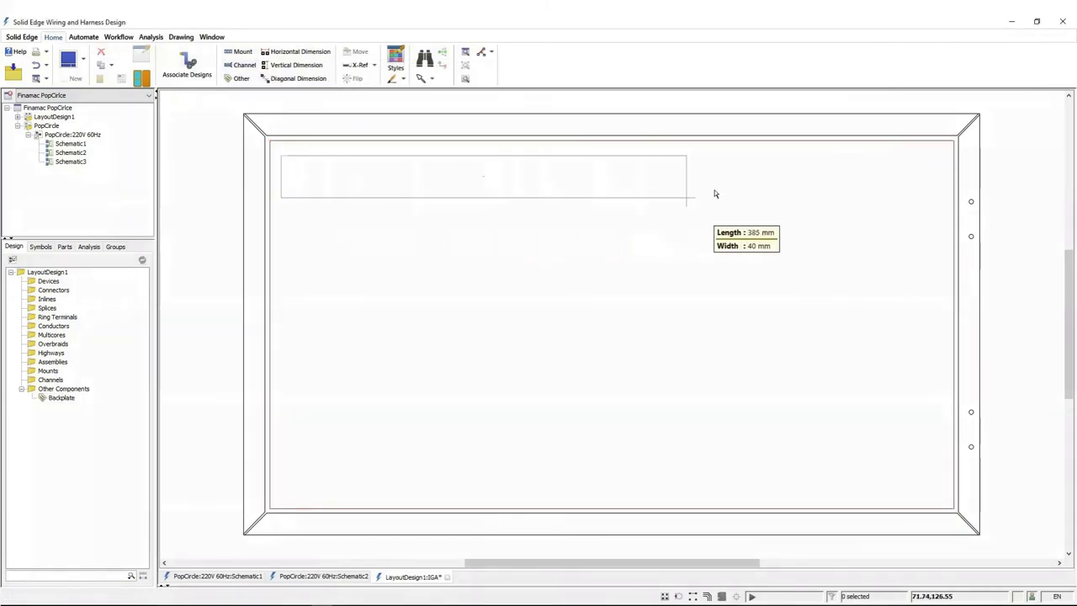
click(943, 192)
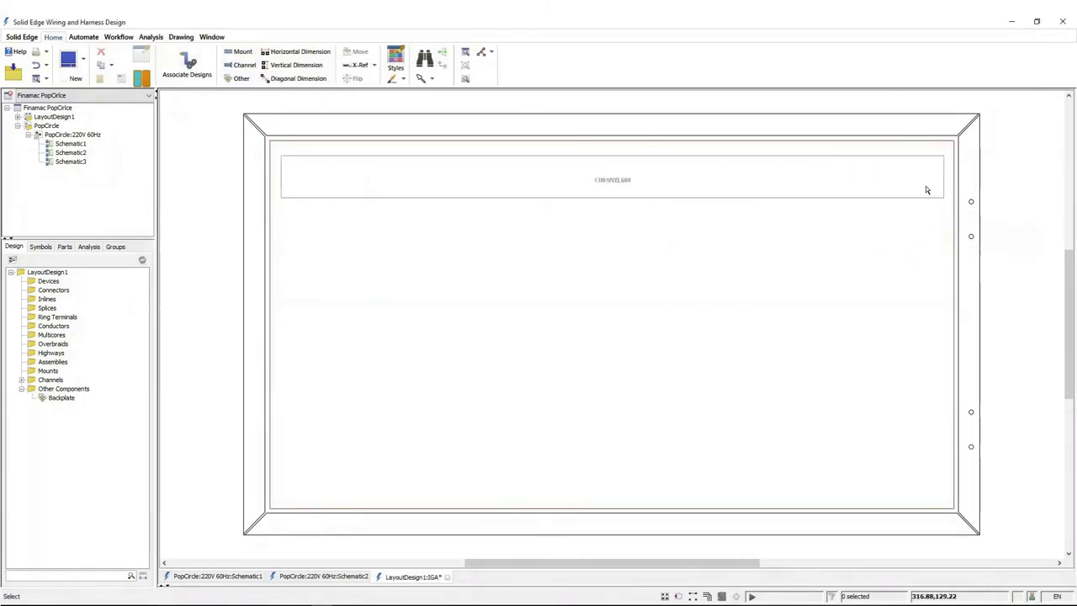
double_click(463, 176)
scroll(480, 234, down, 4)
click(665, 417)
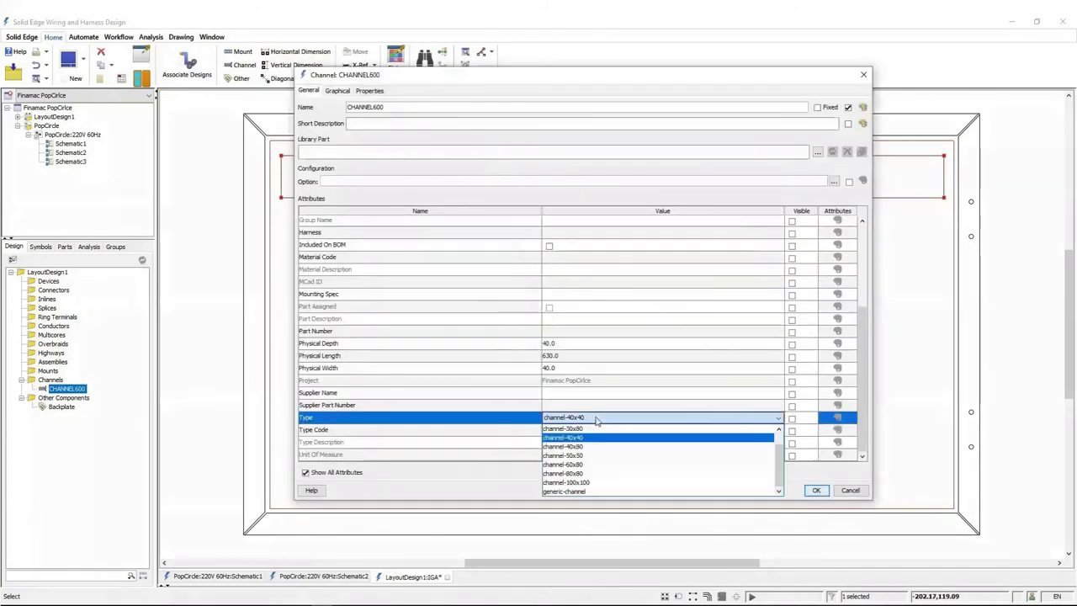
click(849, 490)
click(378, 307)
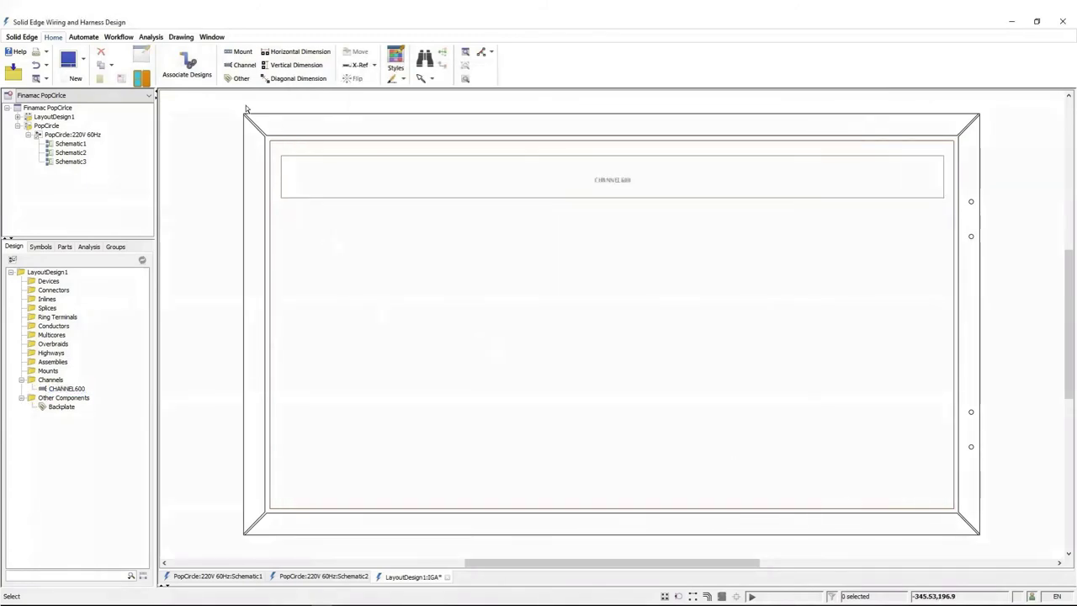
Add a vertical channel below the upper channel's left end and paste a copy of the upper channel beneath it.
click(240, 65)
click(304, 385)
click(509, 200)
key(ctrl+c)
key(ctrl+v)
click(613, 405)
Place a horizontal mounting rail midway between the upper and lower channels.
click(243, 52)
click(333, 293)
click(942, 298)
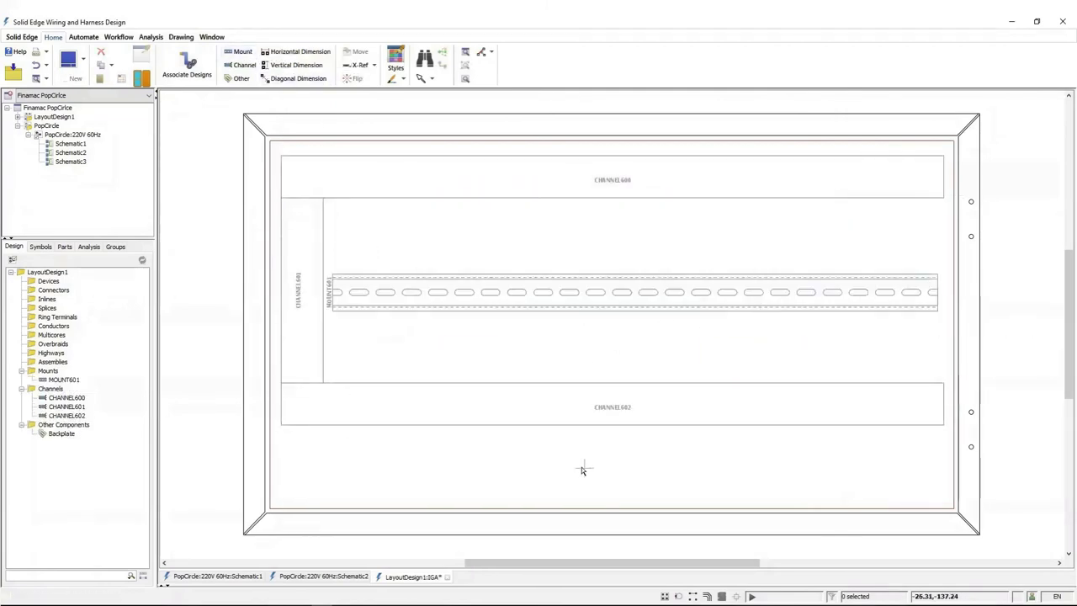
Place a shorter mounting rail below the lower channel and set its type in its properties.
click(375, 471)
click(865, 488)
click(459, 456)
click(365, 452)
double_click(440, 452)
click(561, 417)
click(816, 490)
click(631, 435)
Add a horizontal dimension for the backplate's overall length above the cabinet.
click(294, 53)
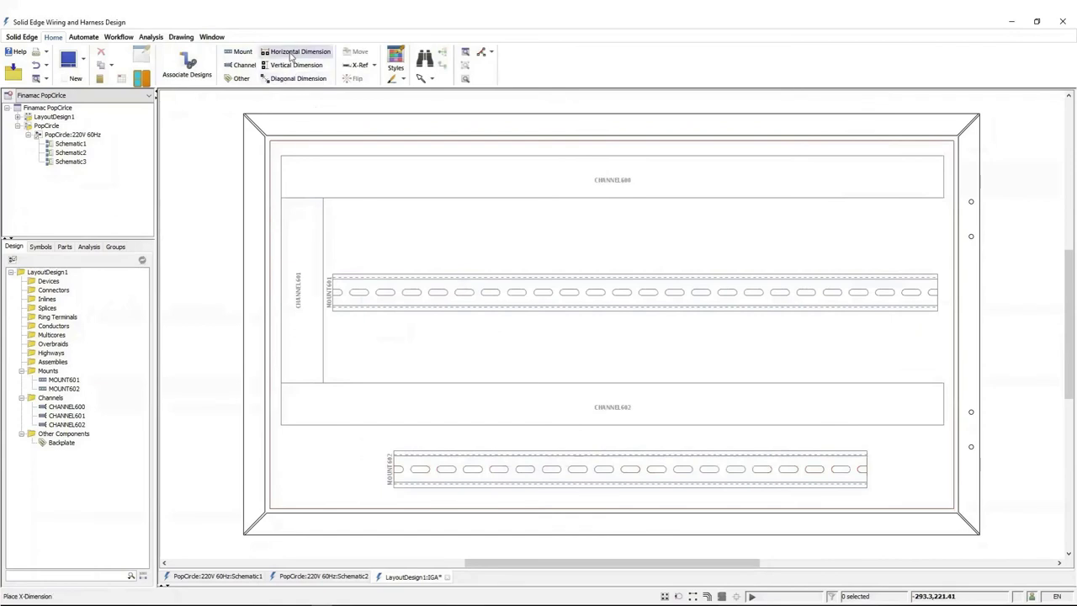
click(270, 140)
click(954, 141)
click(615, 101)
Add vertical dimensions for the backplate's height and for the spacing from its upper edge through the channels and both mounting rails.
click(307, 65)
click(939, 156)
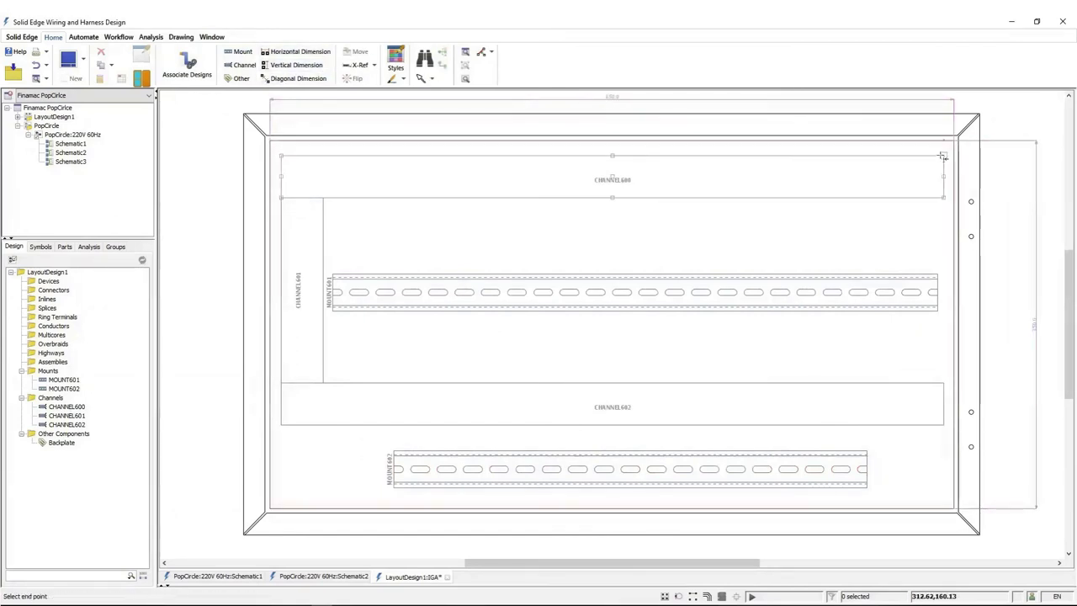
click(938, 274)
click(942, 383)
click(866, 451)
double_click(1010, 320)
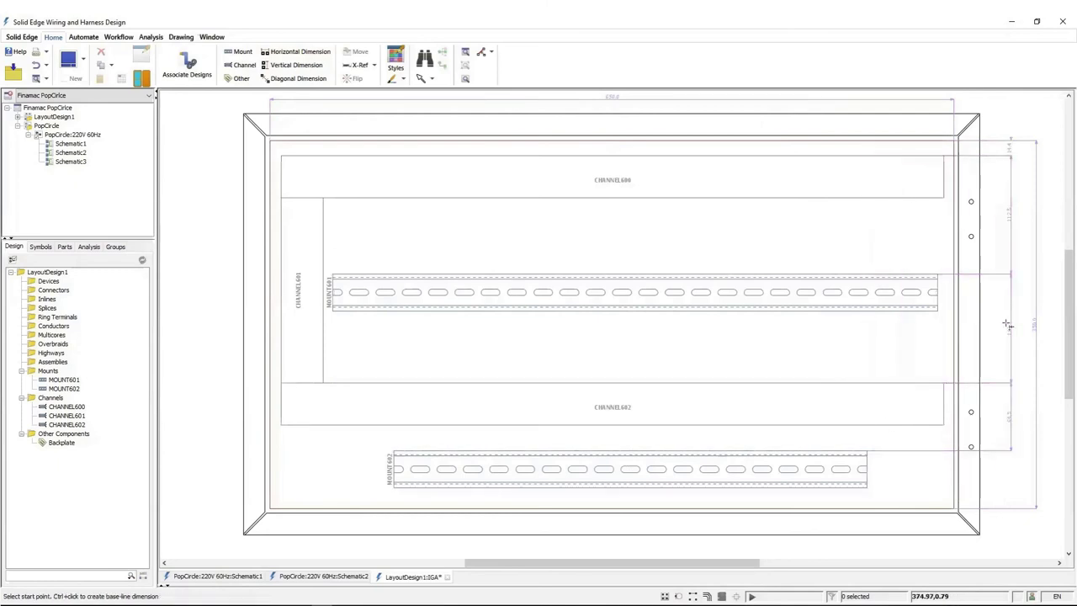
Associate the wiring design PopCircle:220V 60Hz with the layout design.
click(189, 66)
click(620, 96)
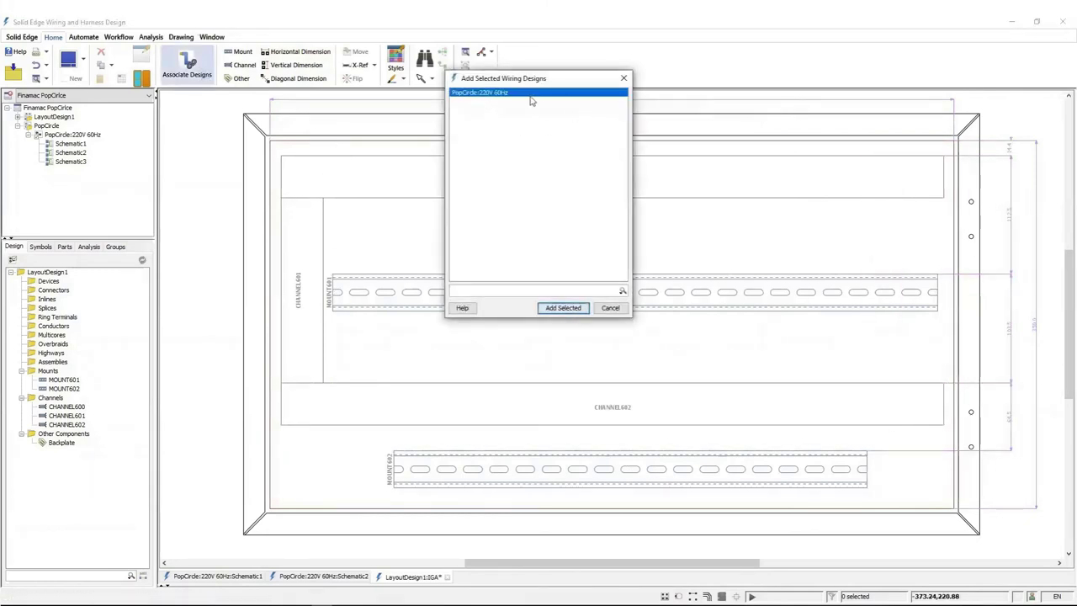
click(569, 307)
click(574, 308)
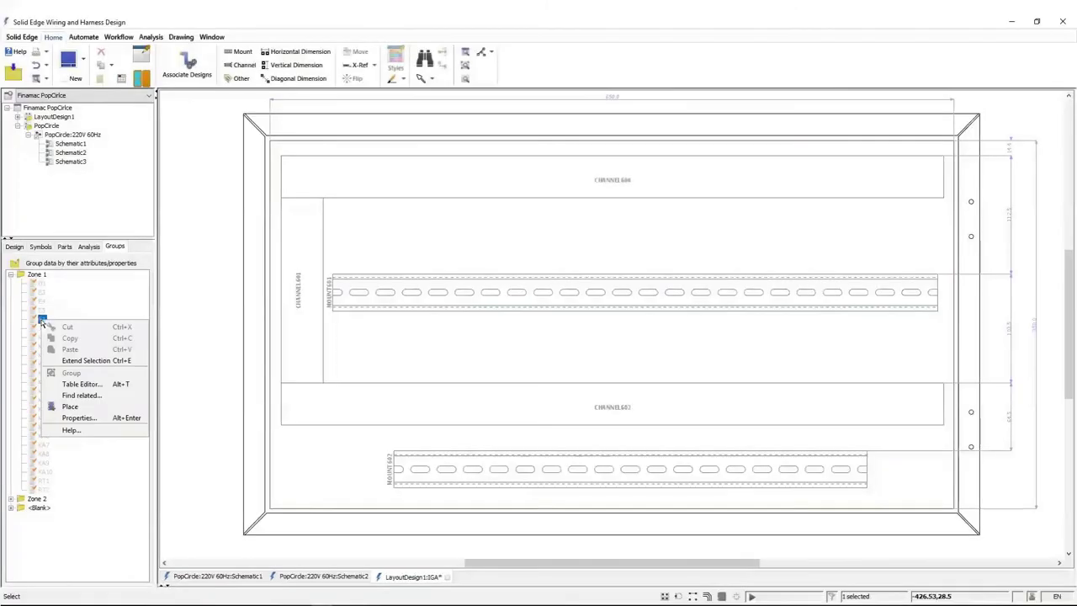
Place device F1 from Zone 1 at the left end of the upper rail, followed by contactors K1 and K2.
click(67, 410)
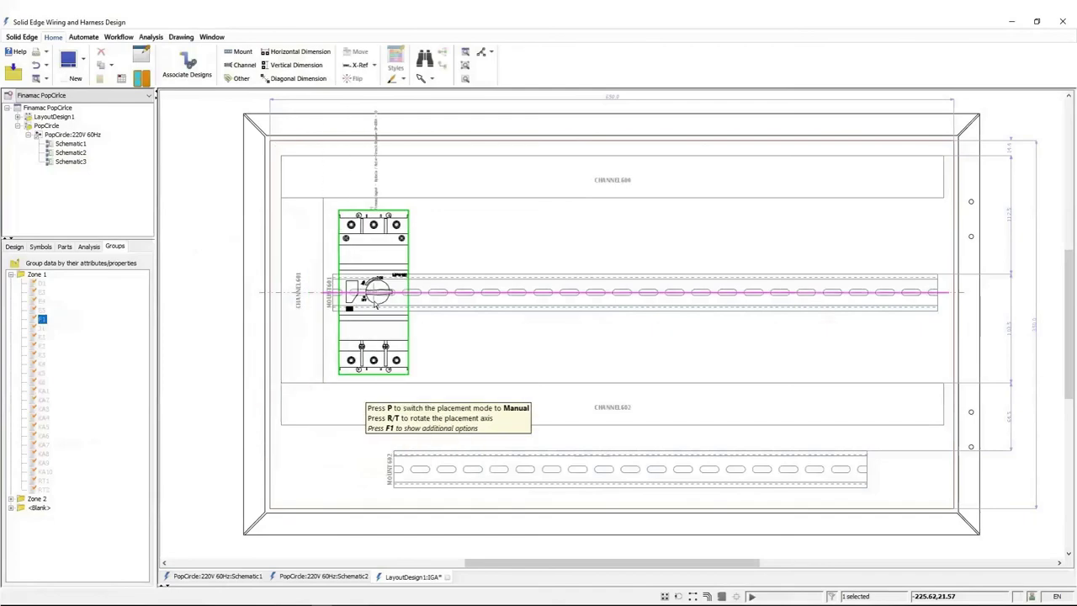
key(r)
click(373, 296)
right_click(42, 350)
click(67, 418)
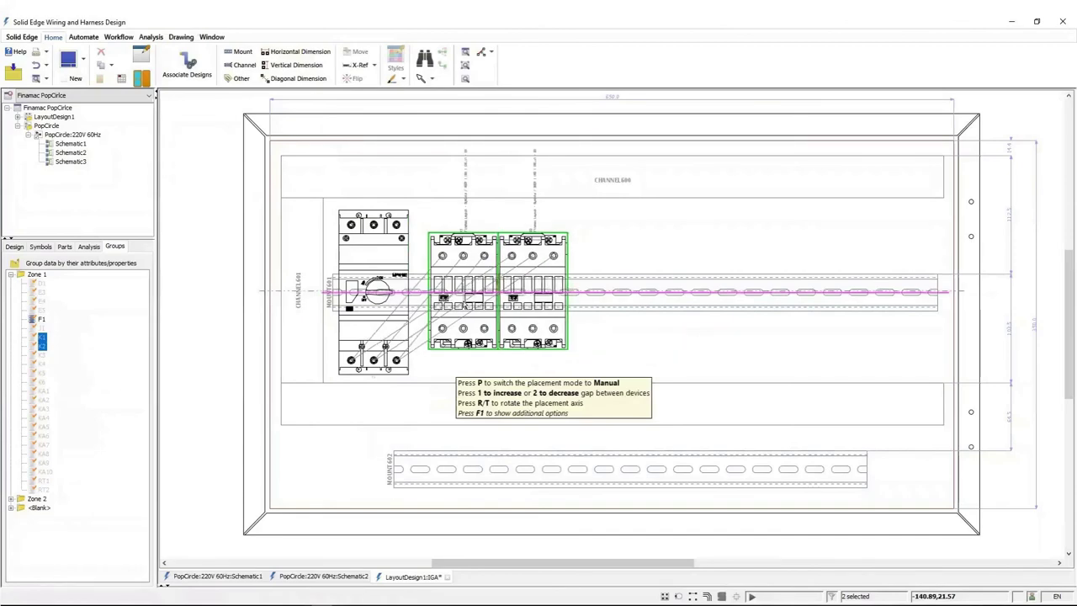
click(453, 311)
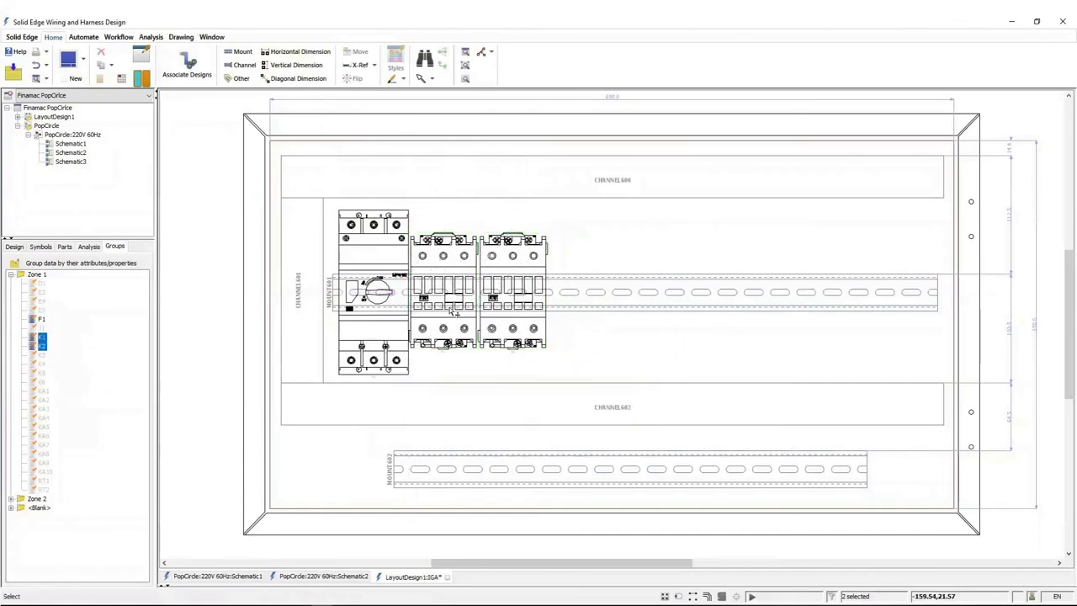
Place contactors K3 to K6 beside K2 on the upper rail in reversed order, leaving a gap after K6.
right_click(43, 378)
click(67, 460)
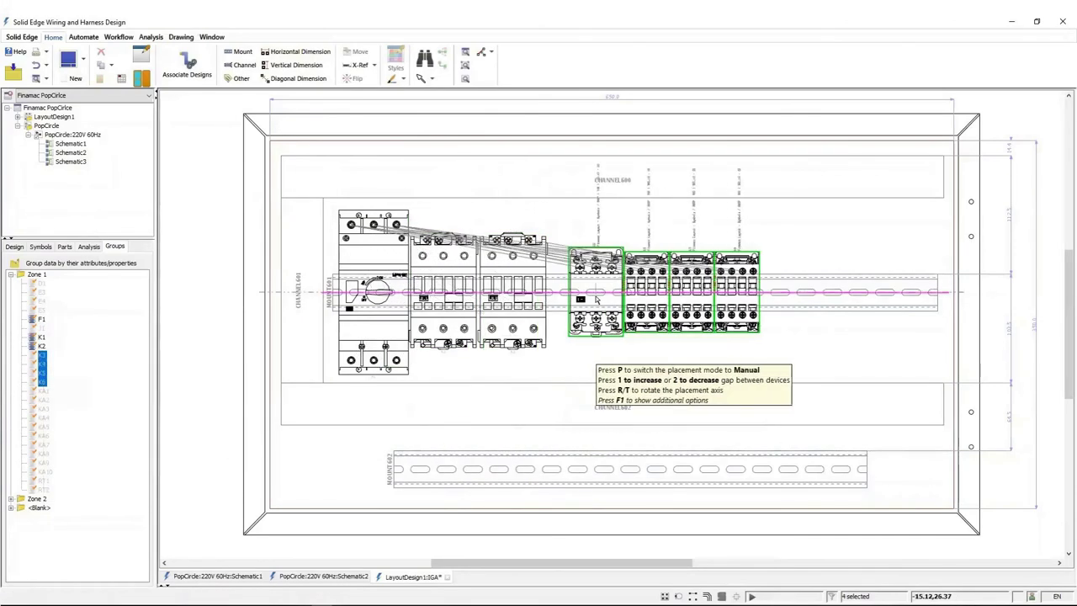
key(o)
key(p)
click(578, 299)
key(p)
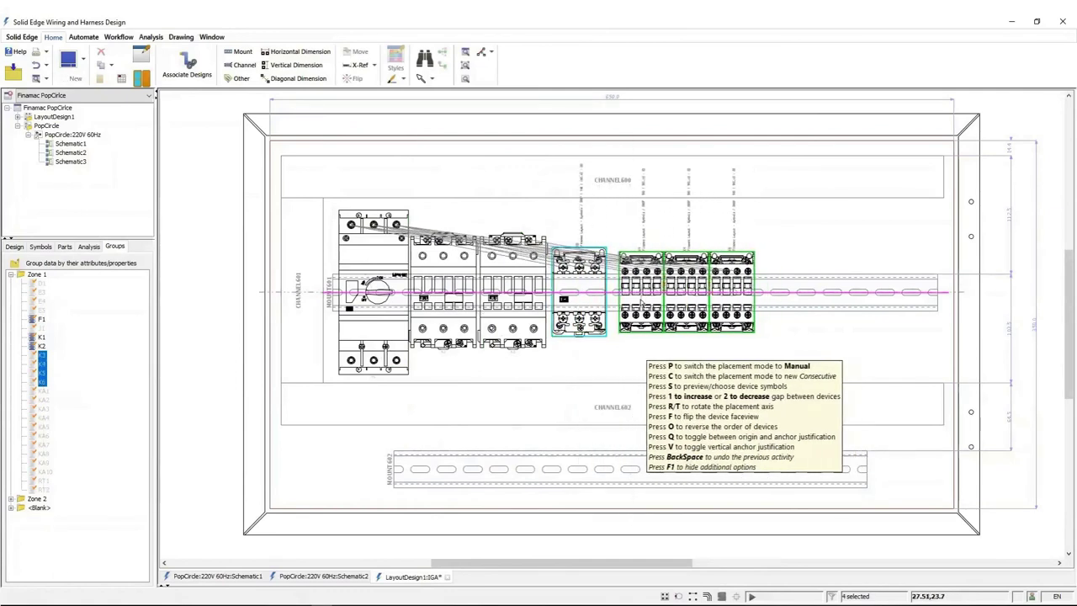
click(634, 298)
Place the KA interface relays, the remaining supply devices and circuit breaker D1 along the free end of the upper rail.
click(44, 391)
shift+click(47, 472)
ctrl+click(47, 482)
ctrl+click(42, 284)
right_click(42, 283)
click(67, 370)
click(754, 284)
Place overload relays E3 to E5 directly below contactors K3, K4 and K5.
click(43, 293)
shift+click(43, 310)
right_click(42, 310)
click(75, 400)
click(635, 351)
Place the Zone 2 terminal blocks on the lower mounting rail.
click(11, 499)
drag(144, 421, 145, 517)
click(42, 550)
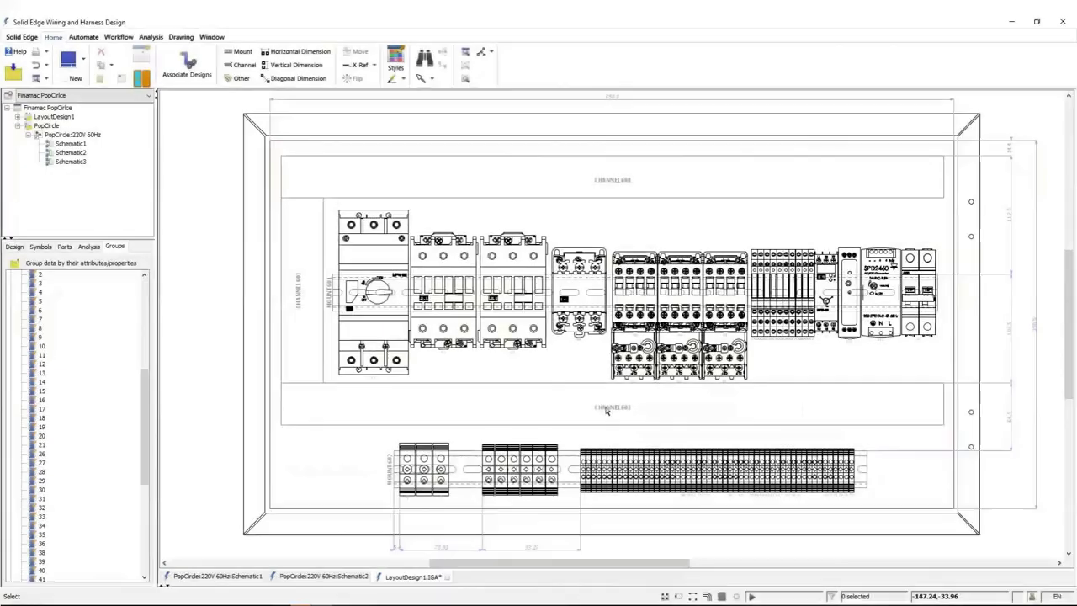
Check the parts table beside the cabinet and add BOM ID balloons to the layout components.
middle_drag(566, 402, 513, 353)
scroll(1018, 215, up, 4)
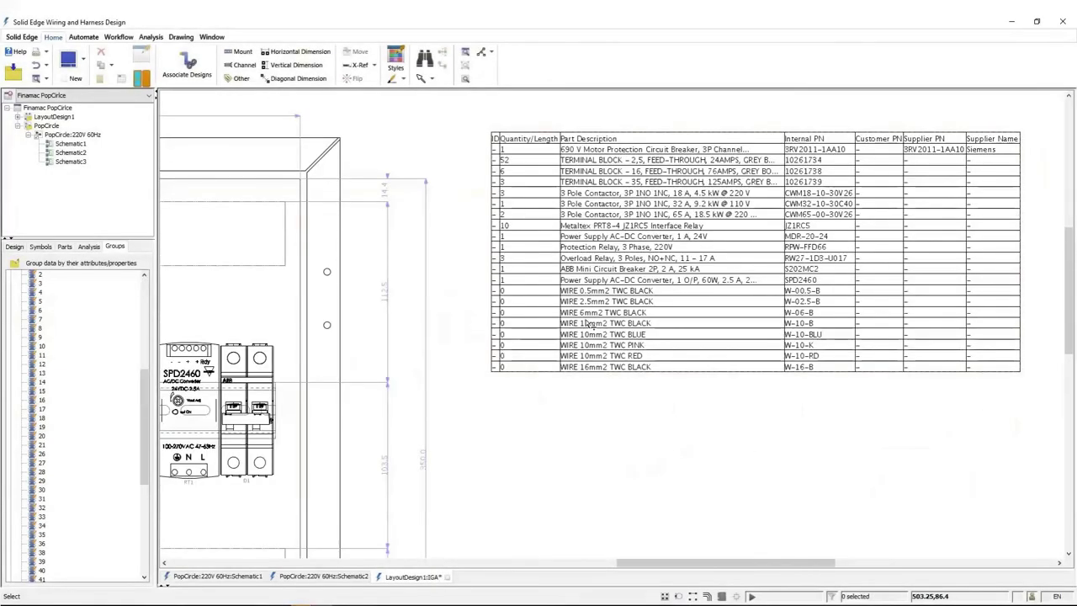
click(91, 37)
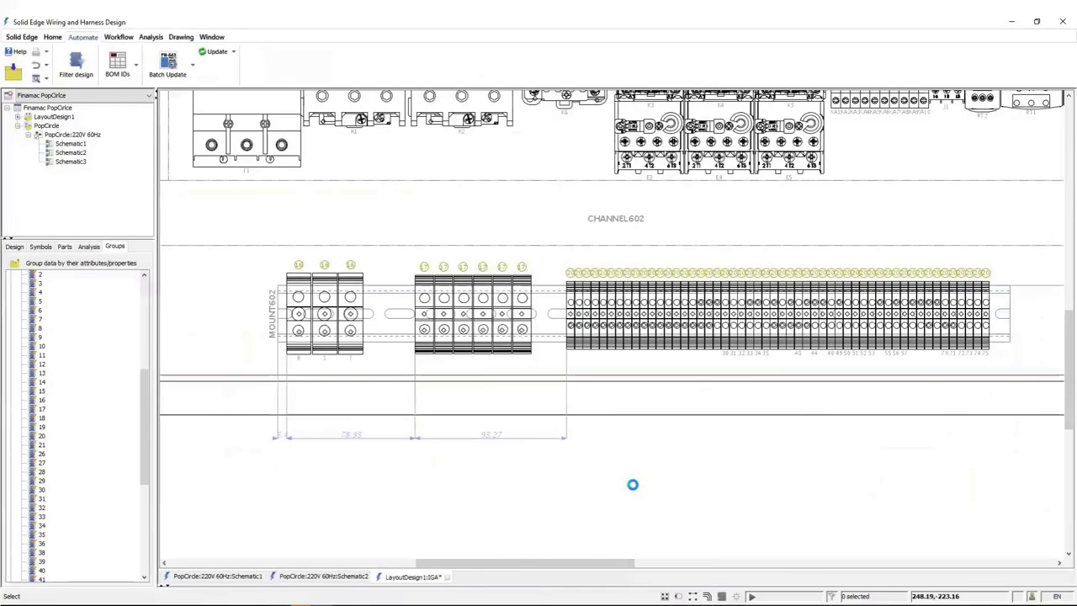
Create a wiring diagram named TerminalPlan in the design PopCircle:220V 60Hz.
right_click(69, 134)
click(92, 141)
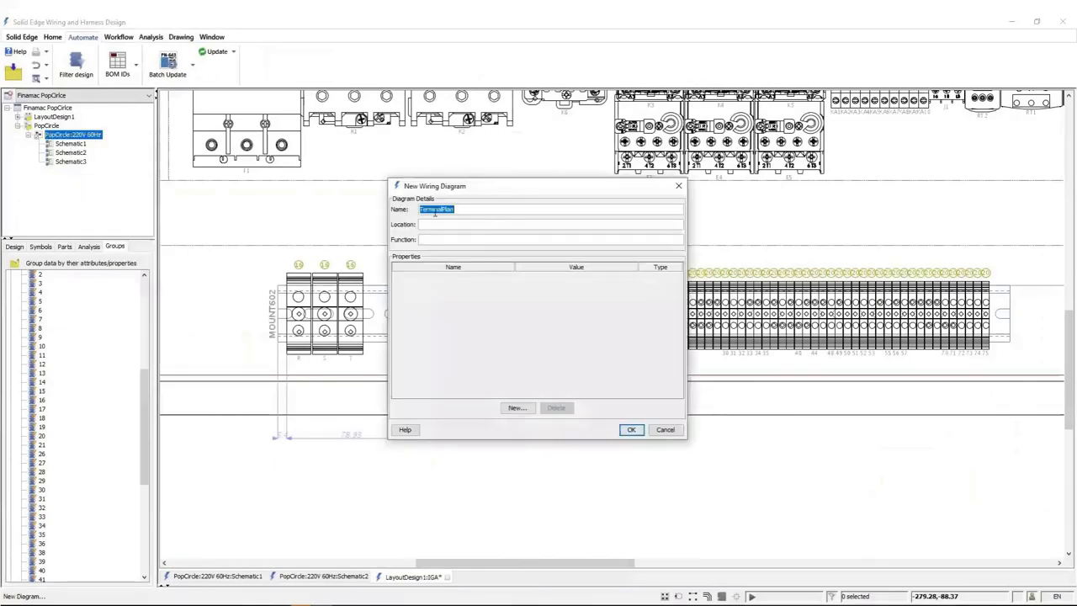
click(516, 407)
text(Diagram)
key(Return)
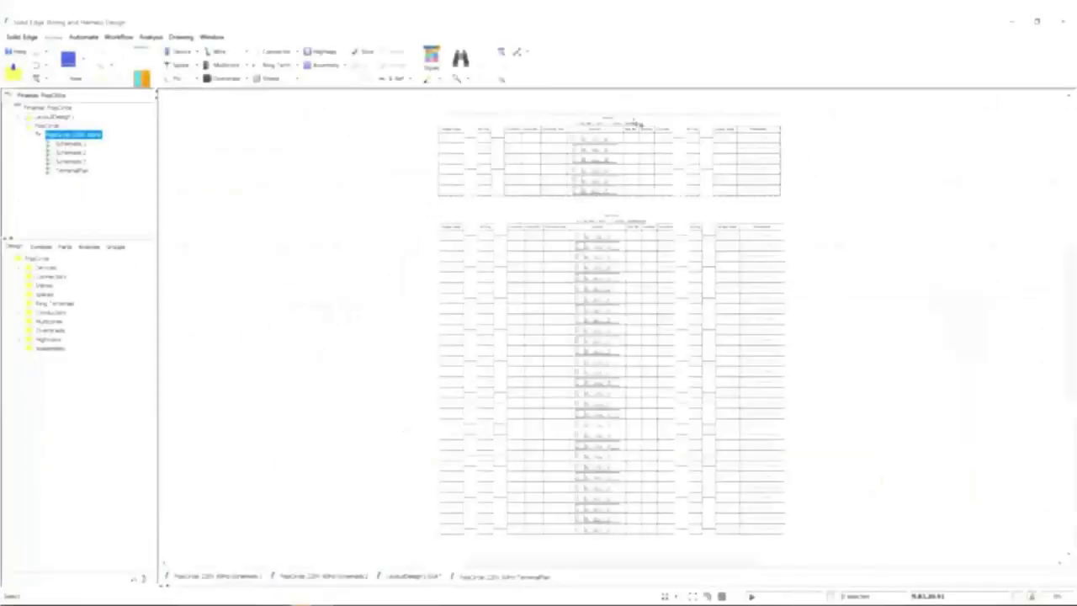
scroll(445, 181, up, 3)
scroll(446, 181, up, 1)
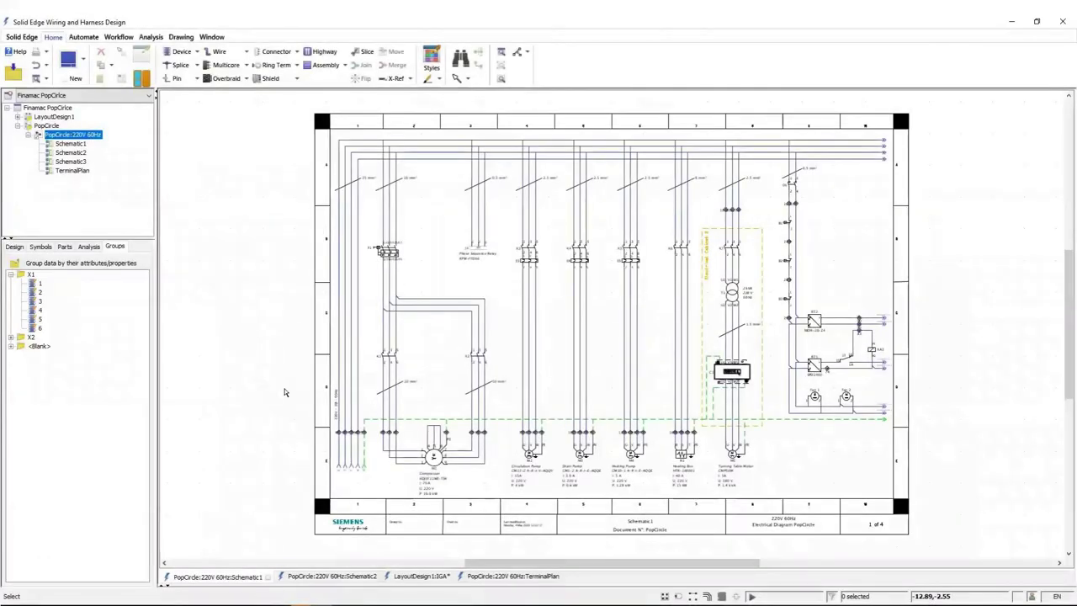
Connect the wiring design to the 3D electrical routing assembly and zoom in on Electrical Cabinet 2 in Schematic1 and the model.
middle_drag(658, 168, 781, 308)
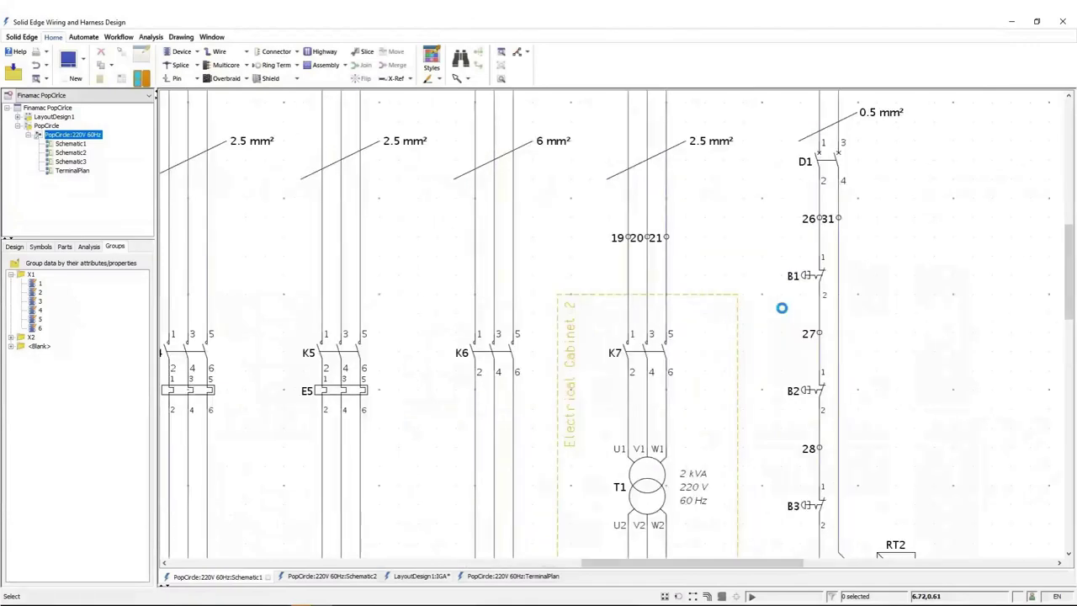
click(119, 37)
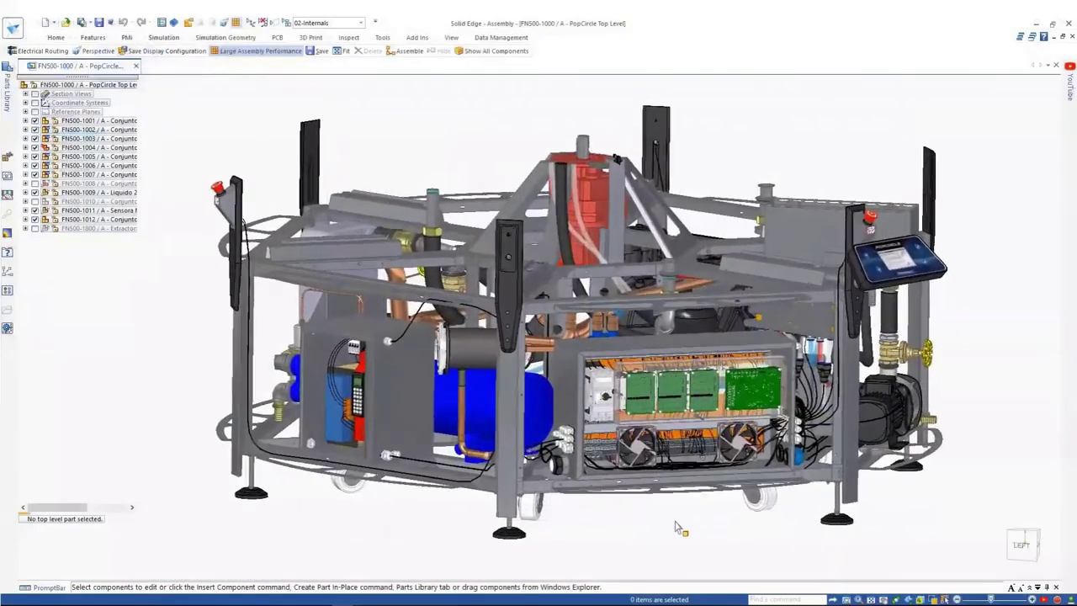
scroll(679, 524, up, 5)
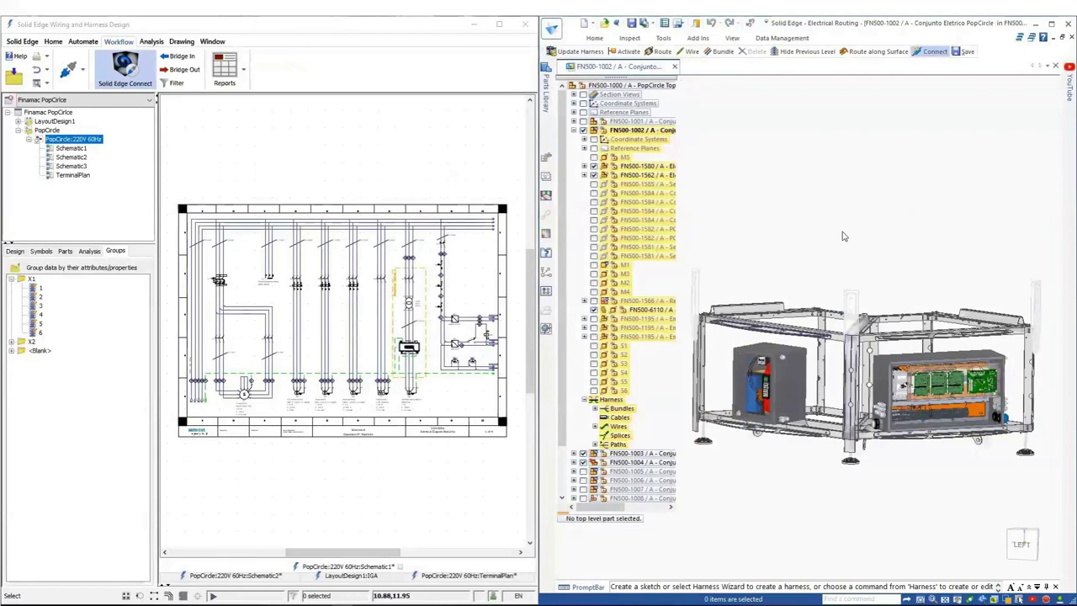
scroll(844, 237, up, 5)
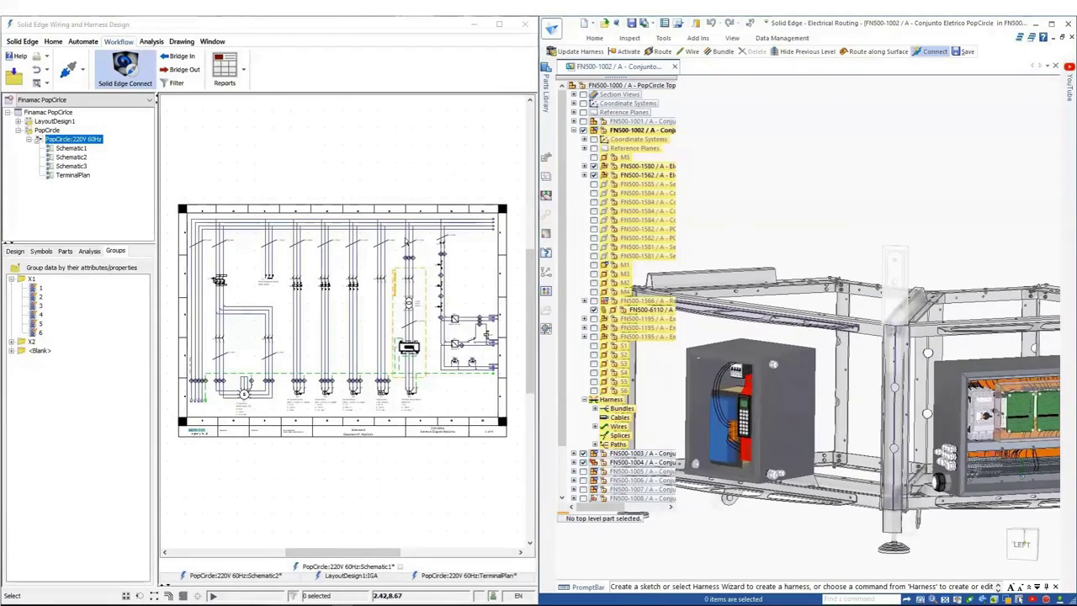
scroll(416, 274, up, 5)
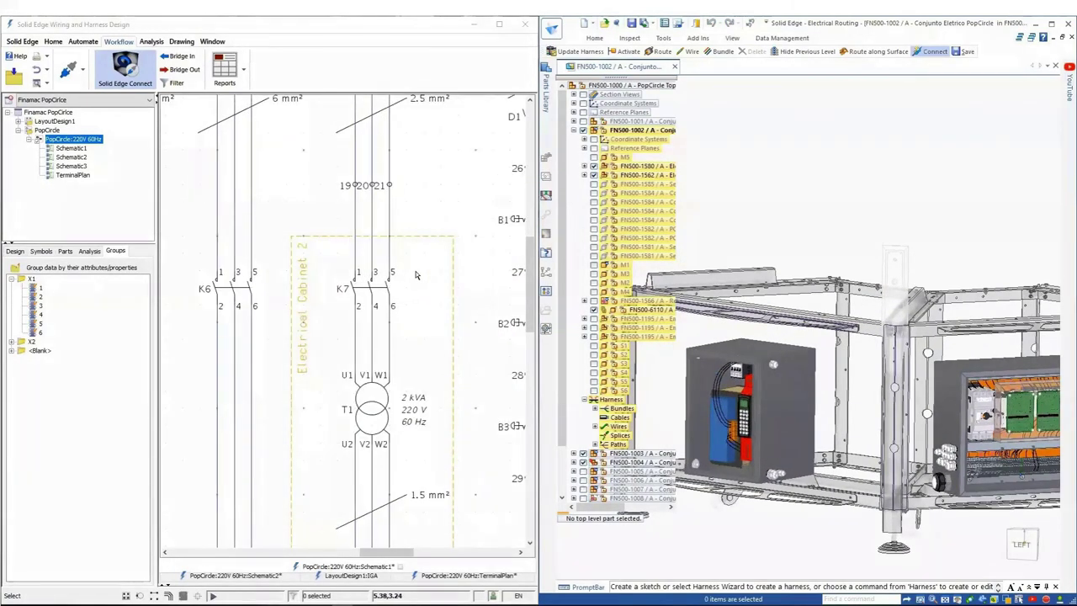
Cross-probe contactor K7 and terminal 21 of Schematic1 in the 3D model to locate the matching components.
click(376, 300)
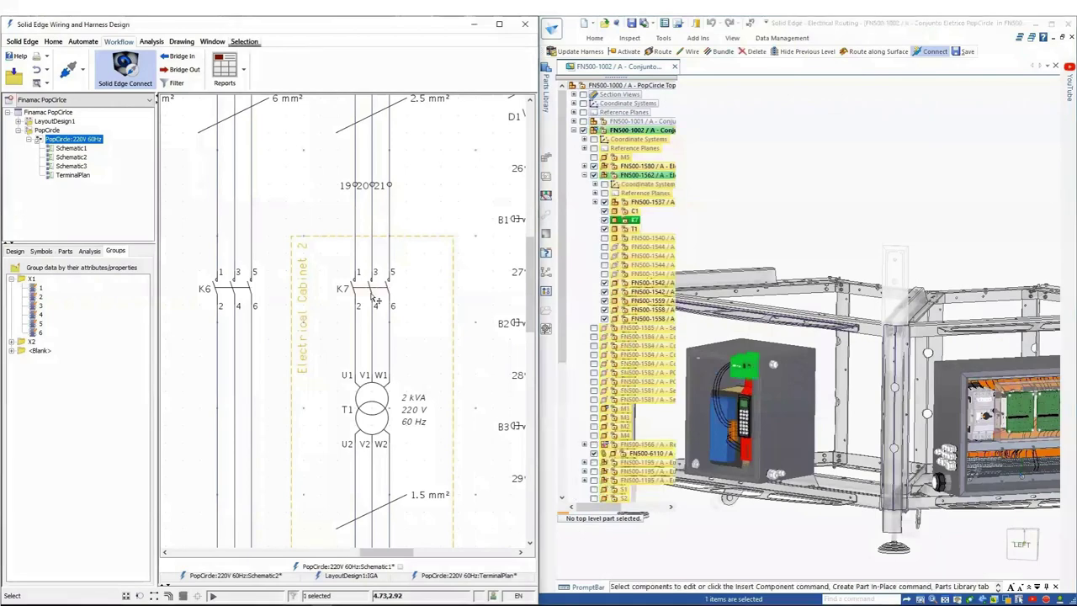
click(393, 187)
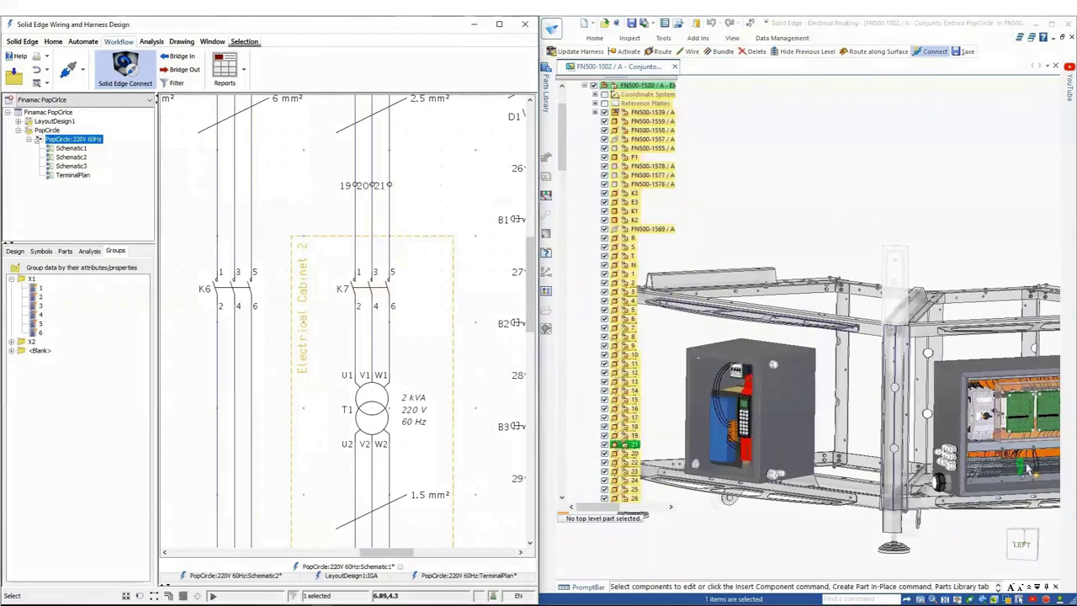
click(736, 541)
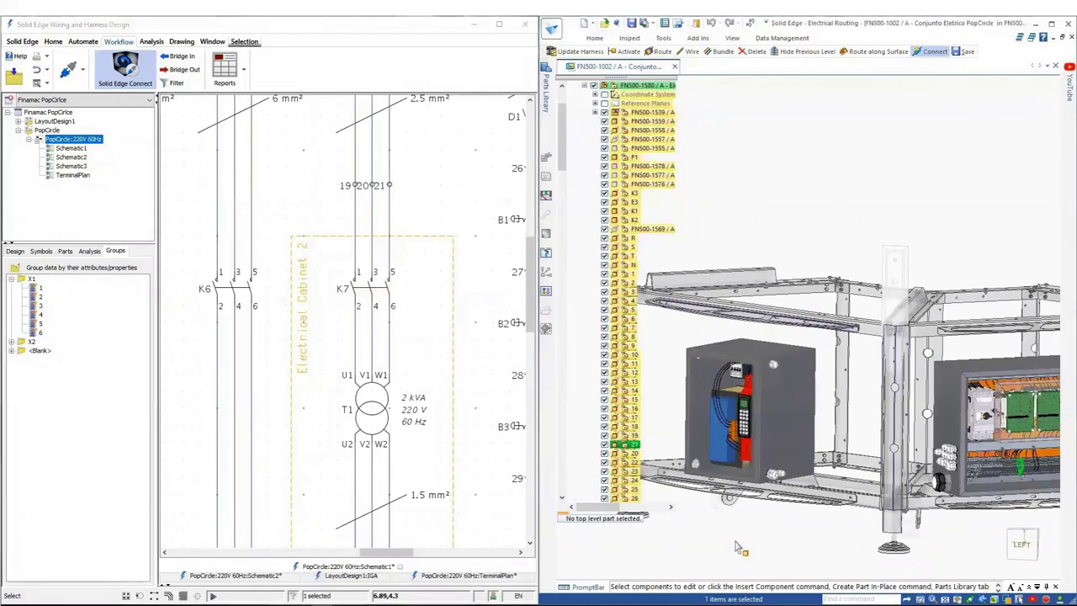
Bridge out the PopCircle:220V 60Hz design to the 3D routing assembly, review the Bridge Report and close it.
middle_drag(319, 206, 289, 182)
click(181, 69)
scroll(405, 252, down, 5)
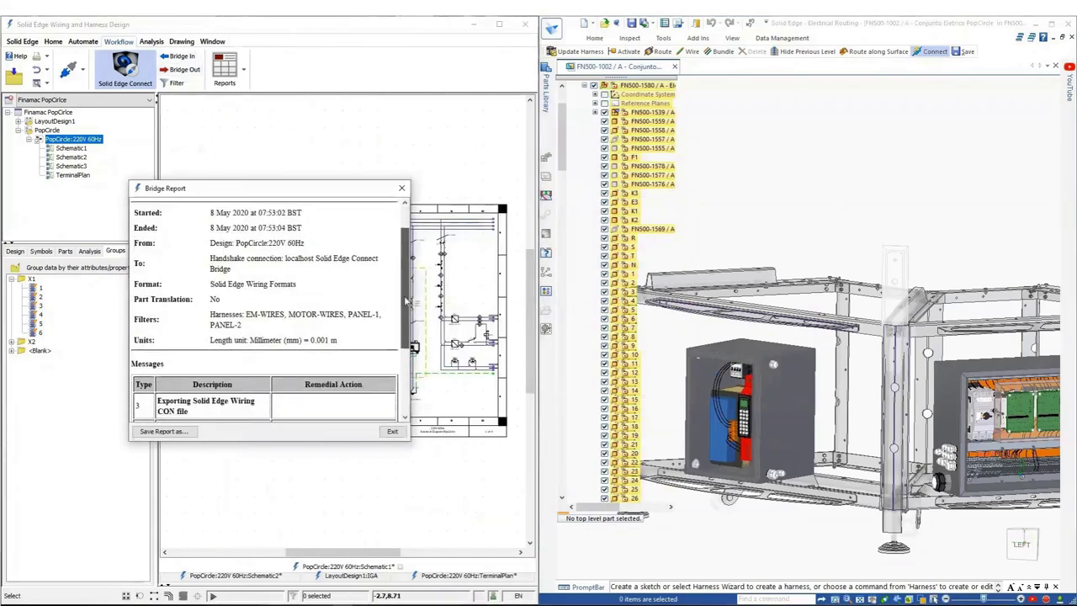
click(401, 188)
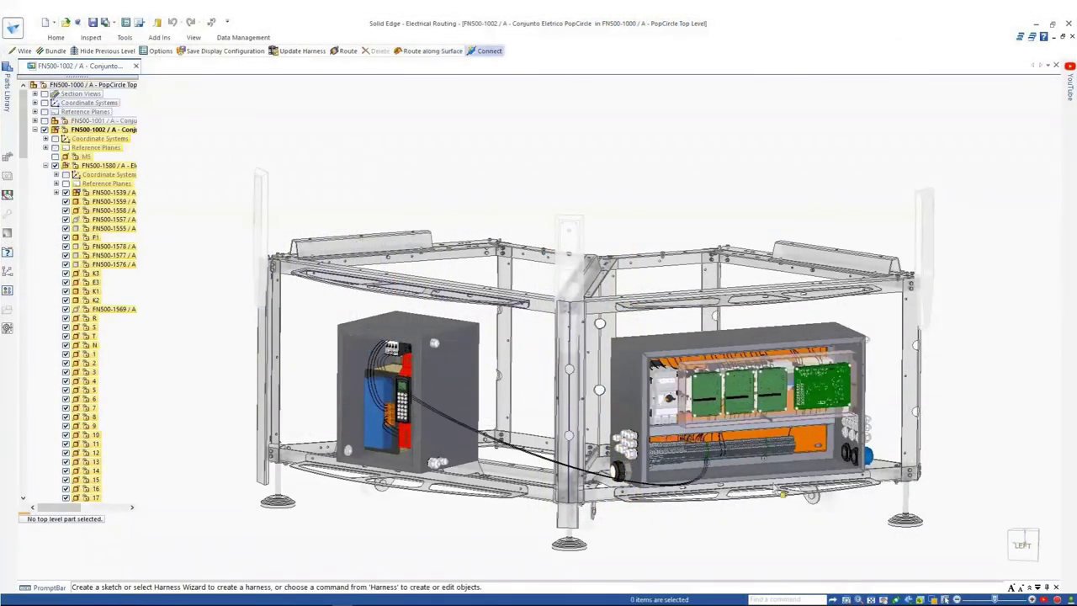
Create a bundle from the wires running between the small cabinet and the large cabinet.
right_click(721, 516)
click(708, 475)
click(708, 475)
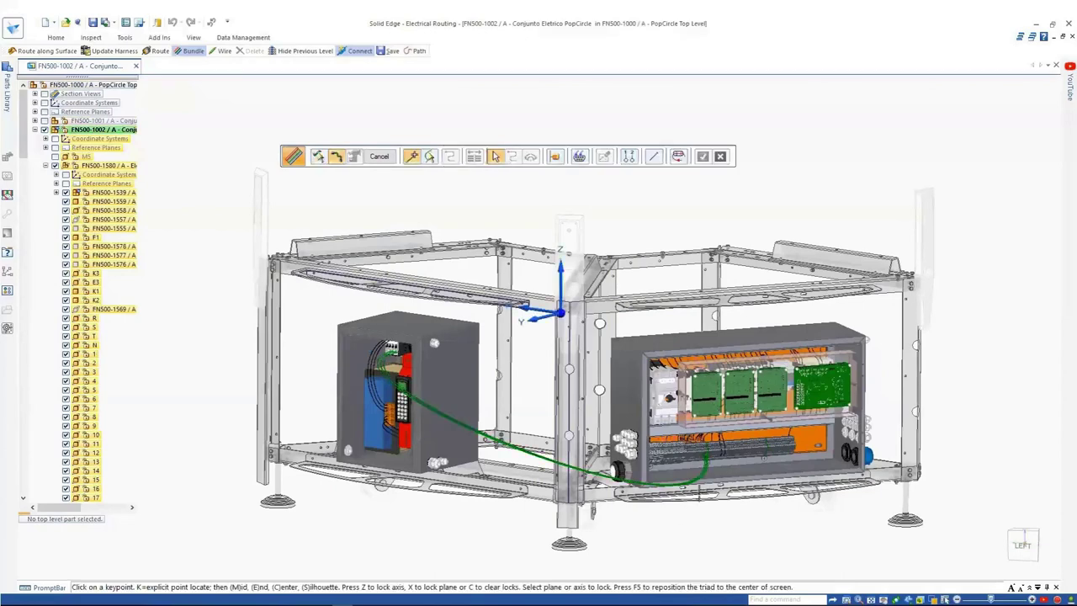
click(370, 352)
right_click(536, 351)
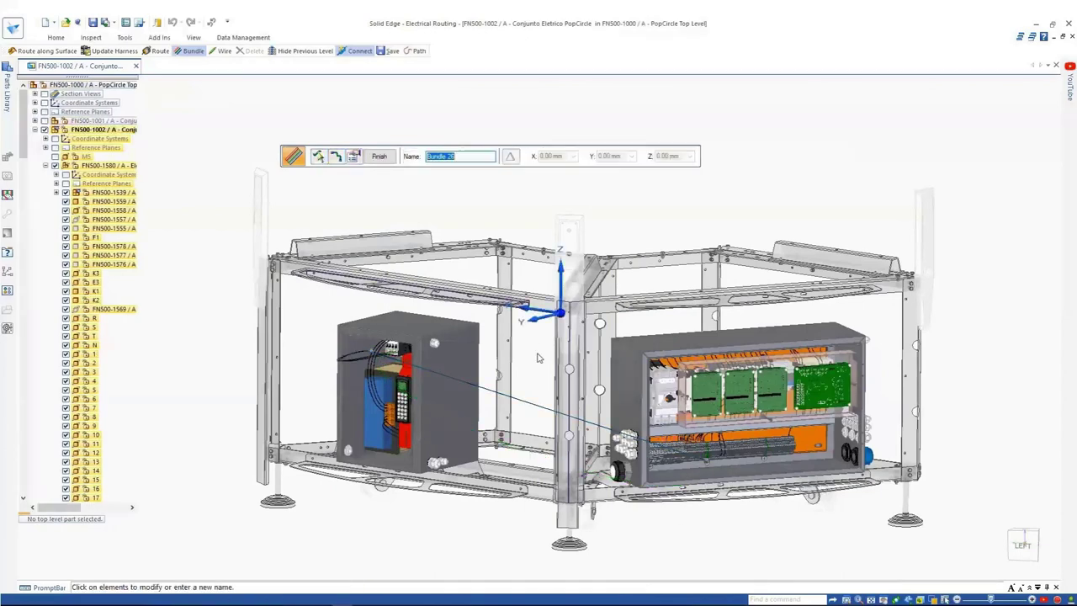
right_click(539, 358)
key(Escape)
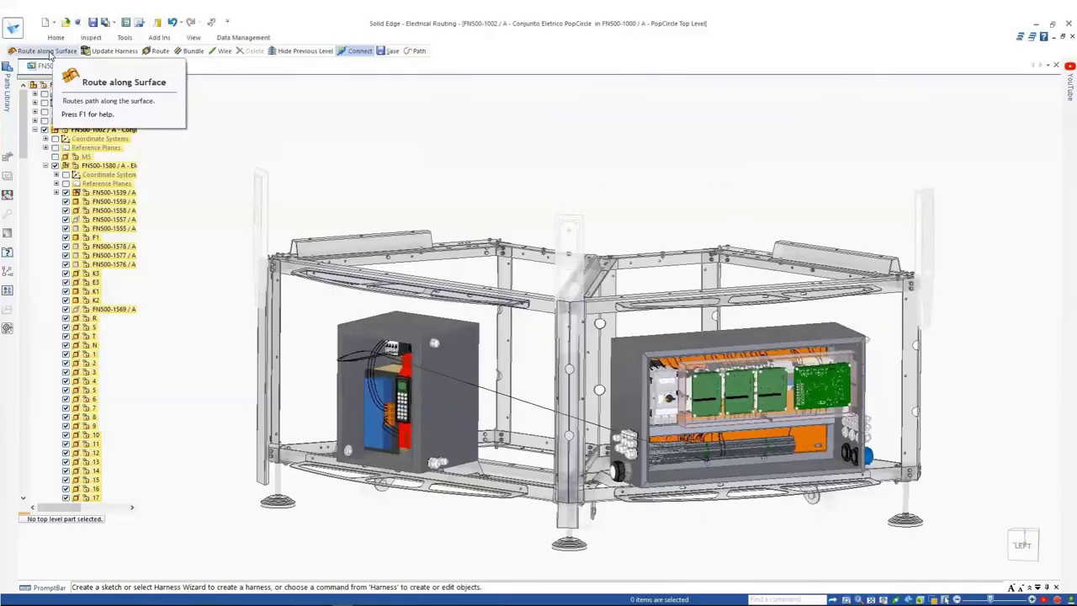
Start Route Along Surface for the new bundle and choose the frame's upper rail and upright between the cabinets as its surfaces.
click(46, 50)
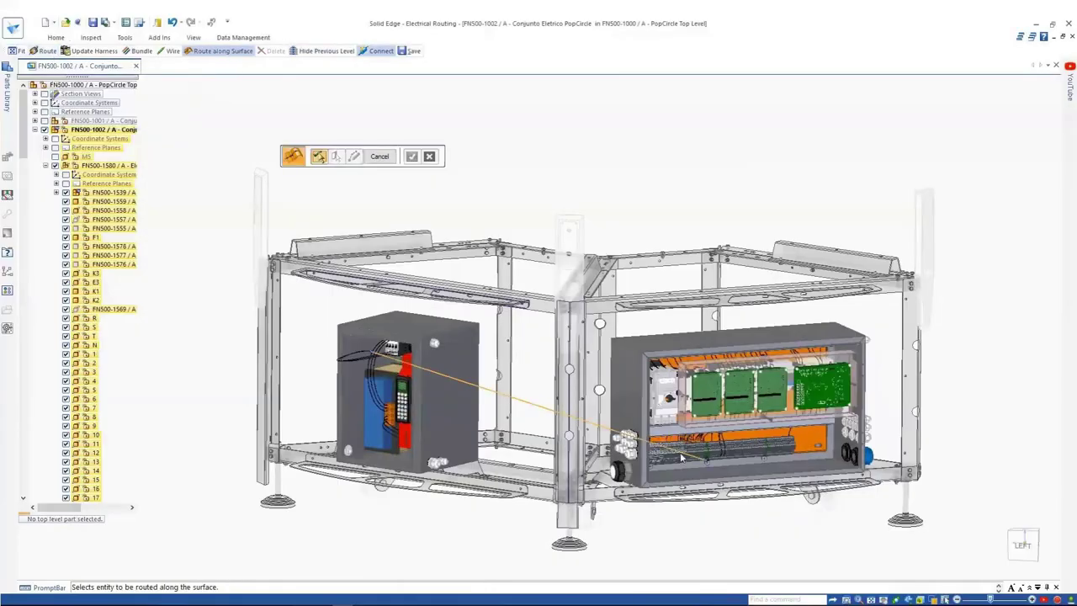
click(505, 395)
click(513, 304)
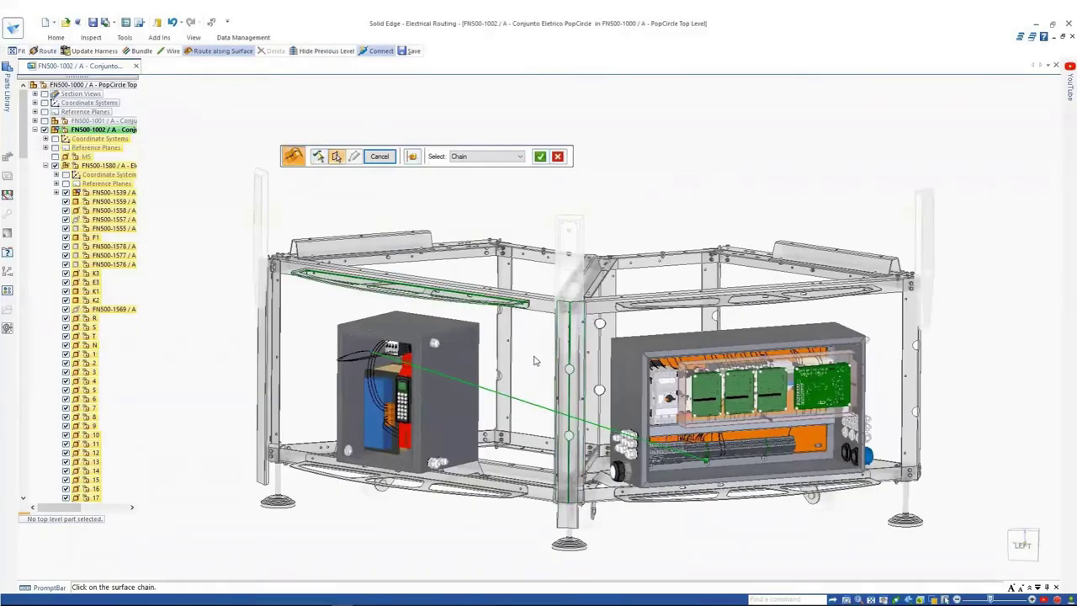
right_click(535, 359)
Place routing points up the frame's upright and along the upper rail above the small cabinet, and finish the surface route.
click(920, 598)
click(871, 598)
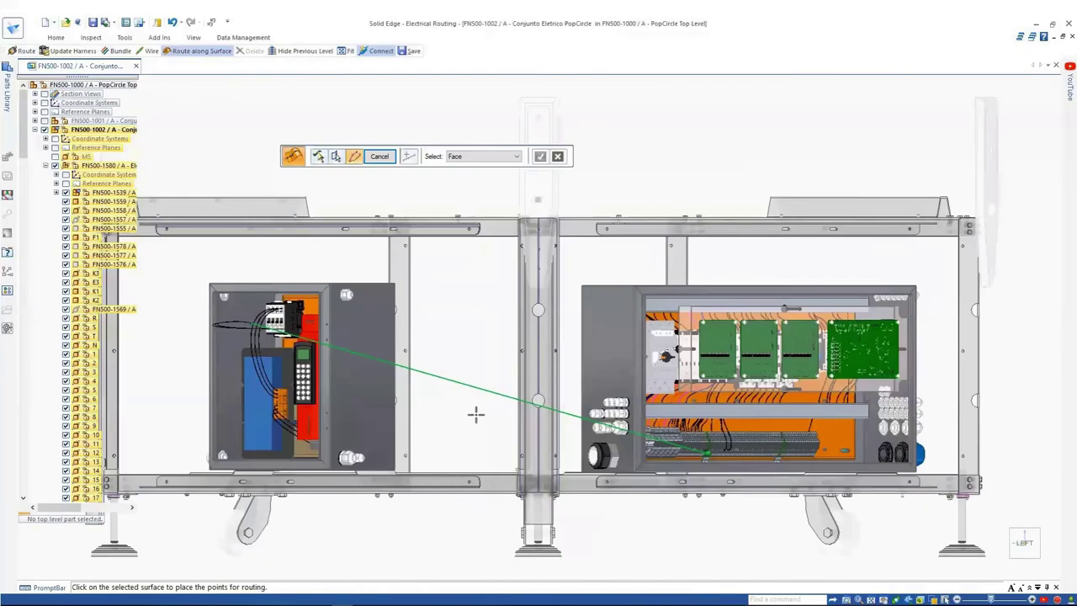
click(550, 410)
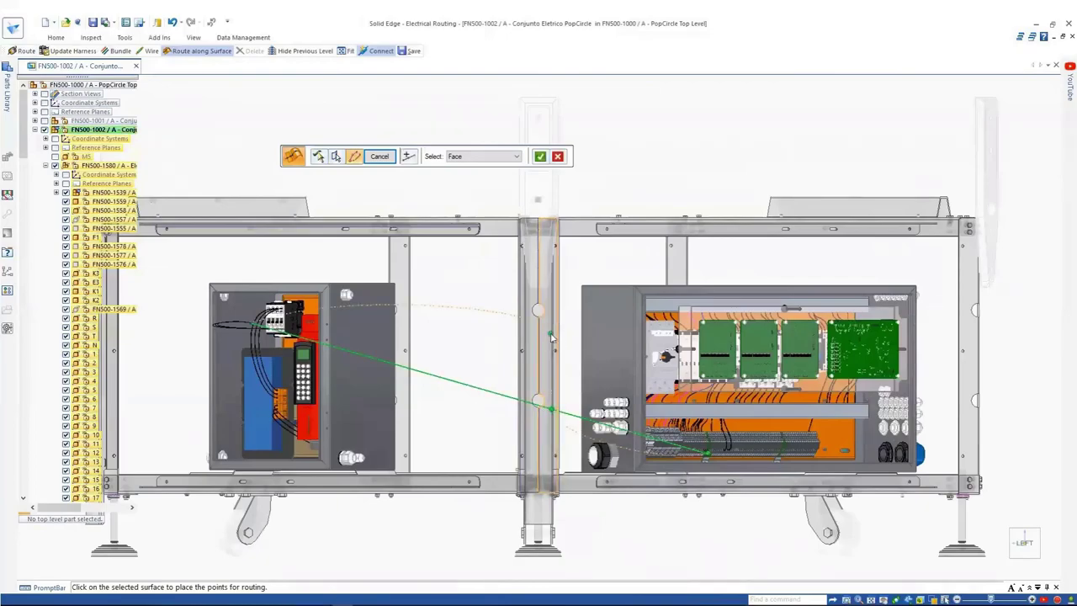
click(525, 244)
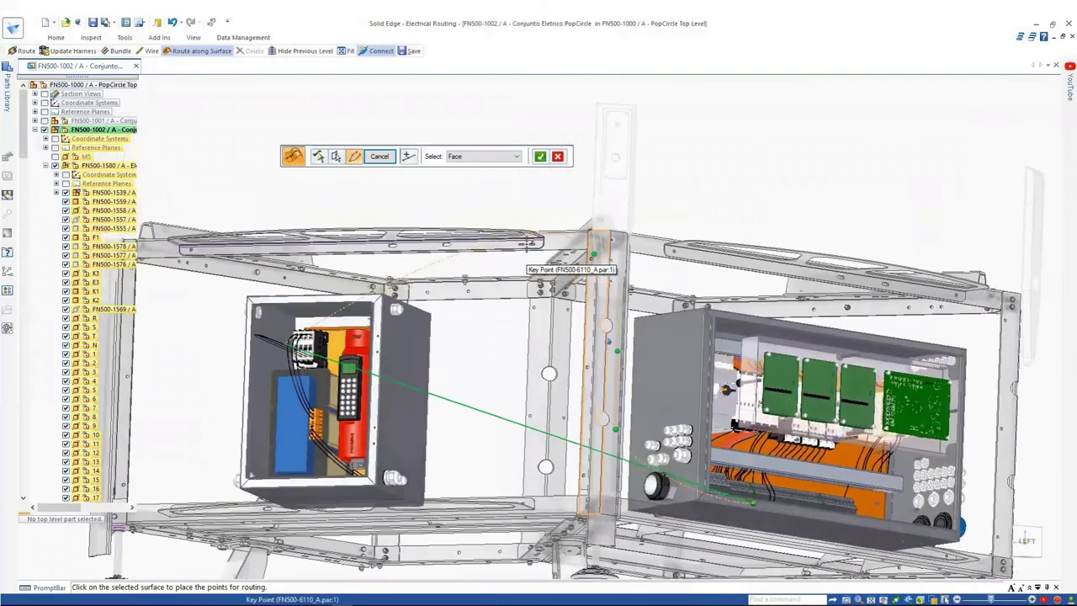
click(650, 254)
click(539, 254)
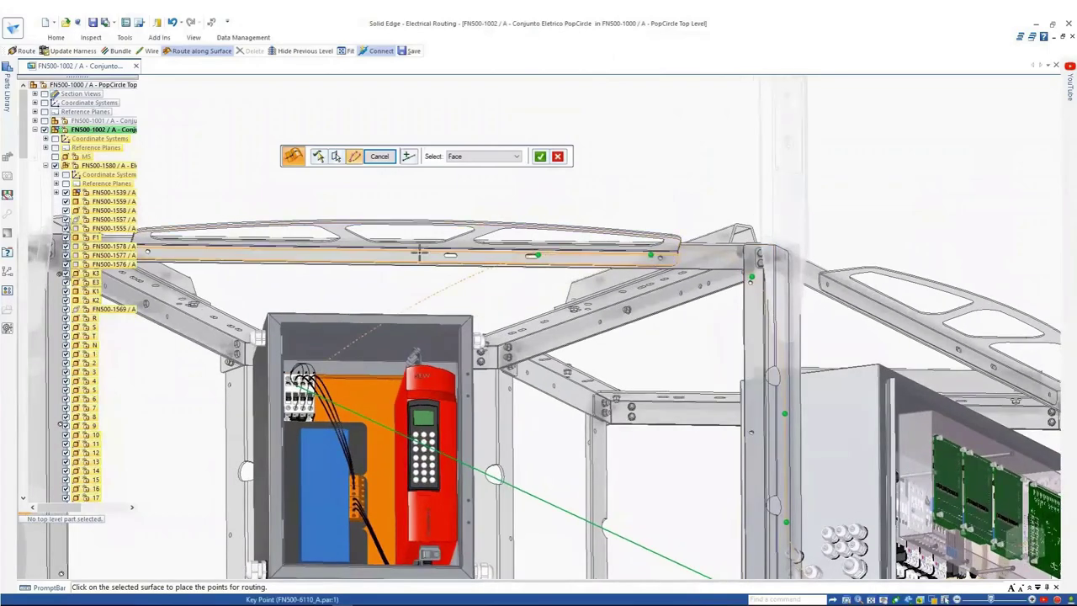
click(319, 252)
click(274, 252)
right_click(273, 253)
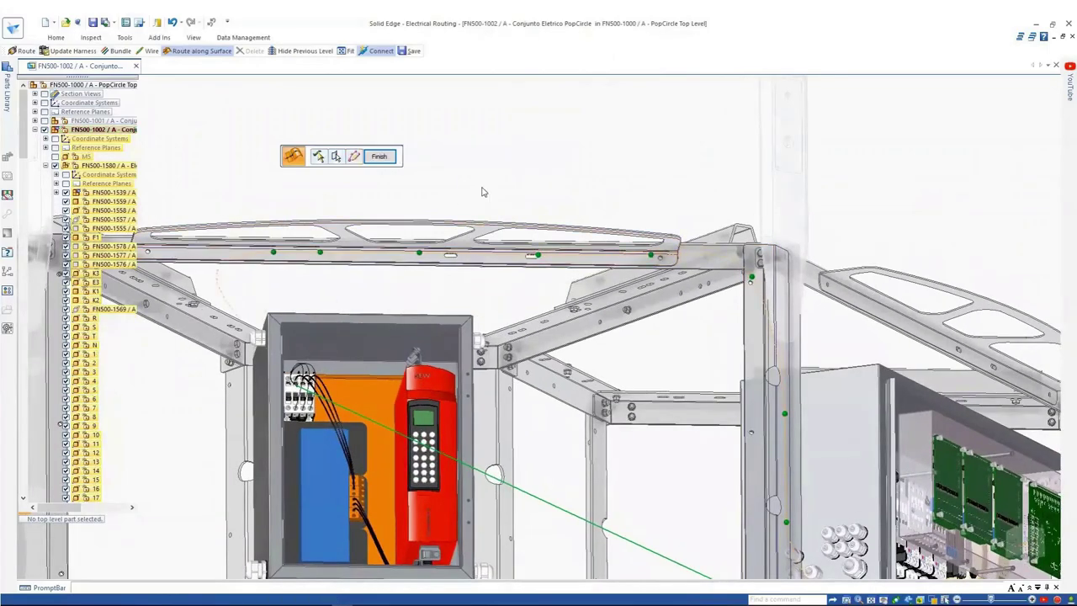
click(379, 157)
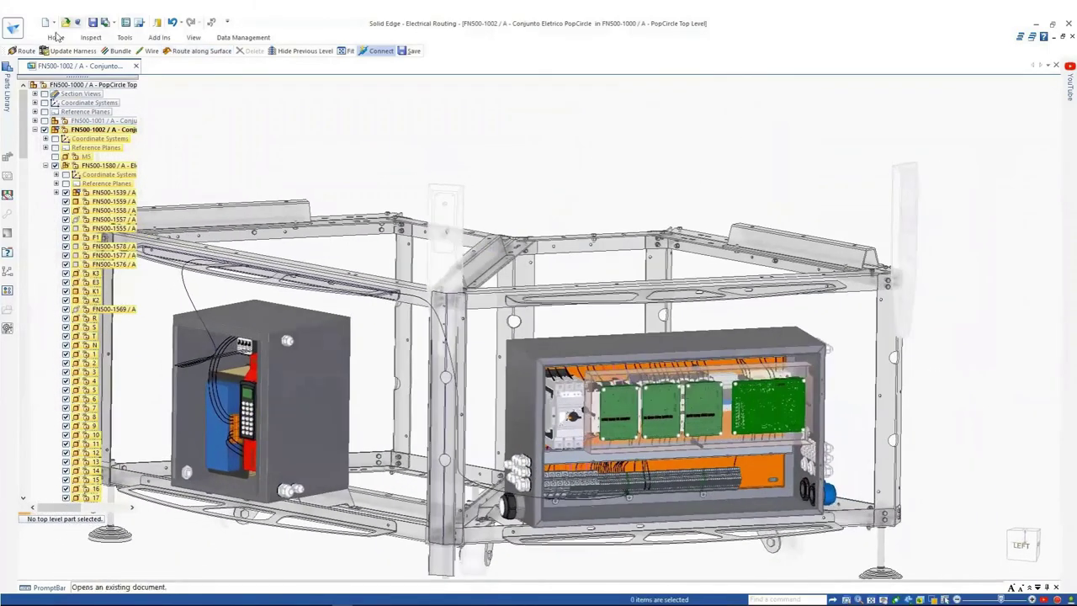
Route the bundle and wires between the two cabinets as physical conductors.
click(26, 51)
click(190, 290)
click(611, 421)
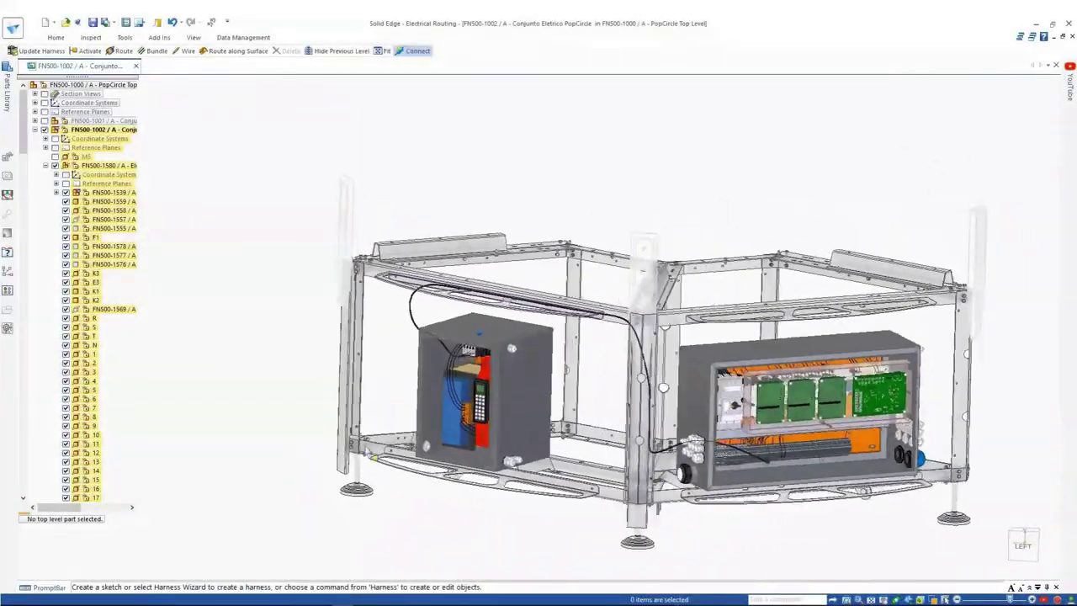
right_click(407, 425)
Leave the electrical routing environment and close the in-place edit to return to the PopCircle top-level assembly.
click(335, 457)
click(261, 384)
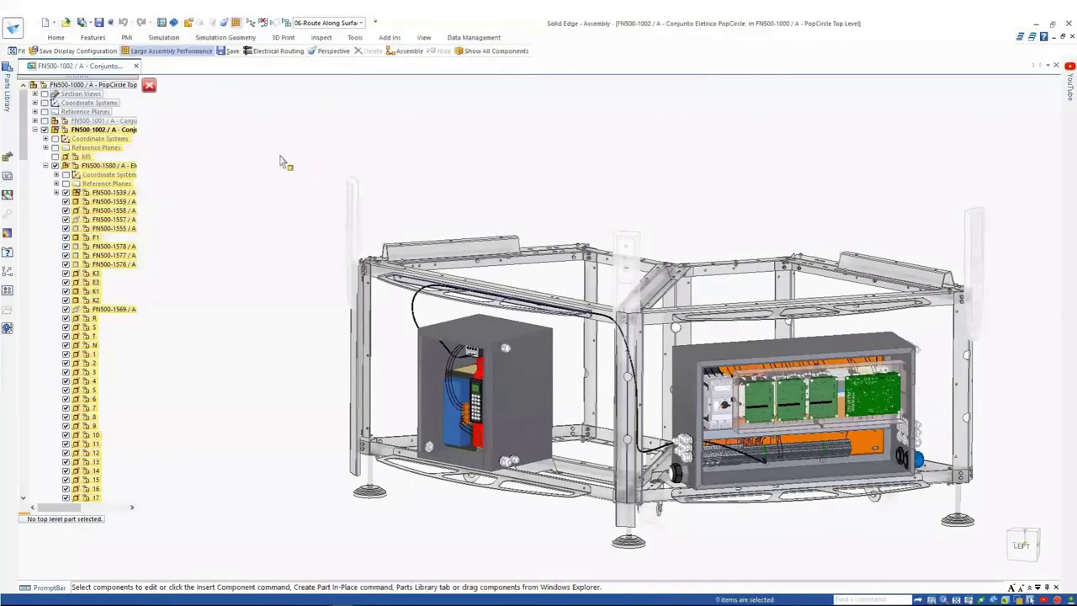
click(148, 88)
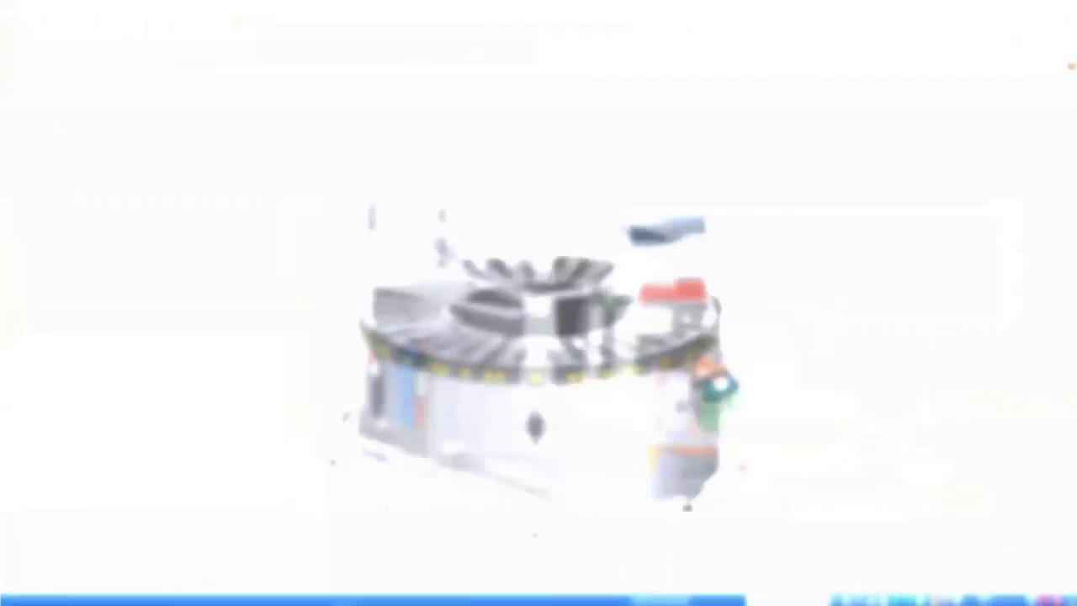